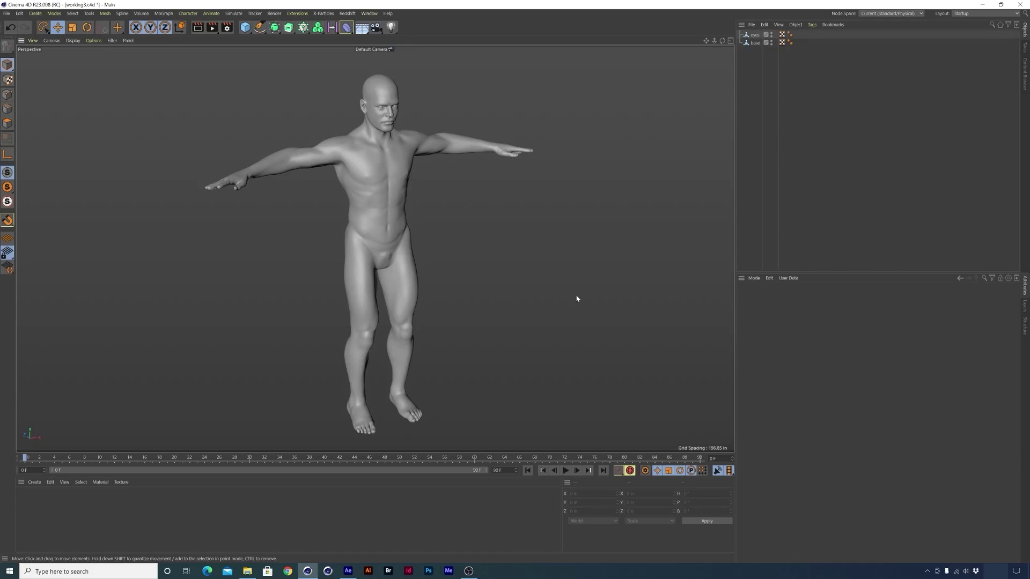
# - Lasso-select all points of the base mesh below the neck in the front view and delete them
pyautogui.moveTo(397, 285)
pyautogui.keyDown('alt'); pyautogui.mouseDown()
pyautogui.moveTo(341, 270)
pyautogui.moveTo(403, 281)
pyautogui.mouseUp(); pyautogui.keyUp('alt')
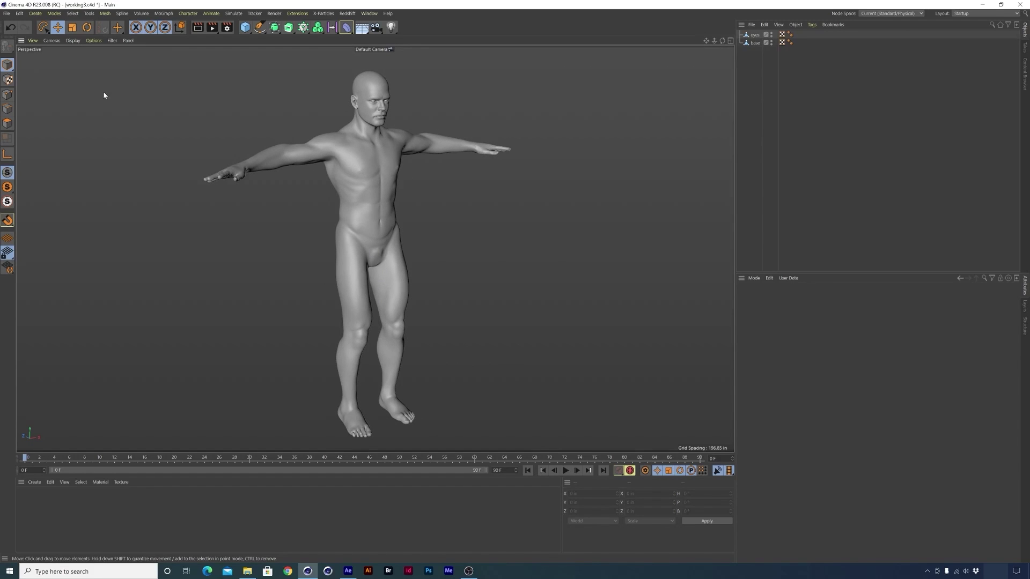
pyautogui.click(9, 95)
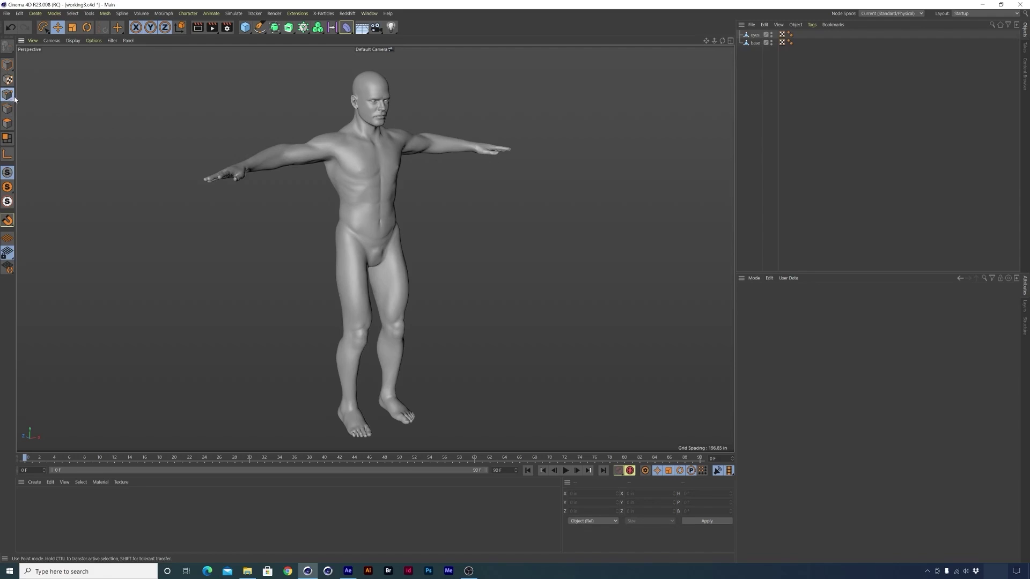
pyautogui.click(755, 43)
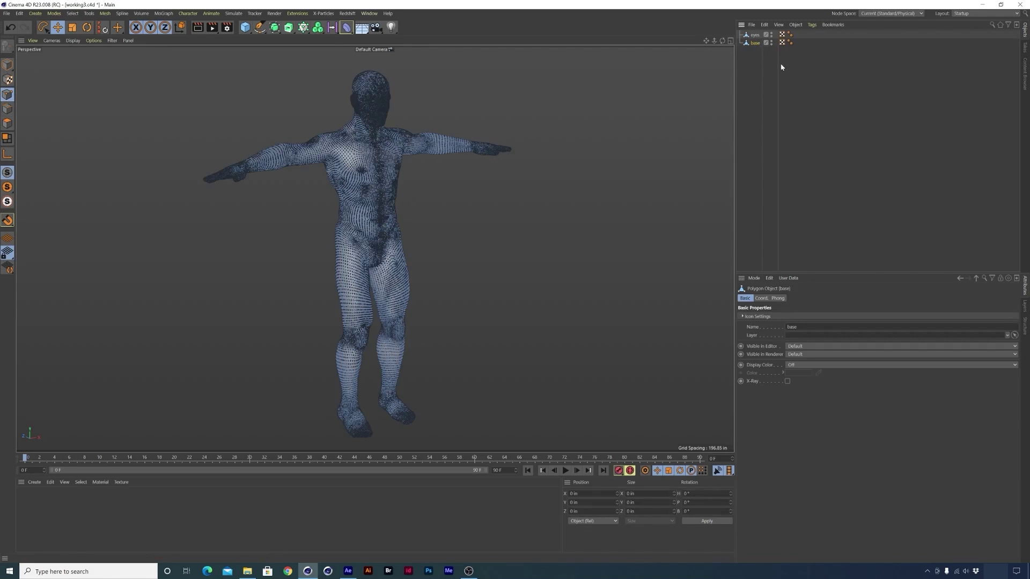
pyautogui.click(730, 42)
pyautogui.click(731, 250)
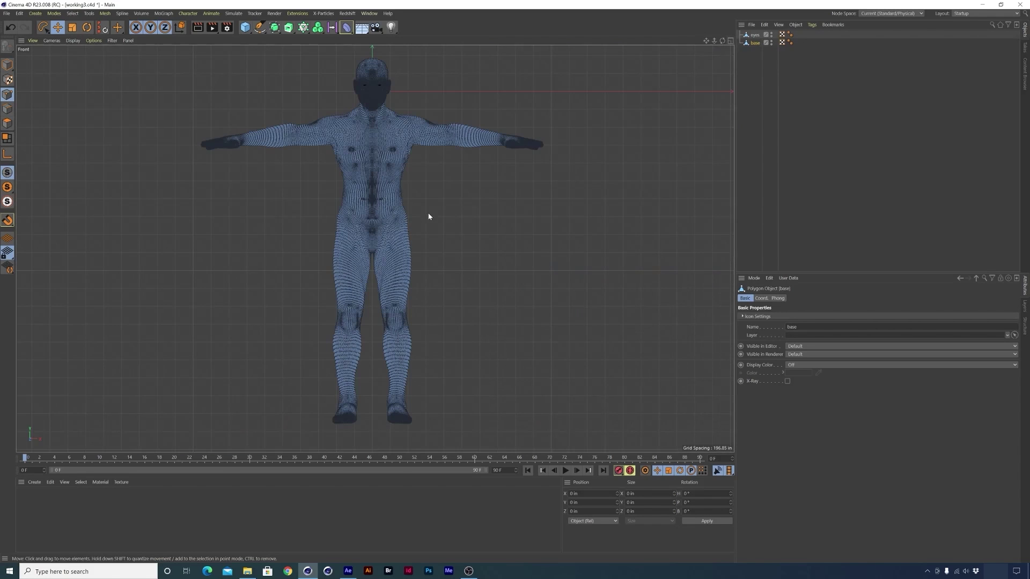
pyautogui.press('8')
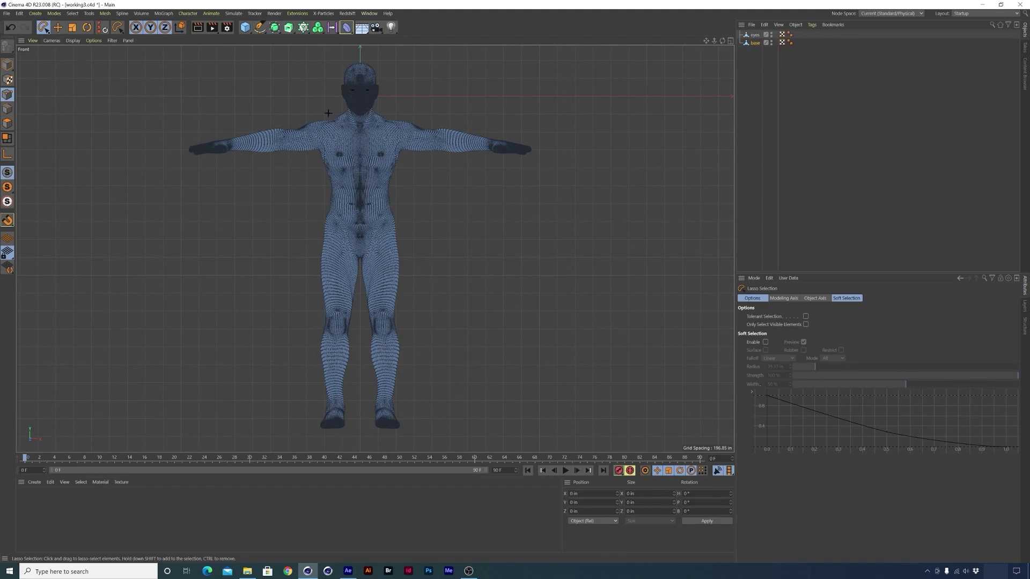
pyautogui.moveTo(359, 126)
pyautogui.mouseDown()
pyautogui.moveTo(434, 105)
pyautogui.moveTo(604, 122)
pyautogui.moveTo(629, 254)
pyautogui.moveTo(560, 374)
pyautogui.moveTo(490, 458)
pyautogui.moveTo(300, 488)
pyautogui.moveTo(139, 421)
pyautogui.moveTo(96, 252)
pyautogui.moveTo(139, 154)
pyautogui.moveTo(230, 102)
pyautogui.moveTo(330, 114)
pyautogui.mouseUp()
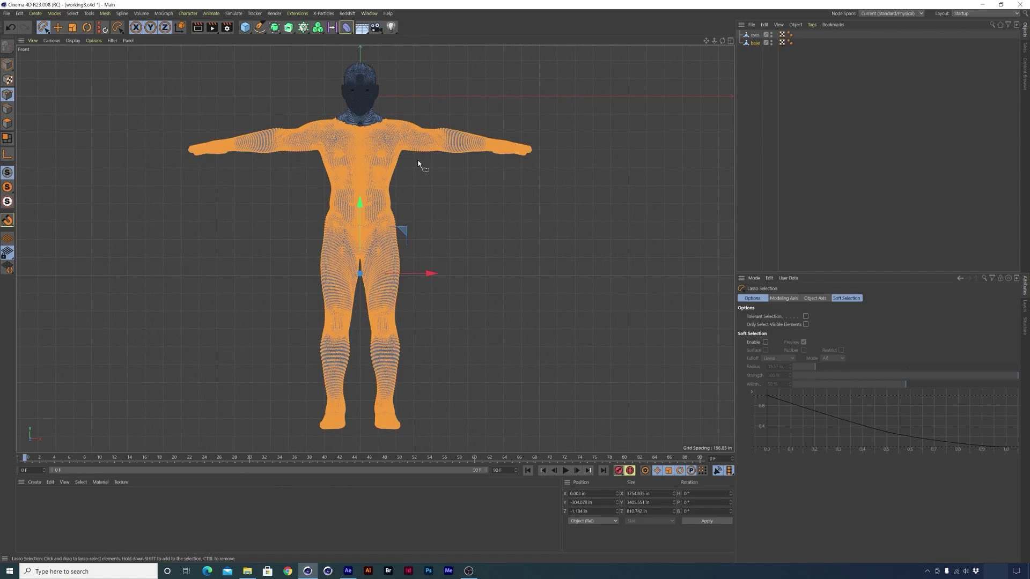
pyautogui.press('Delete')
# - Add a Melt deformer in model mode and make it a child of the base object
pyautogui.middleClick(720, 49)
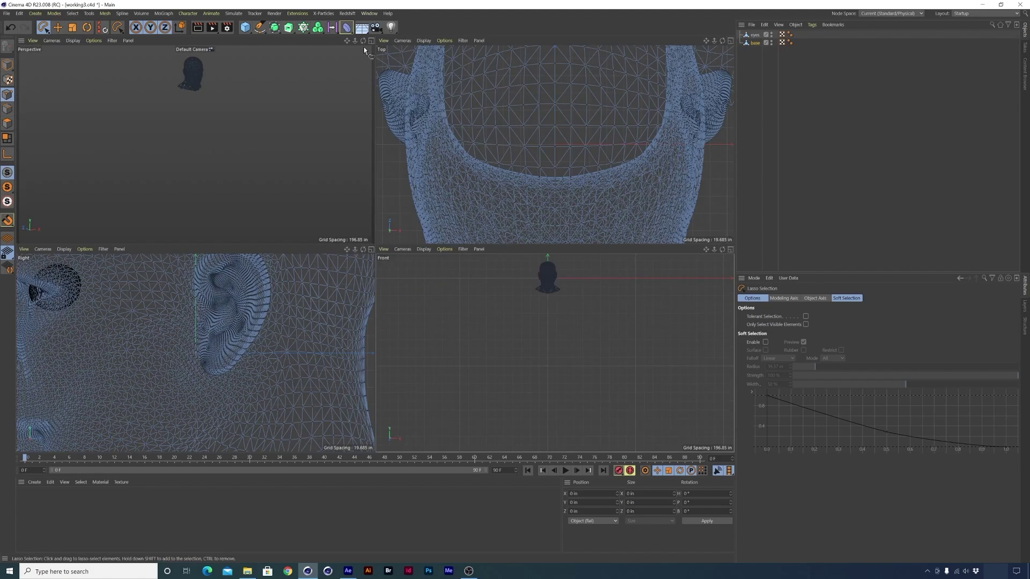
pyautogui.middleClick(371, 142)
pyautogui.keyDown('alt'); pyautogui.moveTo(371, 142); pyautogui.dragTo(460, 212); pyautogui.keyUp('alt')
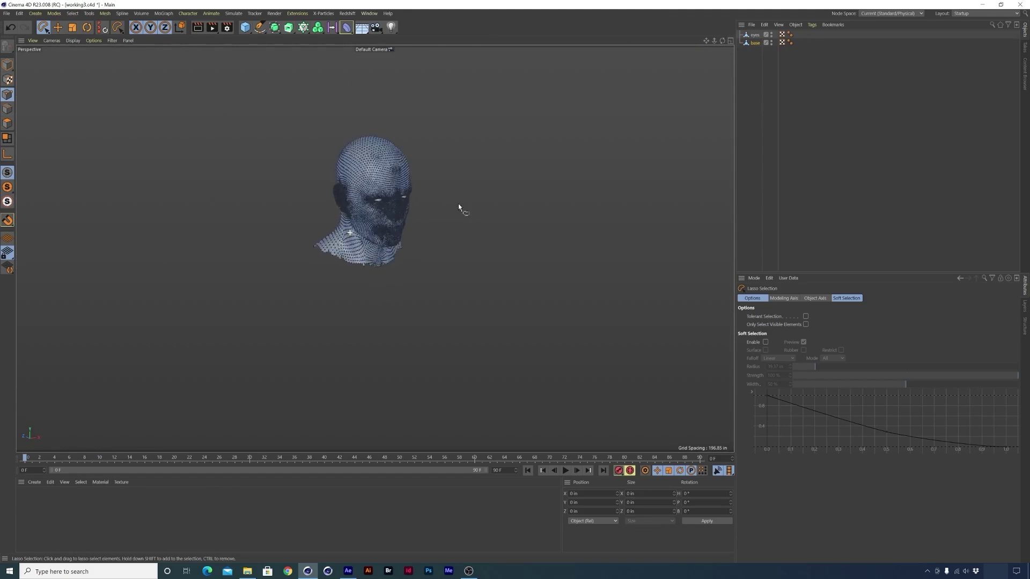
pyautogui.scroll(5, 459, 211)
pyautogui.keyDown('alt'); pyautogui.moveTo(405, 250); pyautogui.dragTo(375, 246); pyautogui.keyUp('alt')
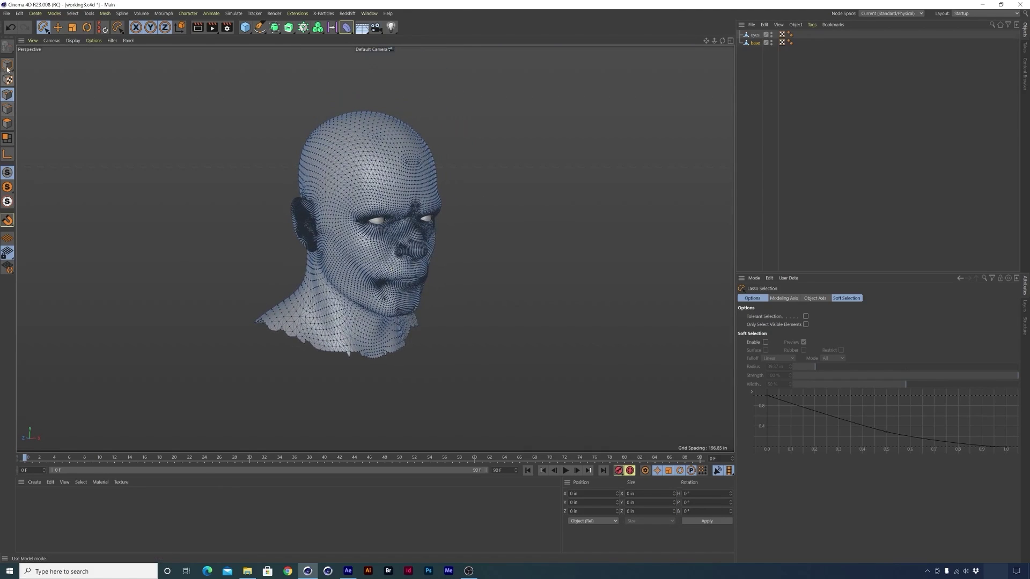
pyautogui.click(7, 65)
pyautogui.click(345, 29)
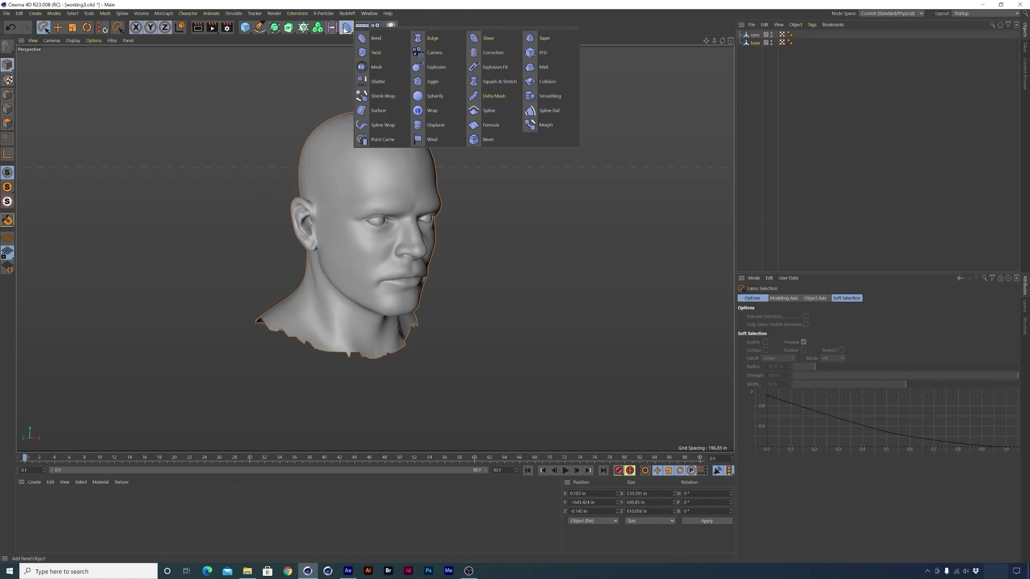
pyautogui.click(555, 69)
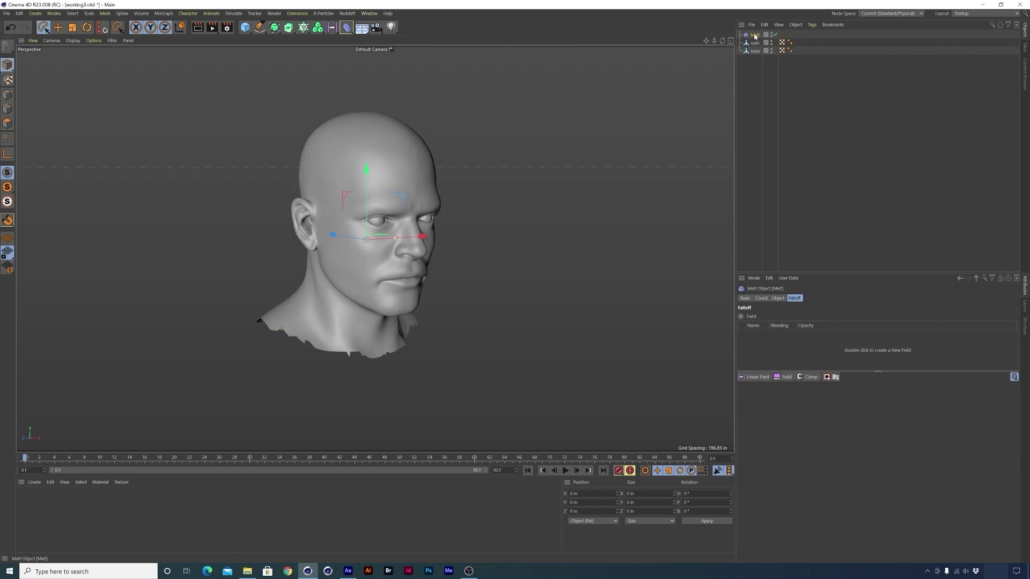
pyautogui.moveTo(759, 52); pyautogui.dragTo(759, 52)
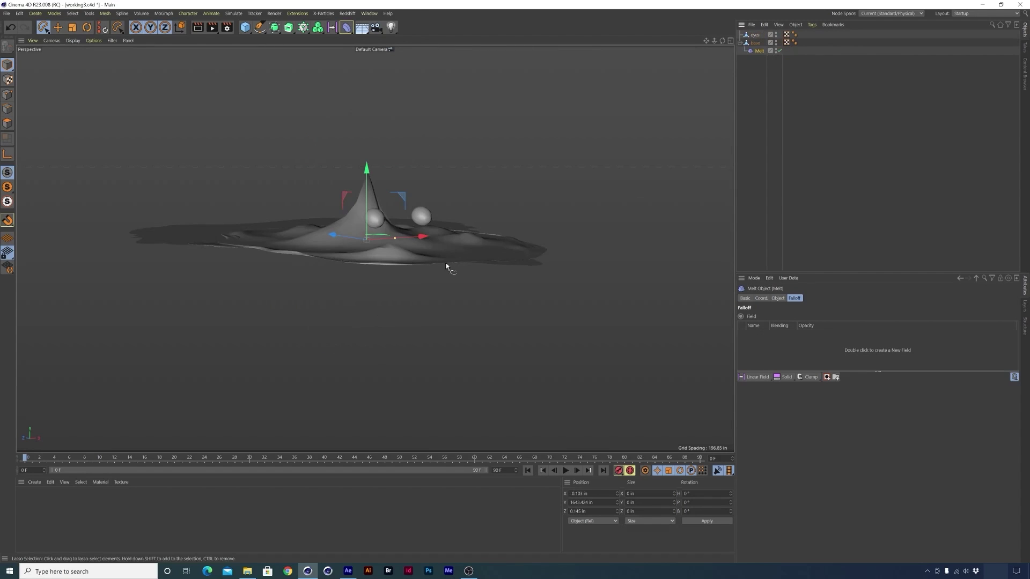
# - Rotate the Melt deformer to a pitch of 90°
pyautogui.keyDown('alt'); pyautogui.moveTo(393, 255); pyautogui.dragTo(417, 274); pyautogui.keyUp('alt')
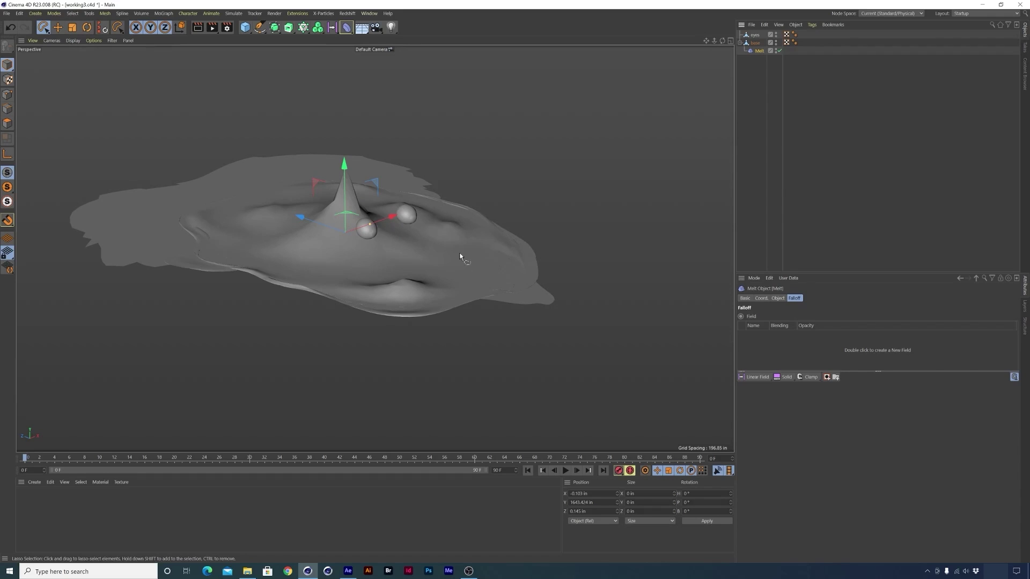
pyautogui.press('r')
pyautogui.moveTo(376, 236); pyautogui.dragTo(370, 276)
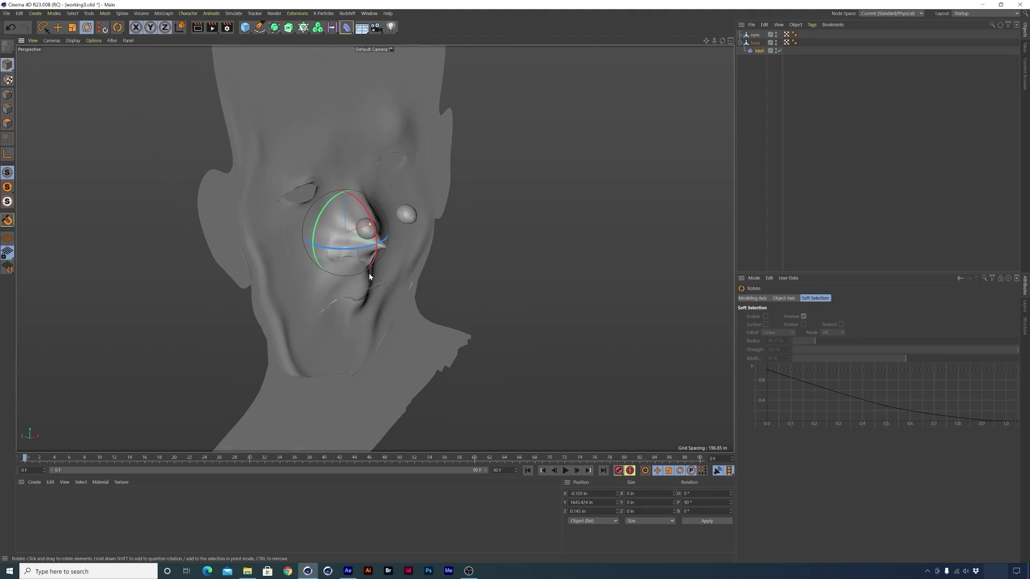
# - Add a Linear Field to the Melt deformer's falloff and rotate the field to a bank of 90°
pyautogui.click(759, 51)
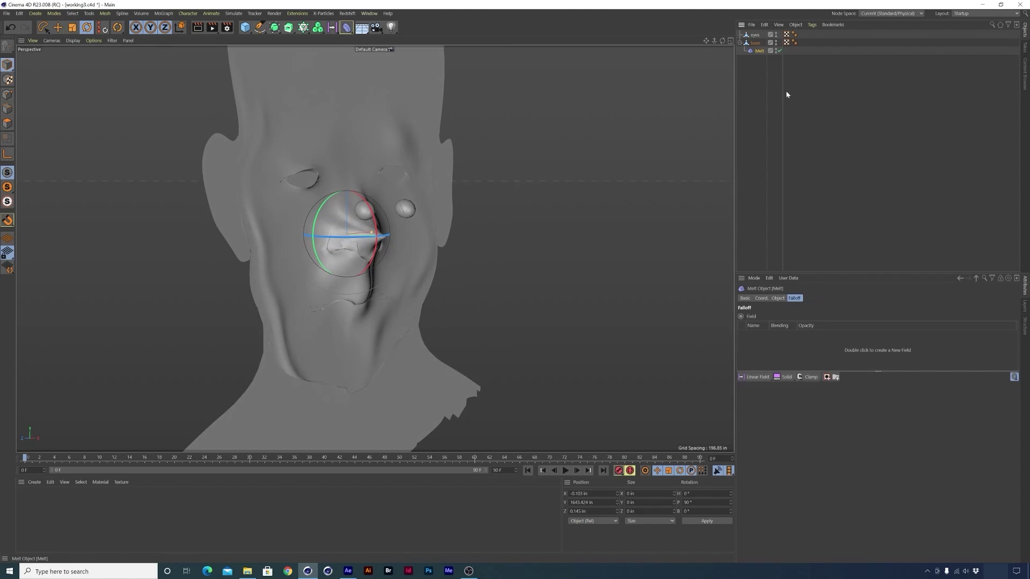
pyautogui.click(756, 376)
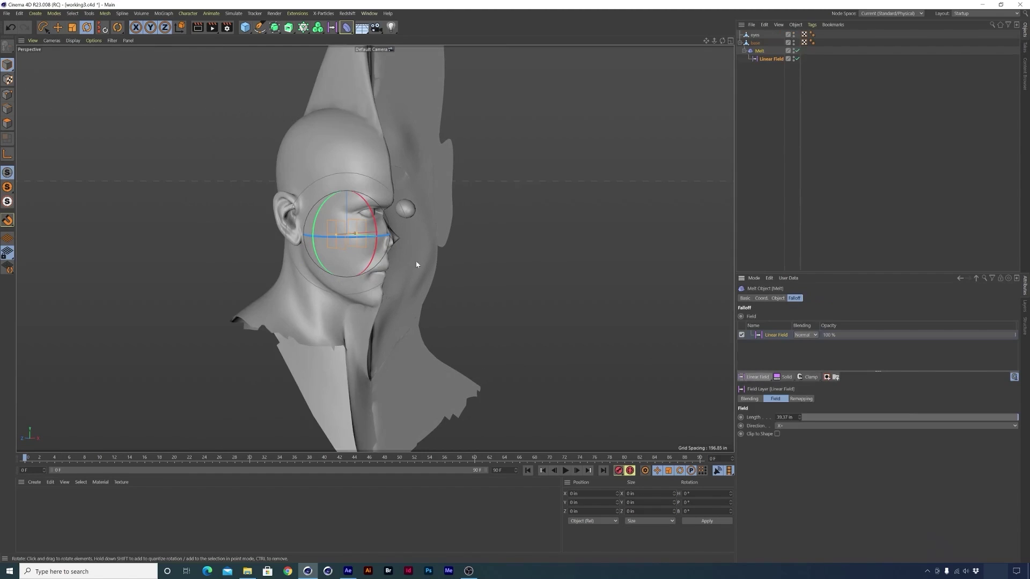
pyautogui.moveTo(371, 238); pyautogui.dragTo(461, 206)
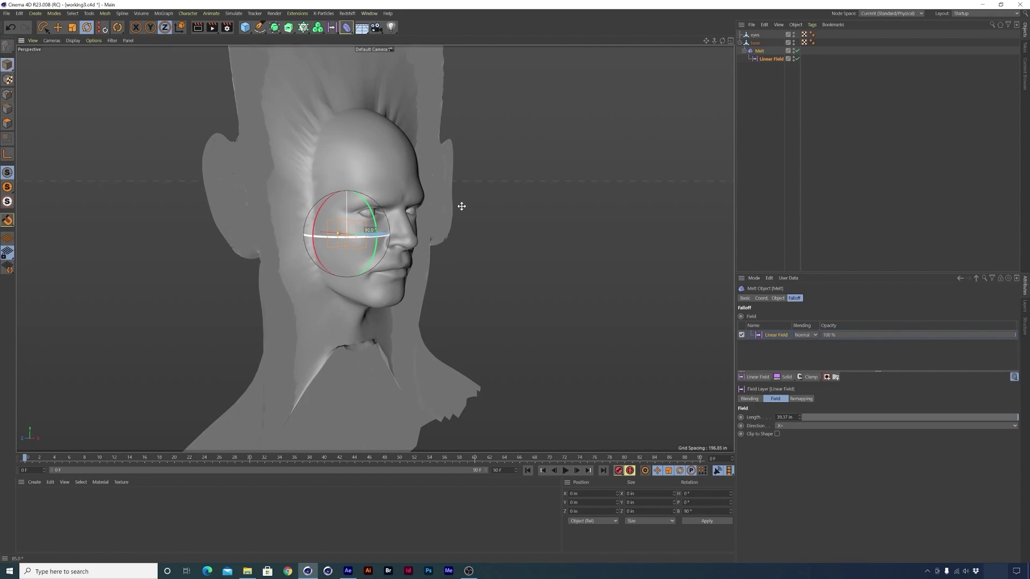
pyautogui.keyDown('alt'); pyautogui.moveTo(362, 254); pyautogui.dragTo(360, 291); pyautogui.keyUp('alt')
pyautogui.keyDown('alt'); pyautogui.moveTo(404, 262); pyautogui.dragTo(396, 177); pyautogui.keyUp('alt')
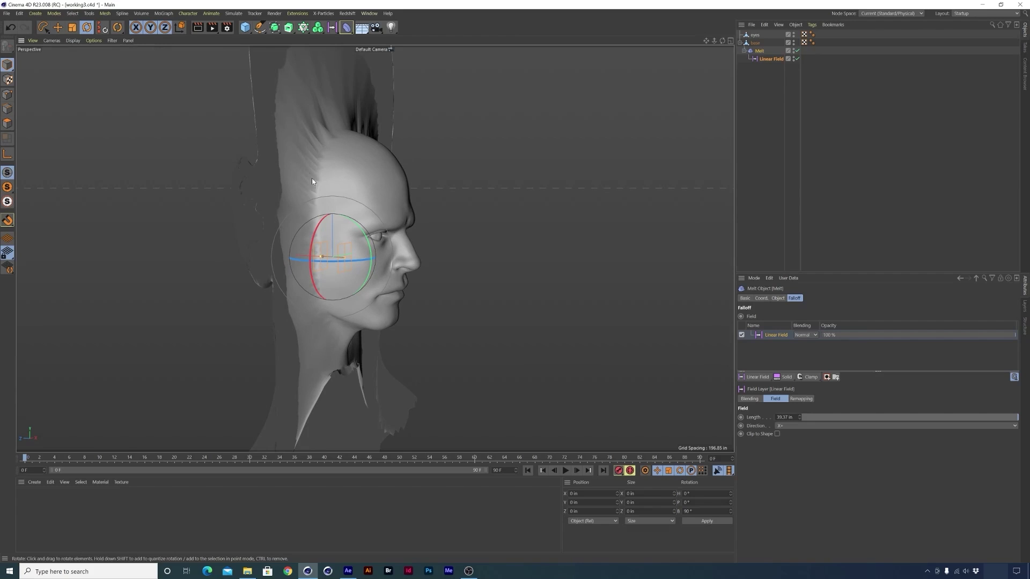
# - Stretch the Linear Field to about 261 in long and move it to about -103 in on Y
pyautogui.keyDown('alt'); pyautogui.moveTo(320, 180); pyautogui.dragTo(320, 190); pyautogui.keyUp('alt')
pyautogui.keyDown('alt'); pyautogui.moveTo(363, 287); pyautogui.dragTo(329, 306); pyautogui.keyUp('alt')
pyautogui.moveTo(367, 234); pyautogui.dragTo(400, 249)
pyautogui.moveTo(308, 227)
pyautogui.mouseDown()
pyautogui.moveTo(285, 221)
pyautogui.moveTo(322, 230)
pyautogui.moveTo(302, 229)
pyautogui.mouseUp()
pyautogui.press('e')
pyautogui.scroll(4, 340, 226)
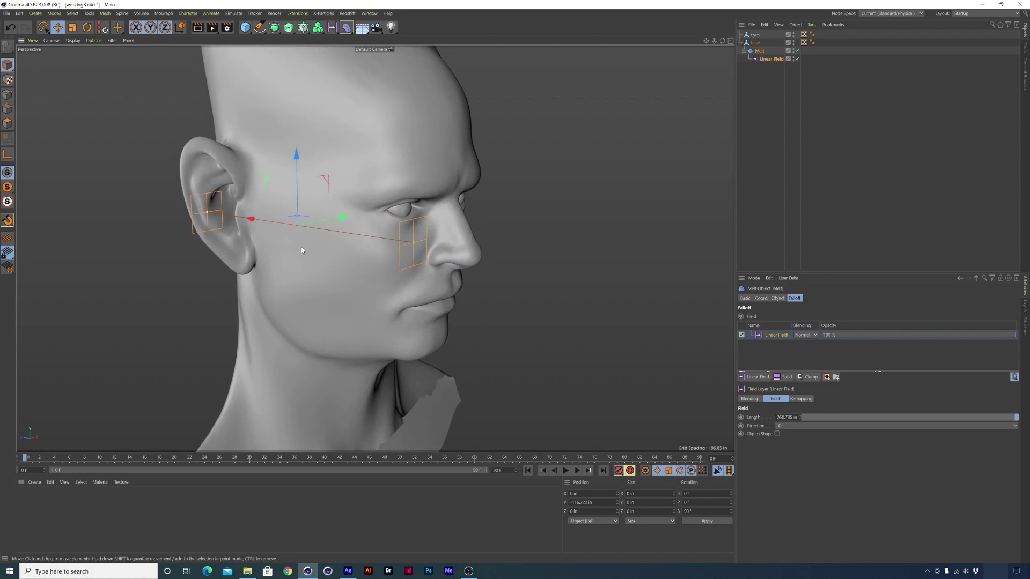
pyautogui.moveTo(268, 220); pyautogui.dragTo(260, 224)
pyautogui.keyDown('alt'); pyautogui.moveTo(421, 173); pyautogui.dragTo(443, 126); pyautogui.keyUp('alt')
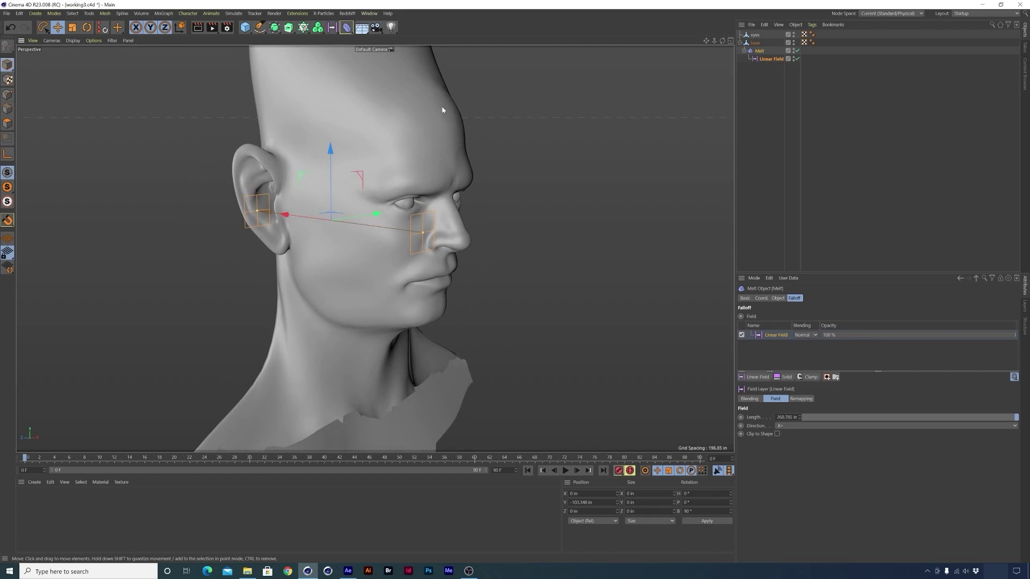
# - Set the Melt deformer's strength to 100%, vertical and radial randomness to 0%, and melted size to about 992%
pyautogui.keyDown('alt'); pyautogui.moveTo(407, 283); pyautogui.dragTo(412, 308); pyautogui.keyUp('alt')
pyautogui.keyDown('alt'); pyautogui.moveTo(412, 310); pyautogui.dragTo(388, 277, button='middle'); pyautogui.keyUp('alt')
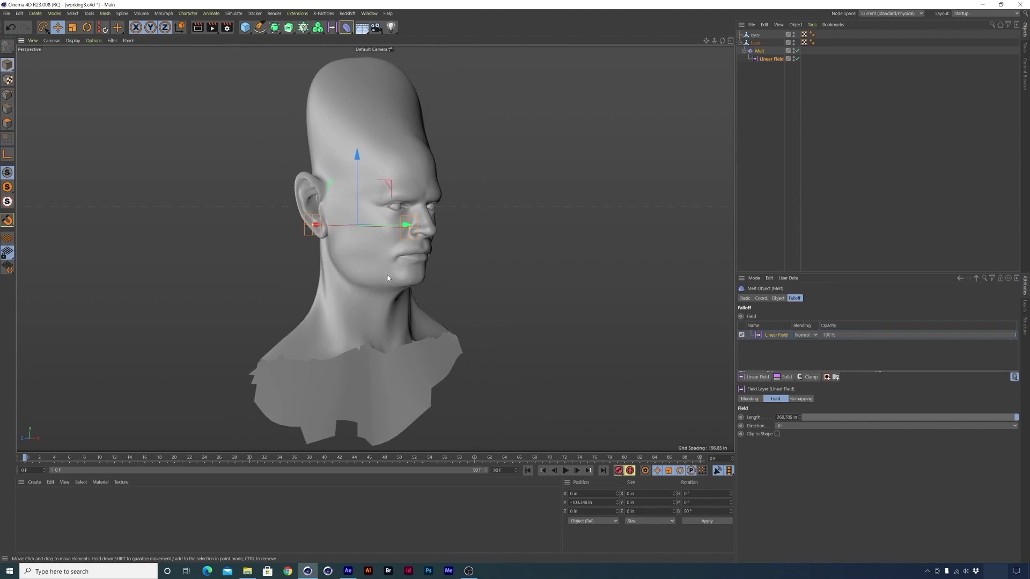
pyautogui.keyDown('alt'); pyautogui.moveTo(383, 271); pyautogui.dragTo(372, 151); pyautogui.keyUp('alt')
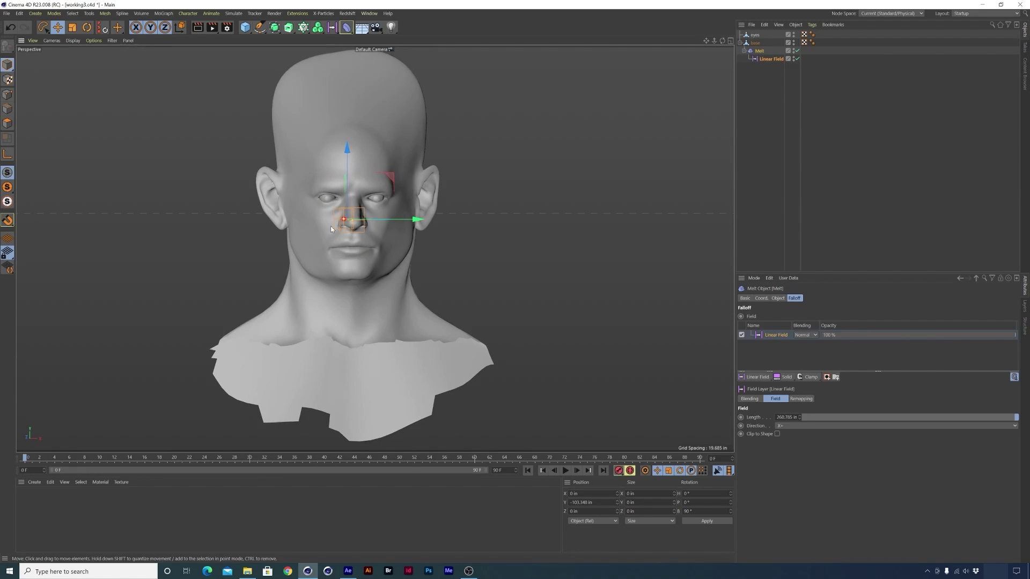
pyautogui.keyDown('alt'); pyautogui.moveTo(308, 191); pyautogui.dragTo(354, 236); pyautogui.keyUp('alt')
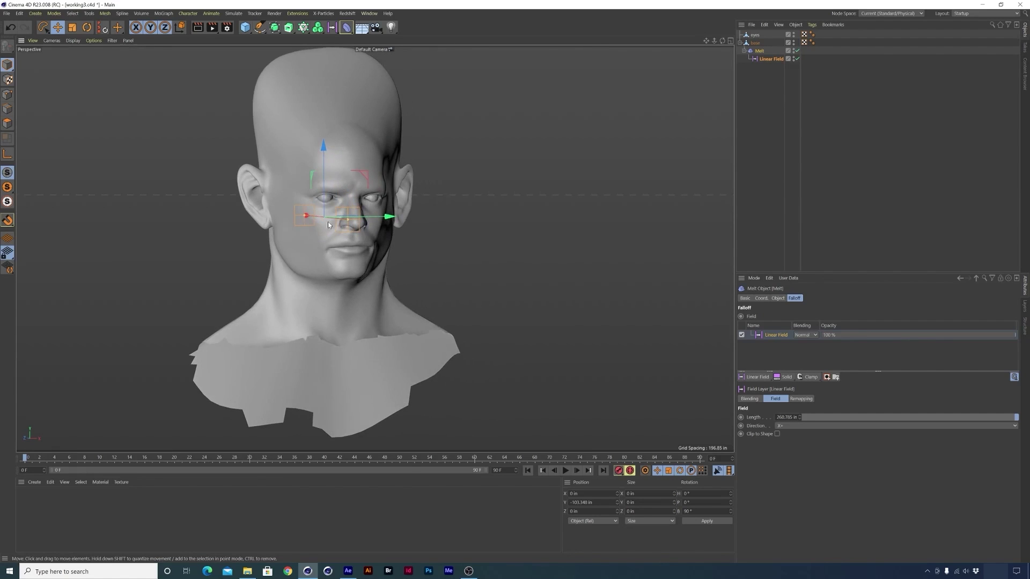
pyautogui.click(777, 298)
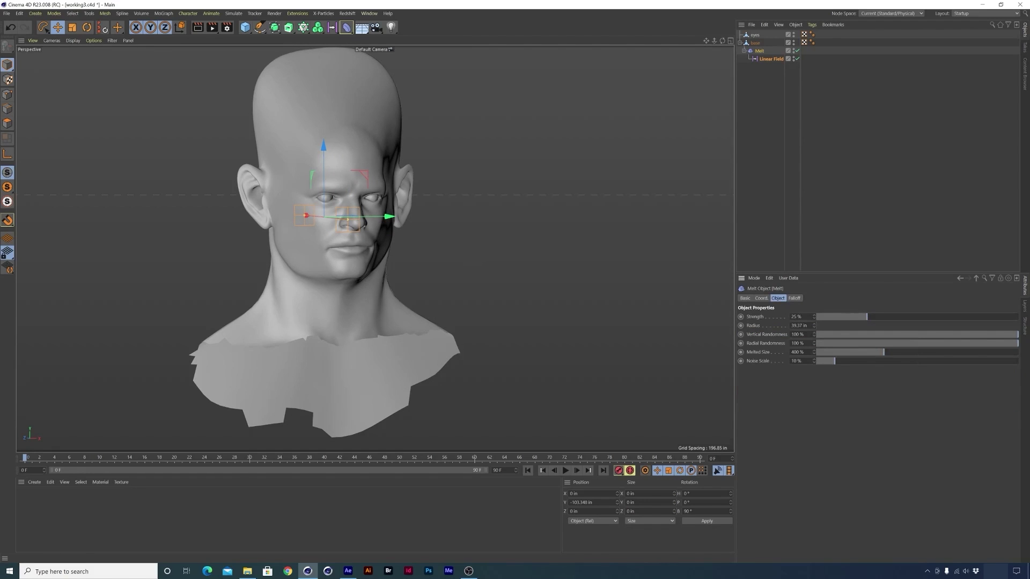
pyautogui.moveTo(869, 317); pyautogui.dragTo(1016, 316)
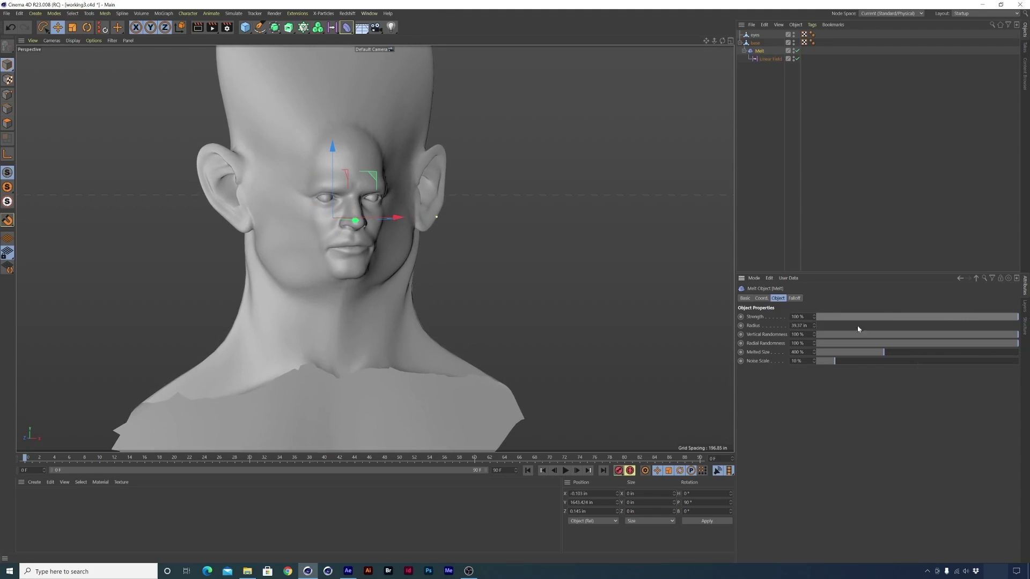
pyautogui.moveTo(840, 334); pyautogui.dragTo(795, 337)
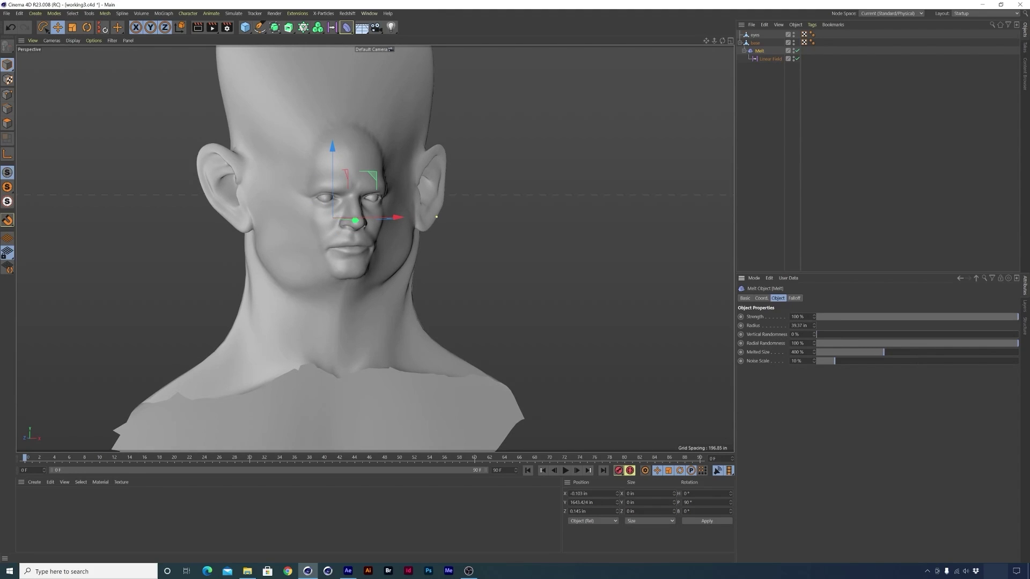
pyautogui.moveTo(828, 344); pyautogui.dragTo(801, 346)
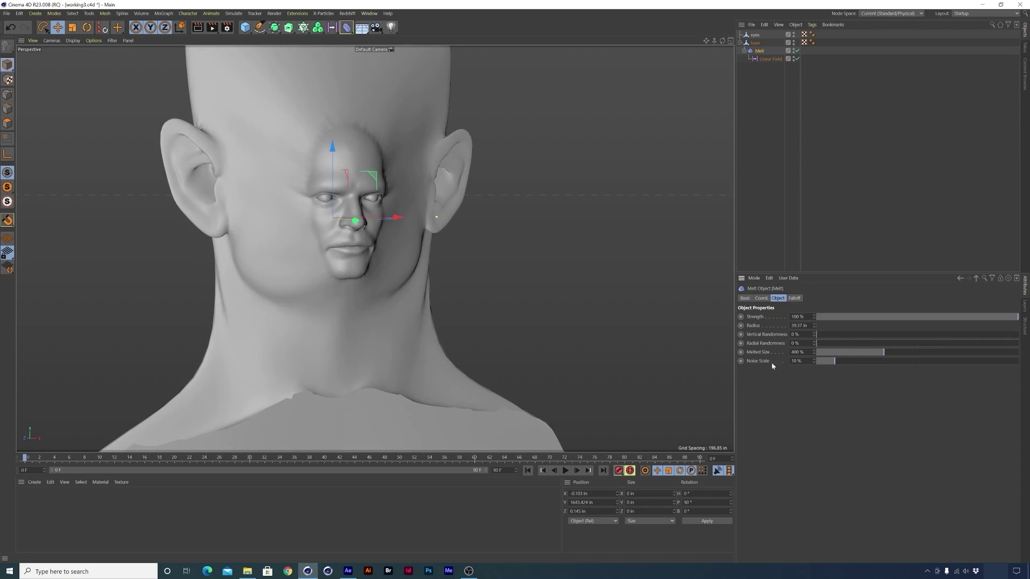
pyautogui.moveTo(886, 352); pyautogui.dragTo(1017, 356)
# - Add a camera framing the small face closely from the front, and make it the active view
pyautogui.keyDown('alt'); pyautogui.moveTo(350, 292); pyautogui.dragTo(313, 313); pyautogui.keyUp('alt')
pyautogui.scroll(-3, 230, 340)
pyautogui.keyDown('alt'); pyautogui.moveTo(230, 340); pyautogui.dragTo(319, 247); pyautogui.keyUp('alt')
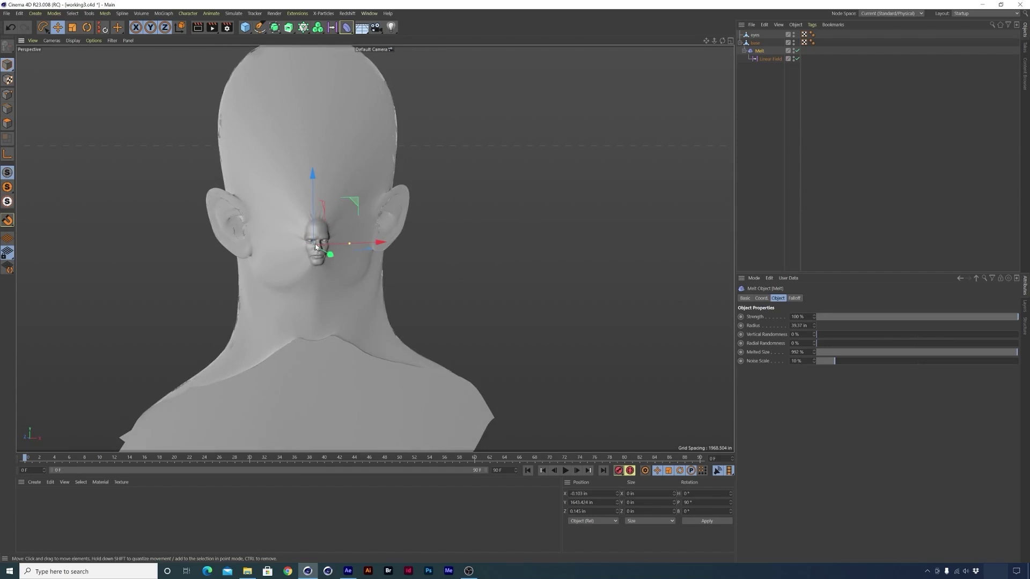
pyautogui.scroll(5, 315, 247)
pyautogui.scroll(3, 362, 235)
pyautogui.keyDown('alt'); pyautogui.moveTo(362, 235); pyautogui.dragTo(316, 255); pyautogui.keyUp('alt')
pyautogui.scroll(2, 351, 267)
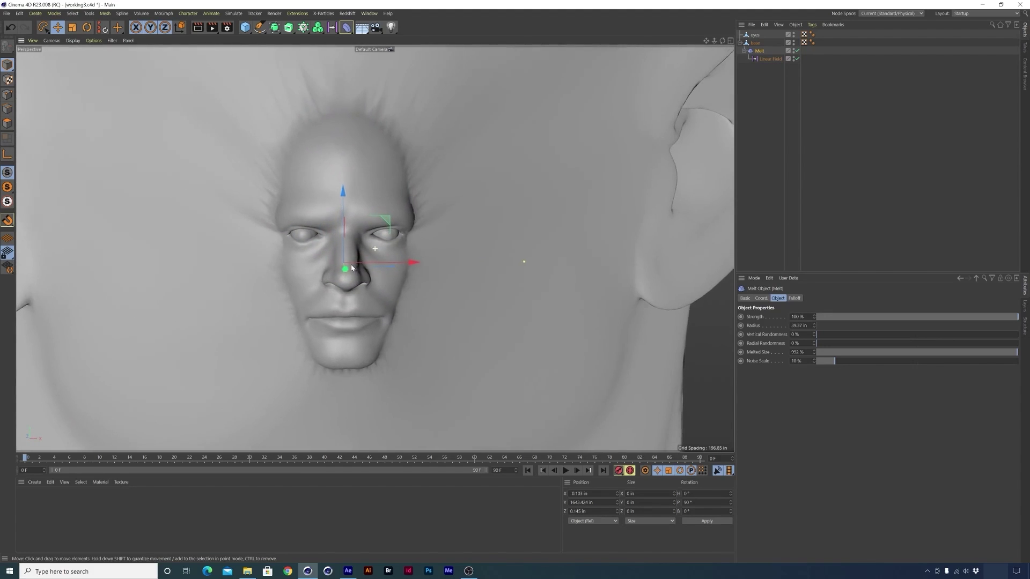
pyautogui.scroll(2, 362, 258)
pyautogui.keyDown('alt'); pyautogui.moveTo(363, 258); pyautogui.dragTo(336, 139); pyautogui.keyUp('alt')
pyautogui.scroll(1, 350, 268)
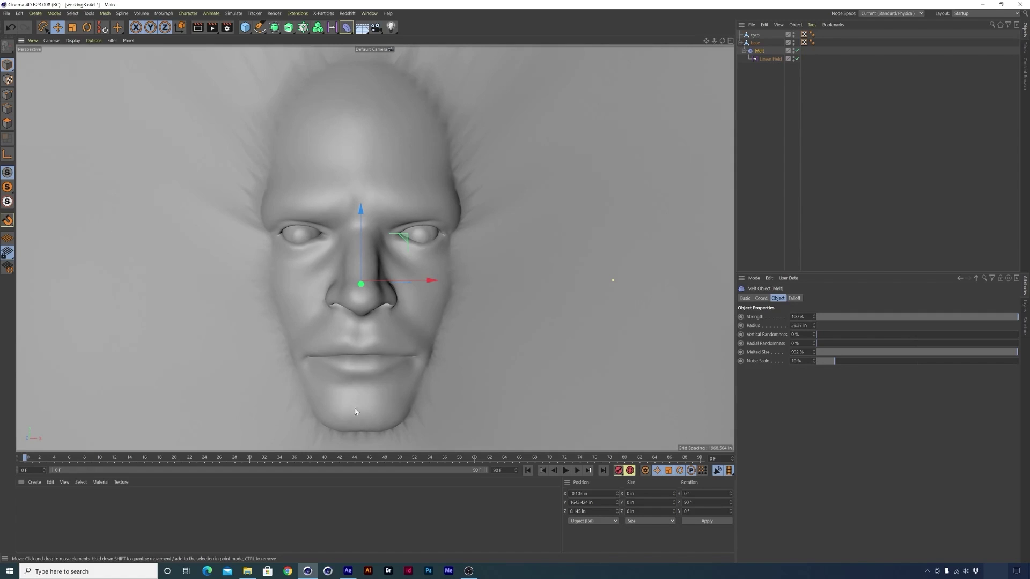
pyautogui.keyDown('alt'); pyautogui.moveTo(394, 344); pyautogui.dragTo(398, 347); pyautogui.keyUp('alt')
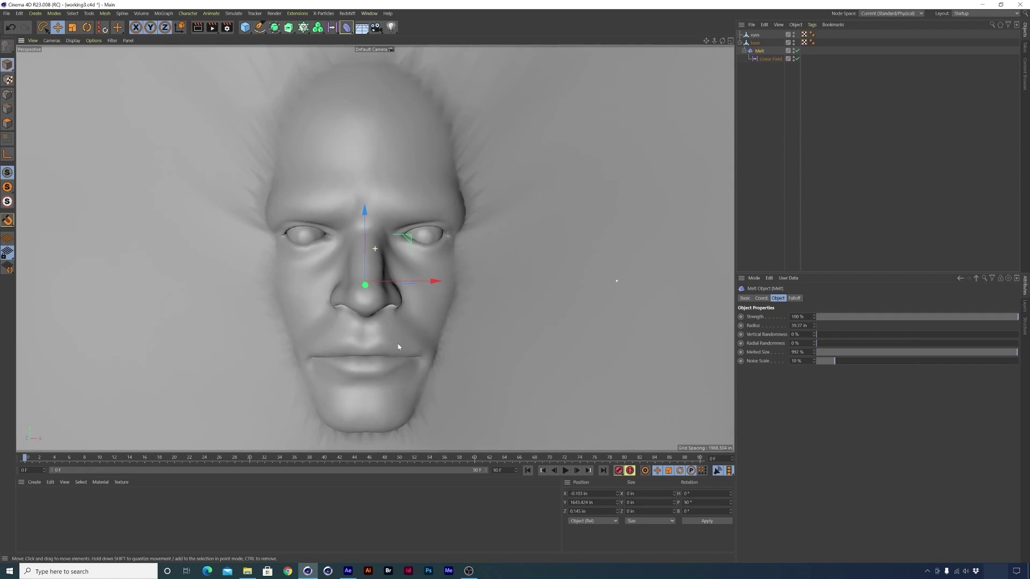
pyautogui.click(376, 26)
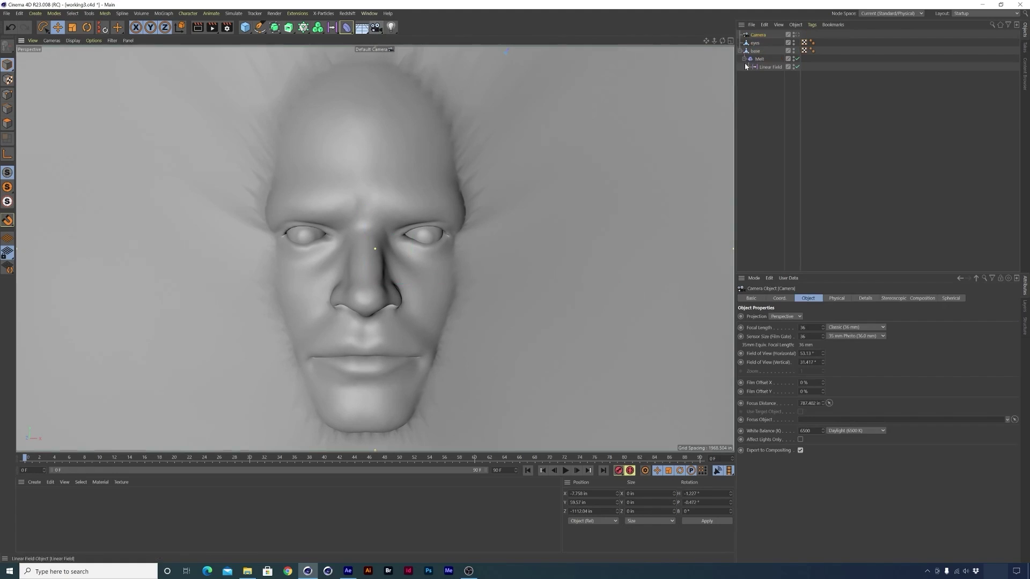
pyautogui.click(796, 34)
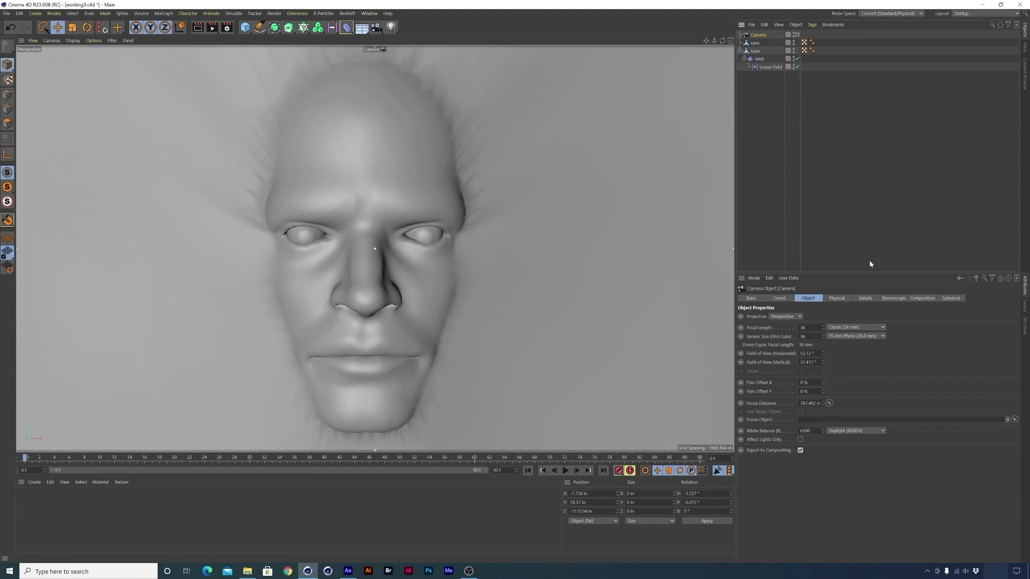
# - Set the camera's horizontal field of view to 30° and pull it back until the whole face fits the frame
pyautogui.click(806, 353)
pyautogui.write('30')
pyautogui.press('Return')
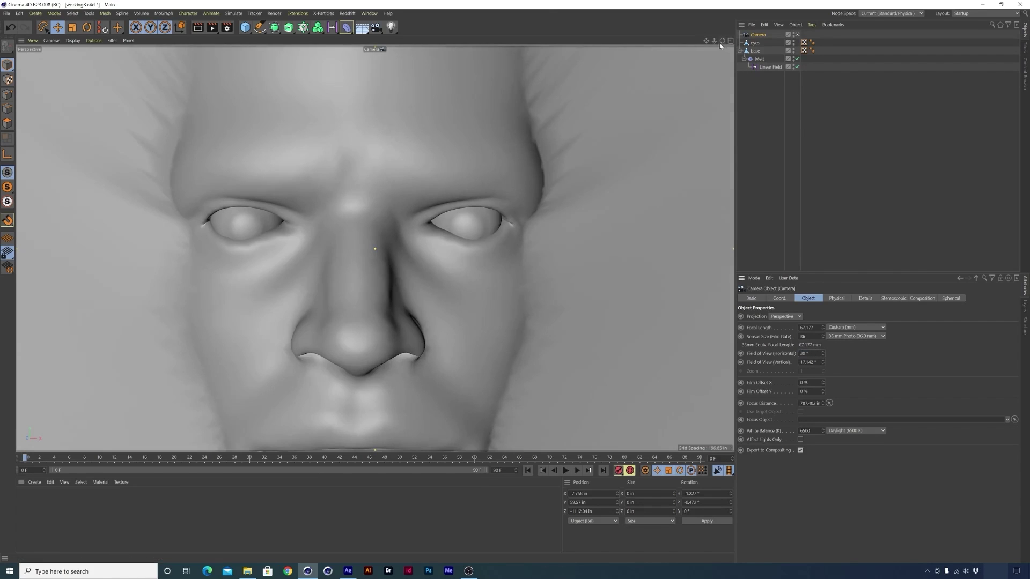
pyautogui.moveTo(714, 41); pyautogui.dragTo(689, 41)
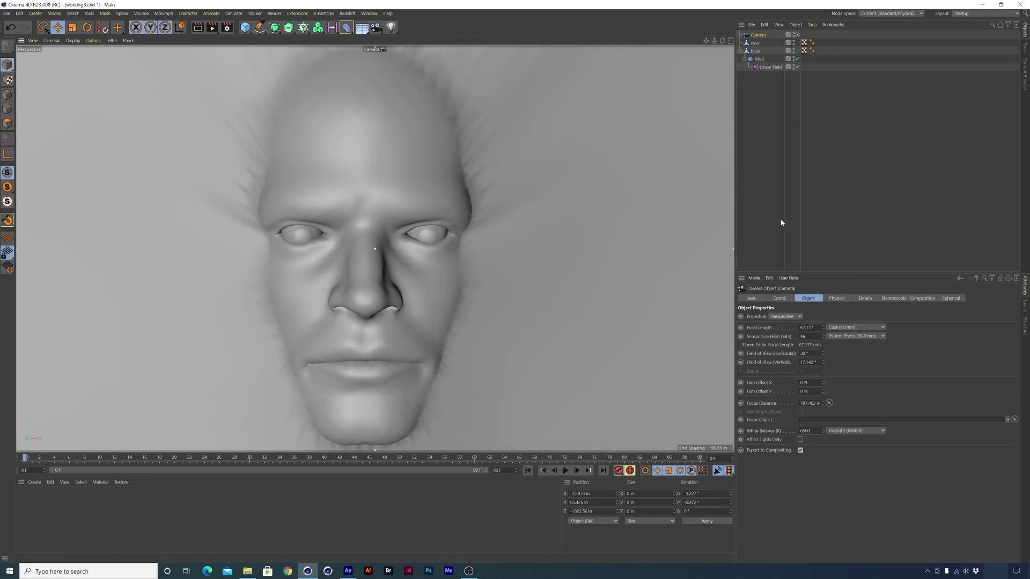
# - Set the camera's heading and pitch rotation to 0°
pyautogui.click(779, 298)
pyautogui.write('0')
pyautogui.press('Tab')
pyautogui.write('0')
pyautogui.press('Return')
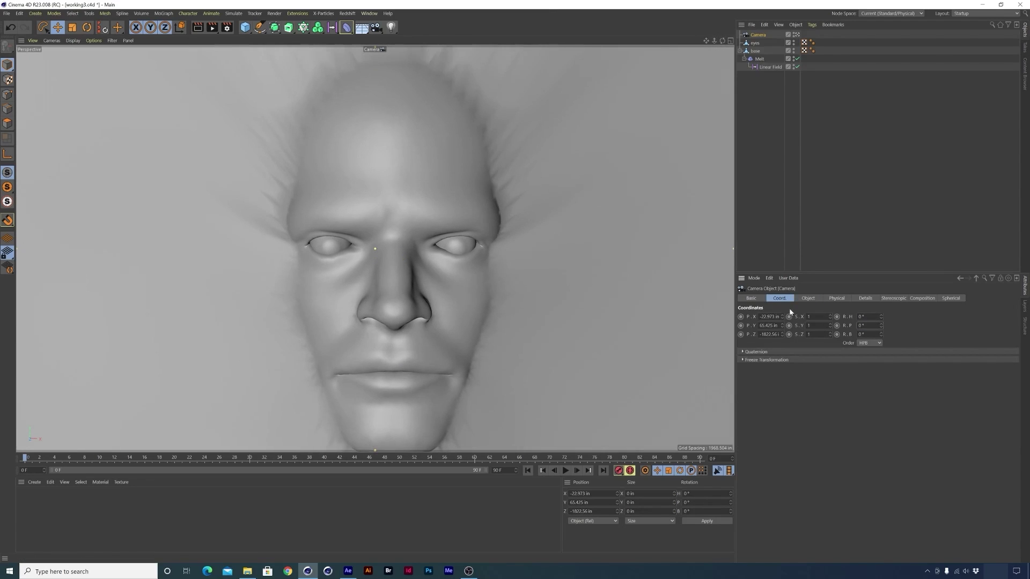
# - Set the camera's X position to 0 in and lower its Y position to about 52.4 in
pyautogui.click(770, 316)
pyautogui.write('0')
pyautogui.press('Return')
pyautogui.moveTo(781, 326); pyautogui.dragTo(782, 336)
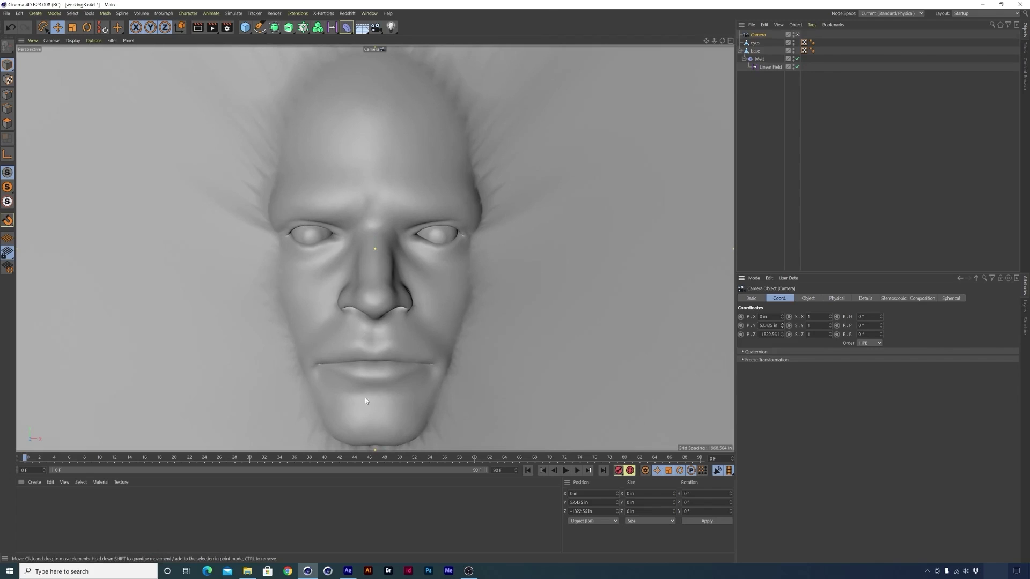
# - Rename the camera as projection cam1
pyautogui.doubleClick(758, 34)
pyautogui.write('projection cam')
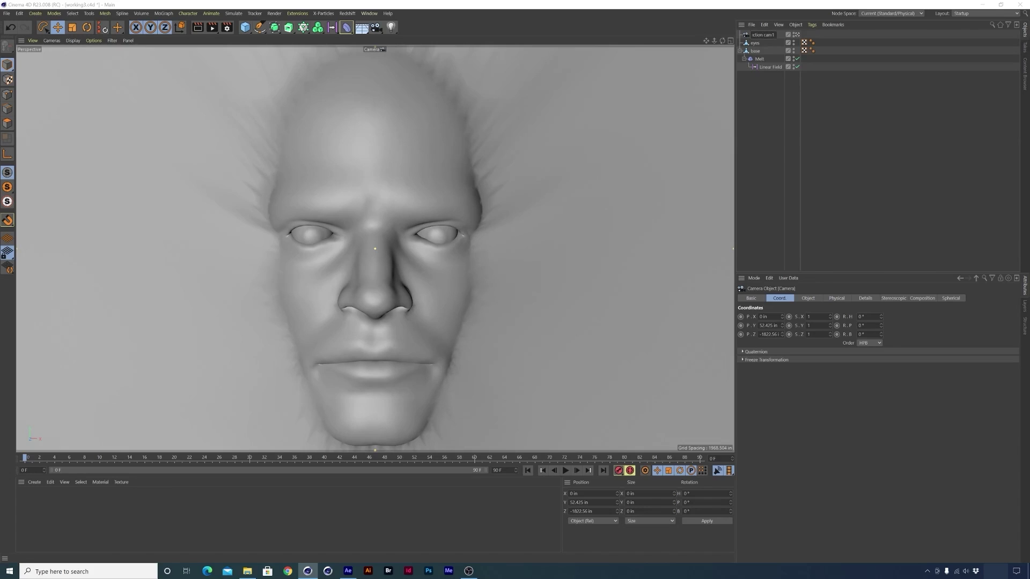
pyautogui.press('Return')
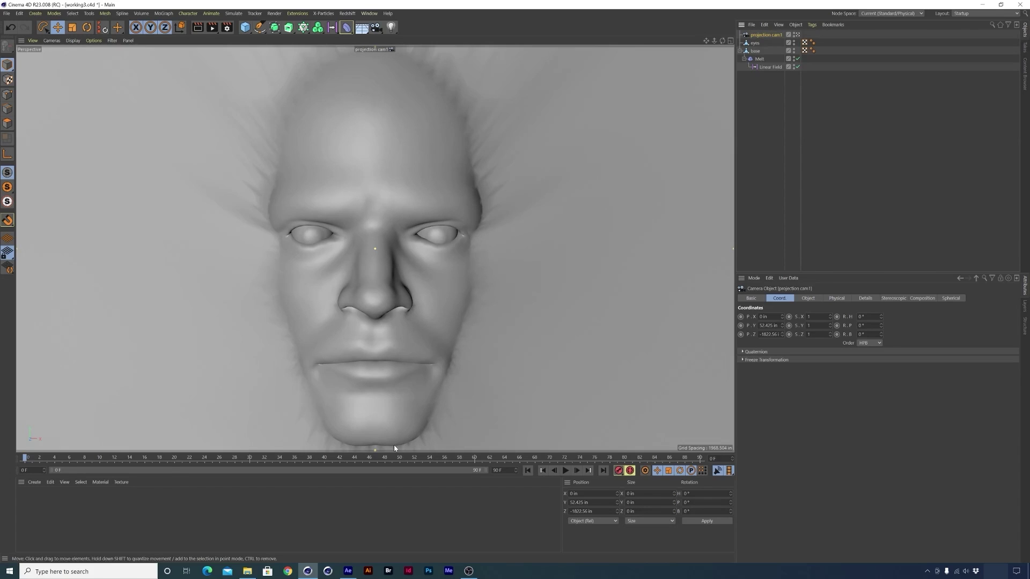
# - Create a standard Redshift material and apply it to the eyes and base objects
pyautogui.click(34, 482)
pyautogui.moveTo(70, 410)
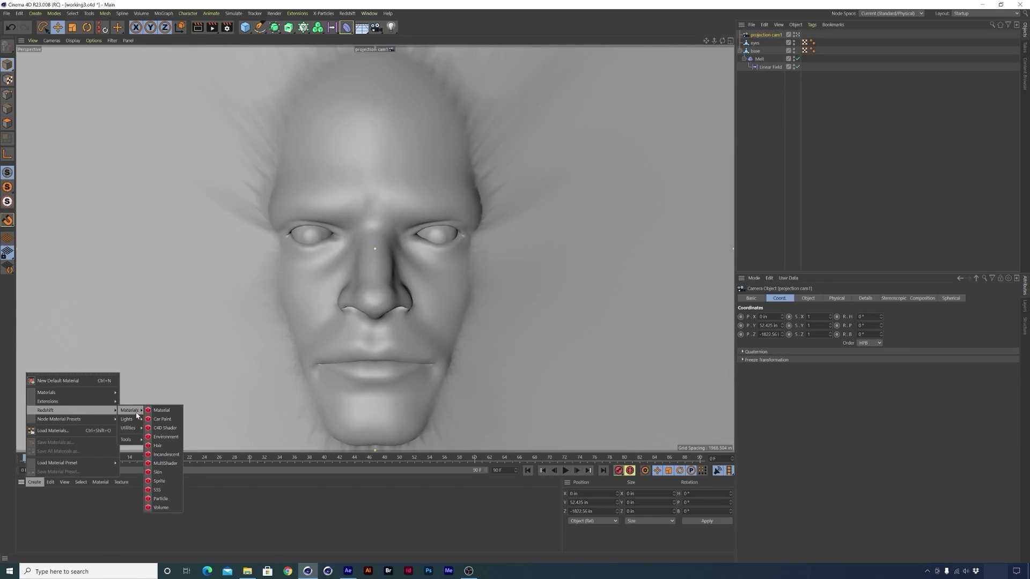
pyautogui.click(161, 411)
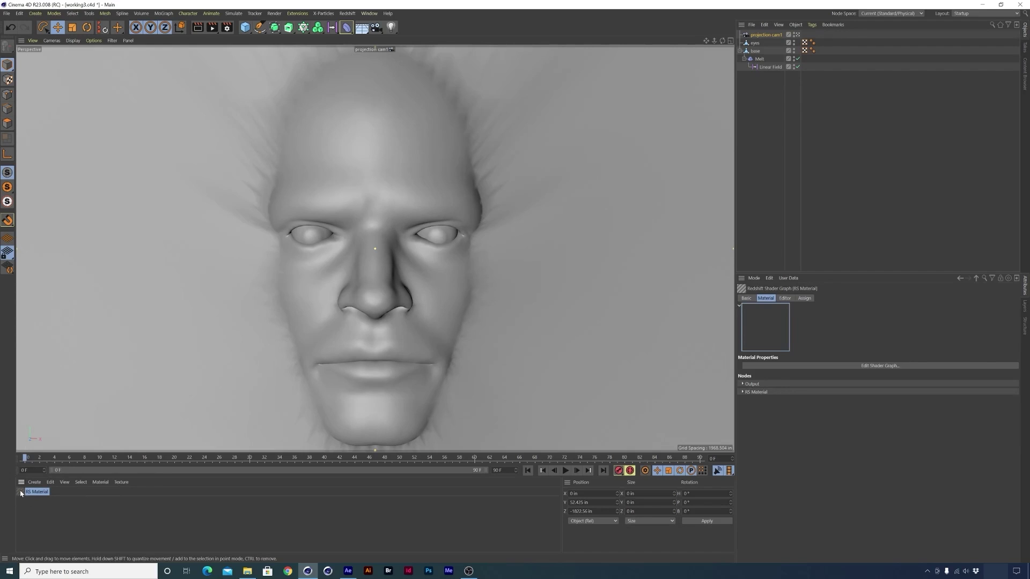
pyautogui.moveTo(21, 494)
pyautogui.mouseDown()
pyautogui.moveTo(617, 417)
pyautogui.moveTo(727, 163)
pyautogui.moveTo(758, 52)
pyautogui.mouseUp()
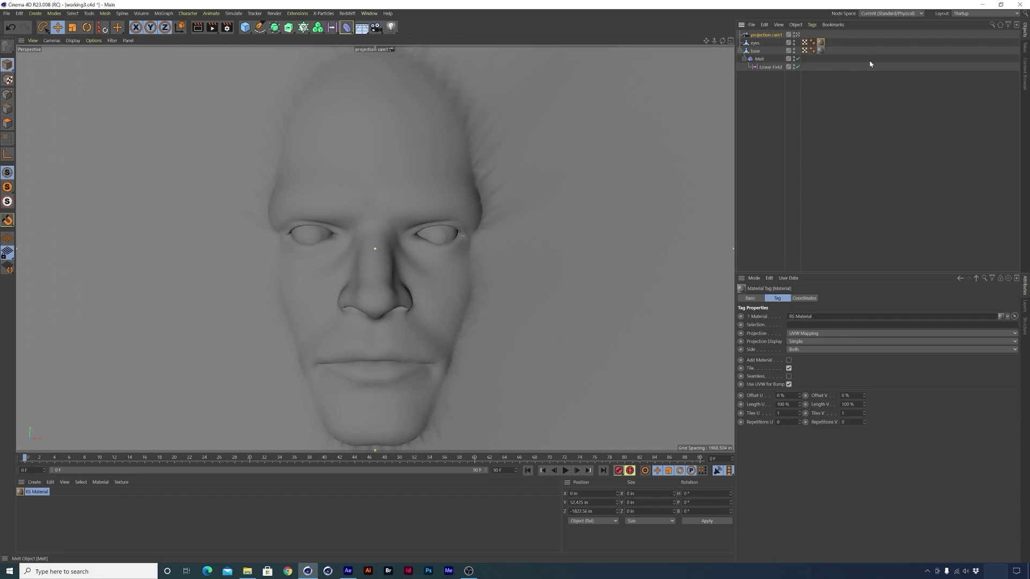
# - Switch to the redshift (User) layout, adjust the viewport and render view sizes, and start the live Redshift render
pyautogui.click(971, 15)
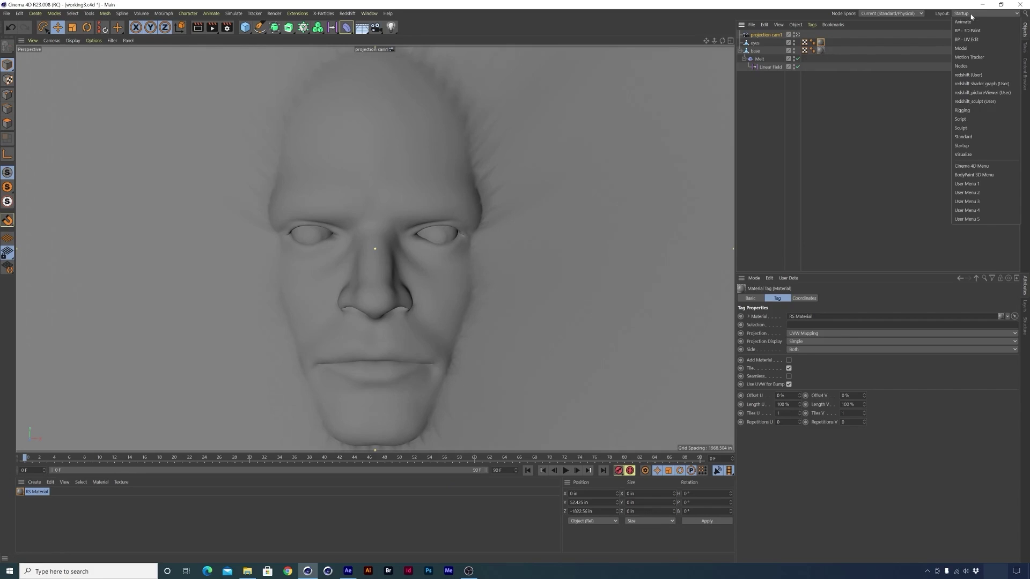
pyautogui.click(979, 76)
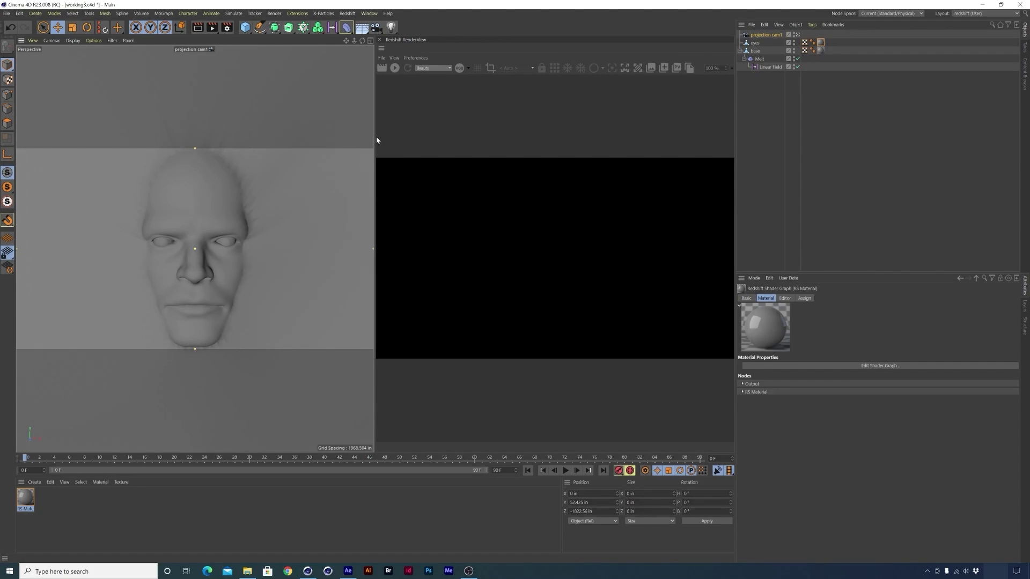
pyautogui.moveTo(375, 137); pyautogui.dragTo(463, 357)
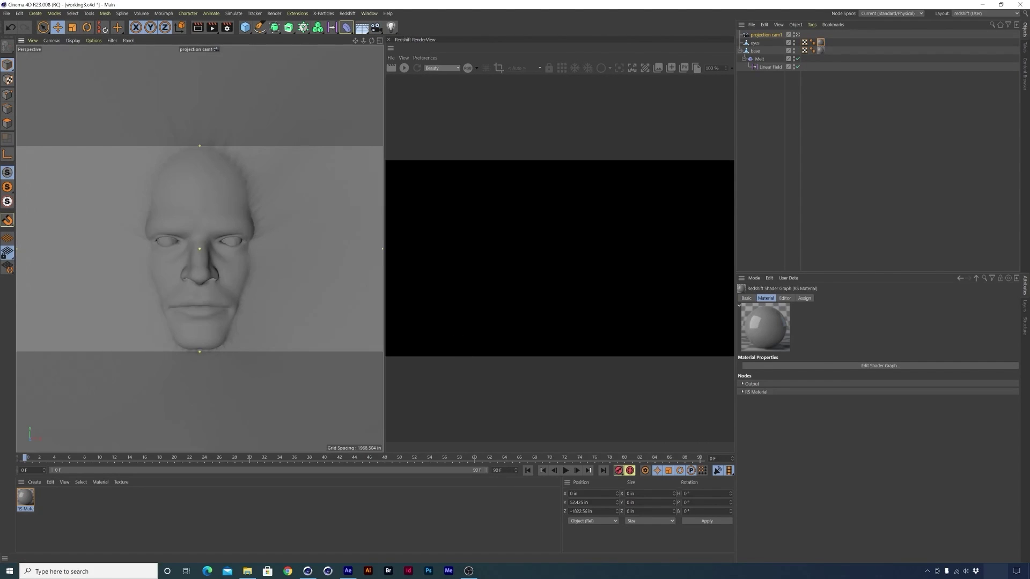
pyautogui.moveTo(505, 476); pyautogui.dragTo(511, 496)
pyautogui.click(404, 68)
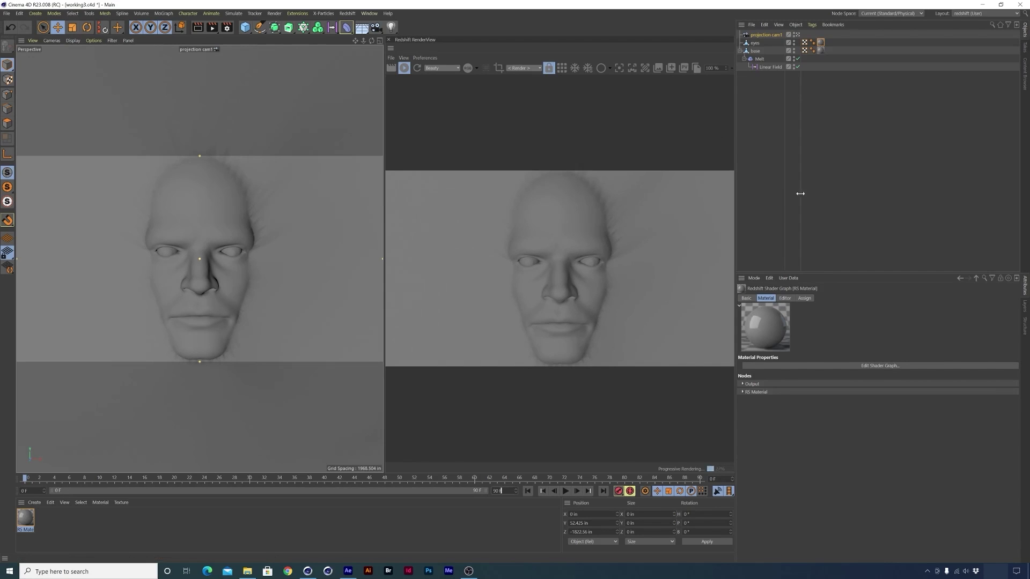
# - Add a Redshift Sun & Sky Rig to light the face
pyautogui.click(347, 13)
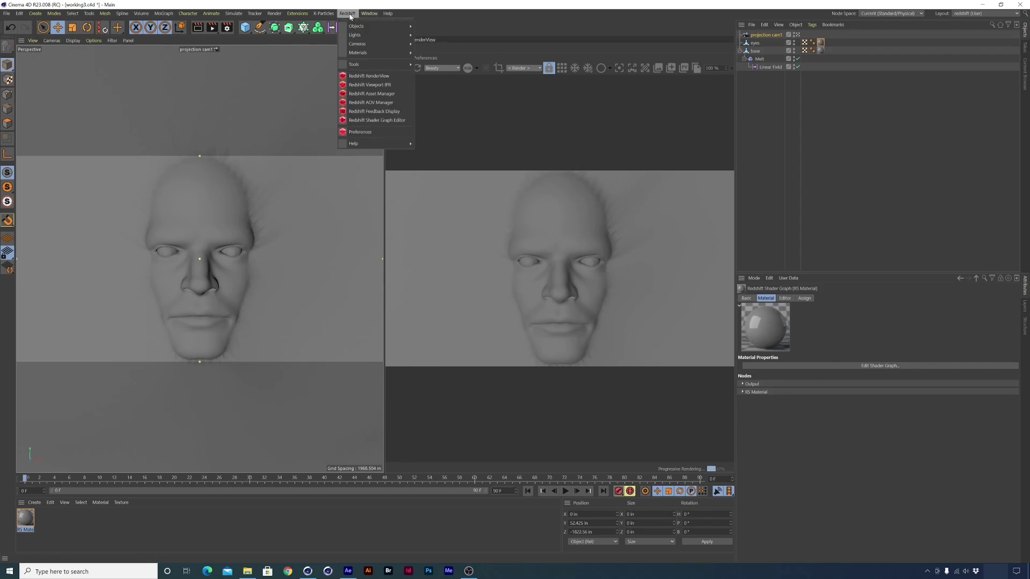
pyautogui.moveTo(361, 30)
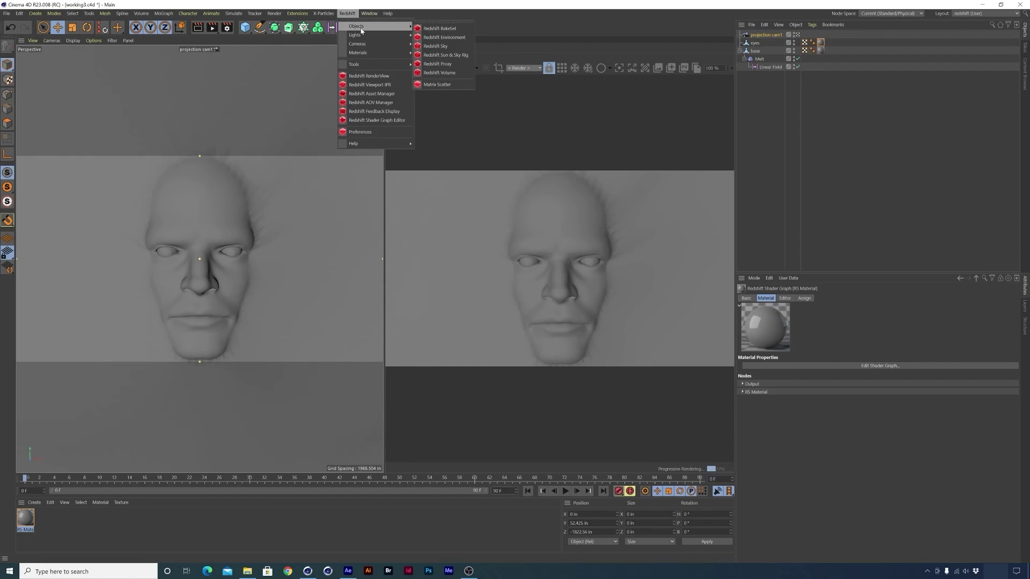
pyautogui.click(455, 56)
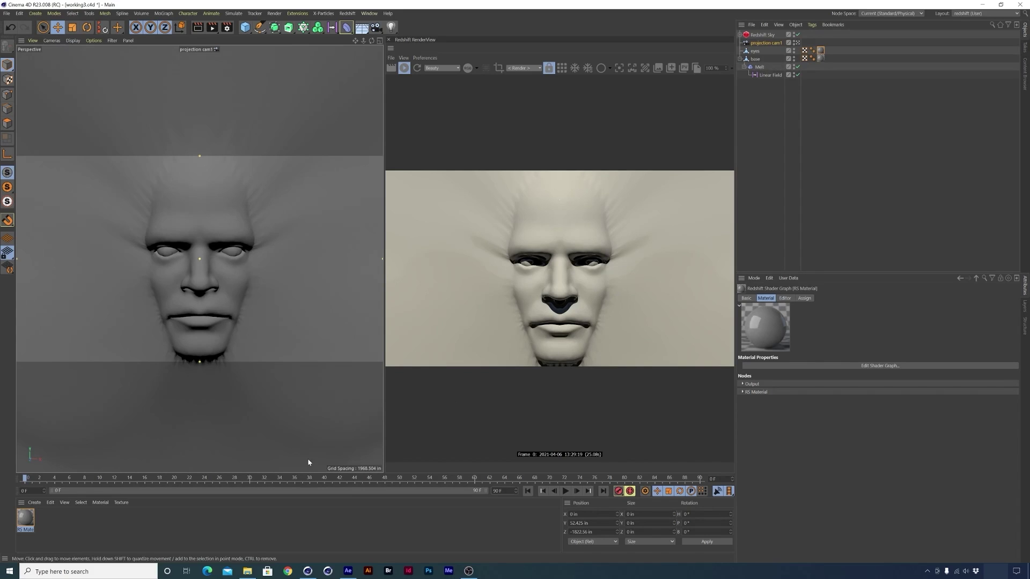
# - Open the RS Material's shader graph, switch to the redshift shader graph (User) layout, and restart the live render
pyautogui.doubleClick(25, 519)
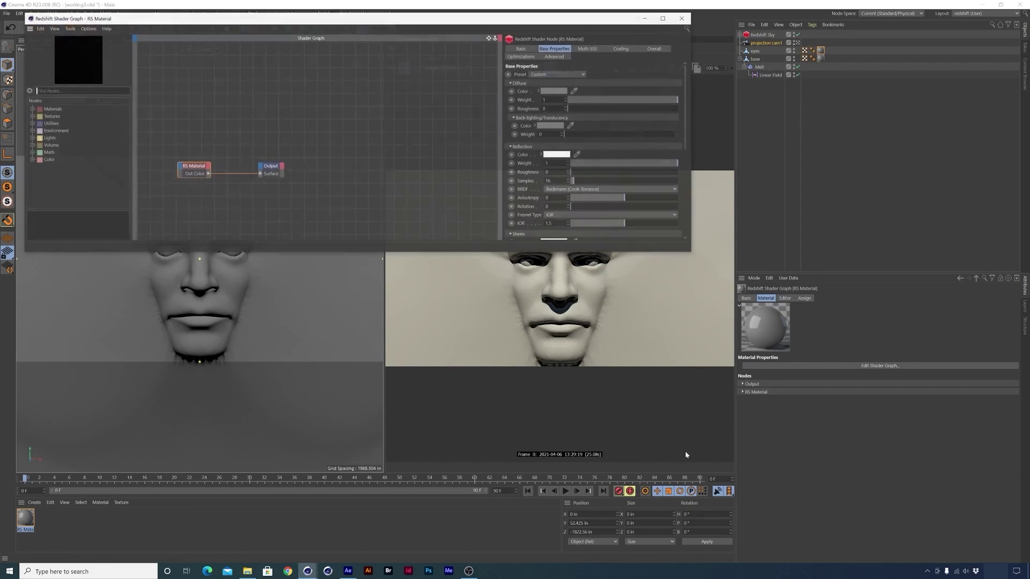
pyautogui.moveTo(370, 11); pyautogui.dragTo(393, 369)
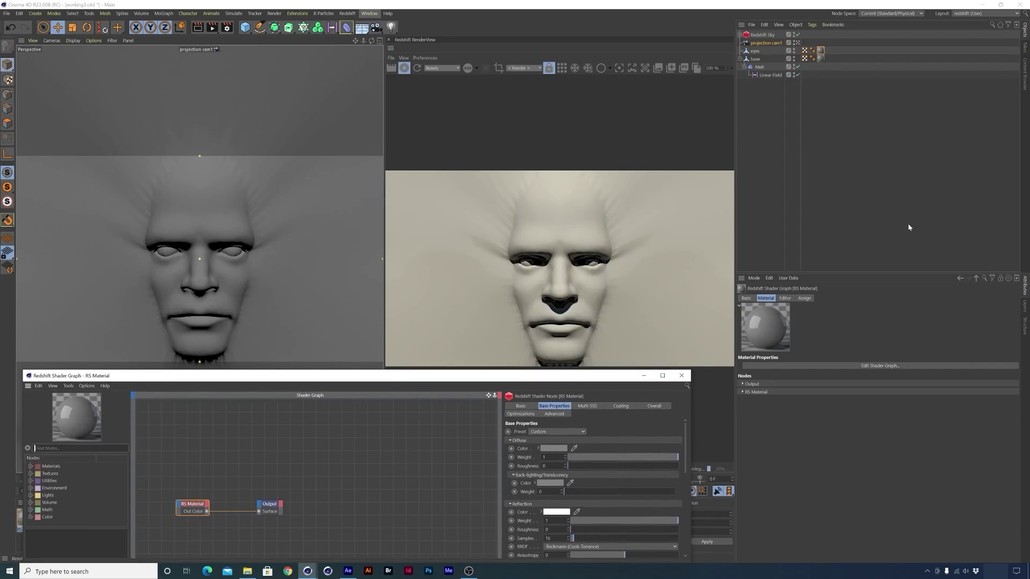
pyautogui.click(987, 13)
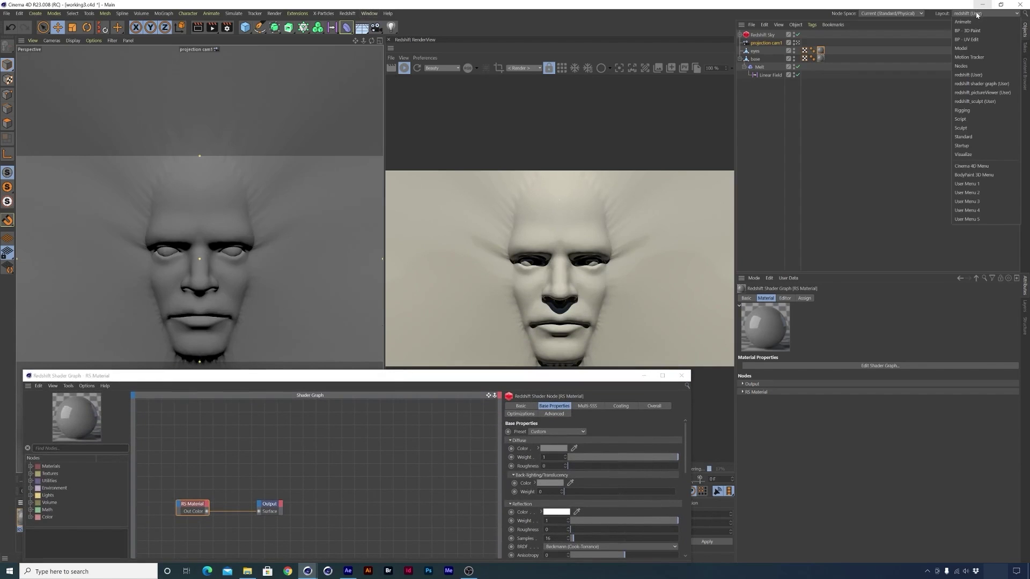
pyautogui.click(1008, 84)
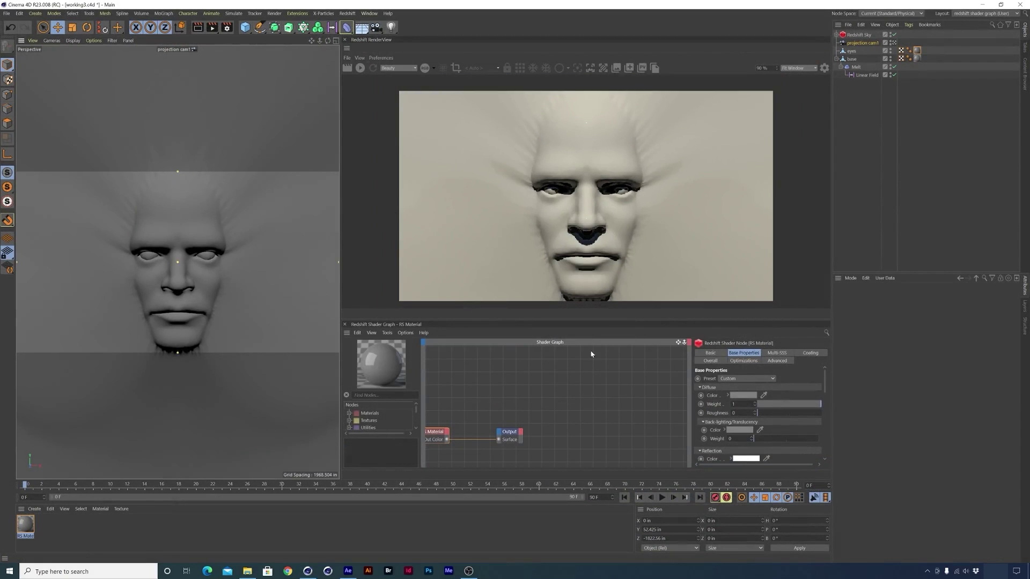
pyautogui.click(360, 69)
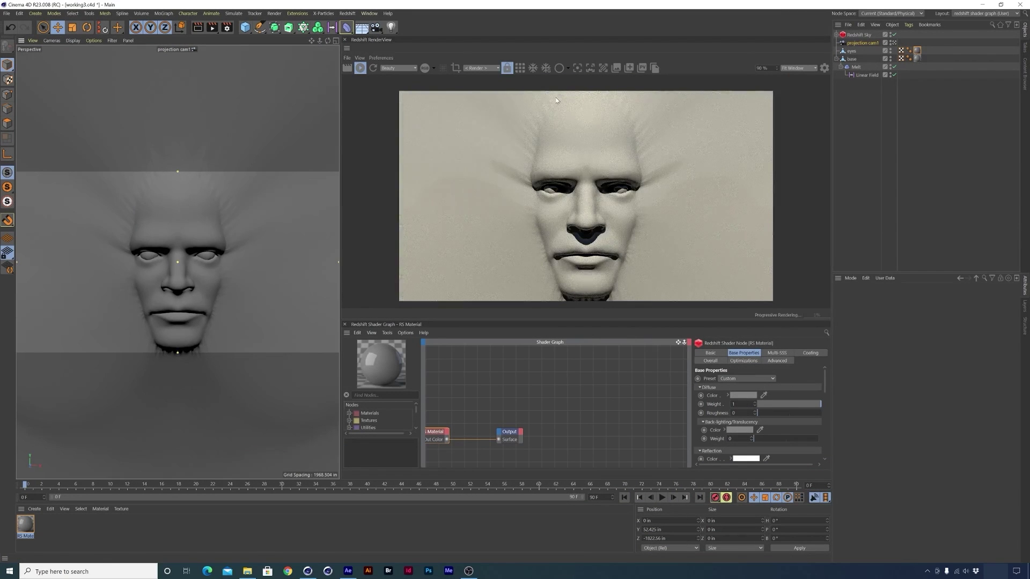
# - Make room in the RS Material's shader graph and add a Texture node beside the material node
pyautogui.moveTo(434, 414); pyautogui.dragTo(510, 443)
pyautogui.press('h')
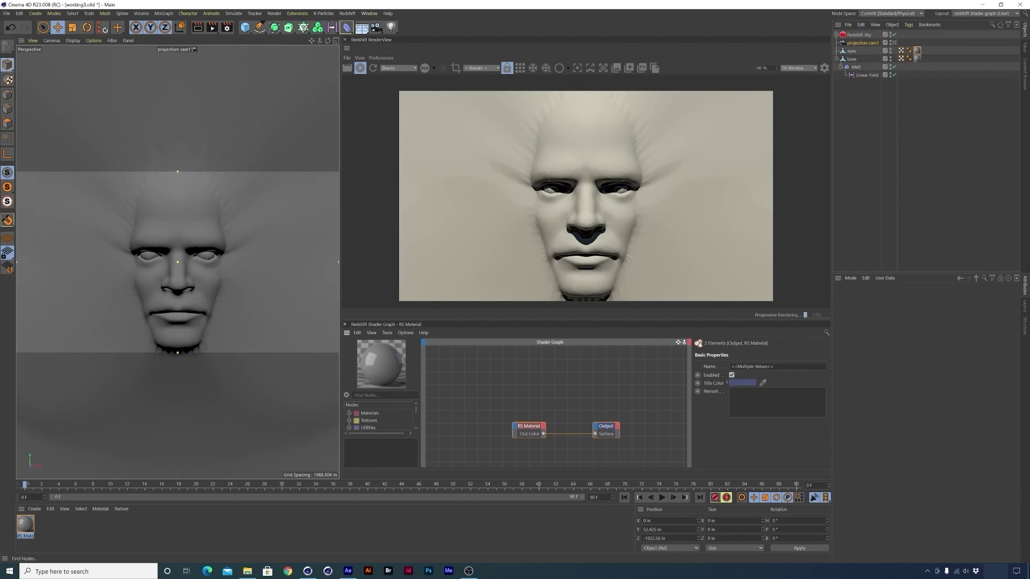
pyautogui.write('texture')
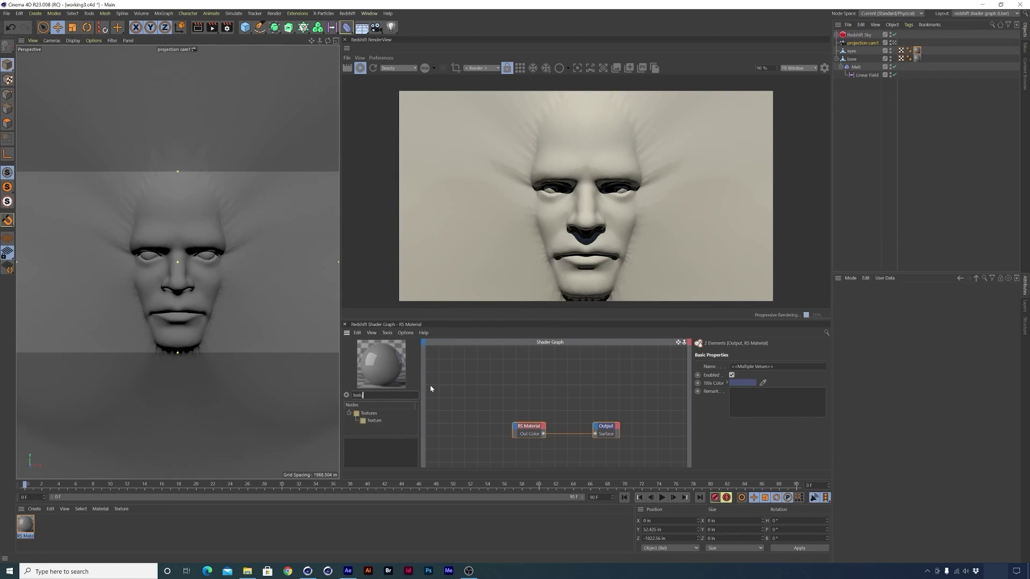
pyautogui.moveTo(374, 420); pyautogui.dragTo(467, 389)
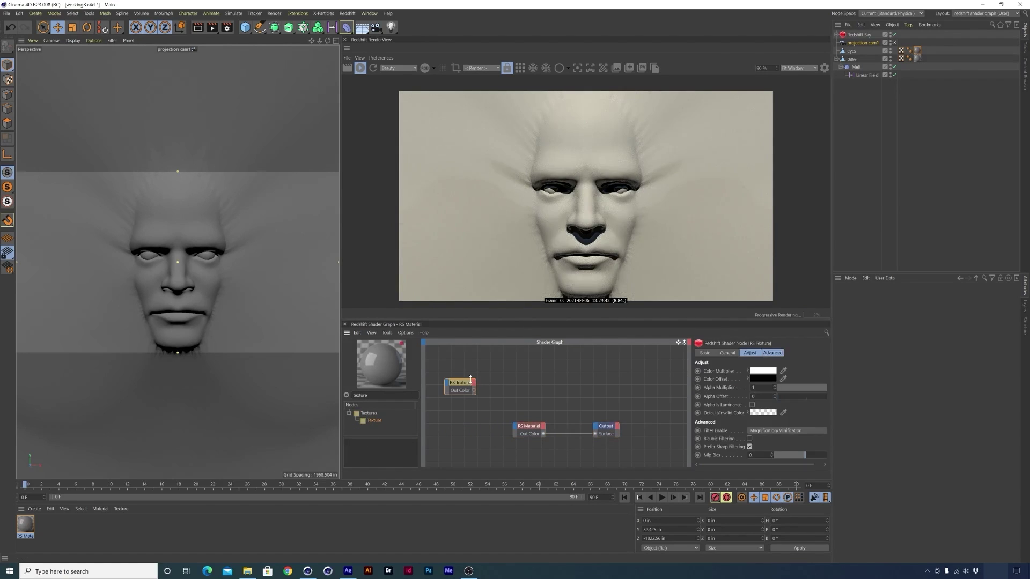
# - Load the venus_02_00007 image from the c4d projects tex folder into the RS Texture node
pyautogui.click(728, 352)
pyautogui.click(812, 418)
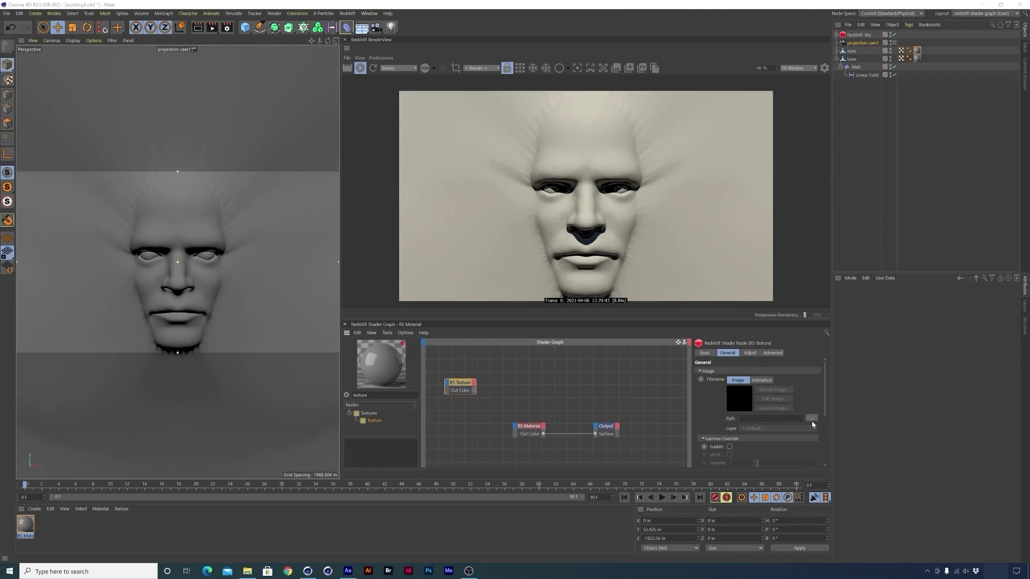
pyautogui.click(811, 418)
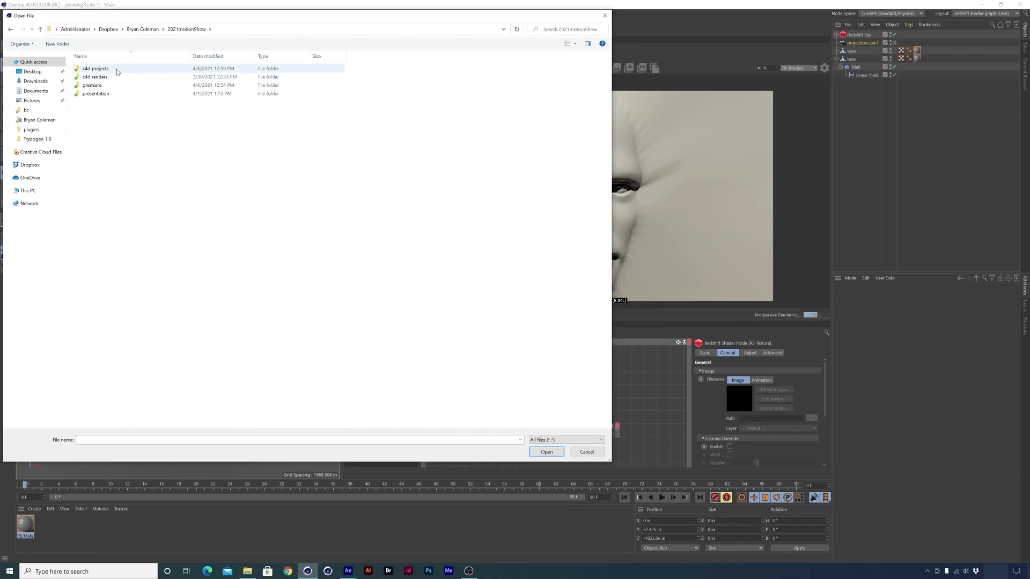
pyautogui.doubleClick(117, 68)
pyautogui.doubleClick(117, 69)
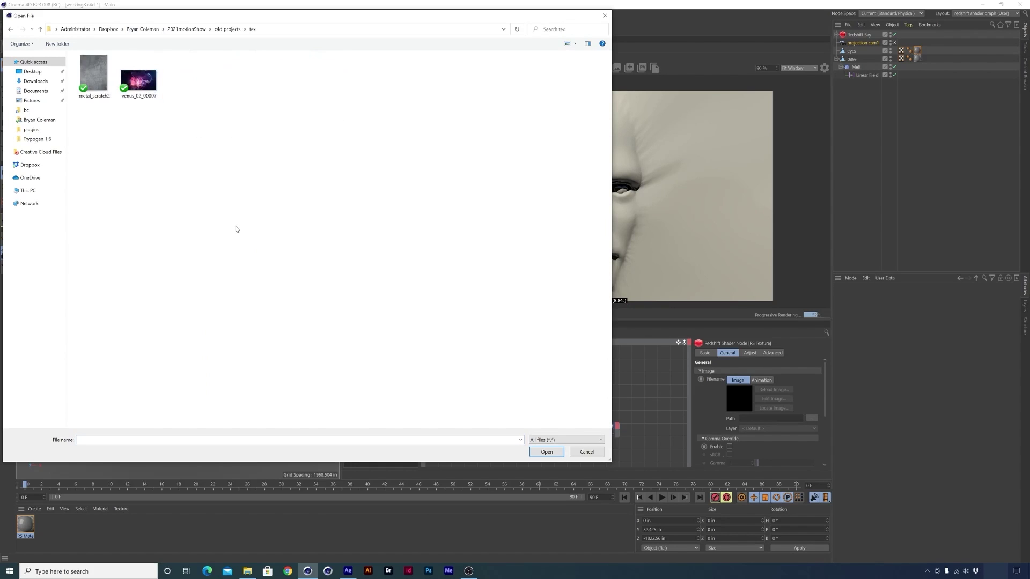
pyautogui.click(144, 83)
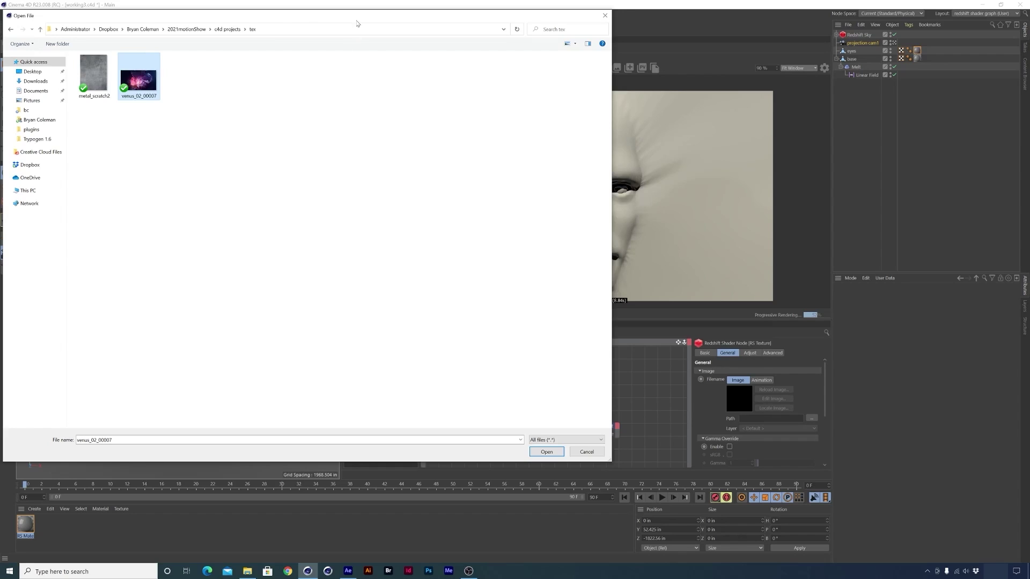
pyautogui.moveTo(359, 22); pyautogui.dragTo(418, 38)
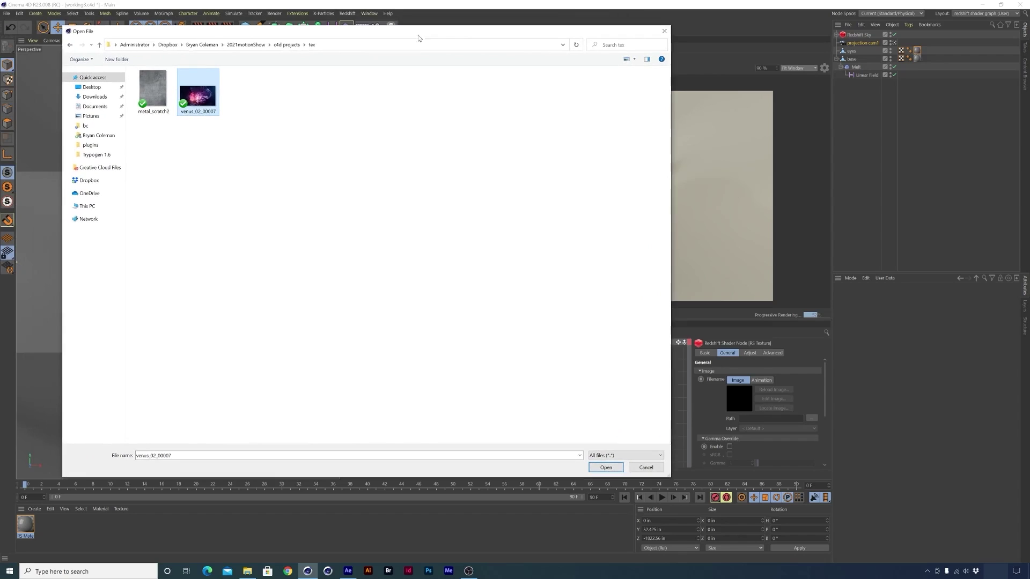
pyautogui.click(606, 467)
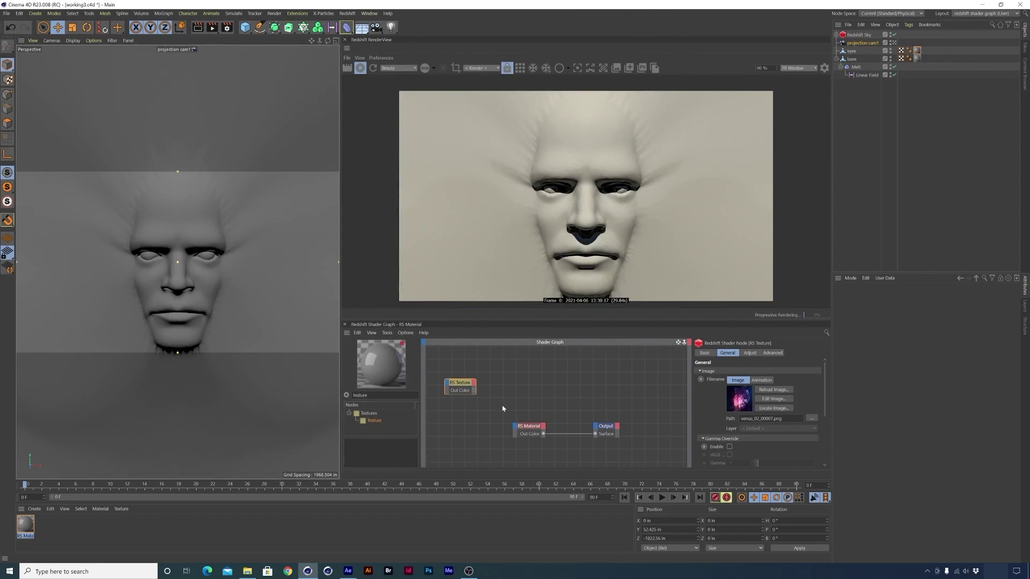
# - Connect the RS Texture's output to the RS Material's diffuse color and tidy the node positions
pyautogui.moveTo(474, 392); pyautogui.dragTo(636, 437)
pyautogui.click(636, 436)
pyautogui.moveTo(539, 406); pyautogui.dragTo(596, 424)
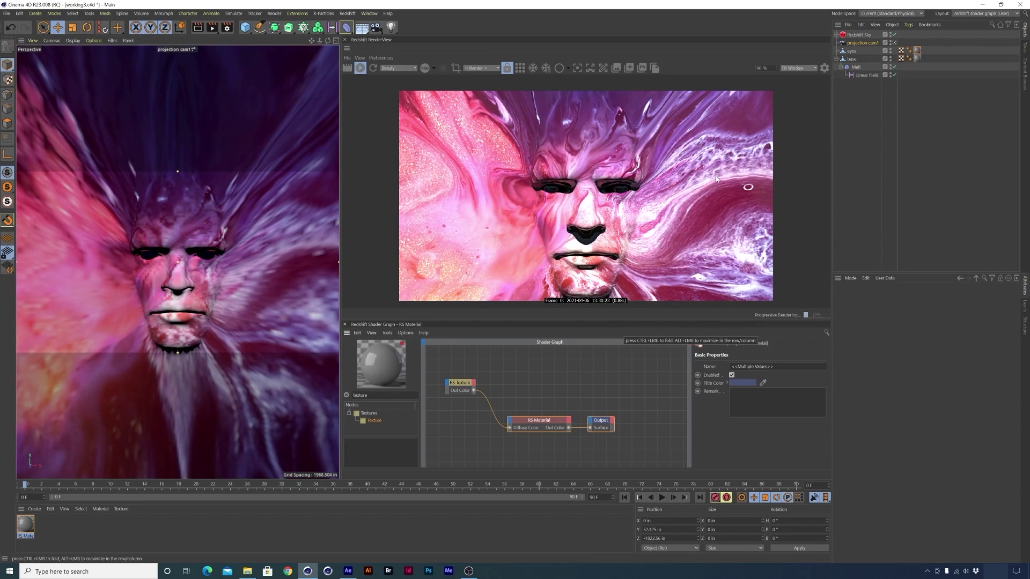
# - Set the eyes and base material tags to Camera Mapping projection, using projection cam1 as the camera
pyautogui.moveTo(934, 39); pyautogui.dragTo(913, 77)
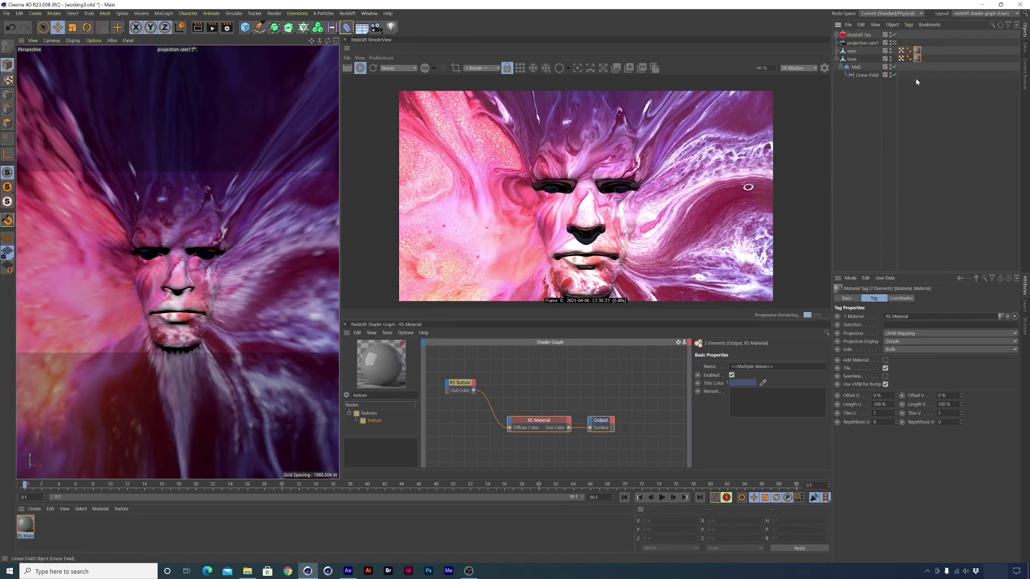
pyautogui.click(919, 334)
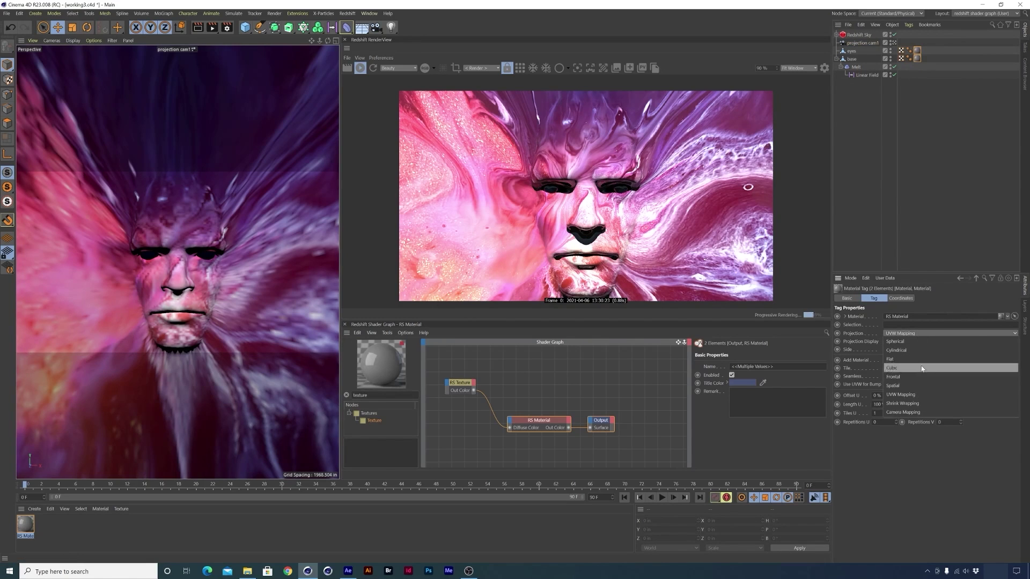
pyautogui.click(912, 413)
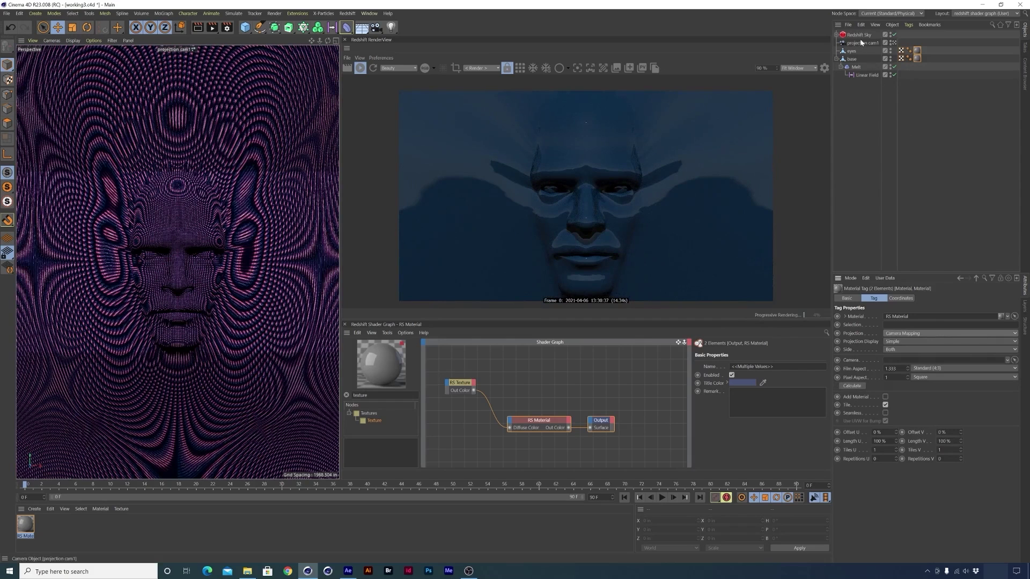
pyautogui.moveTo(854, 41); pyautogui.dragTo(918, 361)
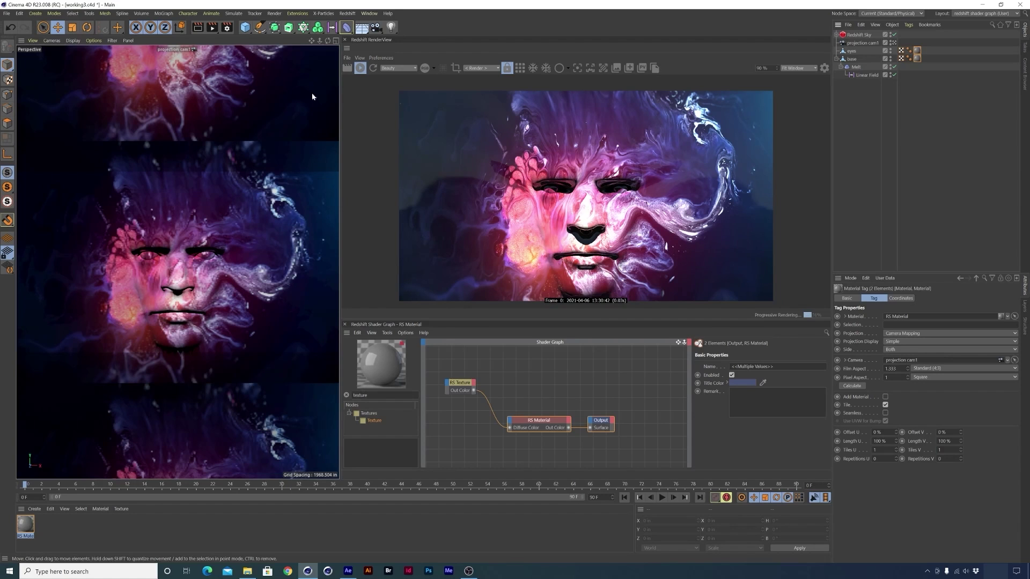
# - Move projection cam1 closer to the face and shift the face slightly upward in its frame
pyautogui.moveTo(176, 300); pyautogui.dragTo(177, 270)
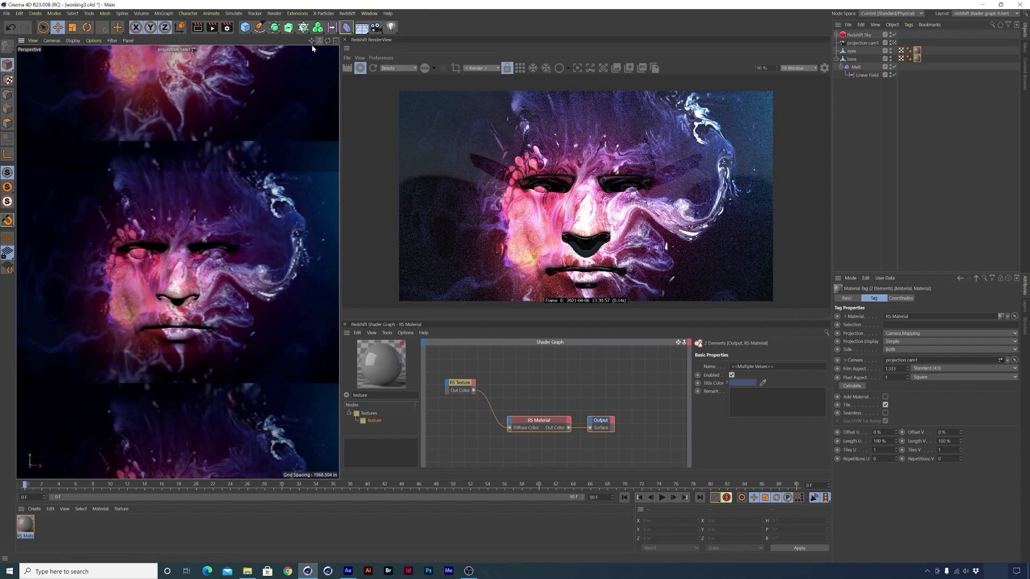
pyautogui.moveTo(311, 41); pyautogui.dragTo(177, 262)
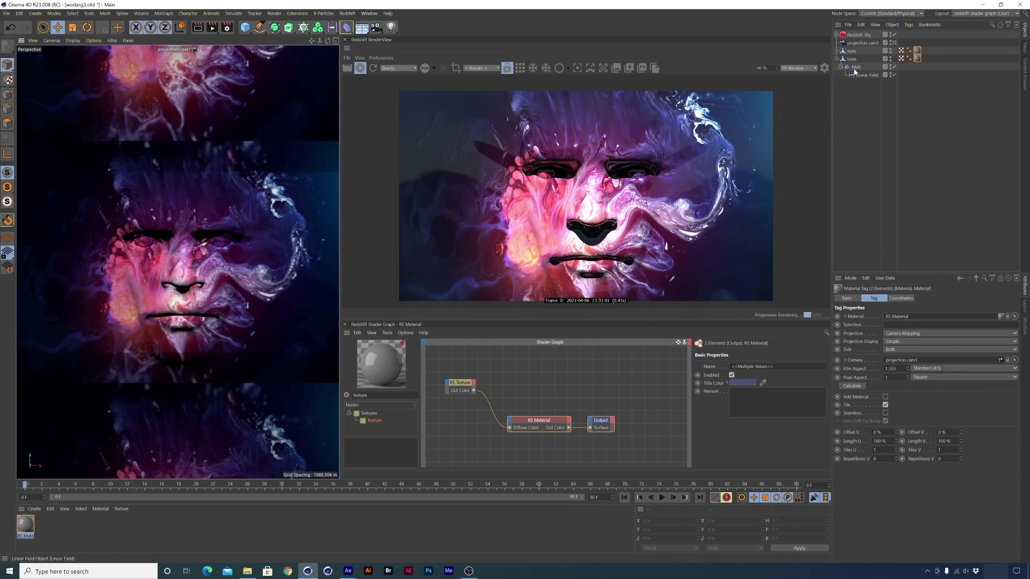
# - Rotate the Redshift Sky to change the light direction on the face and set its sun disk scale to 20
pyautogui.click(861, 34)
pyautogui.press('r')
pyautogui.moveTo(196, 294); pyautogui.dragTo(185, 257)
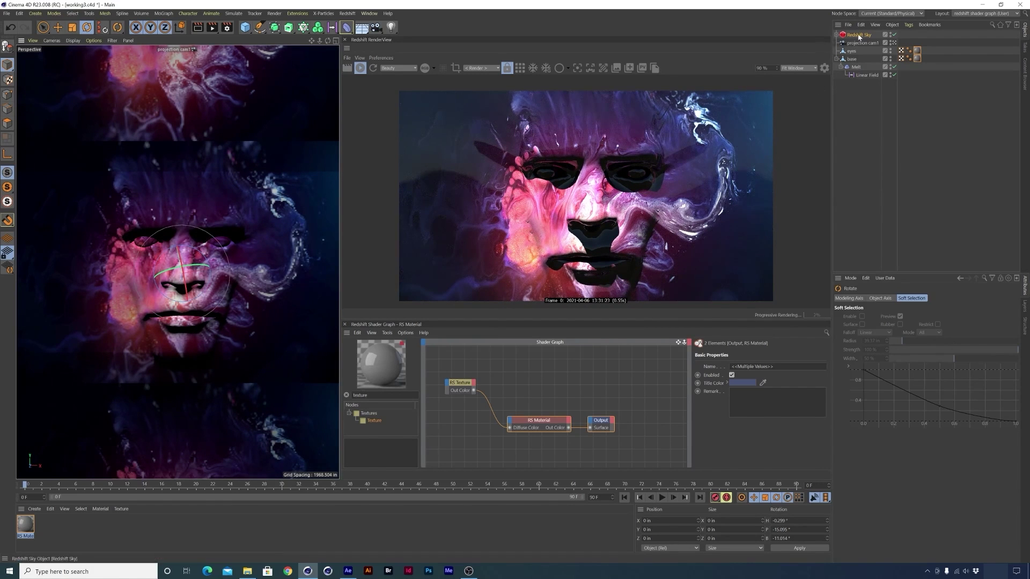
pyautogui.click(888, 298)
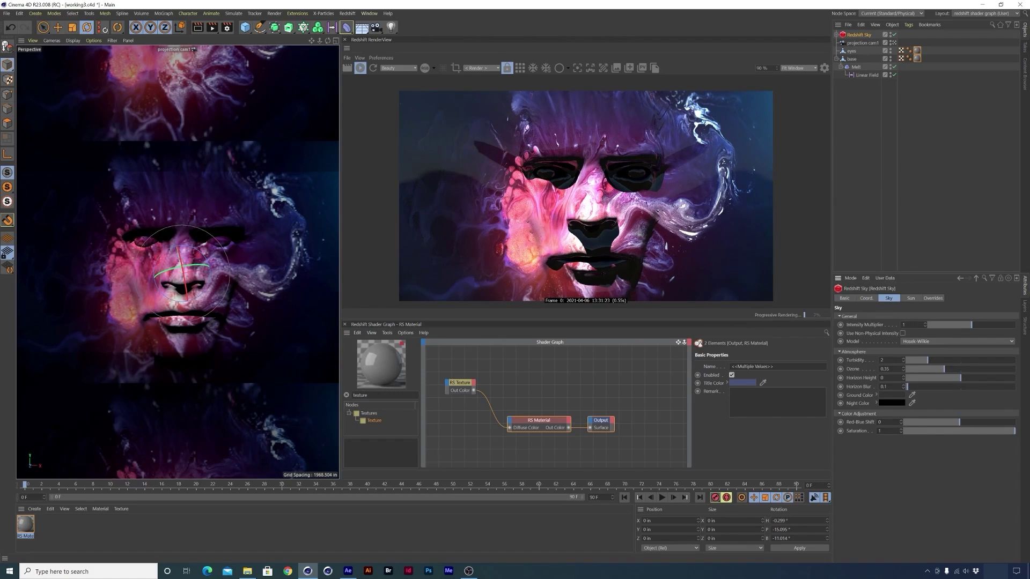
pyautogui.click(910, 298)
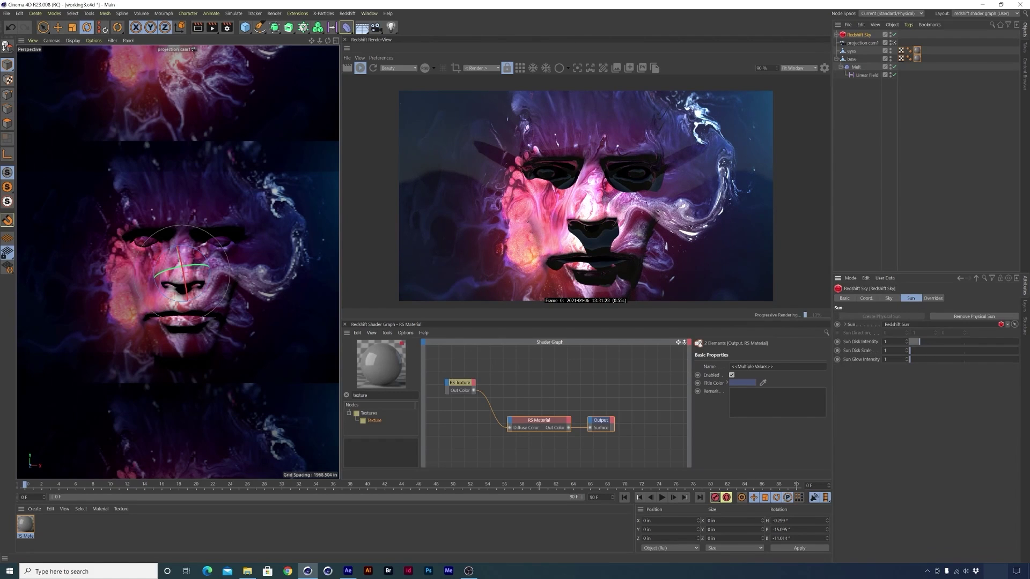
pyautogui.write('20')
pyautogui.press('Return')
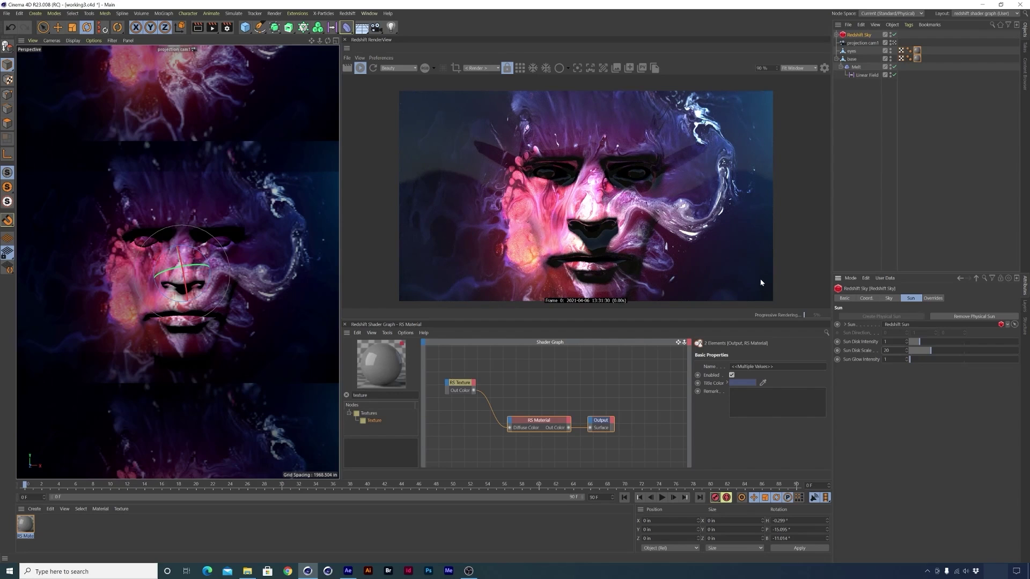
# - Set the renderer to Redshift in the render settings and use Brute Force for both the primary and secondary GI engines
pyautogui.click(227, 27)
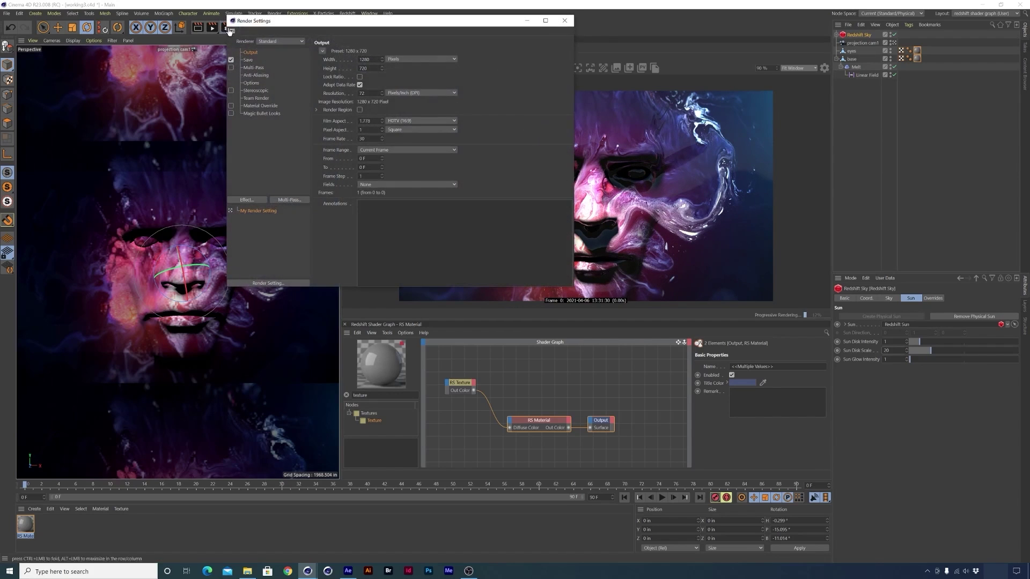
pyautogui.click(270, 42)
pyautogui.click(279, 77)
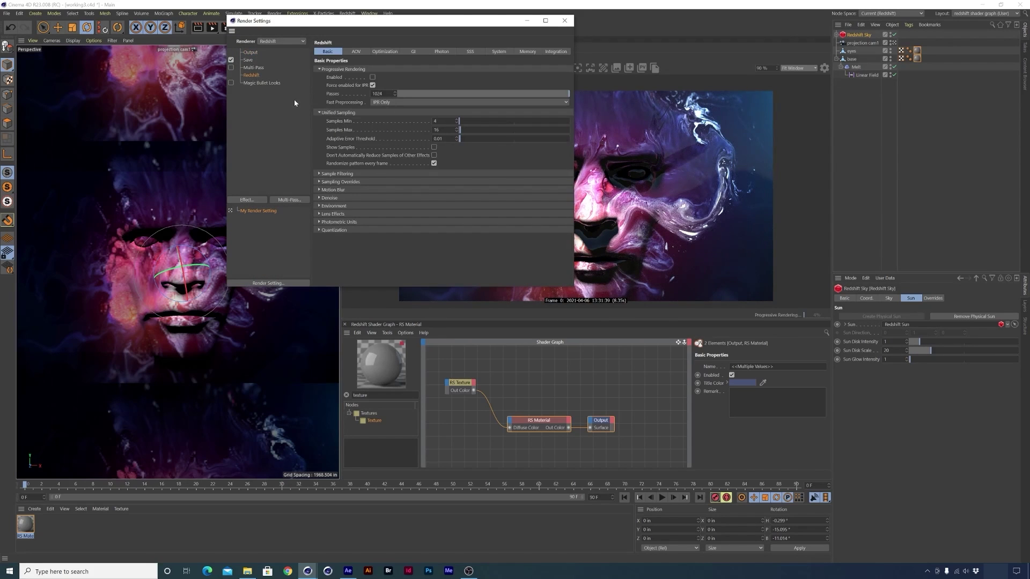
pyautogui.click(413, 52)
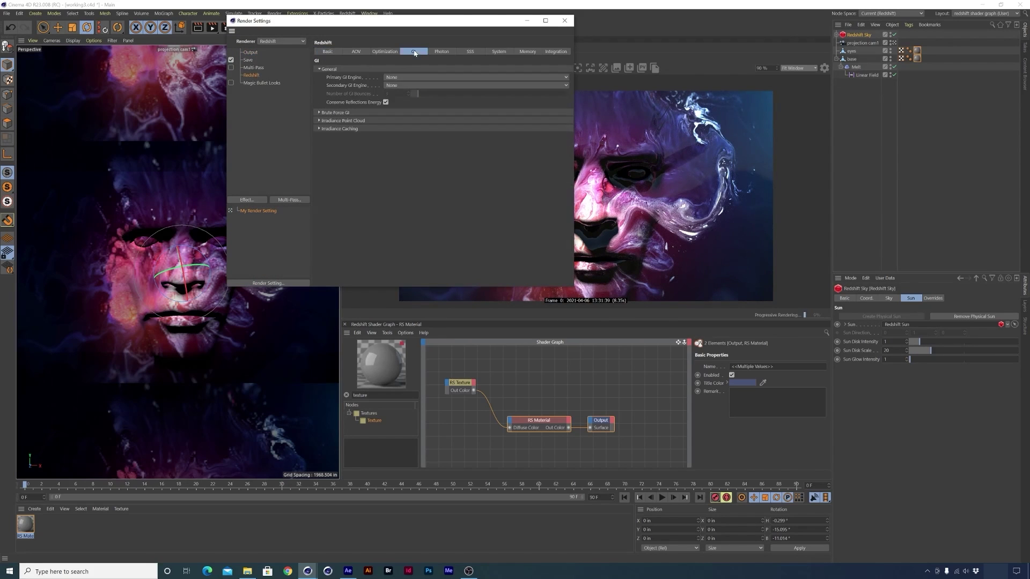
pyautogui.click(405, 78)
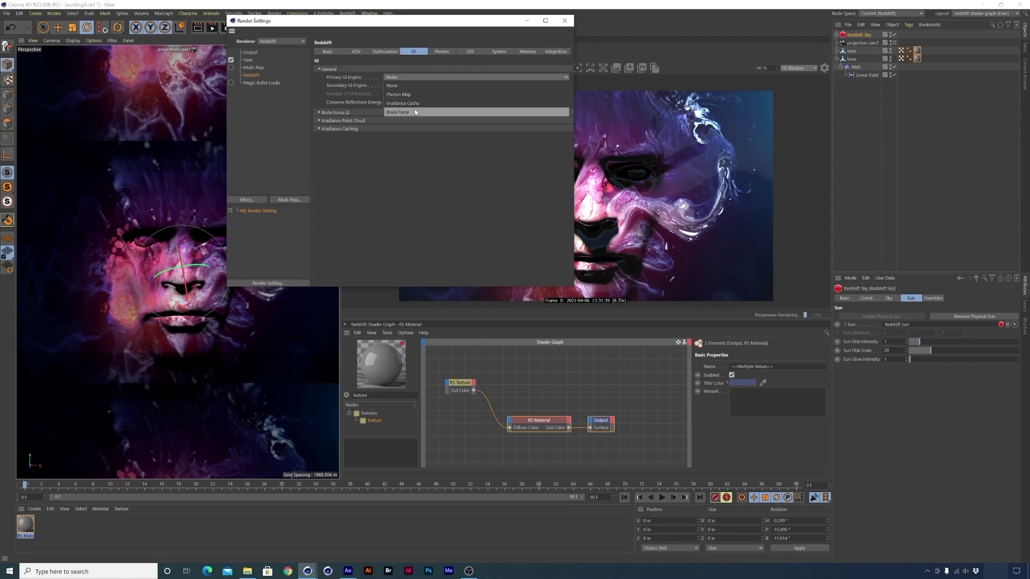
pyautogui.click(398, 112)
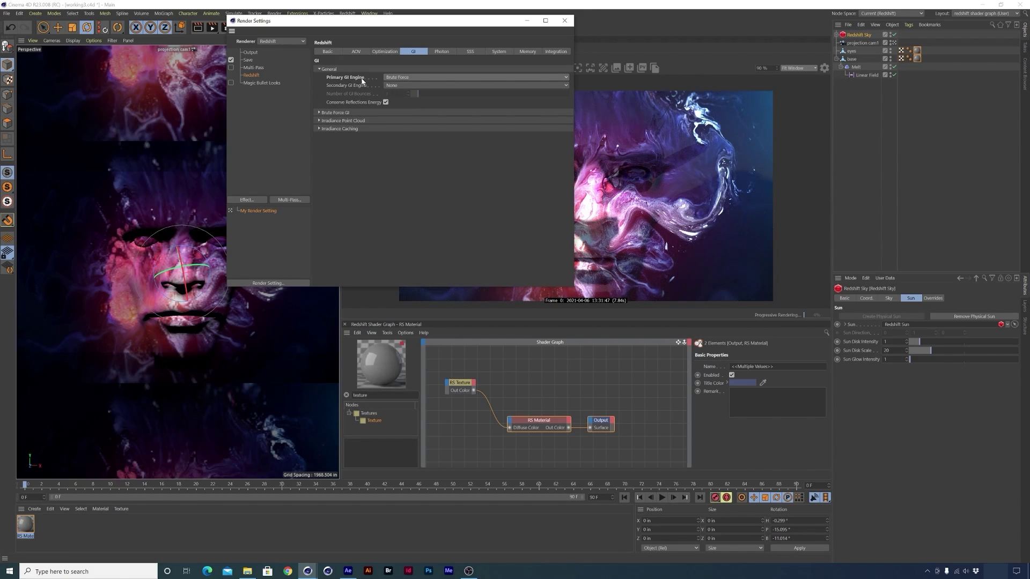
pyautogui.click(396, 86)
pyautogui.click(410, 120)
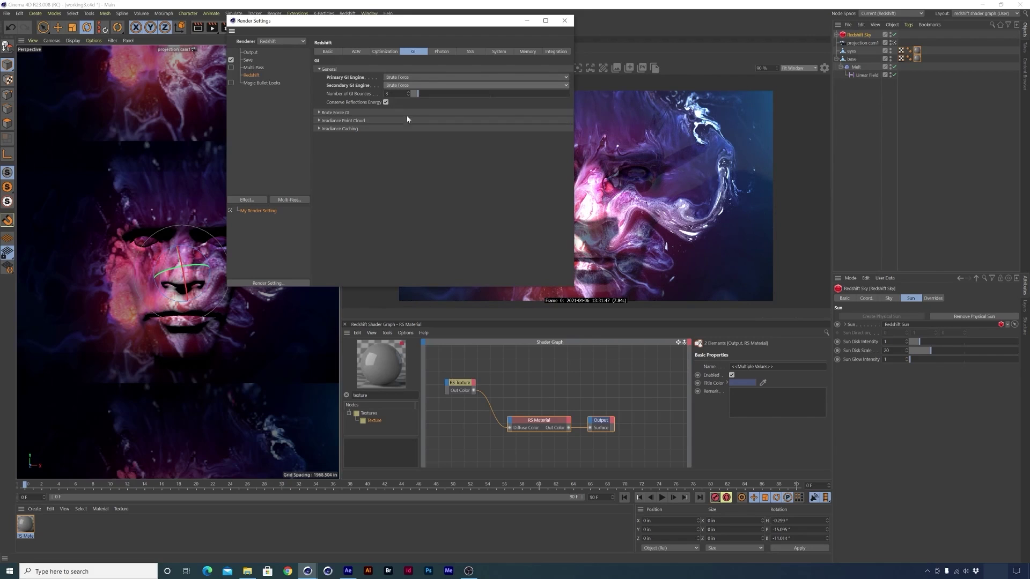
pyautogui.click(326, 52)
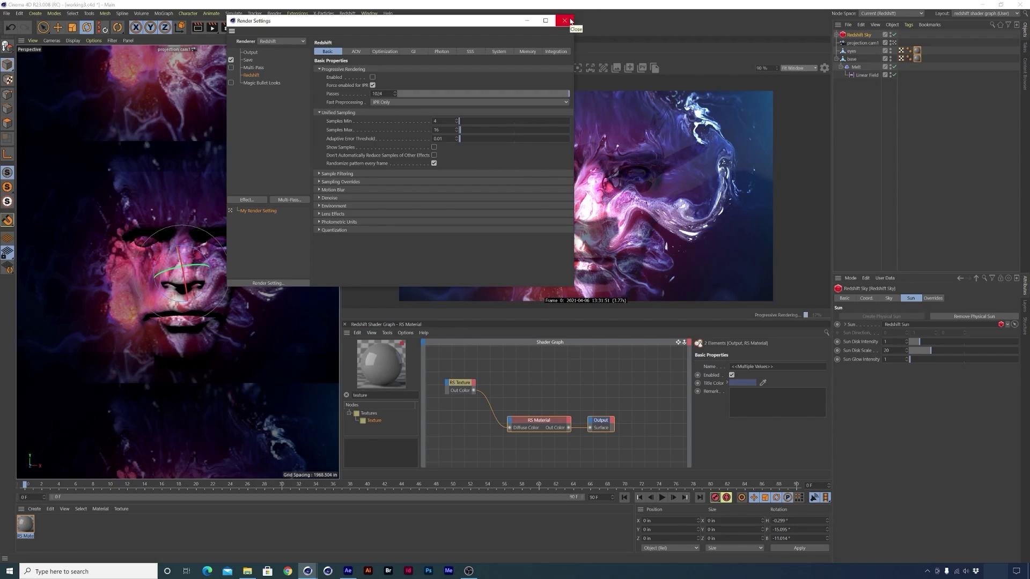
pyautogui.click(570, 20)
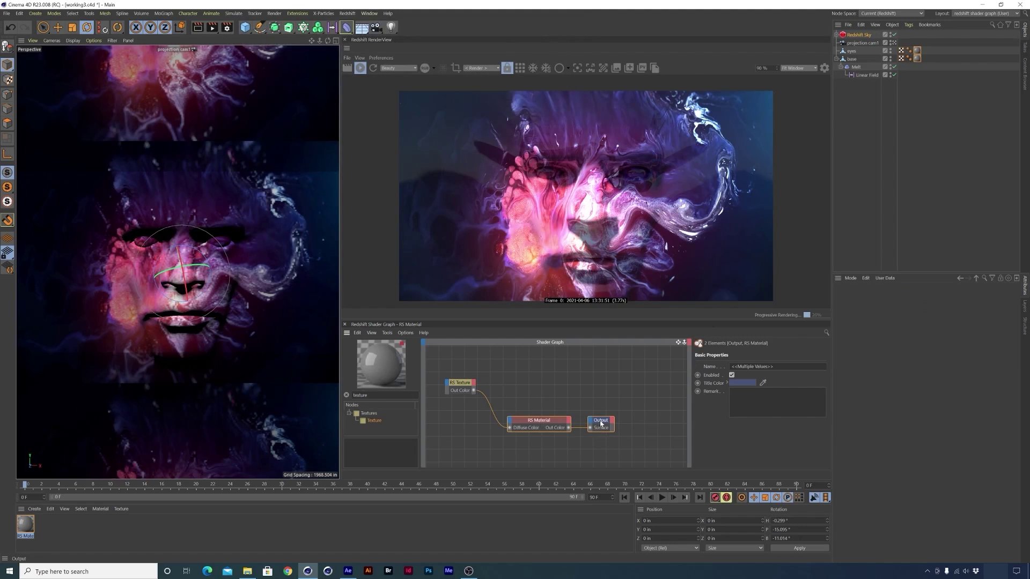
# - Add a Ramp node below the RS Texture node and move the material and output nodes to make room
pyautogui.moveTo(601, 425); pyautogui.dragTo(616, 415)
pyautogui.moveTo(464, 385); pyautogui.dragTo(473, 385)
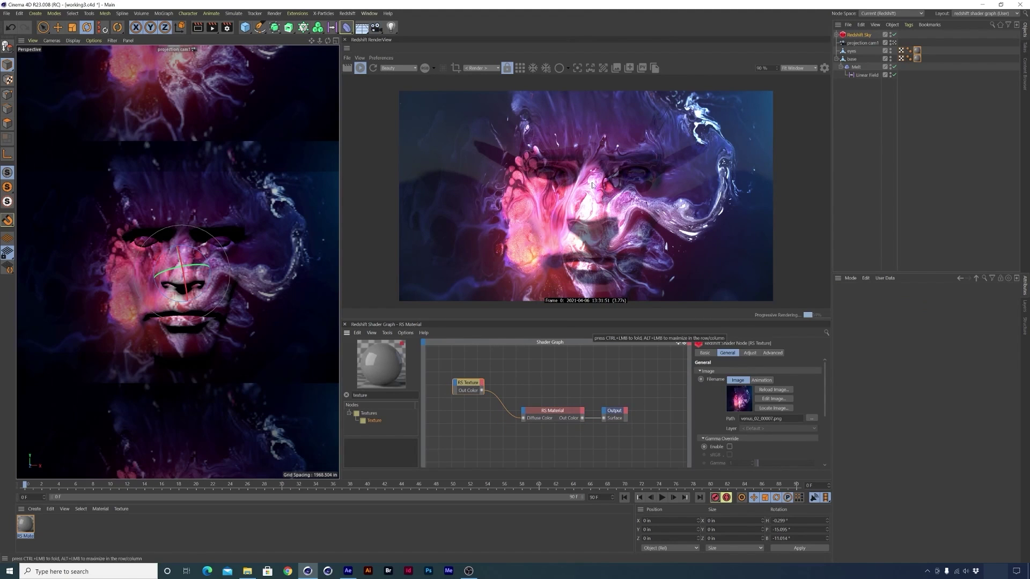
pyautogui.doubleClick(360, 394)
pyautogui.write('ramp')
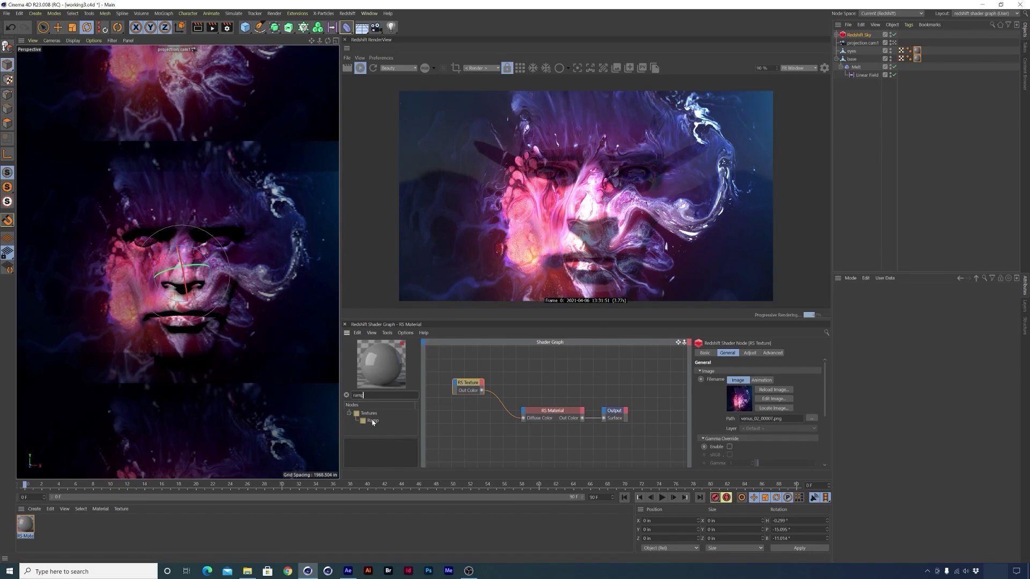
pyautogui.moveTo(373, 420); pyautogui.dragTo(480, 424)
pyautogui.moveTo(536, 387); pyautogui.dragTo(624, 415)
# - Add a Bump Map node to the shader graph beside the RS Ramp
pyautogui.doubleClick(358, 395)
pyautogui.write('bump')
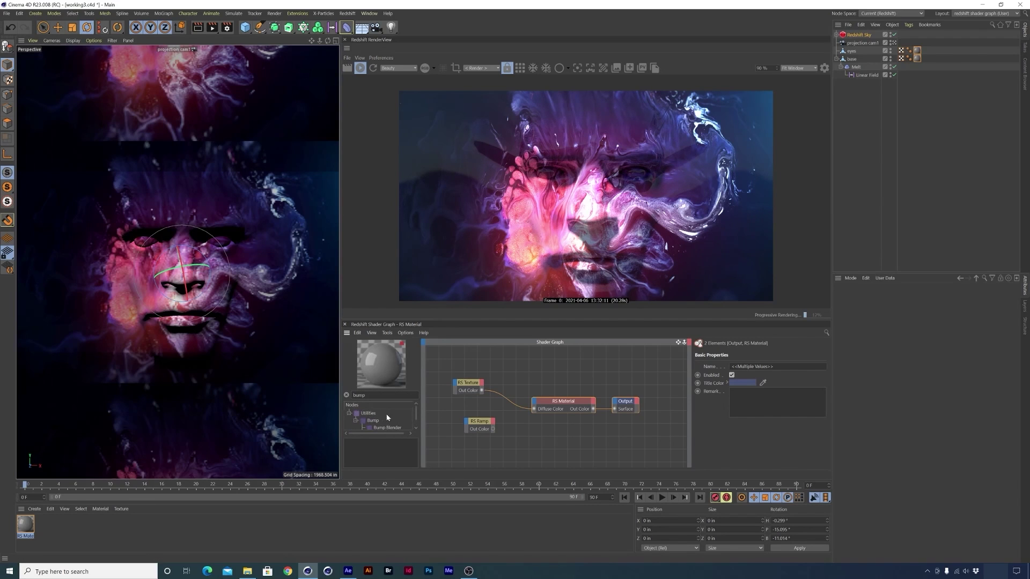
pyautogui.scroll(-1, 386, 425)
pyautogui.moveTo(392, 428); pyautogui.dragTo(525, 429)
# - Connect the RS Texture's color to the RS Ramp's input and the ramp's output to the RS Bump Map's input
pyautogui.moveTo(482, 392); pyautogui.dragTo(518, 395)
pyautogui.moveTo(459, 423); pyautogui.dragTo(470, 426)
pyautogui.click(511, 429)
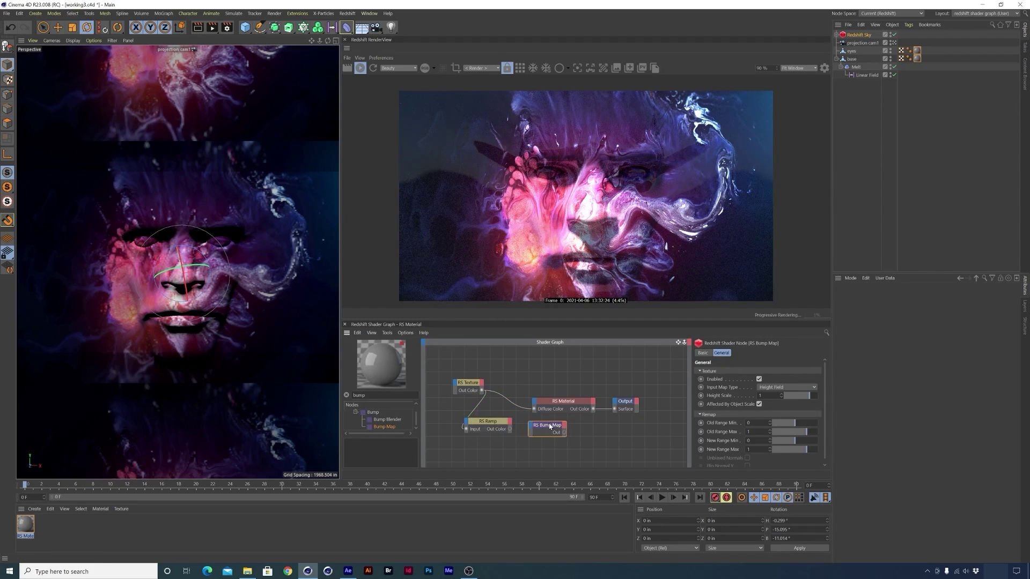
pyautogui.moveTo(511, 429); pyautogui.dragTo(546, 428)
pyautogui.moveTo(559, 433)
pyautogui.click(575, 439)
# - Connect the RS Bump Map to the RS Material's overall bump input and move the material and output nodes clear of it
pyautogui.moveTo(574, 432); pyautogui.dragTo(534, 404)
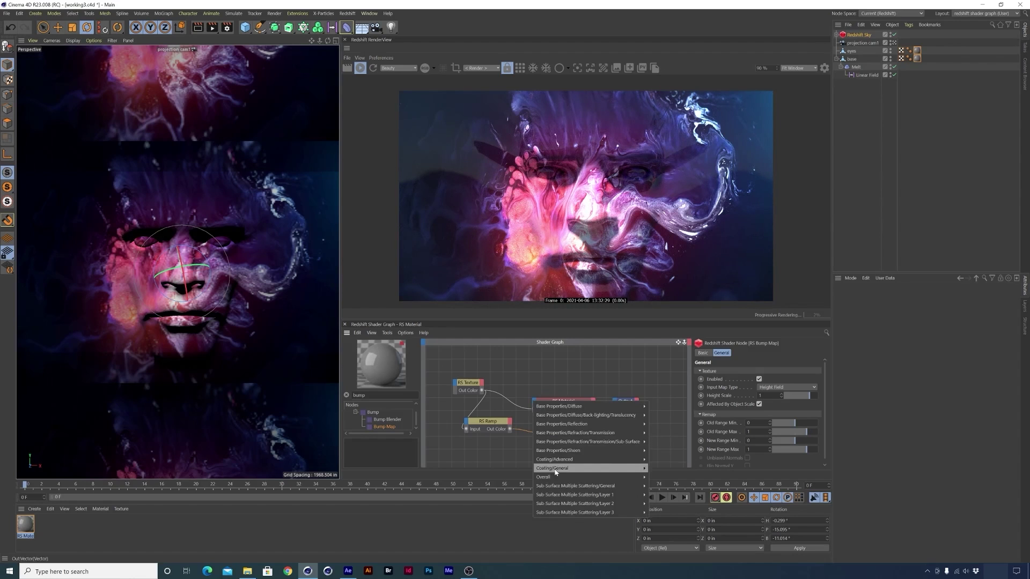
pyautogui.moveTo(633, 477)
pyautogui.click(661, 504)
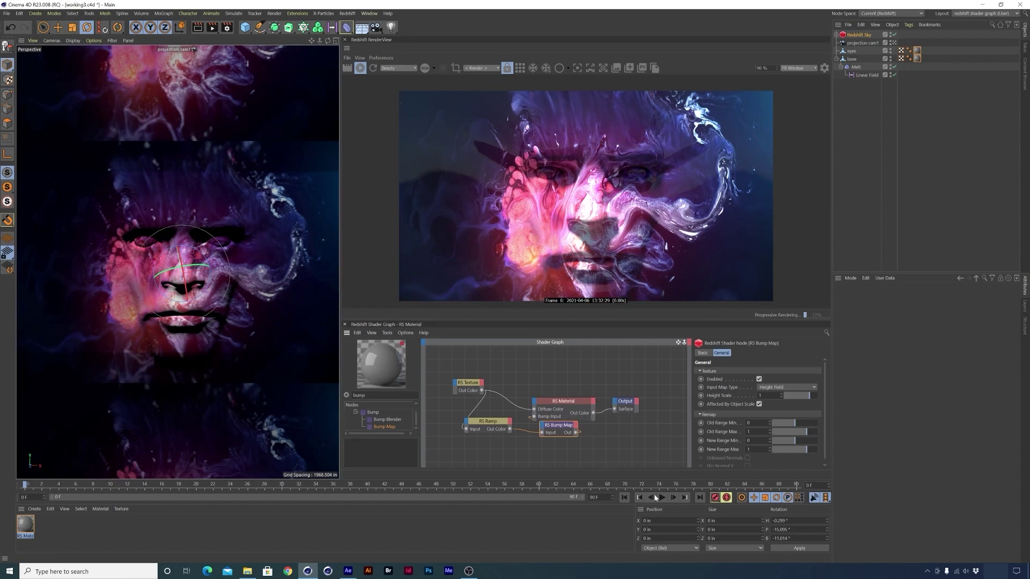
pyautogui.keyDown('shift'); pyautogui.click(626, 411); pyautogui.keyUp('shift')
pyautogui.moveTo(627, 411); pyautogui.dragTo(647, 389)
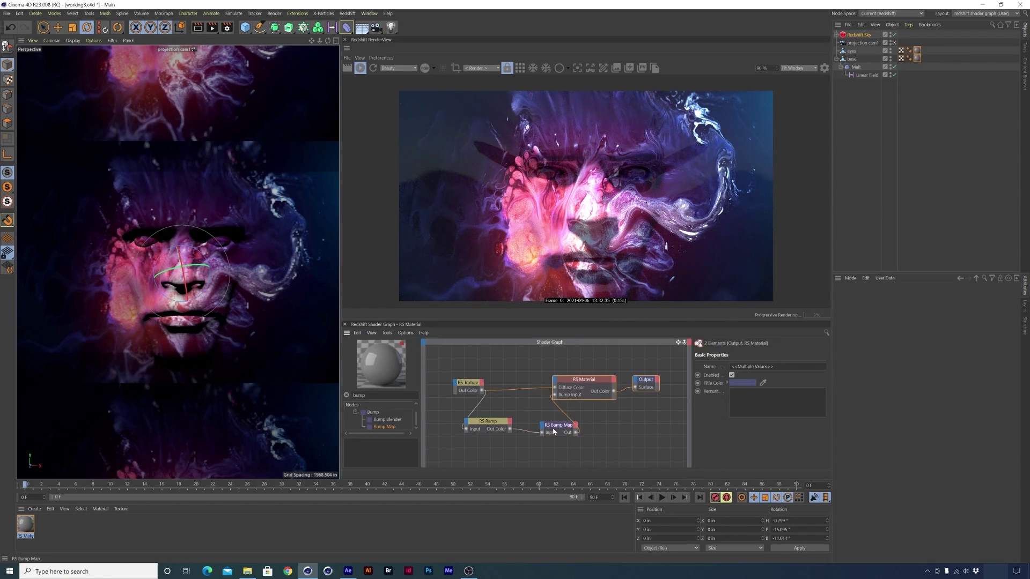
# - Set the RS Bump Map's height scale to 8 and inspect the bump detail on the rendered face up close
pyautogui.click(576, 435)
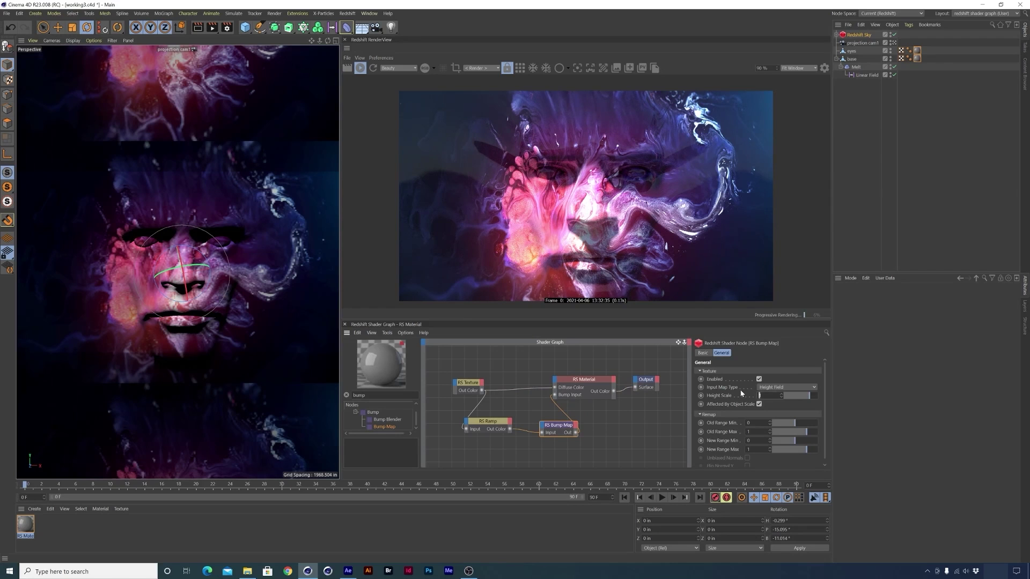
pyautogui.write('8')
pyautogui.press('Return')
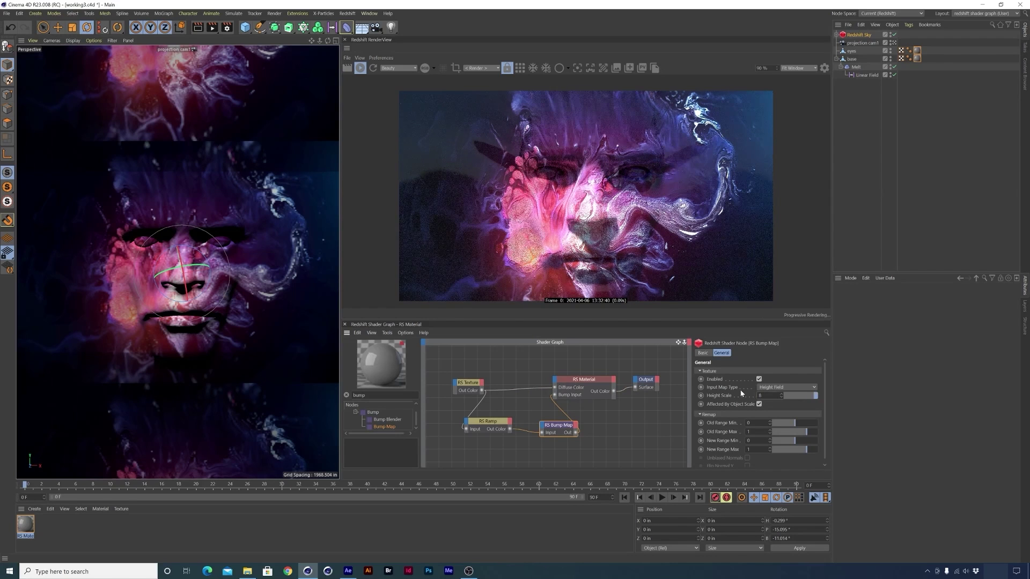
pyautogui.scroll(1, 609, 237)
pyautogui.scroll(6, 609, 237)
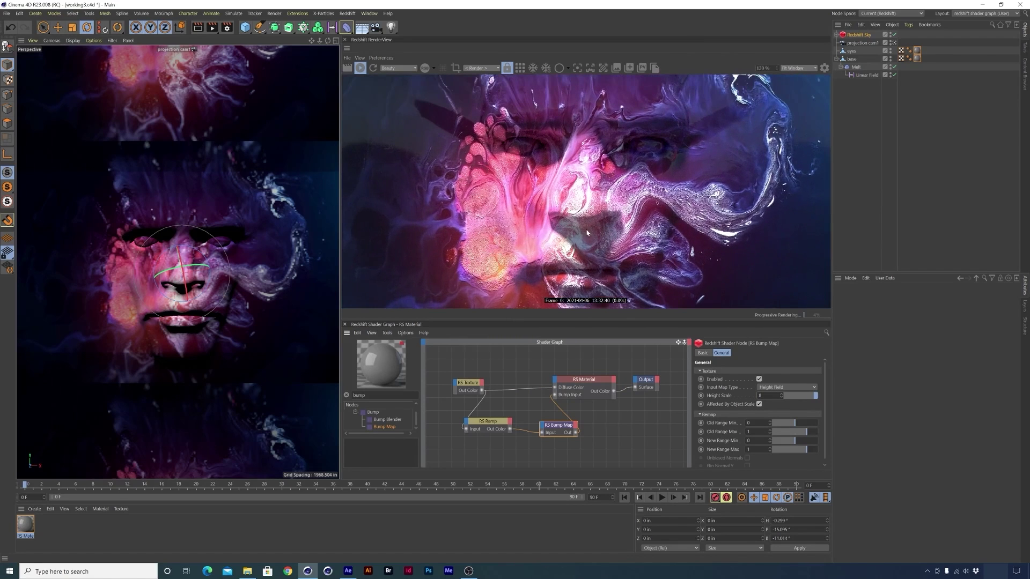
# - Connect the RS Ramp's output to the RS Material's diffuse color to preview the grayscale bump source on the face
pyautogui.moveTo(461, 385); pyautogui.dragTo(449, 380)
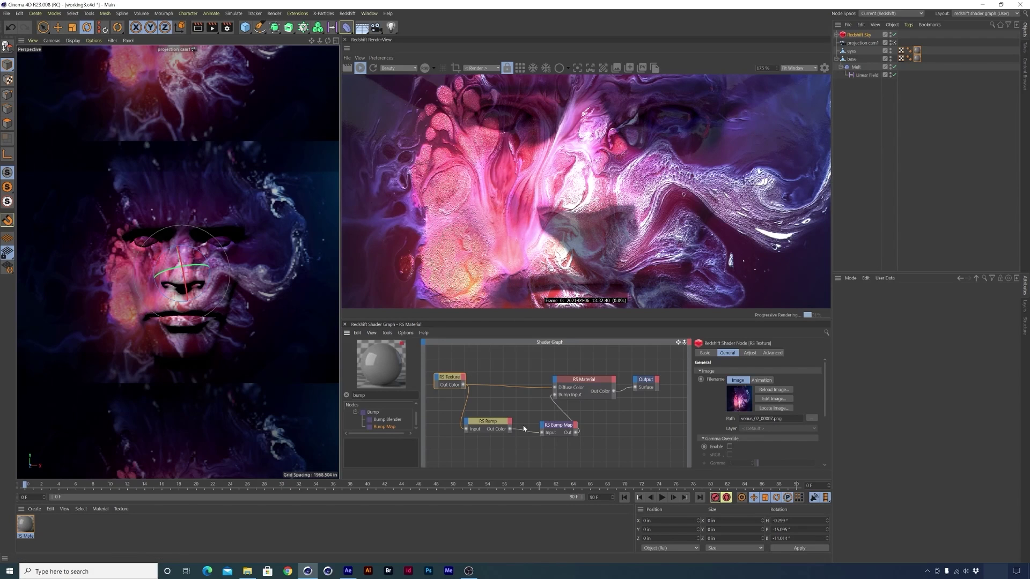
pyautogui.moveTo(509, 429); pyautogui.dragTo(554, 388)
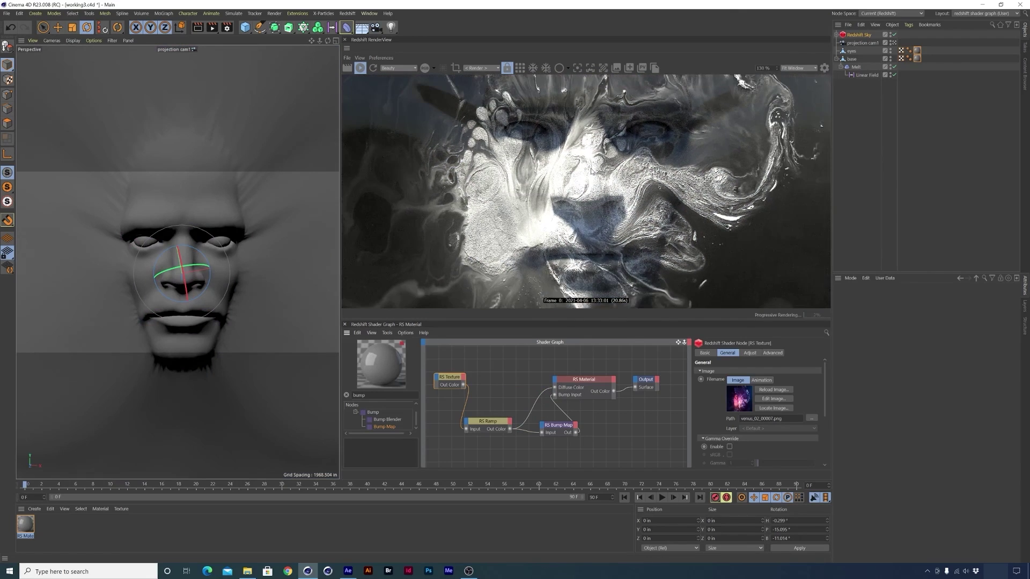
pyautogui.scroll(-1, 635, 178)
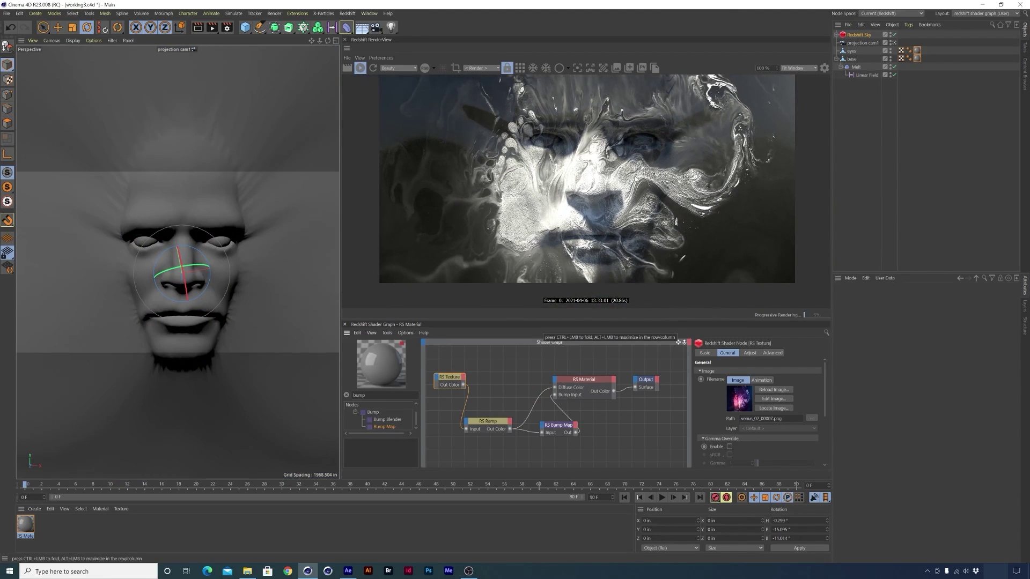
pyautogui.moveTo(712, 123); pyautogui.dragTo(693, 151, button='middle')
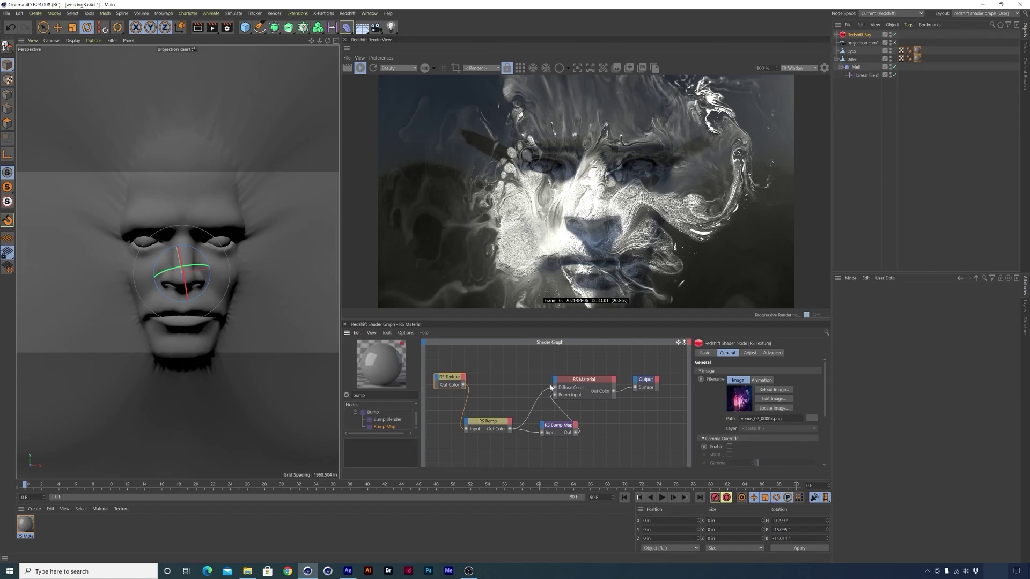
# - Shift the RS Ramp's black knot slightly inward, and reconnect the RS Texture directly to the material's diffuse color
pyautogui.moveTo(455, 381); pyautogui.dragTo(449, 378)
pyautogui.moveTo(483, 423); pyautogui.dragTo(479, 411)
pyautogui.scroll(-1, 826, 426)
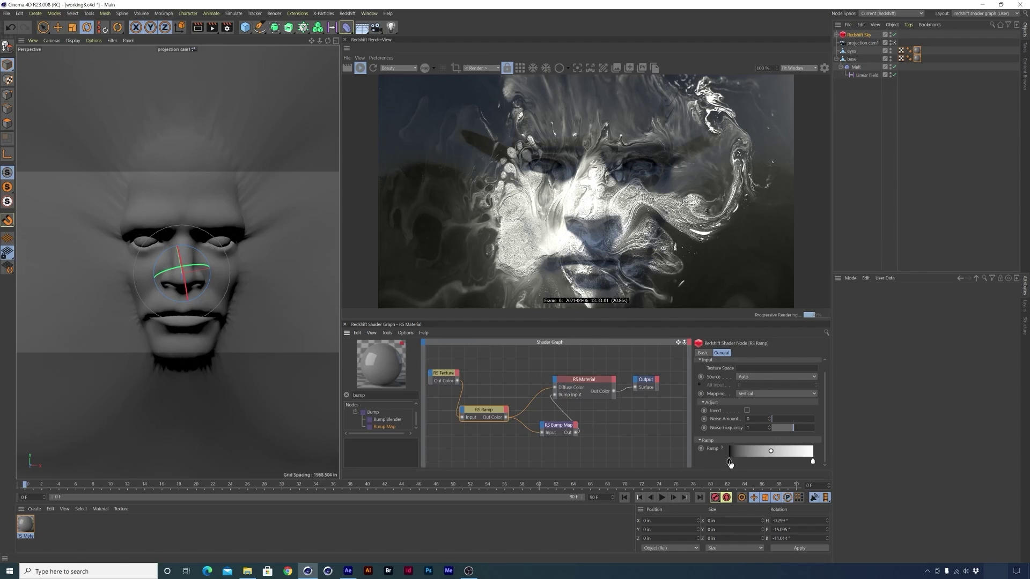
pyautogui.moveTo(728, 461); pyautogui.dragTo(745, 464)
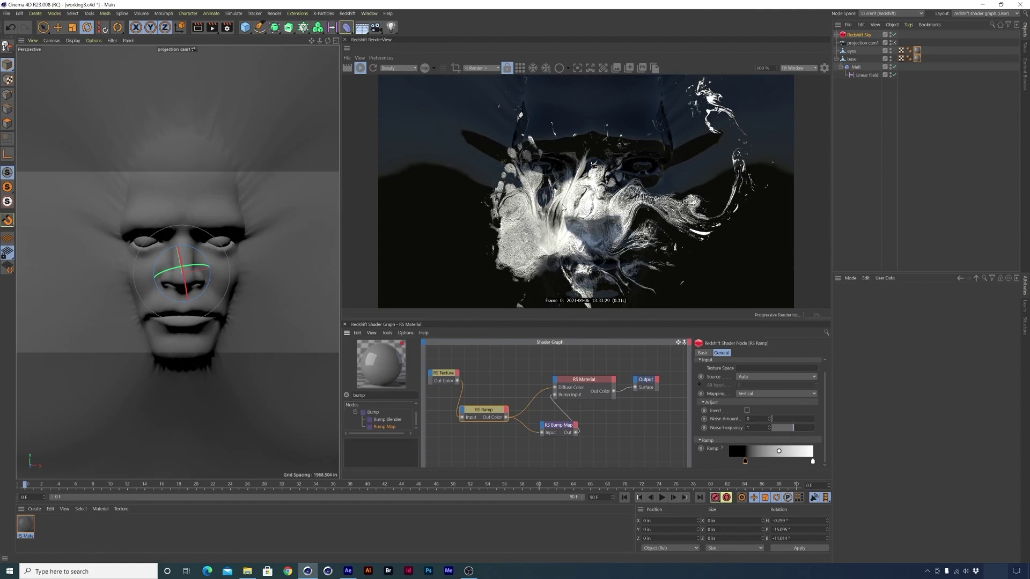
pyautogui.hotkey('ctrl', 'z')
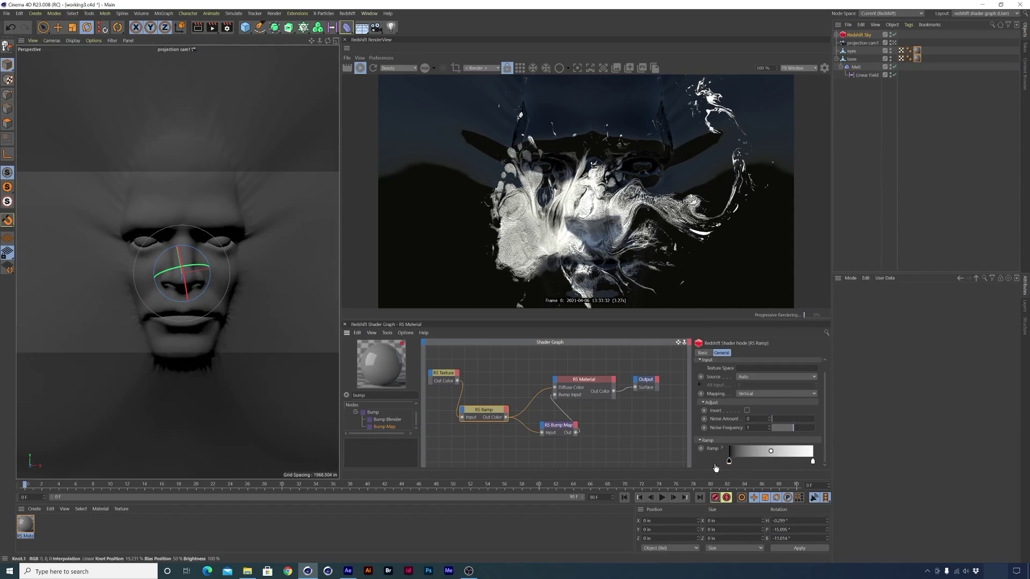
pyautogui.click(811, 463)
pyautogui.moveTo(811, 466)
pyautogui.mouseDown()
pyautogui.moveTo(784, 470)
pyautogui.moveTo(812, 466)
pyautogui.mouseUp()
pyautogui.moveTo(728, 463)
pyautogui.mouseDown()
pyautogui.moveTo(742, 466)
pyautogui.moveTo(733, 468)
pyautogui.mouseUp()
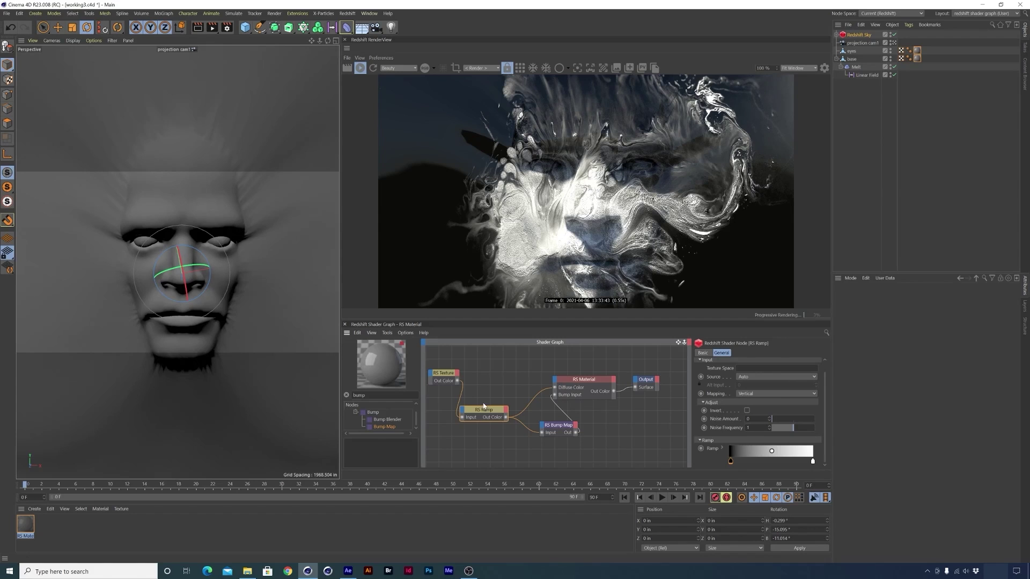
pyautogui.moveTo(460, 381); pyautogui.dragTo(555, 391)
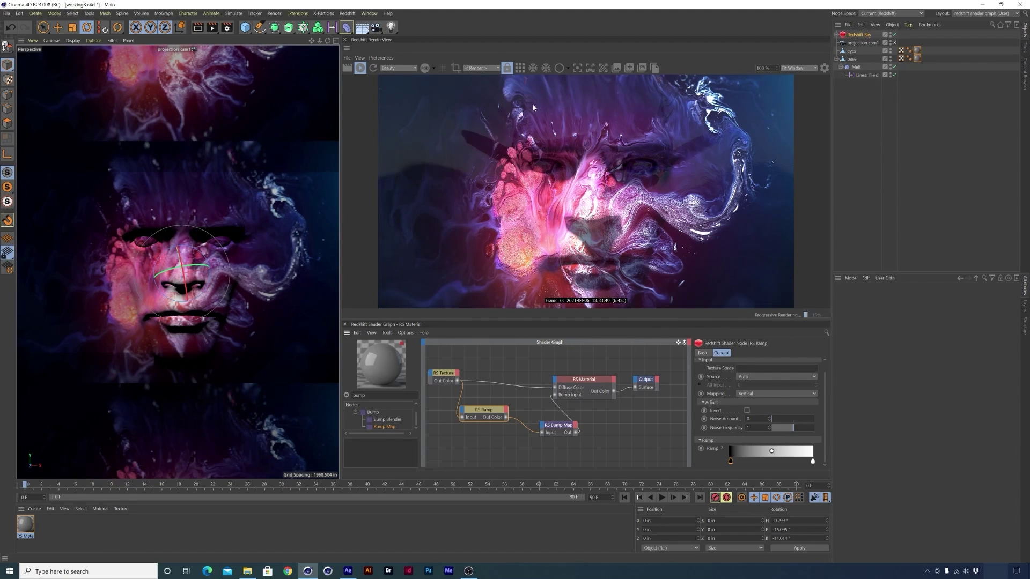
# - Switch to After Effects and examine the surface detail of the reference face render in an enlarged composition view
pyautogui.click(346, 570)
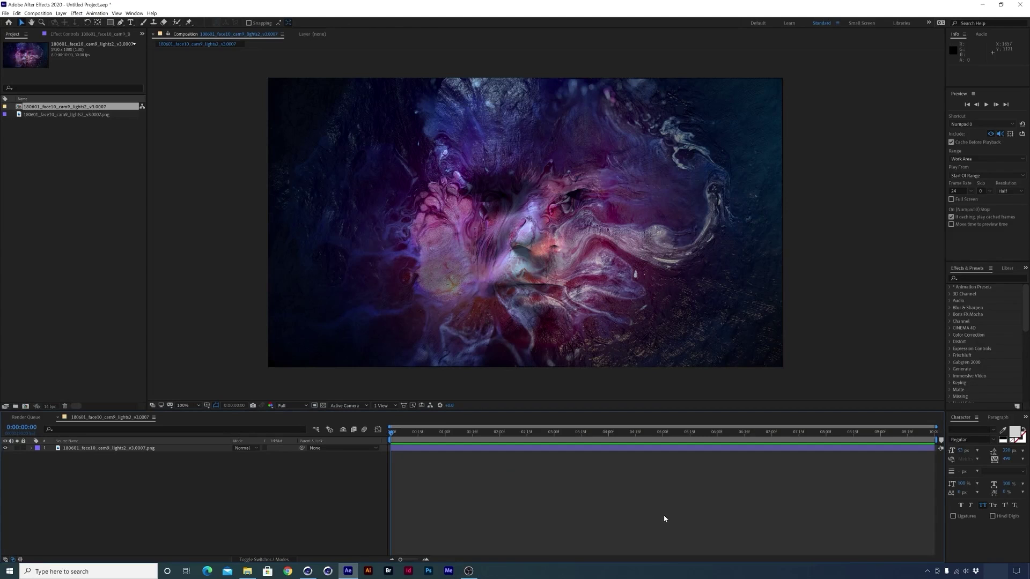
pyautogui.click(569, 203)
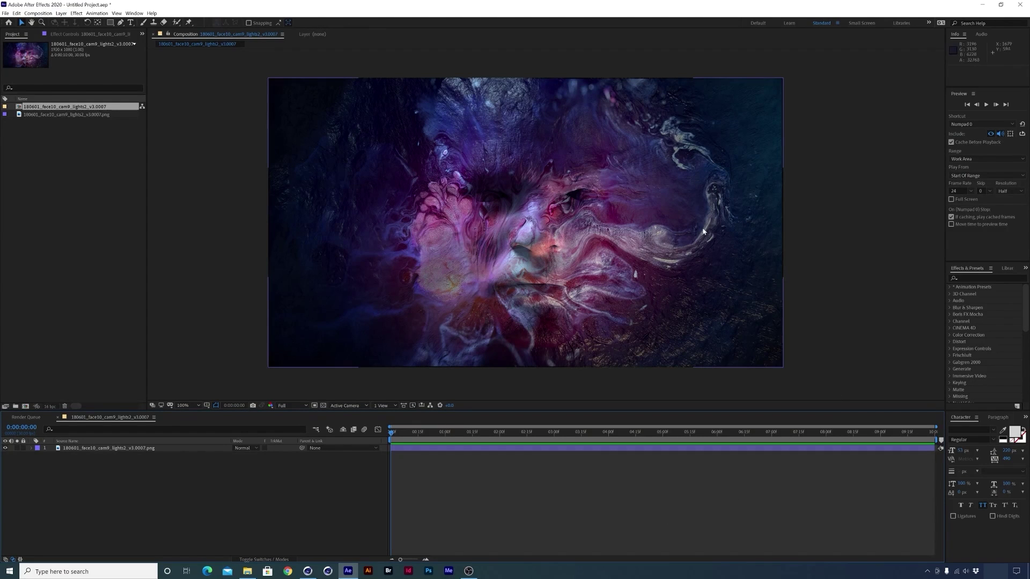
pyautogui.press('`')
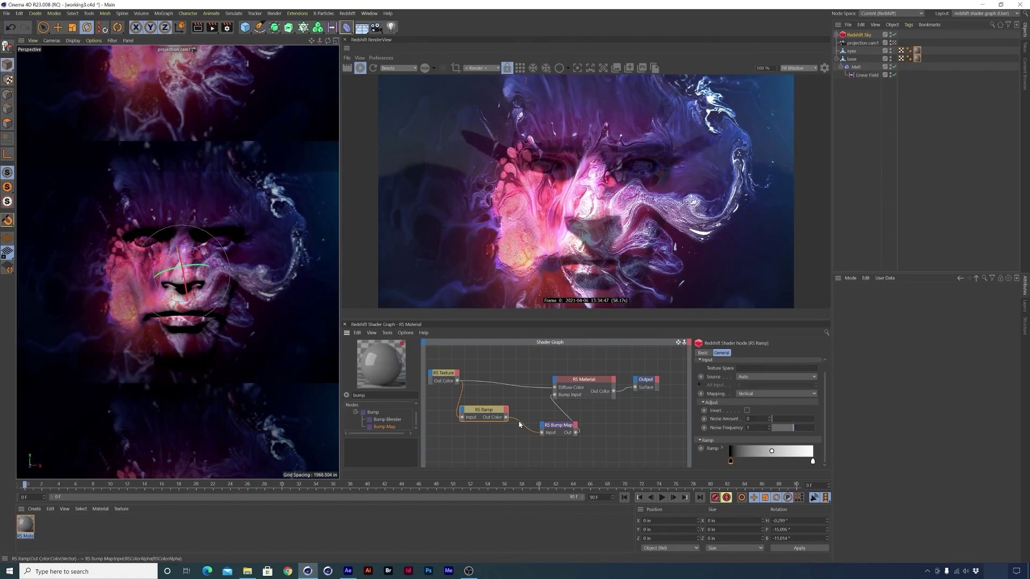
# - Add a second RS Texture loading metal_scratch2.png, and connect its output to the RS Material's diffuse color
pyautogui.write('texture')
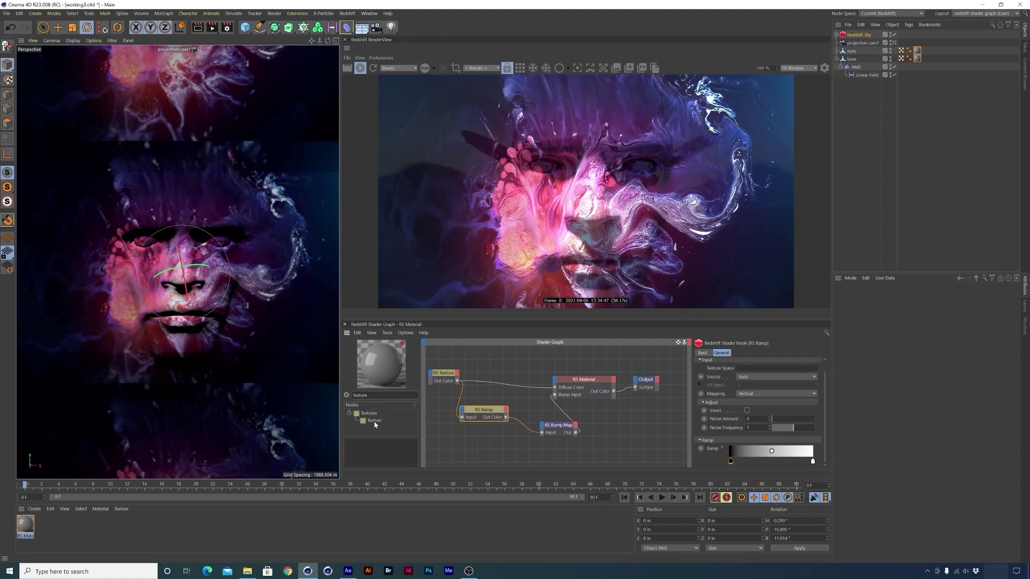
pyautogui.moveTo(374, 421); pyautogui.dragTo(465, 435)
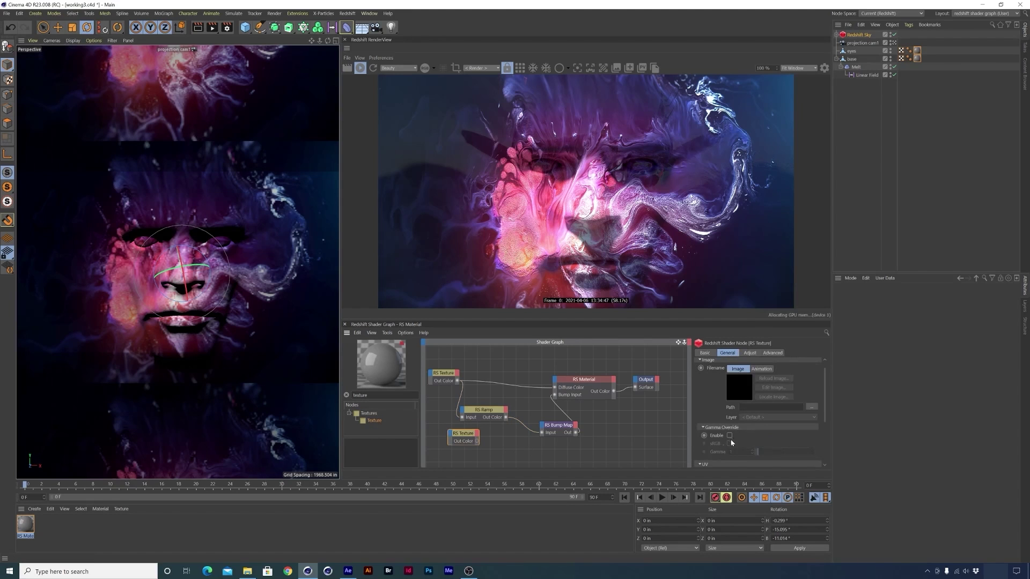
pyautogui.click(811, 406)
pyautogui.click(150, 91)
pyautogui.click(605, 467)
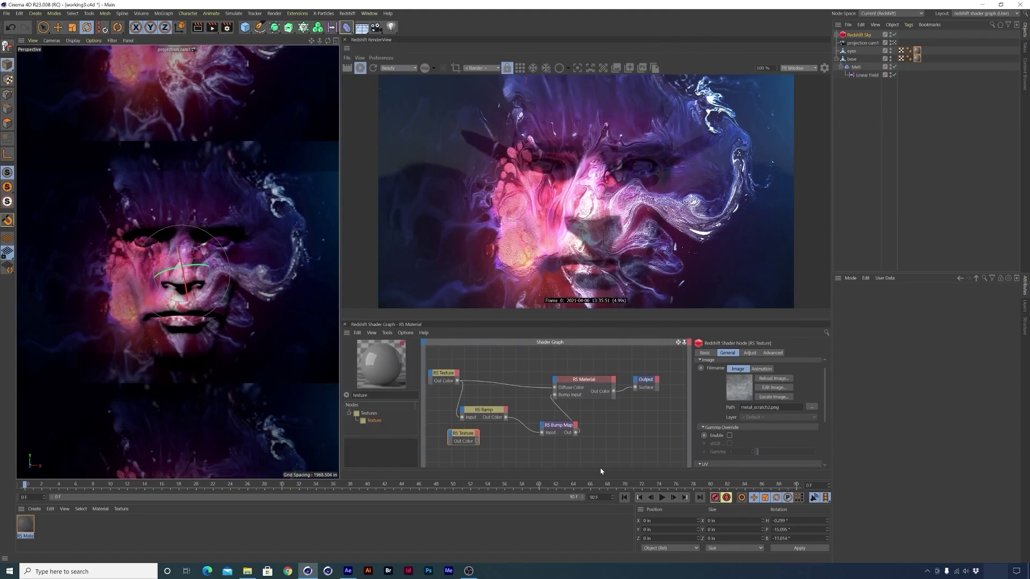
pyautogui.moveTo(477, 440); pyautogui.dragTo(555, 391)
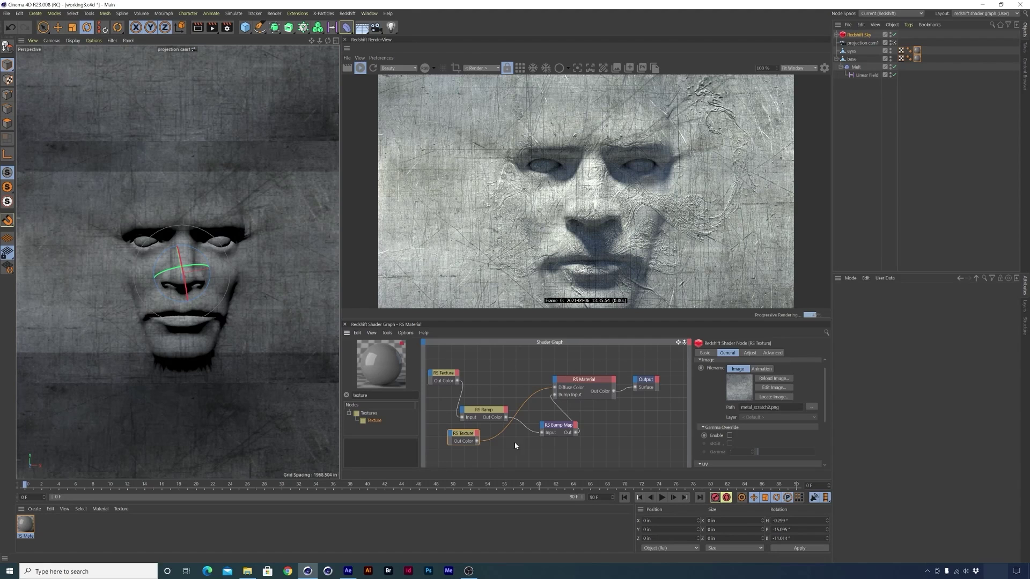
pyautogui.moveTo(462, 437); pyautogui.dragTo(456, 440)
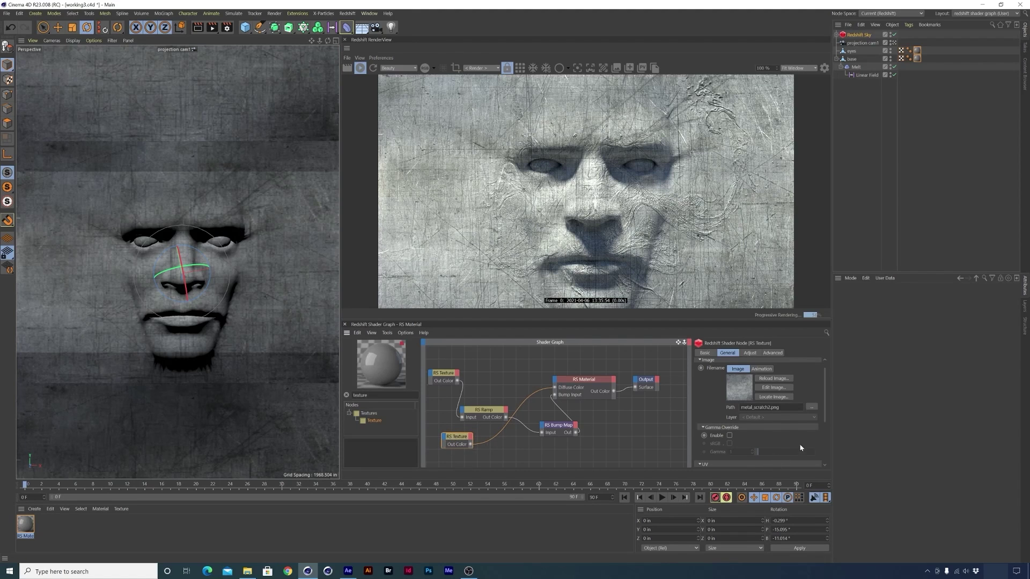
# - Set the scratch texture's remap scale to 4 by 4 and enable Mirror U and Mirror V
pyautogui.scroll(-4, 800, 444)
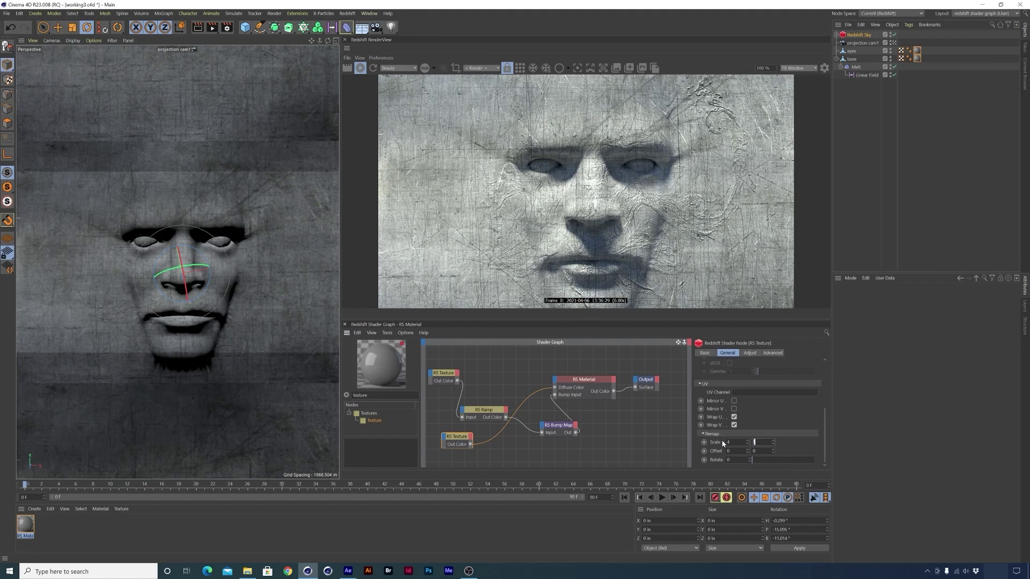
pyautogui.write('4')
pyautogui.press('Return')
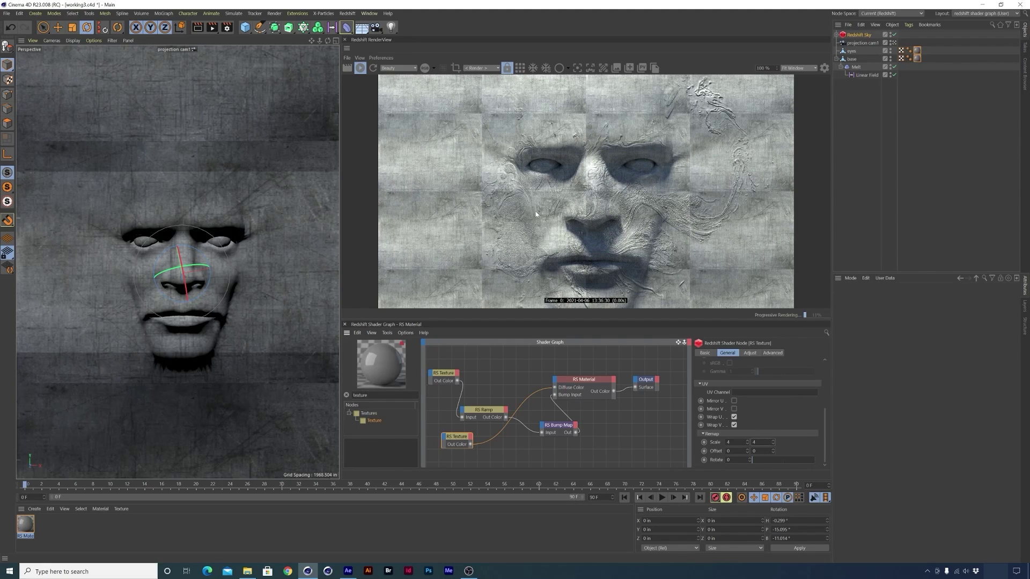
pyautogui.click(734, 401)
pyautogui.click(733, 409)
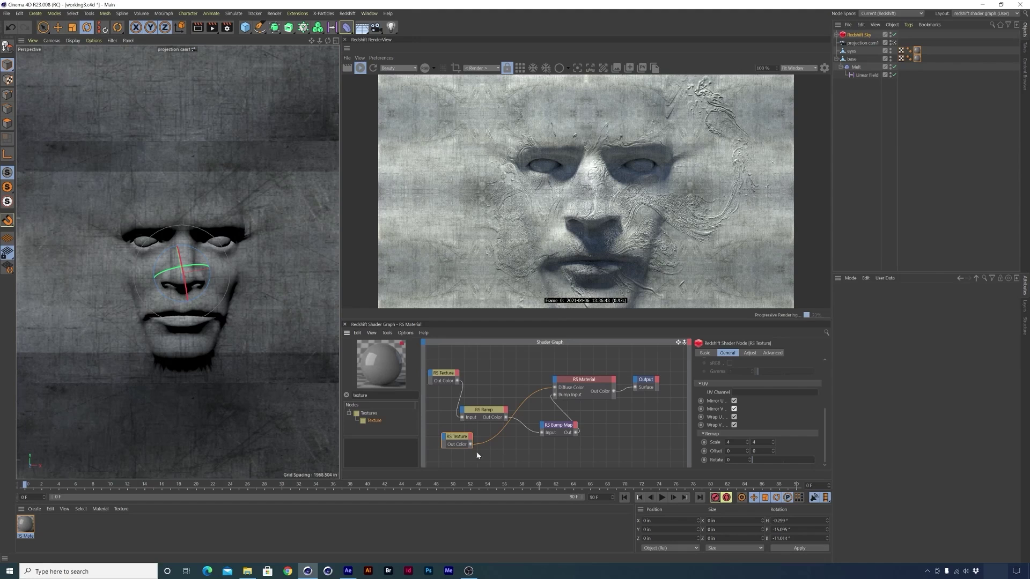
# - Spread out the texture and ramp nodes, and add an RS Color Composite node to the shader graph
pyautogui.click(456, 377)
pyautogui.moveTo(483, 413); pyautogui.dragTo(496, 408)
pyautogui.moveTo(465, 442); pyautogui.dragTo(460, 445)
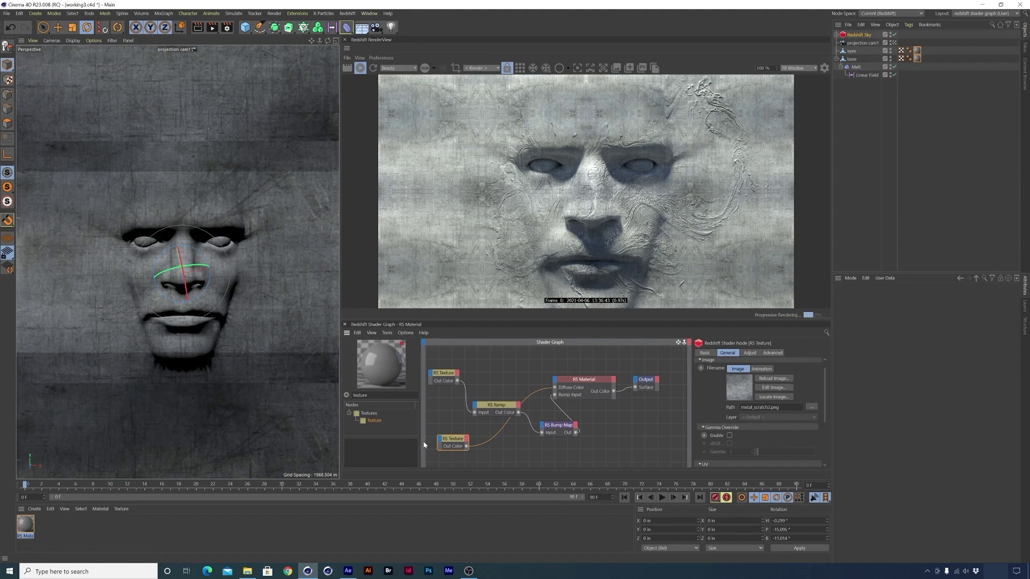
pyautogui.write('co')
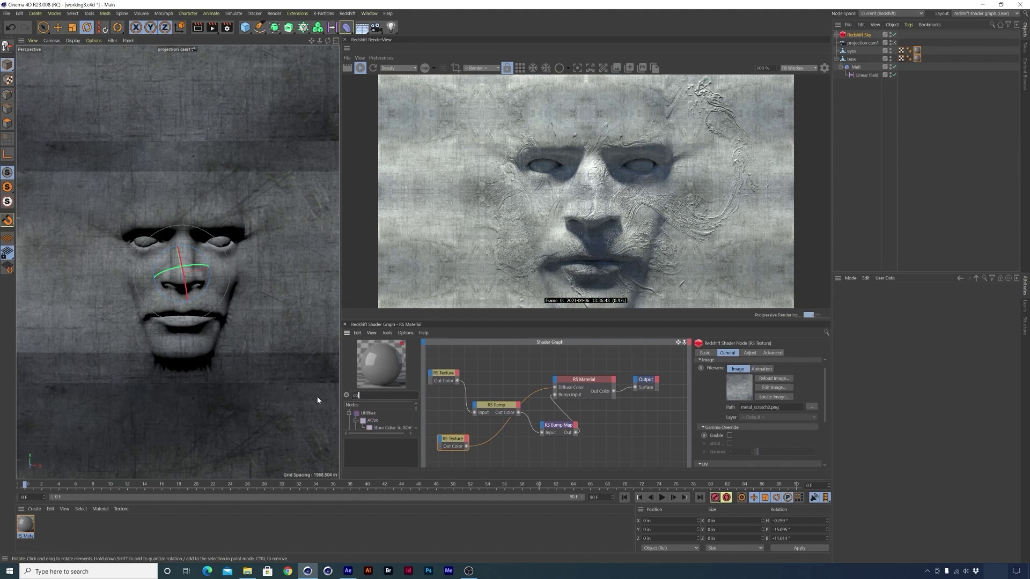
pyautogui.write('lor com')
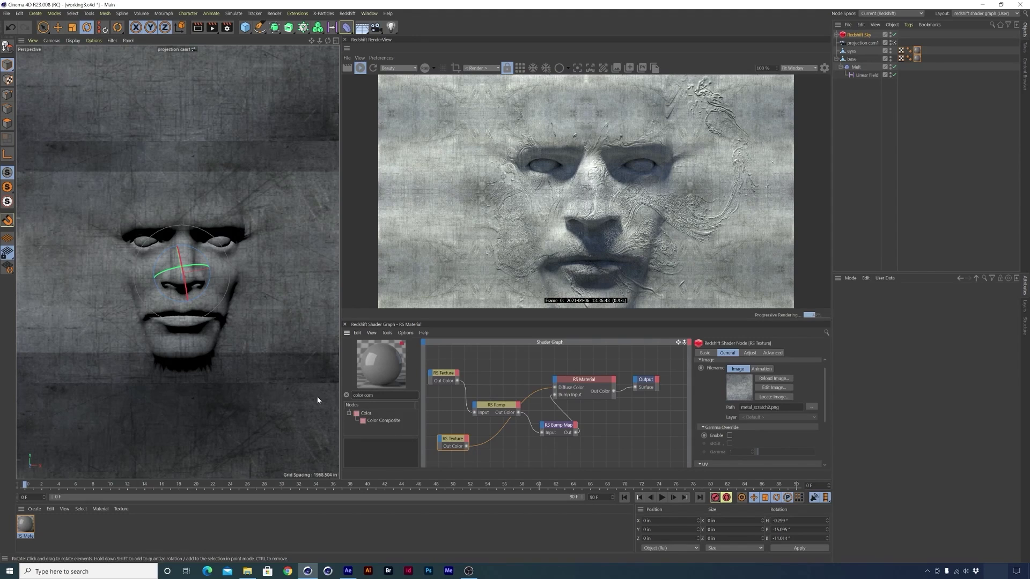
pyautogui.moveTo(392, 423); pyautogui.dragTo(620, 437)
pyautogui.moveTo(559, 426); pyautogui.dragTo(566, 417)
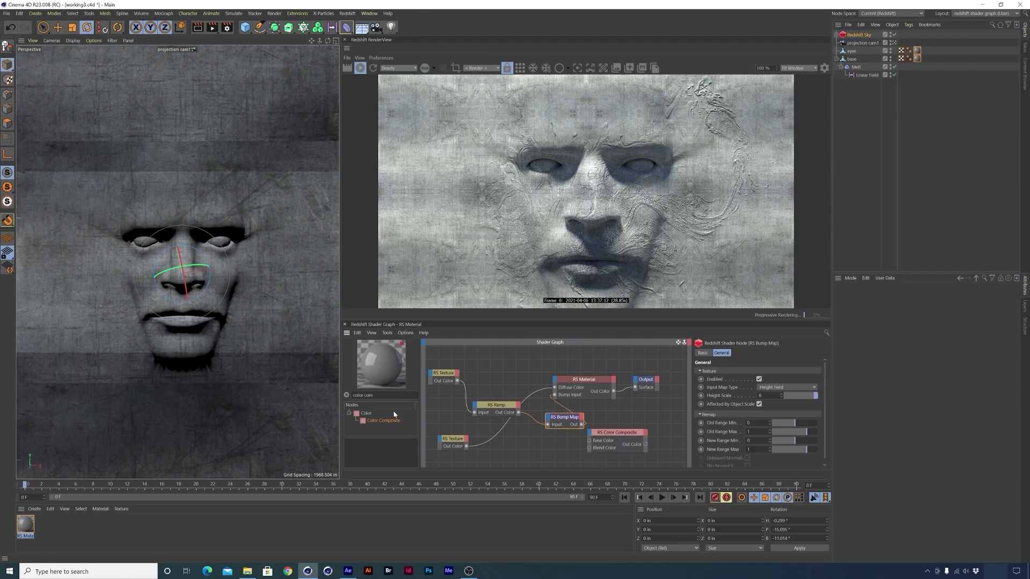
# - Add an RS Ramp fed by the scratch texture, and connect its output to the composite's Blend Color and the material's diffuse color
pyautogui.hotkey('ctrl', 'a')
pyautogui.write('ramp')
pyautogui.moveTo(379, 420); pyautogui.dragTo(528, 442)
pyautogui.moveTo(466, 446)
pyautogui.mouseDown()
pyautogui.moveTo(516, 439)
pyautogui.moveTo(590, 455)
pyautogui.moveTo(546, 454)
pyautogui.moveTo(595, 453)
pyautogui.moveTo(556, 390)
pyautogui.mouseUp()
pyautogui.moveTo(524, 448); pyautogui.dragTo(516, 444)
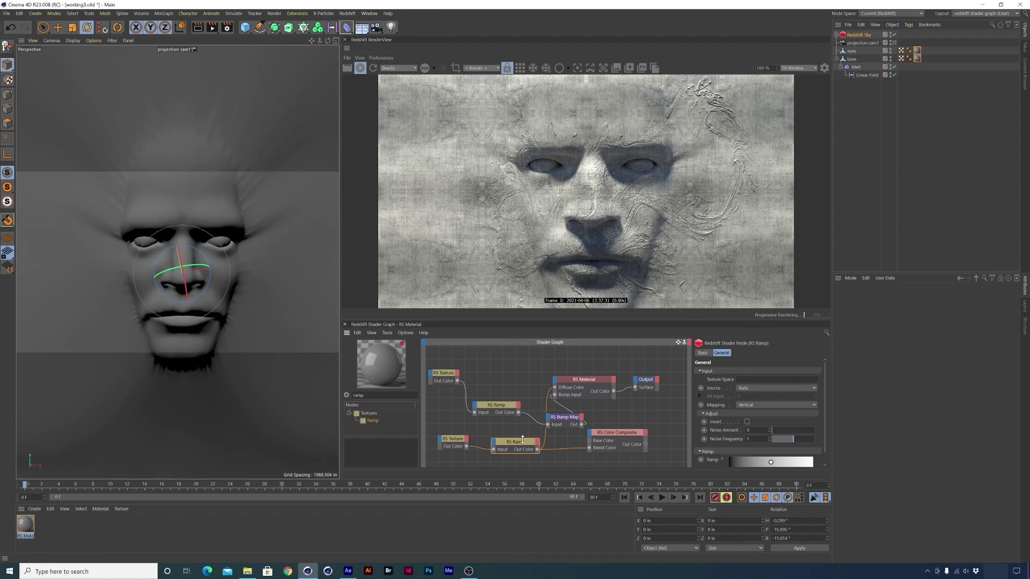
# - Move the second RS Ramp's black knot inward to raise the scratch texture's contrast
pyautogui.scroll(-1, 794, 429)
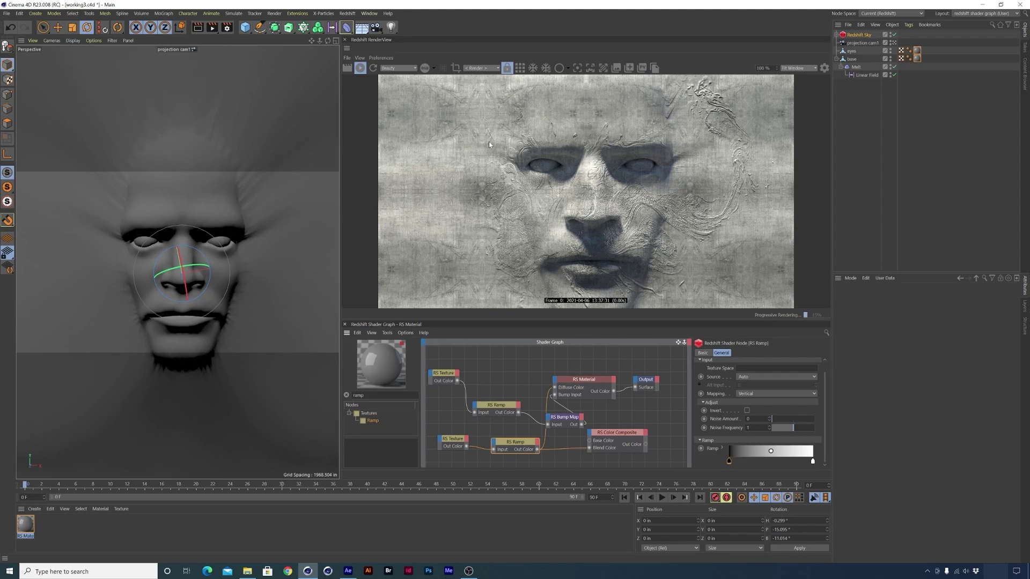
pyautogui.moveTo(729, 463); pyautogui.dragTo(747, 470)
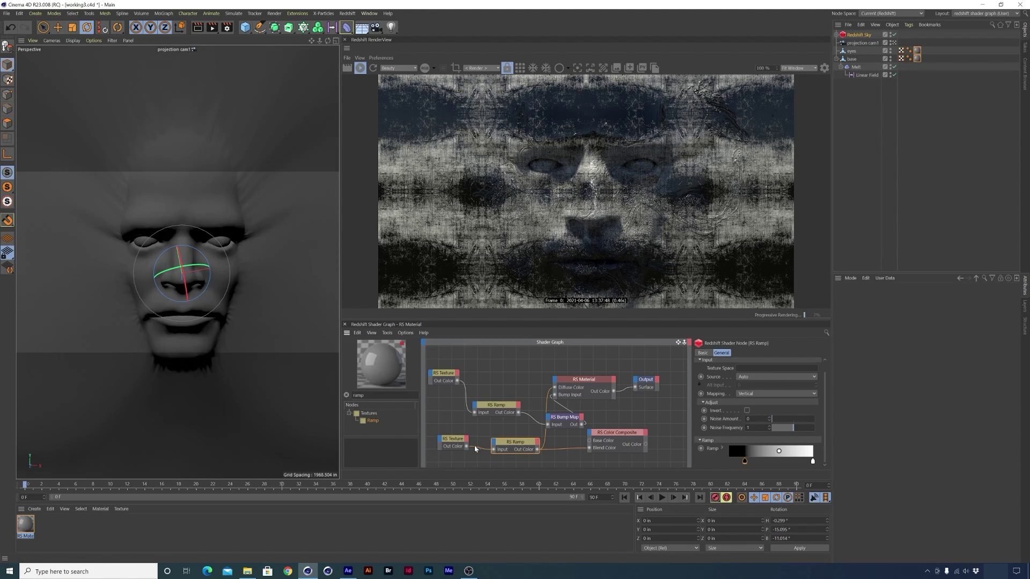
pyautogui.click(744, 463)
pyautogui.moveTo(744, 466); pyautogui.dragTo(742, 467)
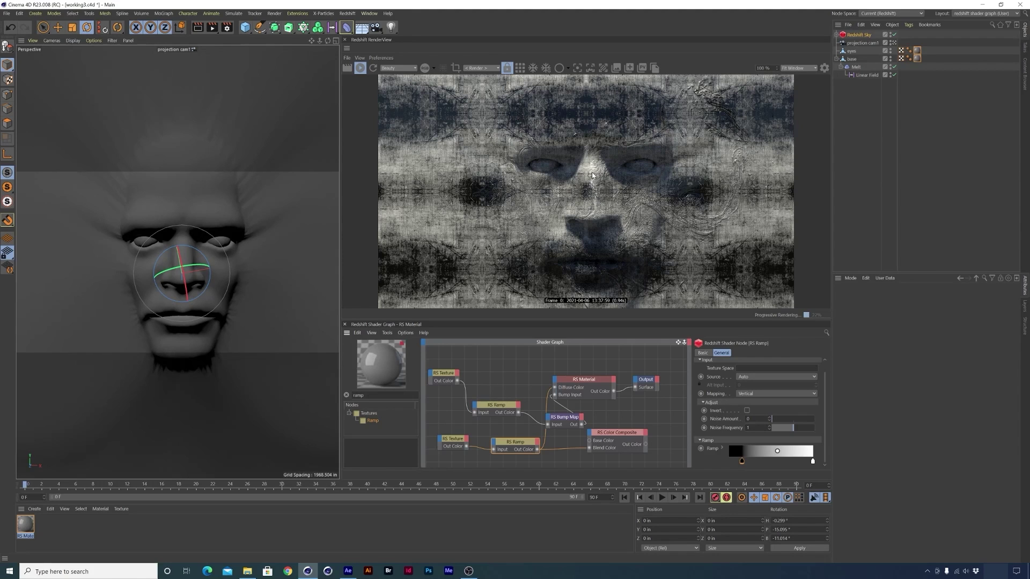
# - Shift the scratch texture's V offset to about -0.15
pyautogui.click(453, 440)
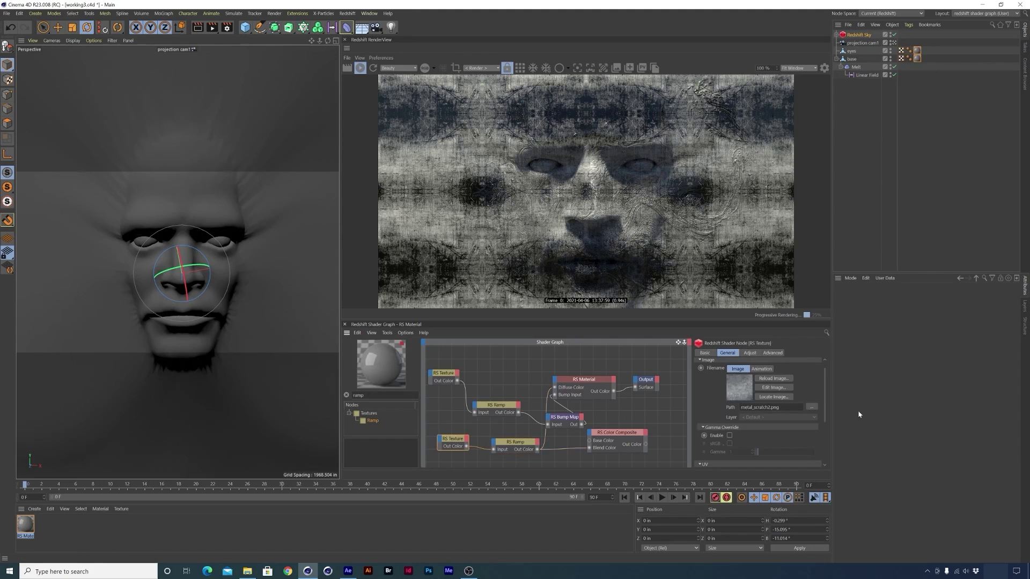
pyautogui.scroll(-3, 826, 403)
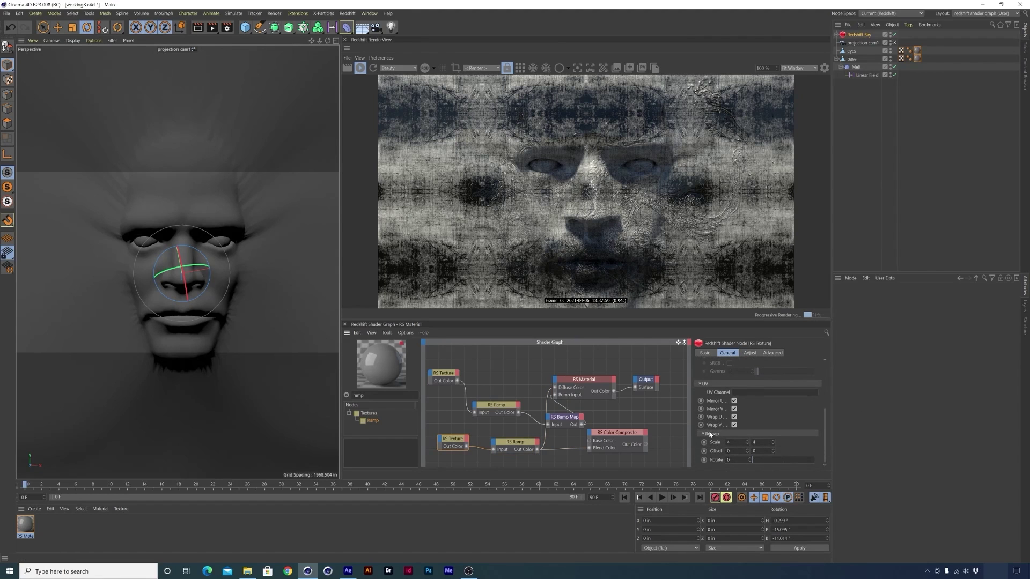
pyautogui.moveTo(774, 448); pyautogui.dragTo(774, 463)
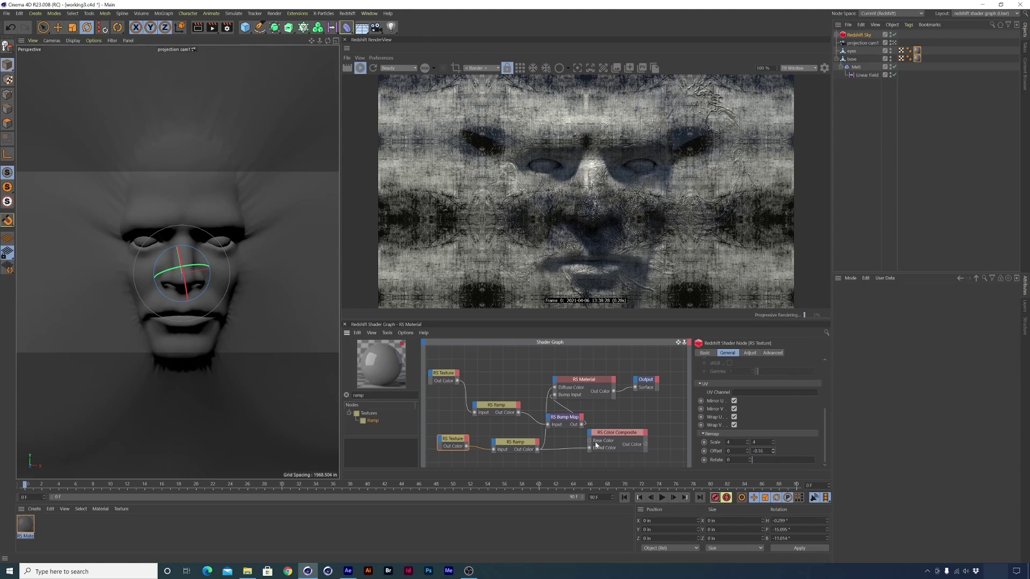
# - Wire the first RS Ramp into the composite's Base Color and the composite into the diffuse color, using Blend Color mode
pyautogui.moveTo(499, 407); pyautogui.dragTo(554, 387)
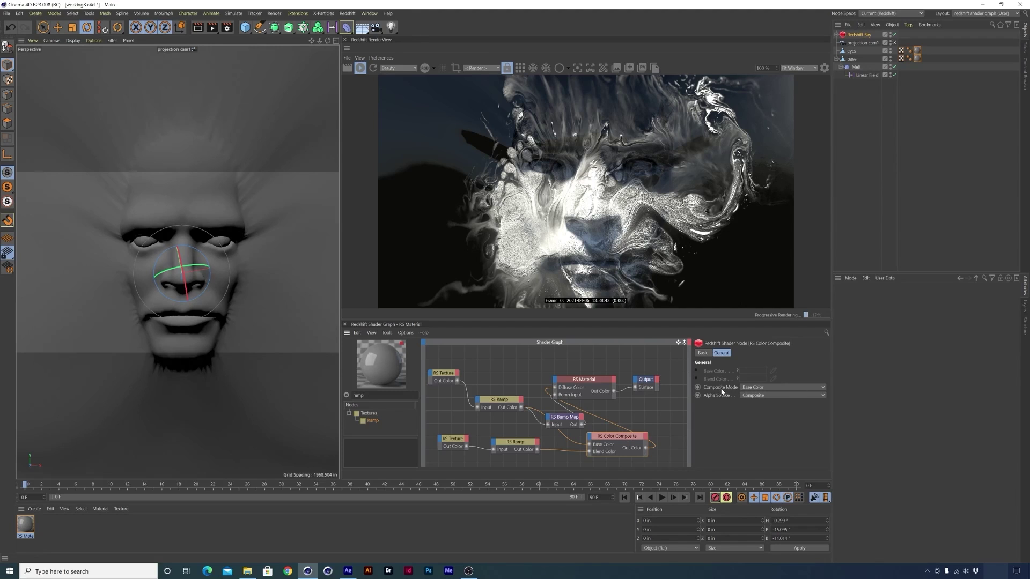
pyautogui.click(762, 391)
pyautogui.click(772, 221)
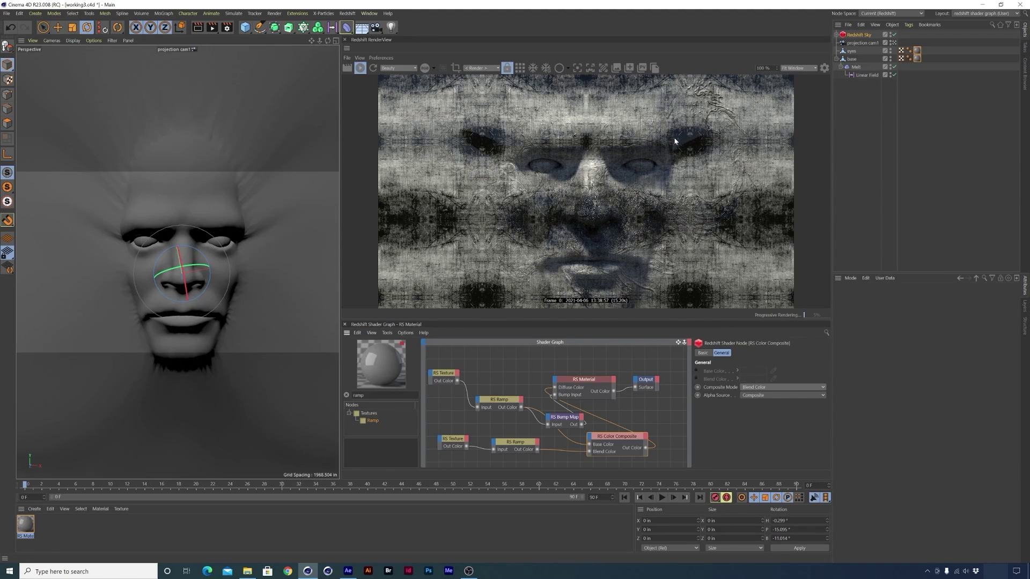
# - Try the Average composite mode on the RS Color Composite, and change it to Exclusion
pyautogui.click(768, 389)
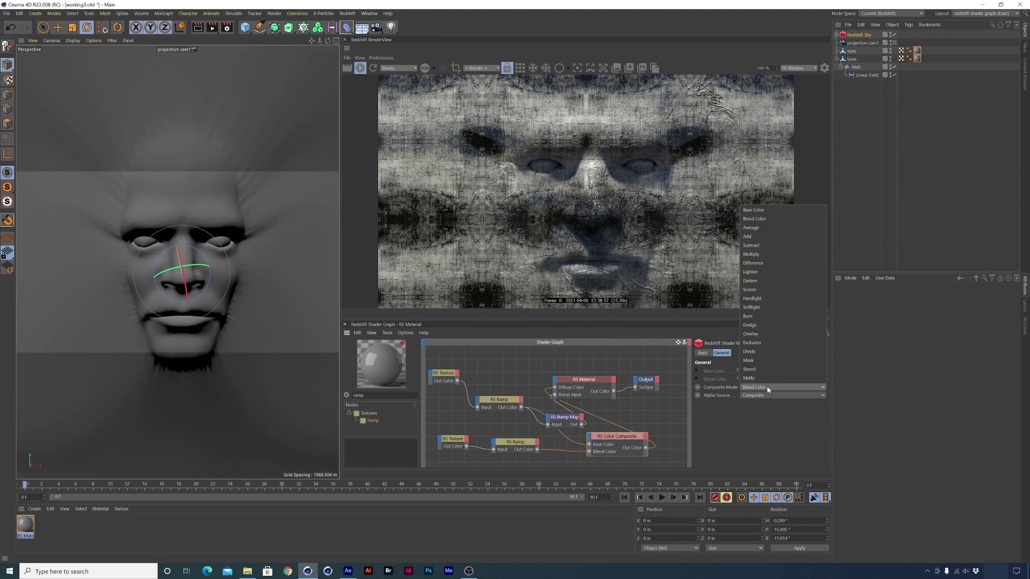
pyautogui.click(772, 231)
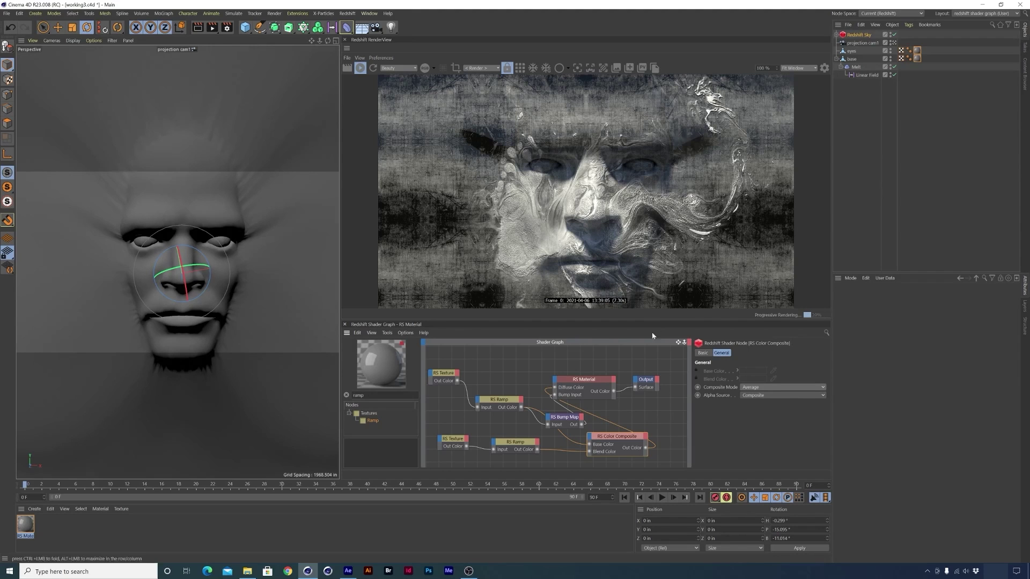
pyautogui.click(765, 389)
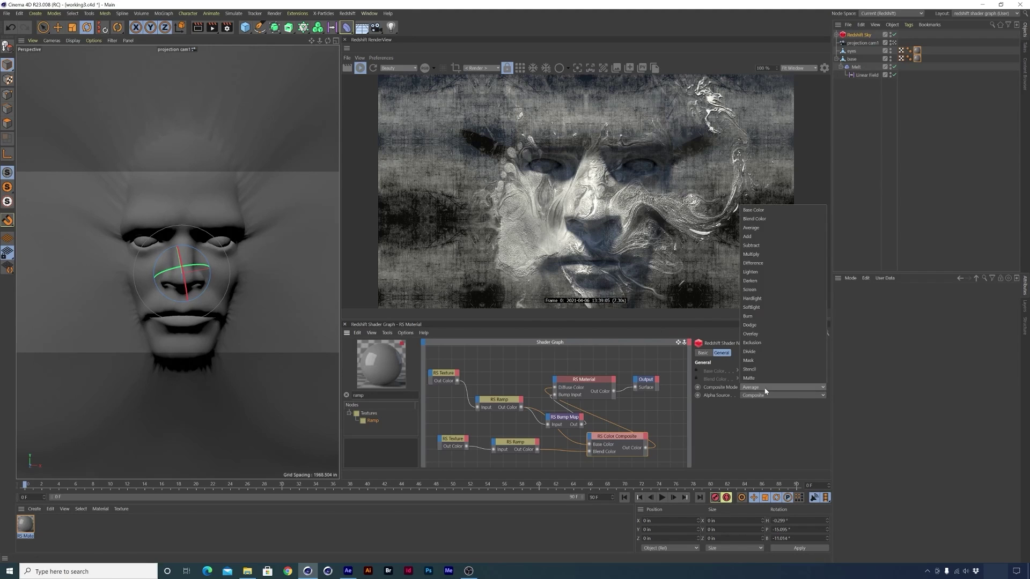
pyautogui.click(765, 343)
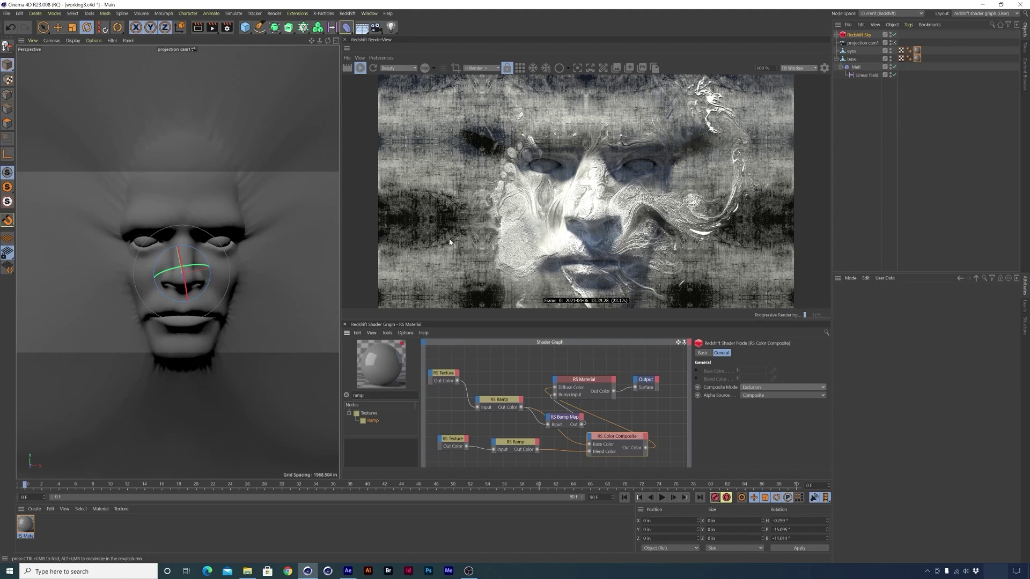
# - Connect the RS Color Composite's output to the RS Bump Map input, and reconnect the nebula RS Texture to the diffuse color
pyautogui.moveTo(593, 368); pyautogui.dragTo(664, 369)
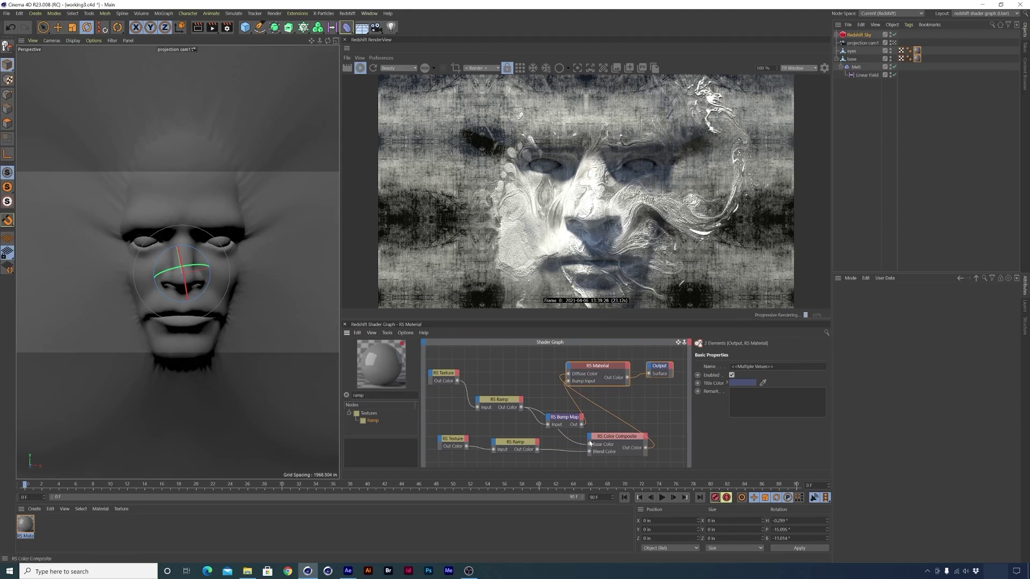
pyautogui.click(639, 450)
pyautogui.moveTo(644, 449); pyautogui.dragTo(548, 425)
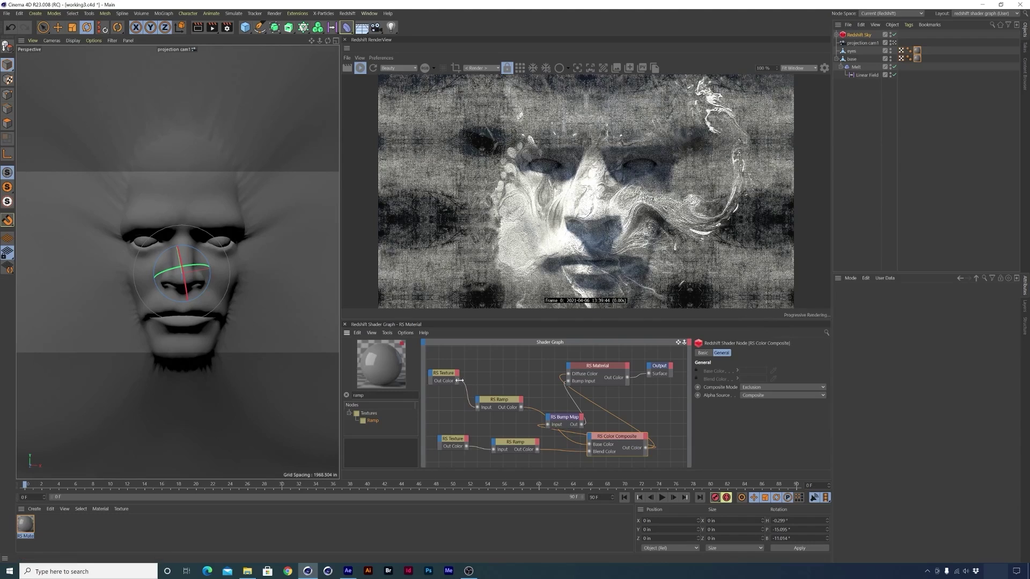
pyautogui.moveTo(459, 381); pyautogui.dragTo(568, 377)
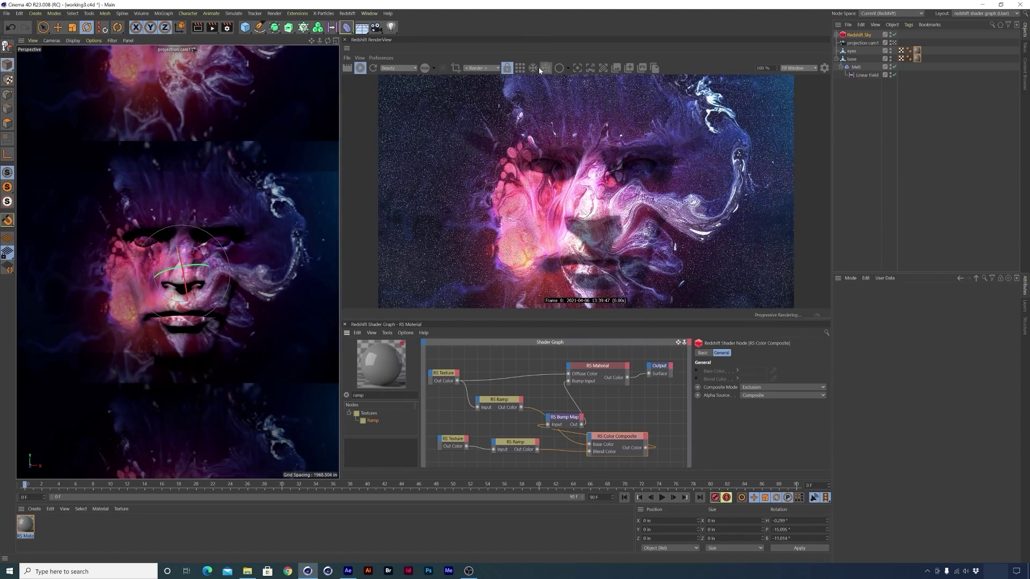
# - Frame a render region over the forehead and inspect the combined bump detail up close
pyautogui.click(456, 67)
pyautogui.moveTo(553, 169); pyautogui.dragTo(575, 115)
pyautogui.moveTo(707, 192); pyautogui.dragTo(686, 153)
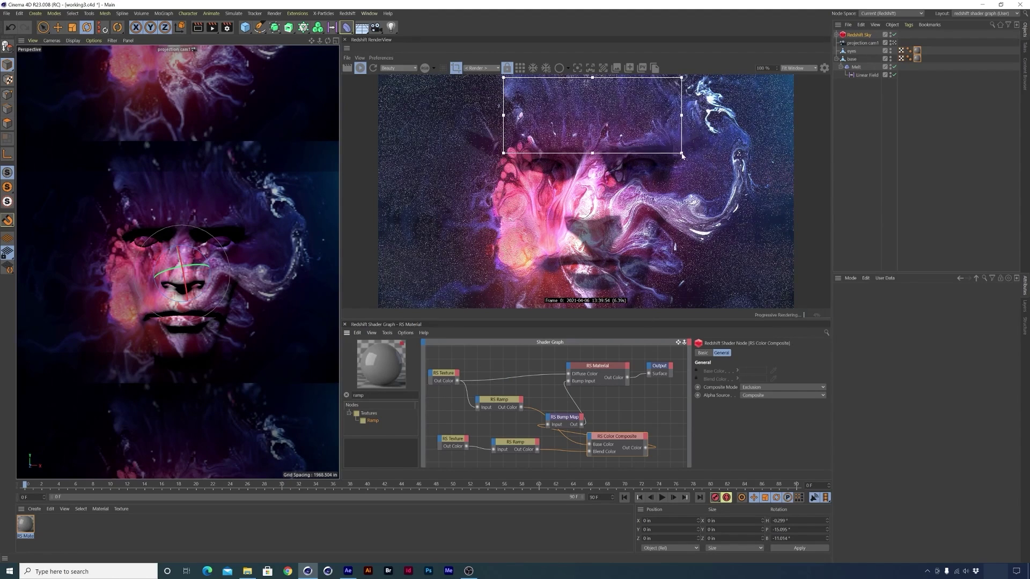
pyautogui.scroll(3, 602, 113)
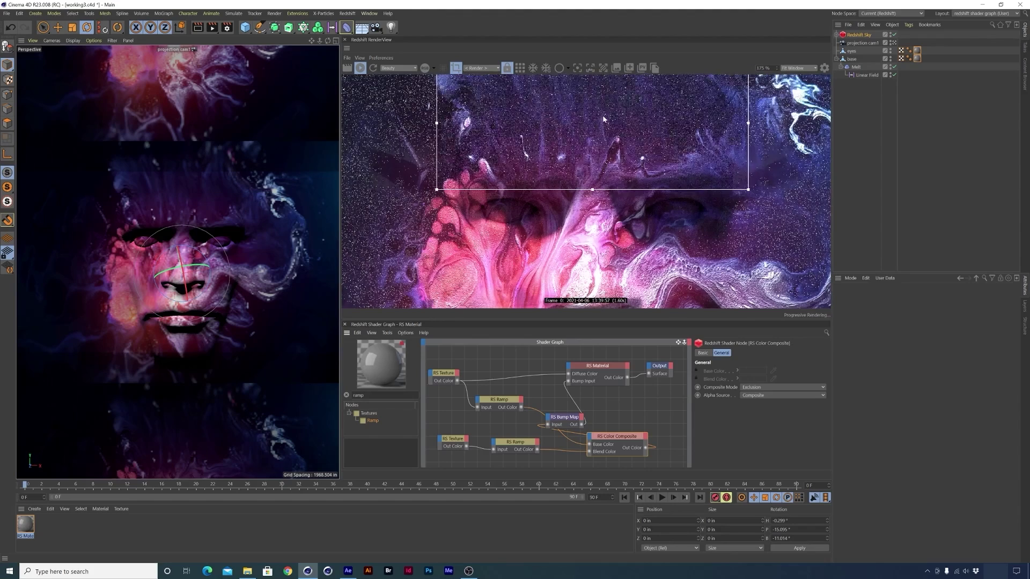
pyautogui.scroll(-3, 603, 115)
pyautogui.scroll(2, 607, 82)
pyautogui.scroll(2, 609, 83)
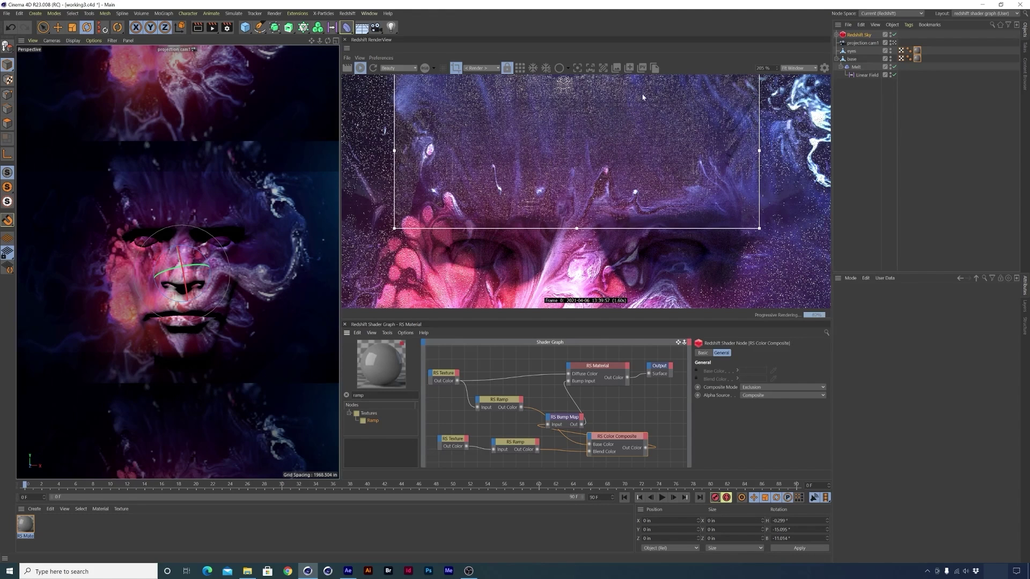
pyautogui.scroll(-5, 640, 97)
pyautogui.scroll(-1, 639, 97)
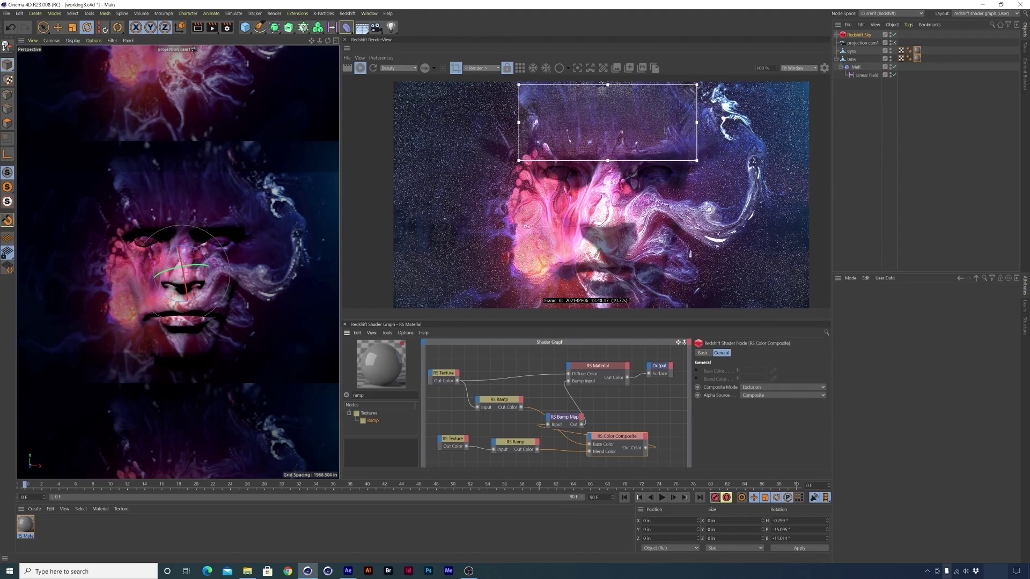
# - Switch to After Effects and examine the forehead and eye surface texture of the reference face render at 200%
pyautogui.click(348, 570)
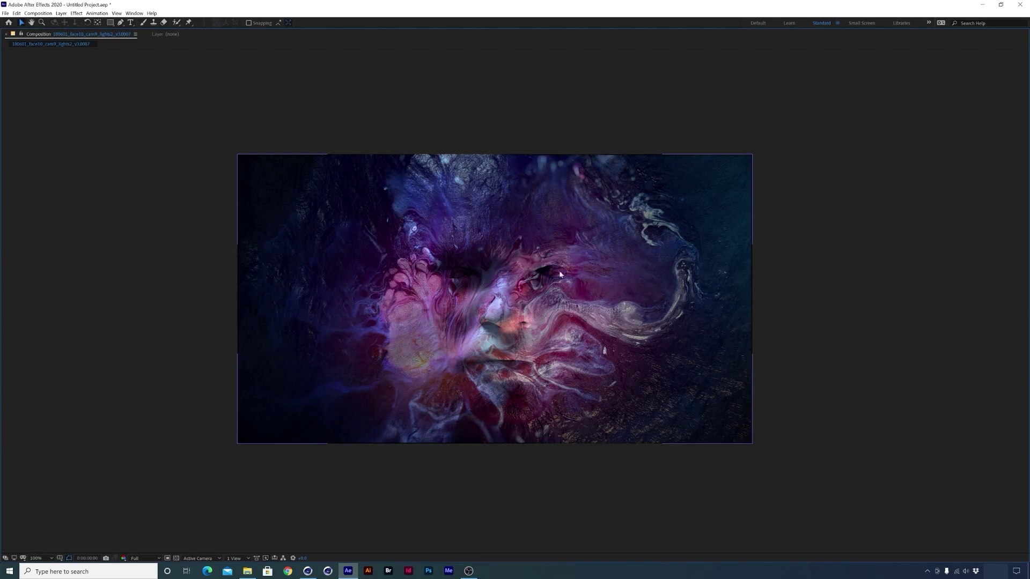
pyautogui.scroll(1, 536, 279)
pyautogui.press('space')
pyautogui.moveTo(475, 191); pyautogui.dragTo(486, 335)
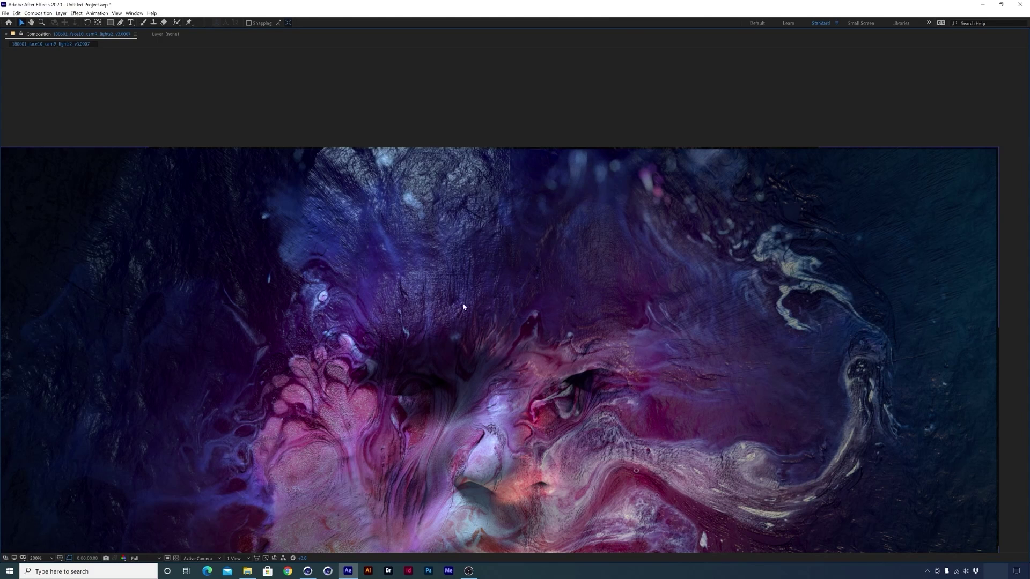
pyautogui.press('h')
pyautogui.moveTo(504, 355); pyautogui.dragTo(462, 252)
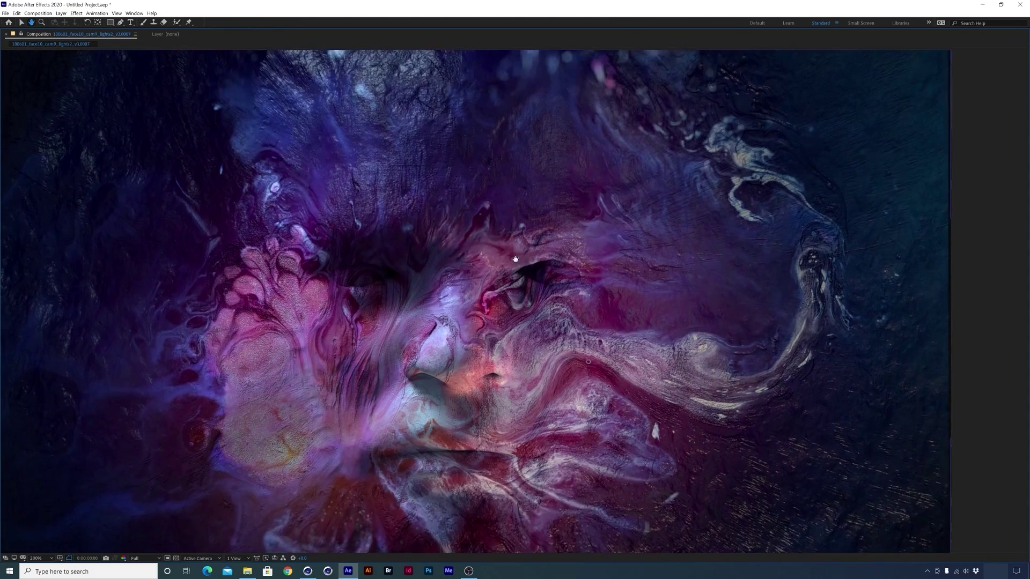
# - Examine the surface detail across the forehead, eyes and mouth of the reference face render
pyautogui.moveTo(429, 472); pyautogui.dragTo(413, 432)
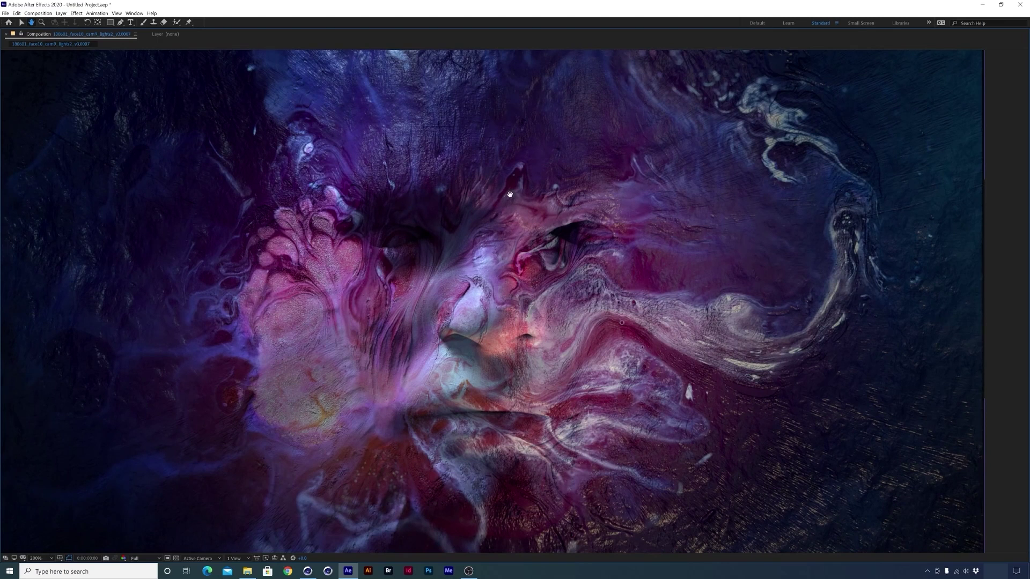
pyautogui.moveTo(512, 188); pyautogui.dragTo(471, 395)
pyautogui.press('v')
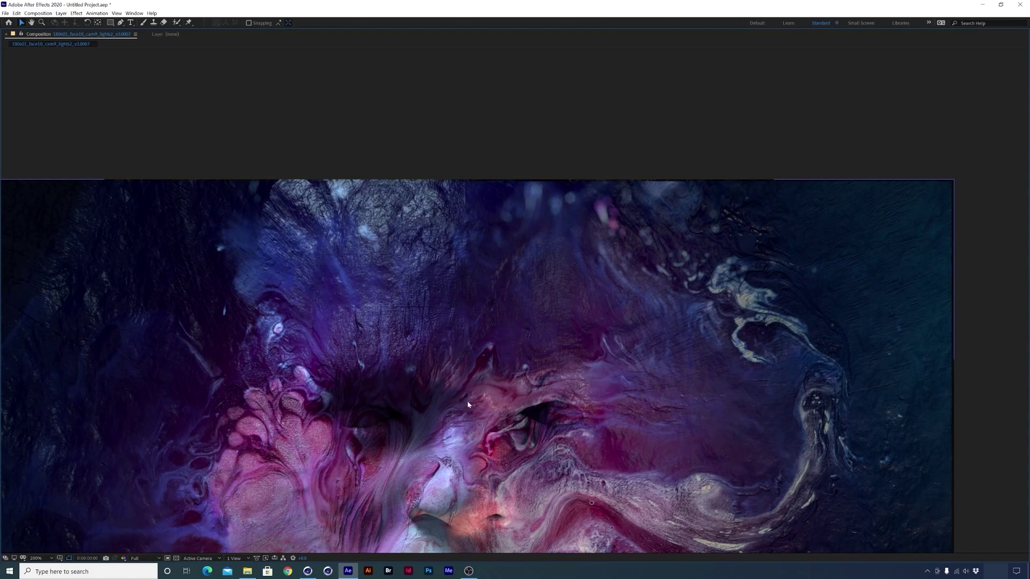
pyautogui.moveTo(308, 219); pyautogui.dragTo(319, 169)
pyautogui.moveTo(366, 358); pyautogui.dragTo(381, 336)
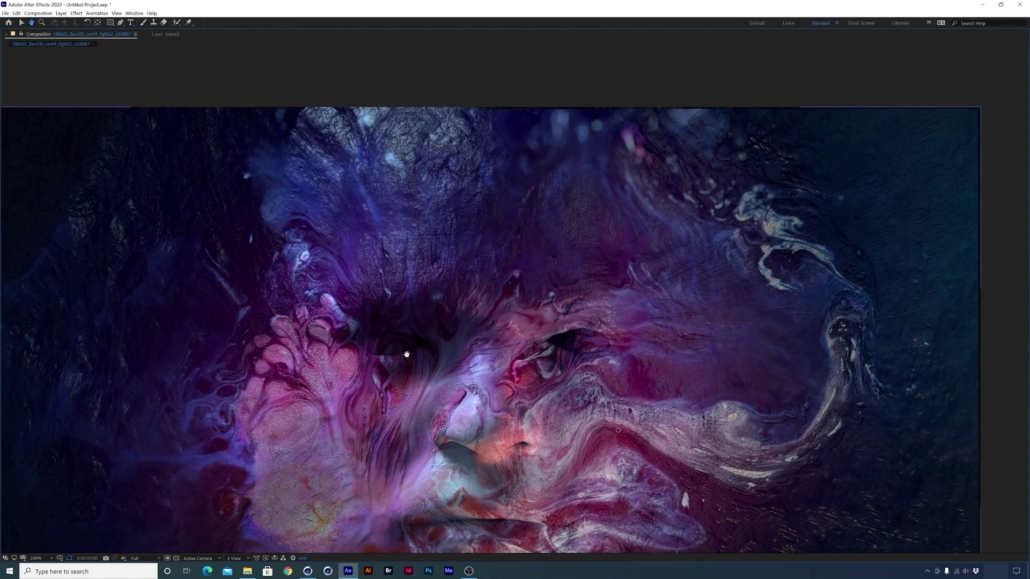
pyautogui.moveTo(590, 349); pyautogui.dragTo(600, 292)
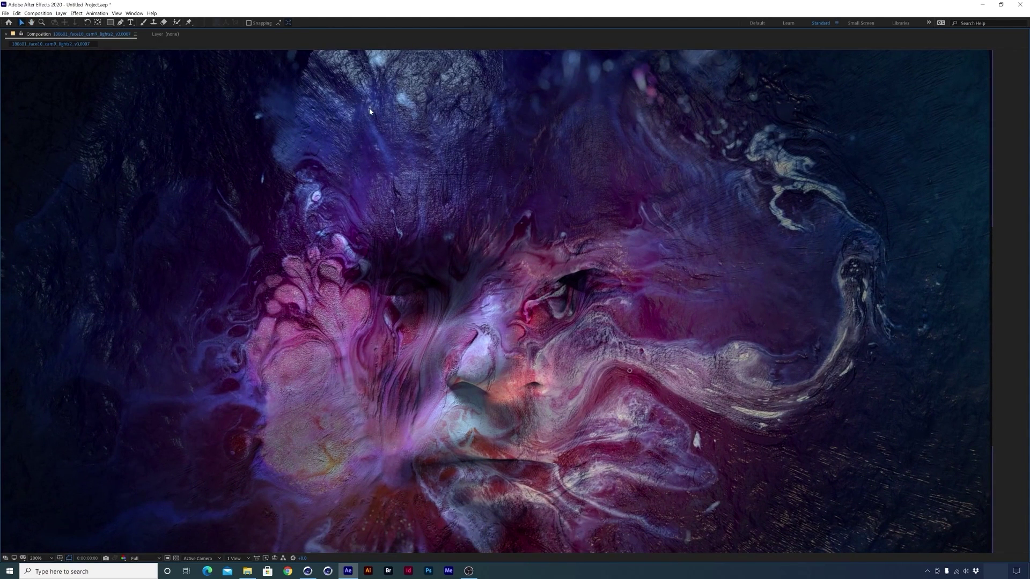
pyautogui.moveTo(407, 172); pyautogui.dragTo(374, 275)
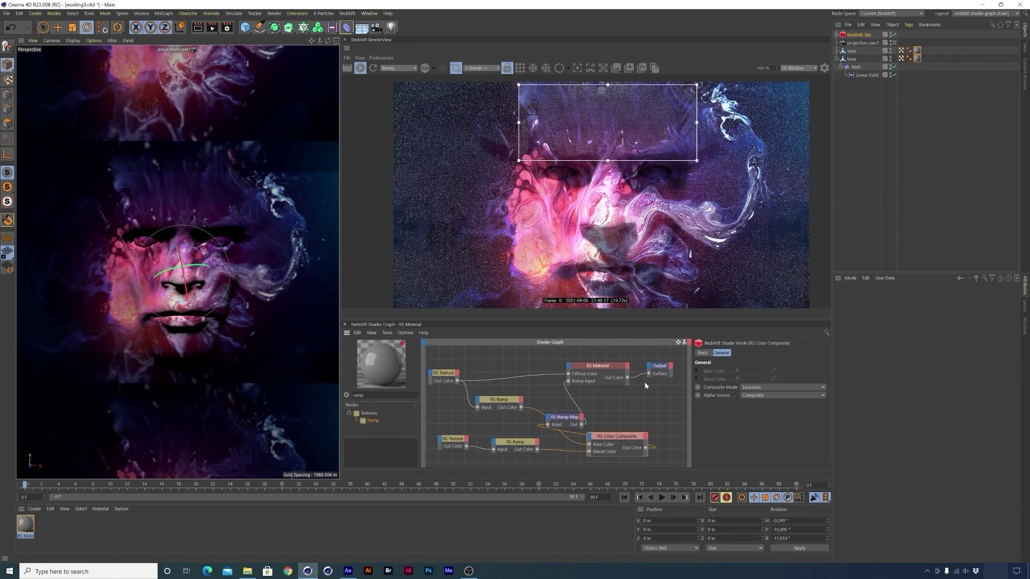
# - Return to Cinema 4D and add an RS Texture node and a C4D Shader node below the existing bump nodes
pyautogui.write('h')
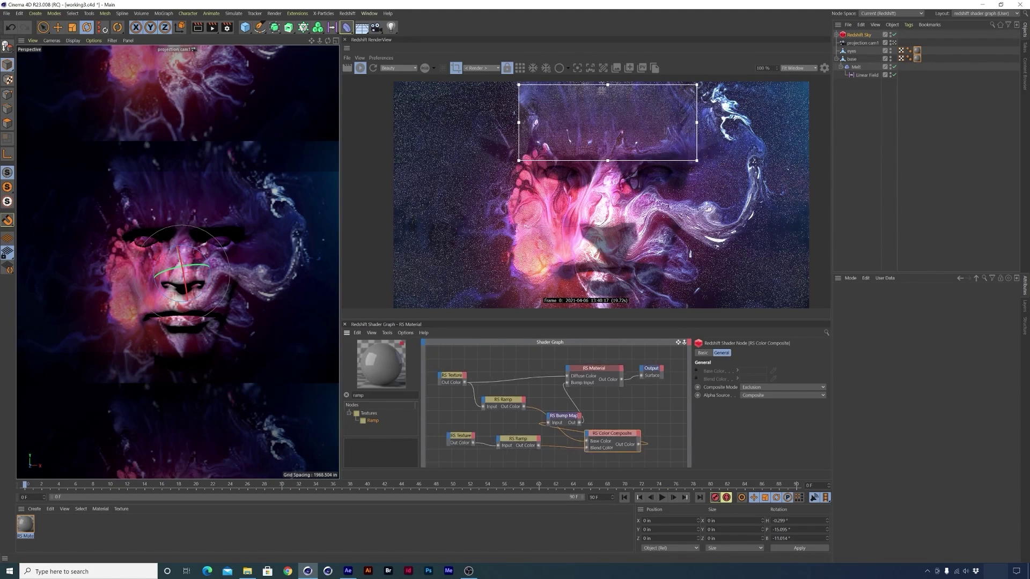
pyautogui.write('texture')
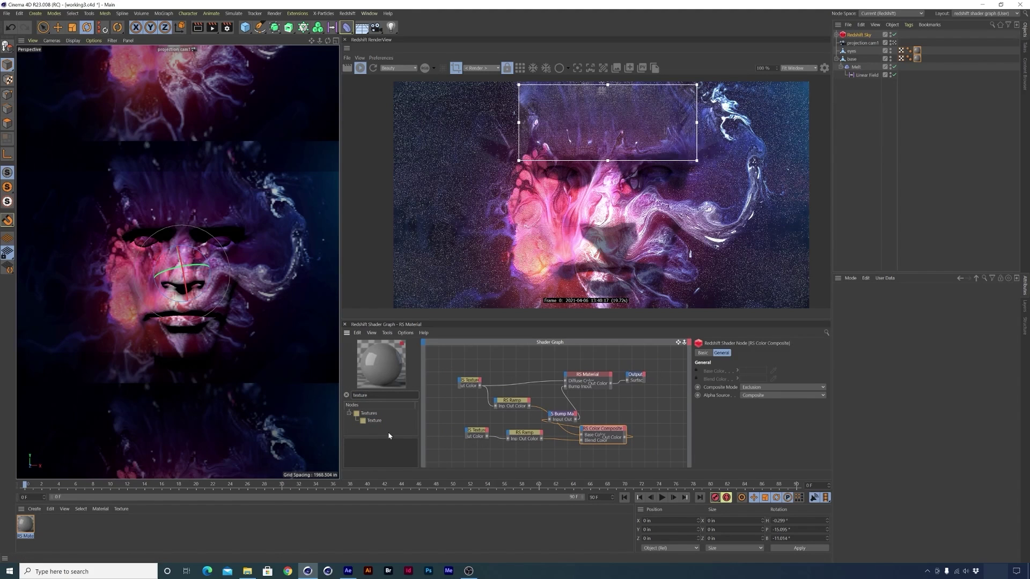
pyautogui.moveTo(374, 420); pyautogui.dragTo(533, 459)
pyautogui.doubleClick(371, 397)
pyautogui.write('c4d s')
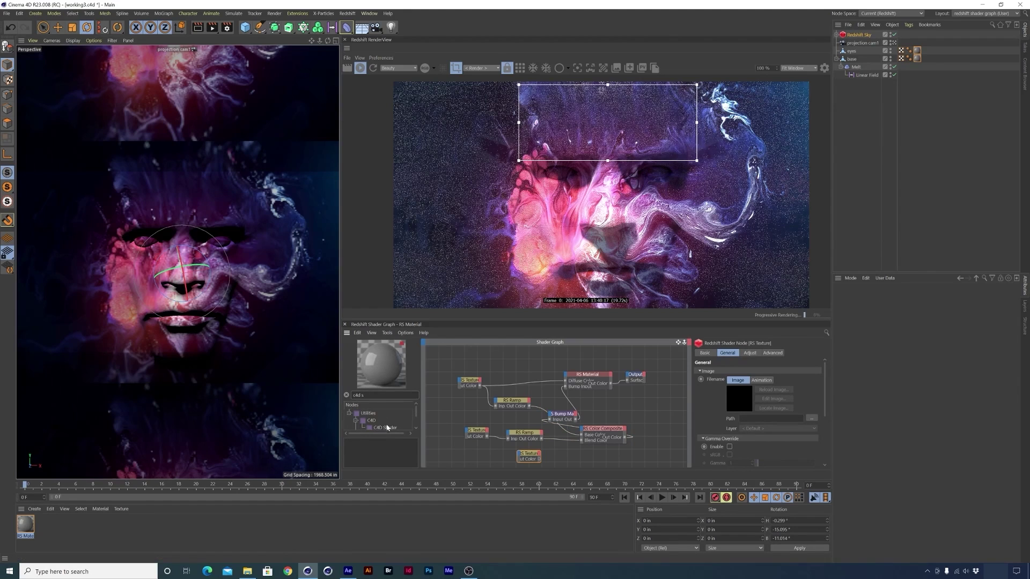
pyautogui.moveTo(385, 427); pyautogui.dragTo(468, 454)
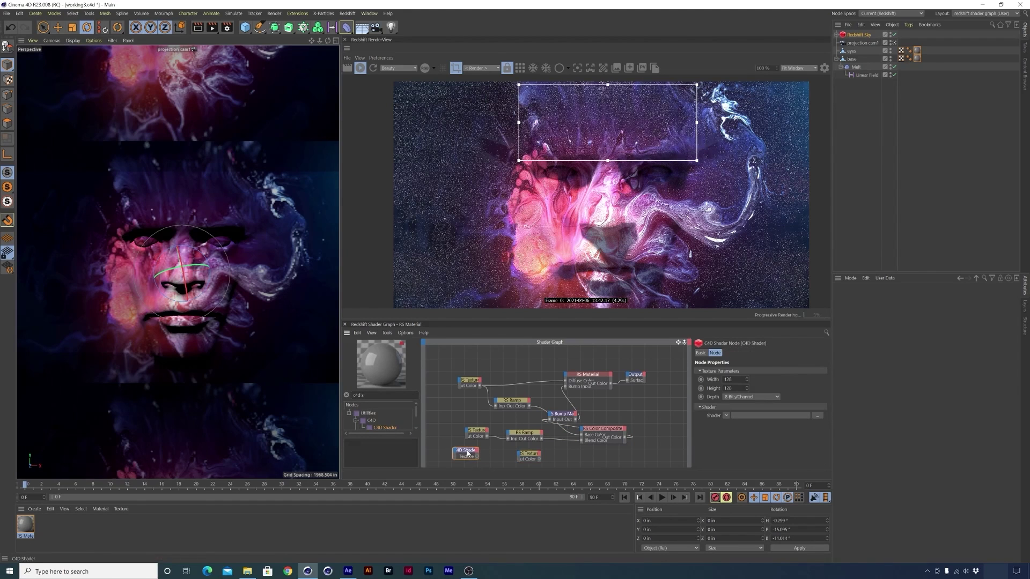
# - Set the C4D Shader node's texture size to 1024 by 1024 and its depth to 16 Bits/Channel
pyautogui.click(727, 379)
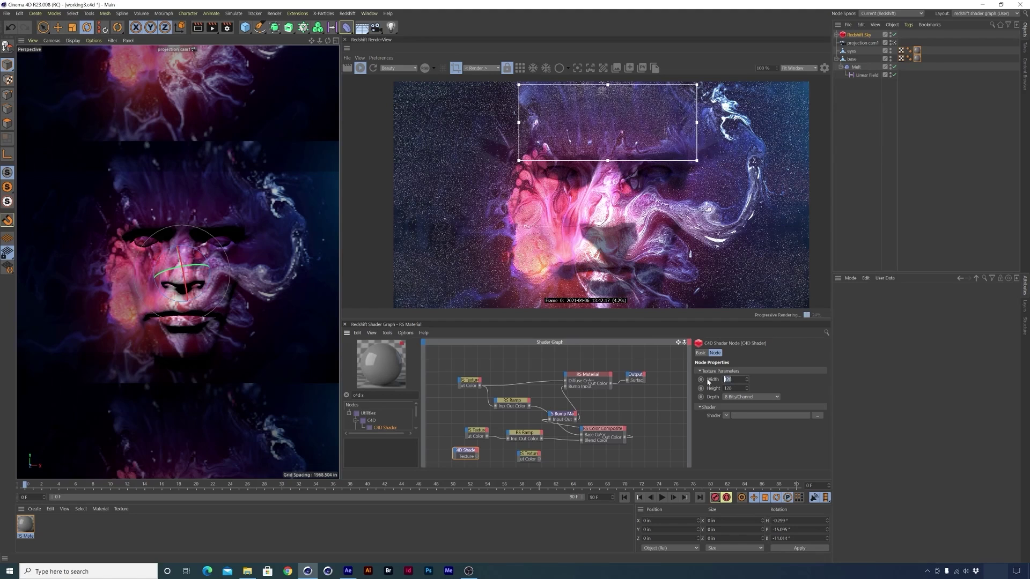
pyautogui.write('1024')
pyautogui.press('Tab')
pyautogui.write('1024')
pyautogui.click(749, 396)
pyautogui.click(751, 413)
pyautogui.moveTo(469, 458); pyautogui.dragTo(490, 456)
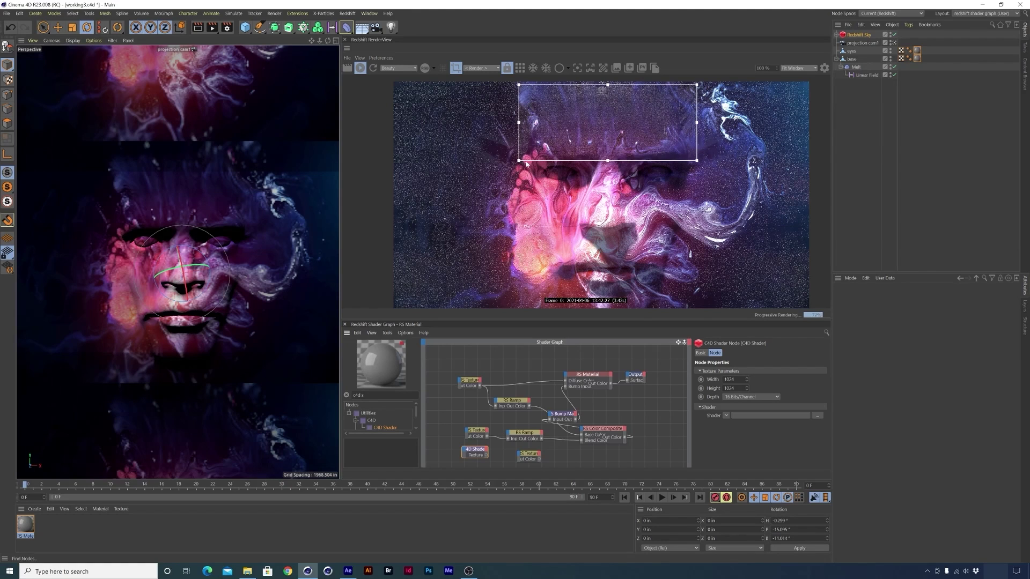
# - Load a Noise shader into the C4D Shader node and set its noise type to Blistered Turbulence
pyautogui.click(727, 416)
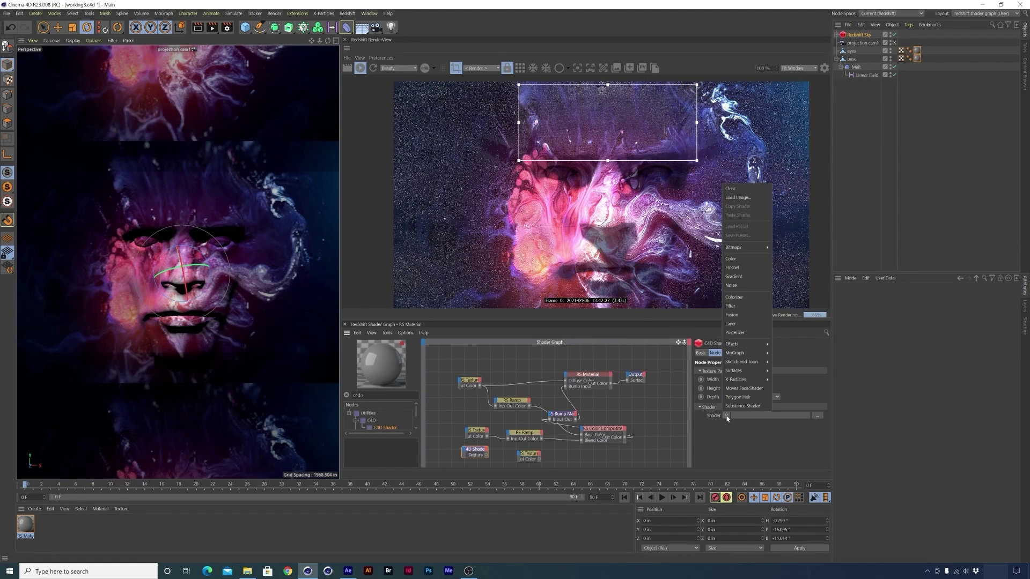
pyautogui.click(745, 286)
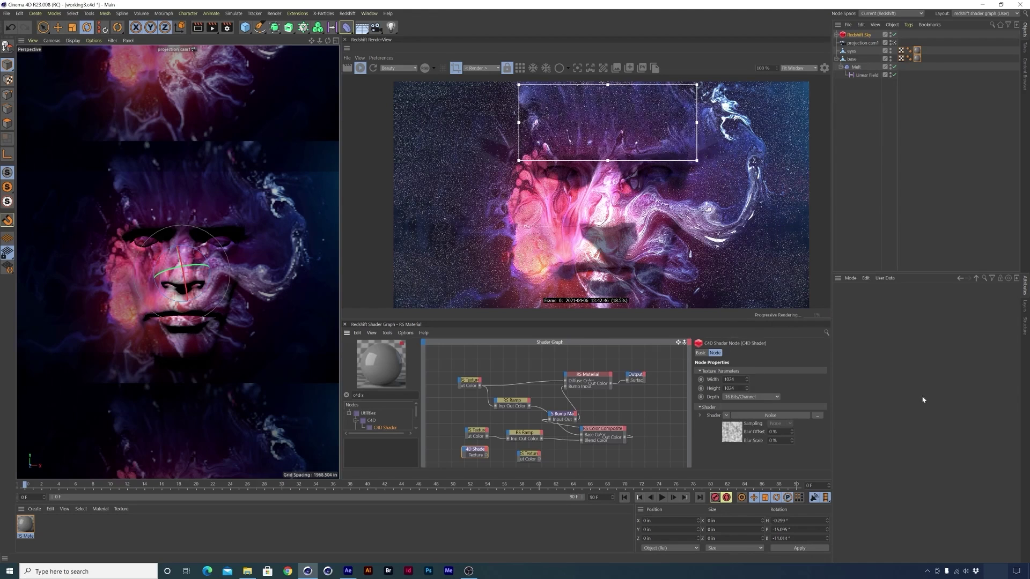
pyautogui.click(730, 432)
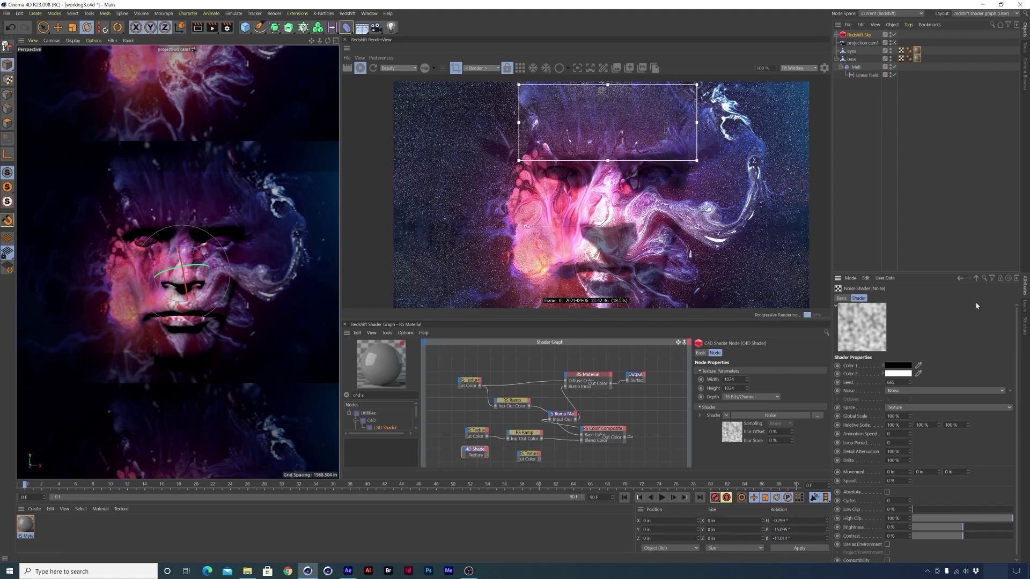
pyautogui.click(921, 390)
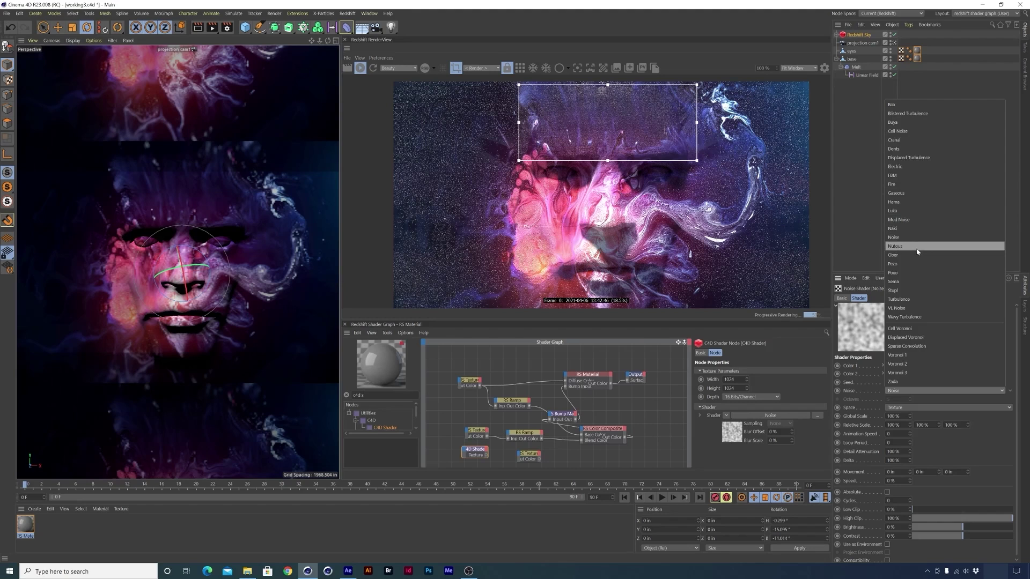
pyautogui.click(927, 115)
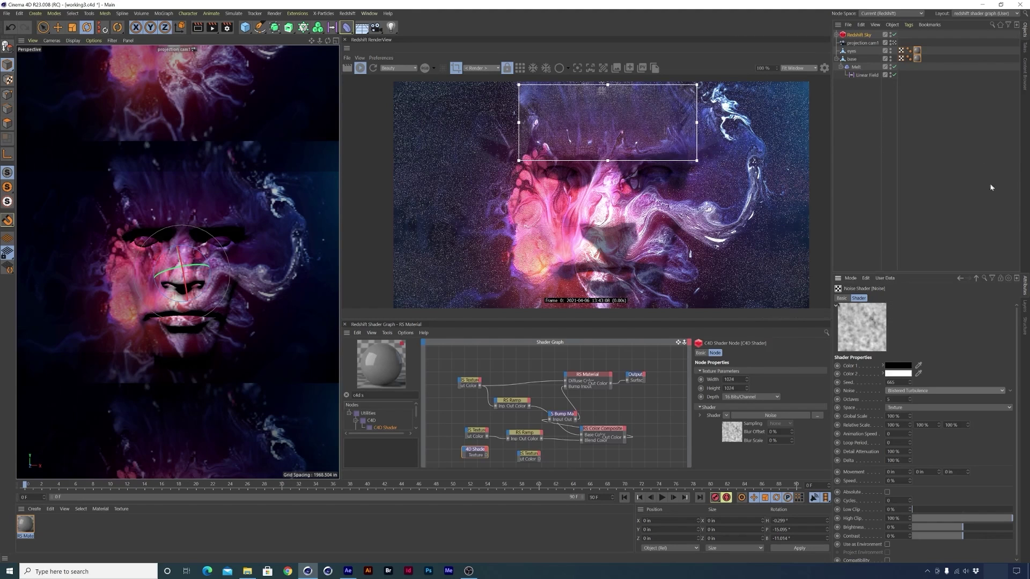
# - Set the noise shader's octaves to 10 and its global scale to 50%
pyautogui.press('Tab')
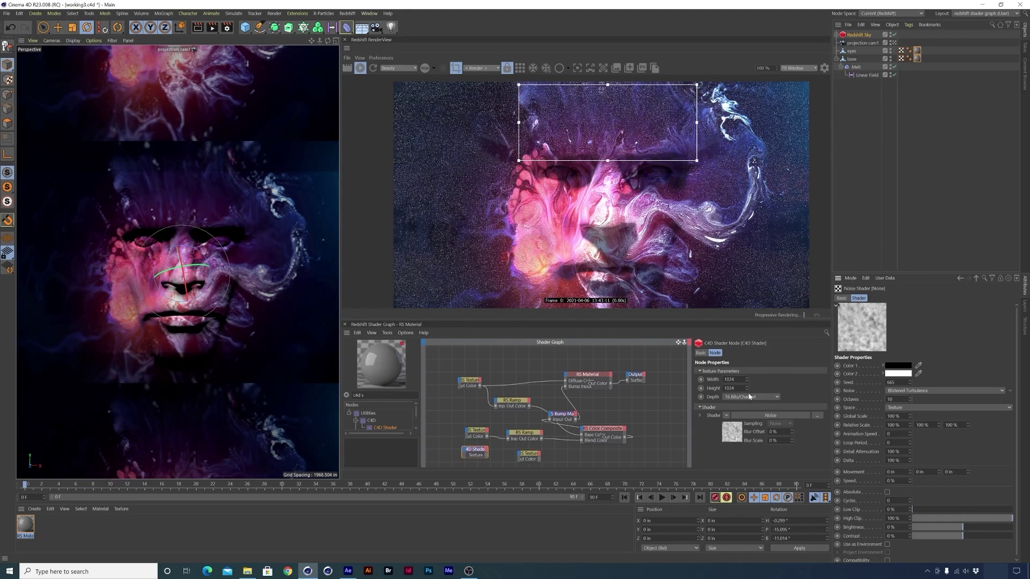
pyautogui.click(892, 416)
pyautogui.write('50')
pyautogui.press('Return')
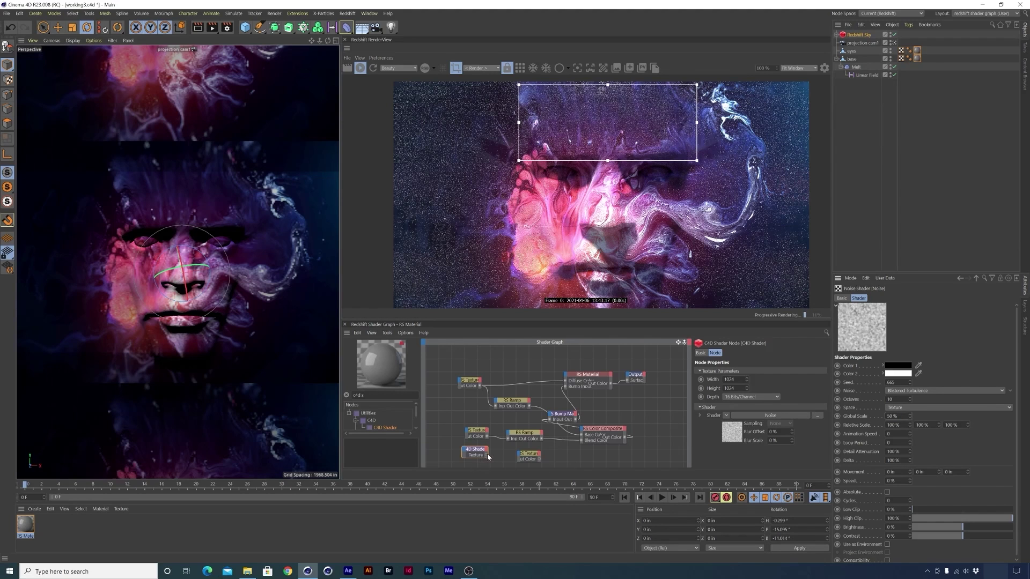
# - Feed the C4D Shader into the new RS Texture, preview it in the material's diffuse color, and disable the render region
pyautogui.moveTo(486, 457); pyautogui.dragTo(534, 464)
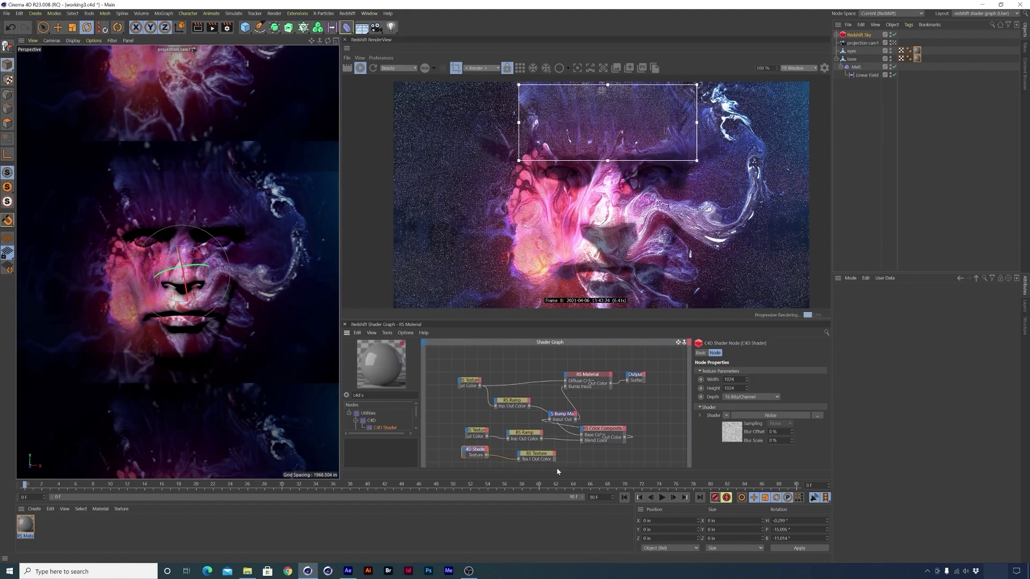
pyautogui.click(578, 471)
pyautogui.moveTo(540, 454); pyautogui.dragTo(539, 449)
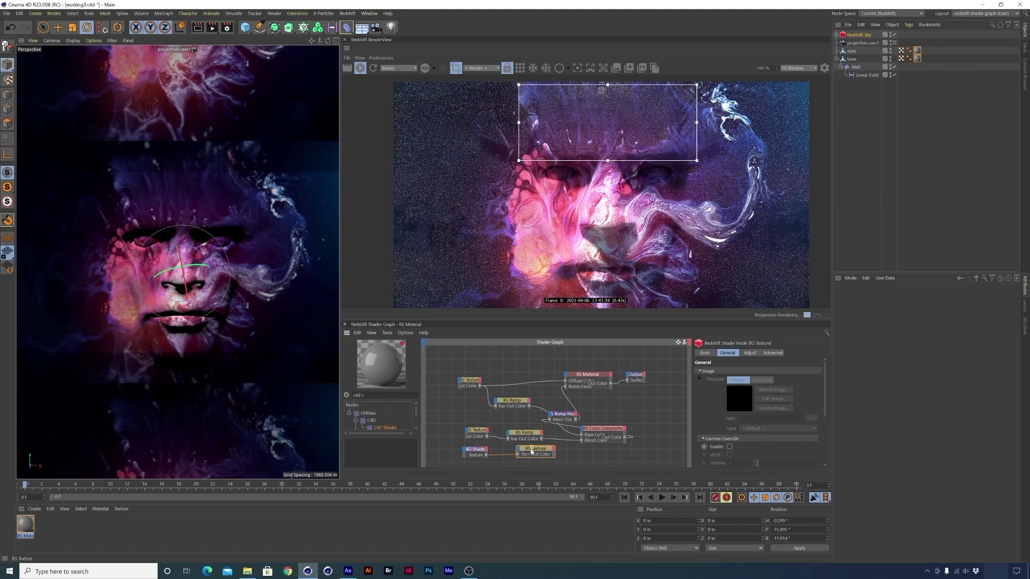
pyautogui.moveTo(554, 454); pyautogui.dragTo(573, 386)
pyautogui.click(456, 68)
pyautogui.scroll(-2, 622, 200)
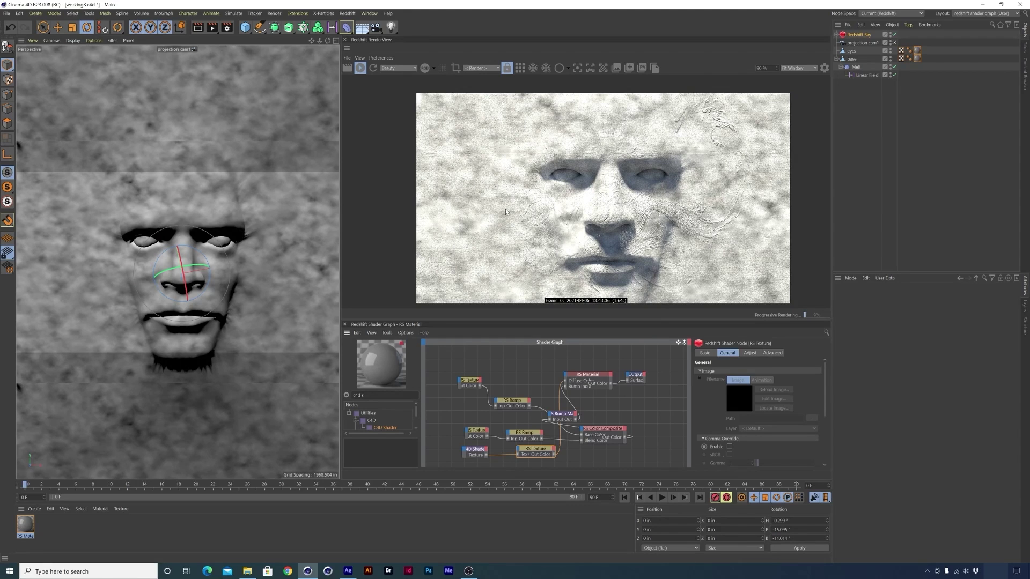
# - Add an RS Ramp after the noise RS Texture and connect the ramp's output to the material's diffuse color
pyautogui.write('ramp')
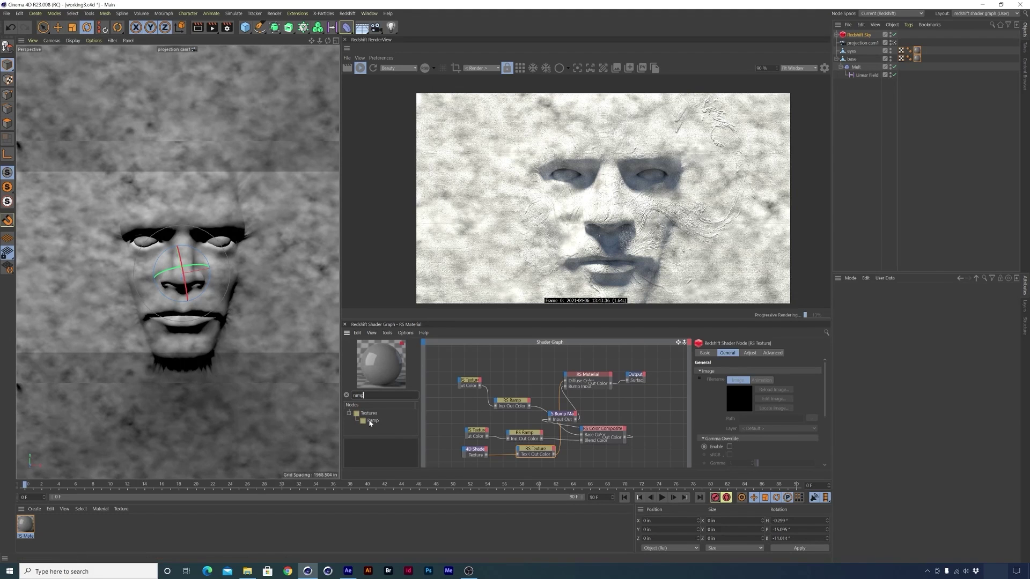
pyautogui.moveTo(372, 421); pyautogui.dragTo(529, 456)
pyautogui.moveTo(615, 457); pyautogui.dragTo(563, 383)
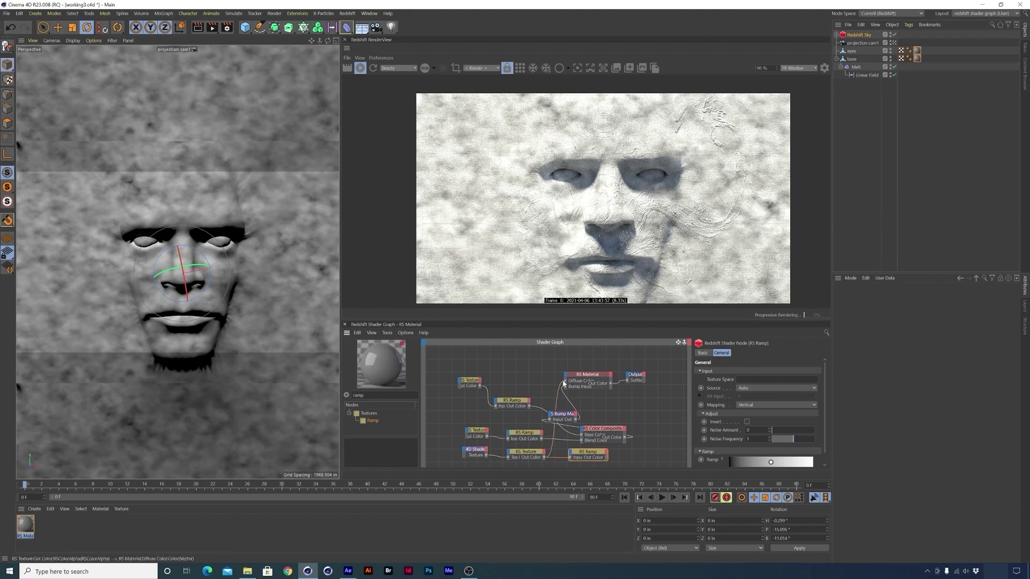
pyautogui.moveTo(607, 458); pyautogui.dragTo(566, 384)
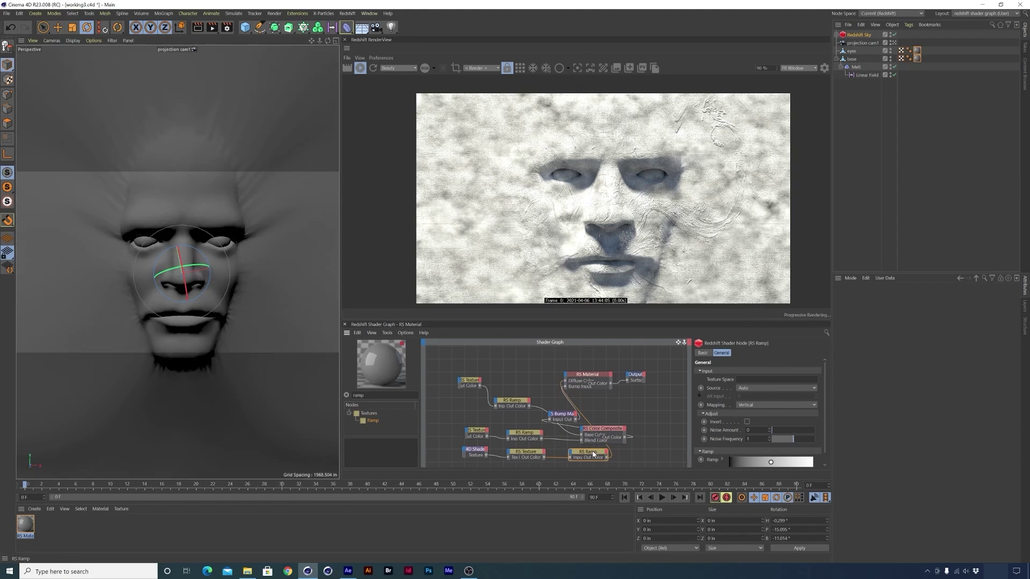
# - Shift the noise ramp's black knot over a third of the way inward for stronger contrast, and tidy the ramp and composite nodes
pyautogui.scroll(-1, 825, 438)
pyautogui.scroll(-1, 826, 438)
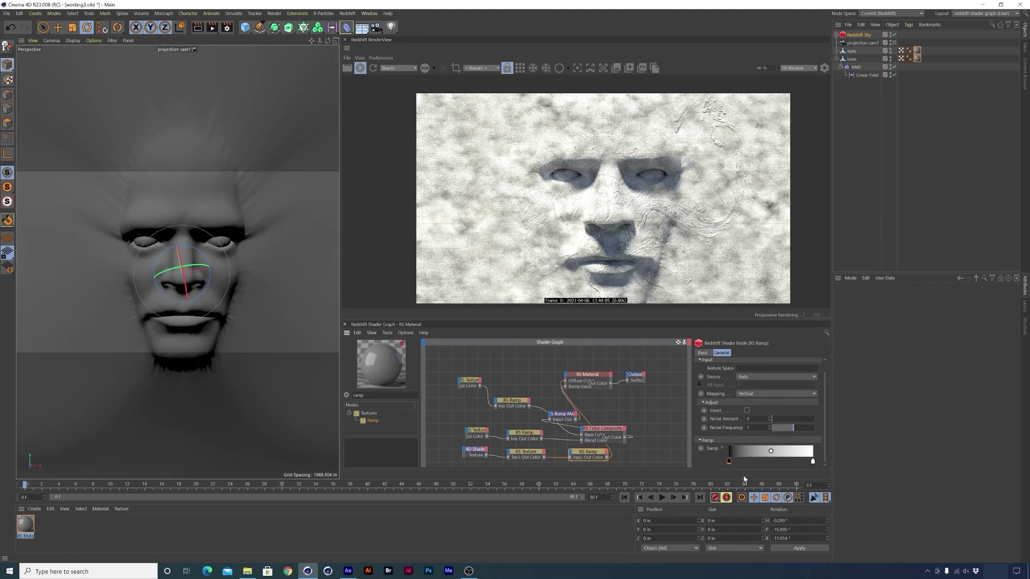
pyautogui.moveTo(731, 466); pyautogui.dragTo(762, 468)
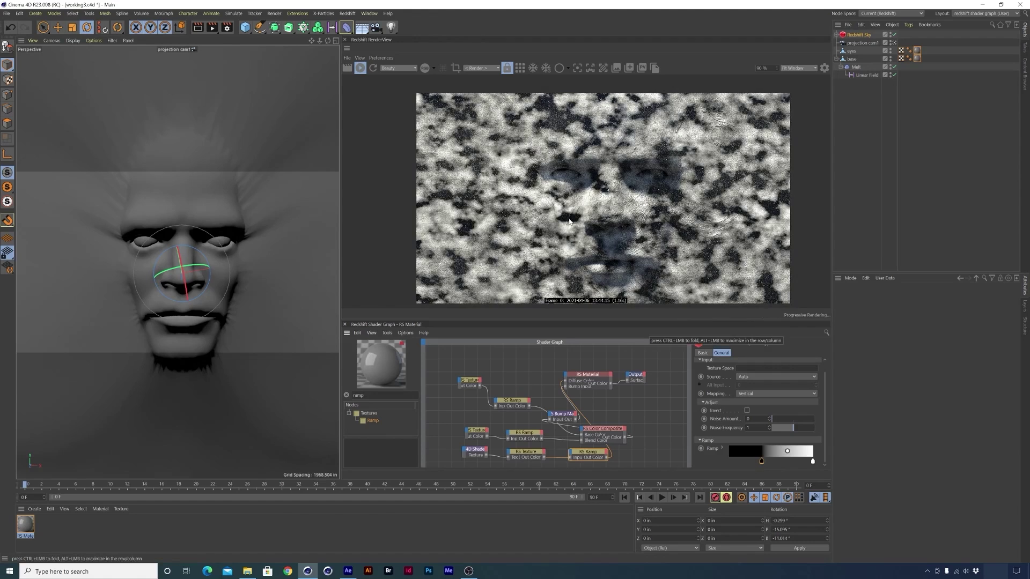
pyautogui.moveTo(603, 430); pyautogui.dragTo(624, 417)
pyautogui.moveTo(591, 455); pyautogui.dragTo(579, 452)
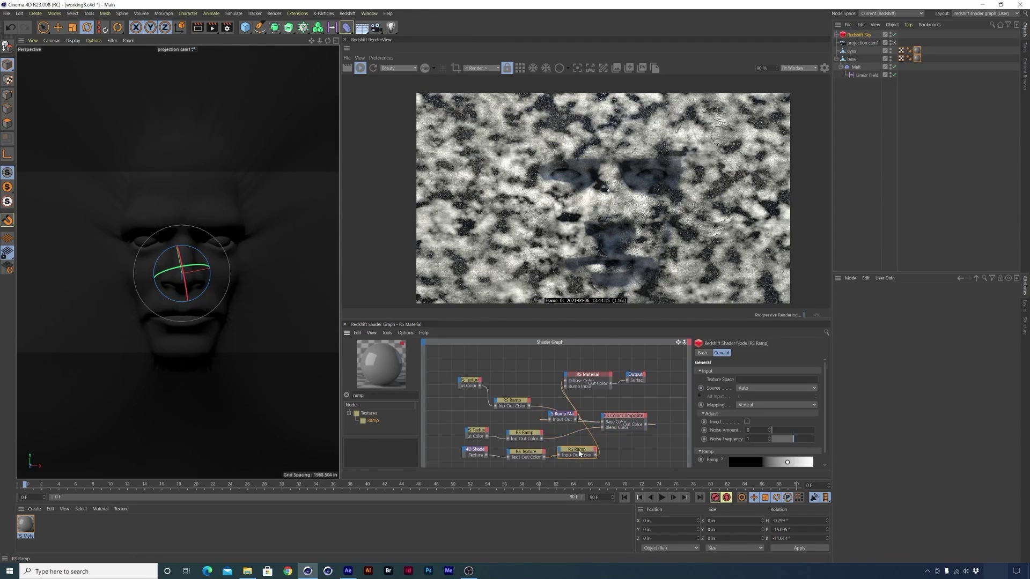
# - Review the noise shader and its ramp settings, and reconnect the nebula RS Texture to the material's diffuse color
pyautogui.click(475, 453)
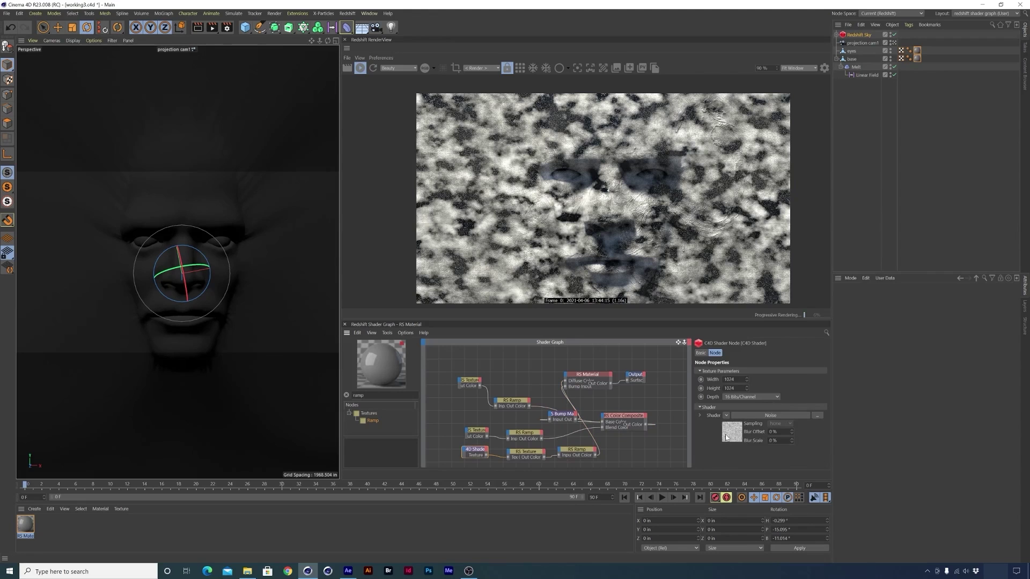
pyautogui.click(730, 434)
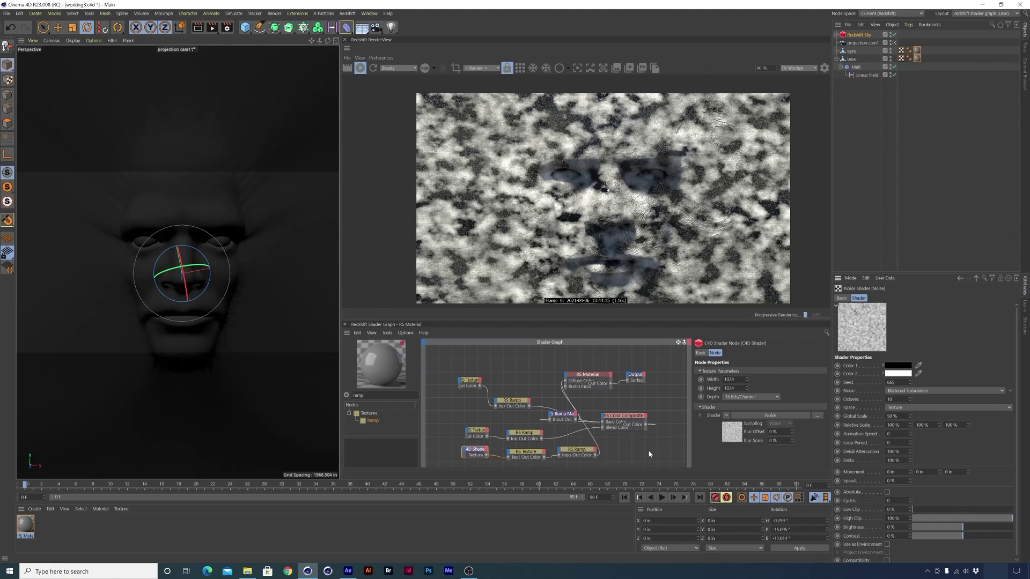
pyautogui.click(580, 453)
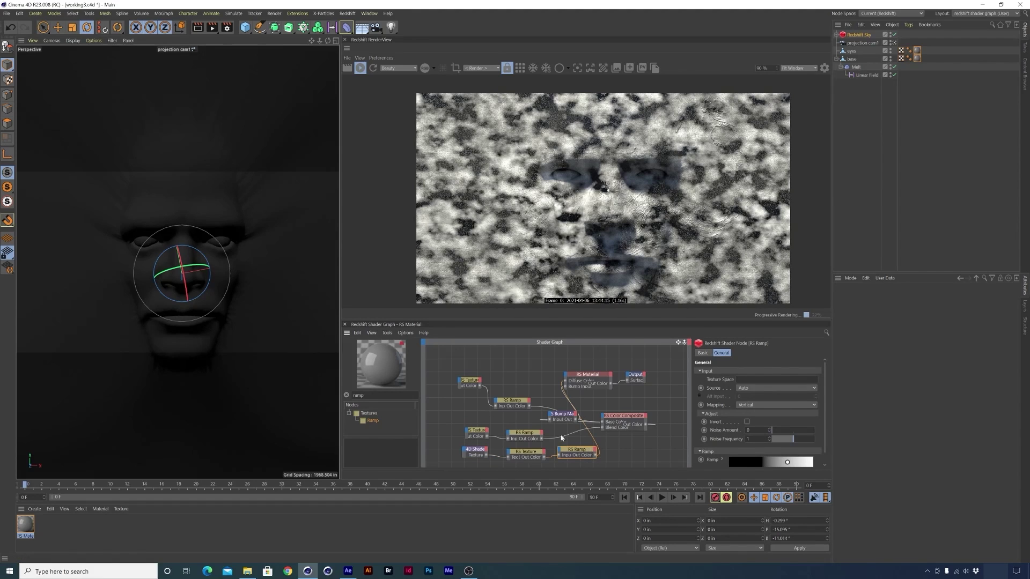
pyautogui.moveTo(481, 386); pyautogui.dragTo(566, 384)
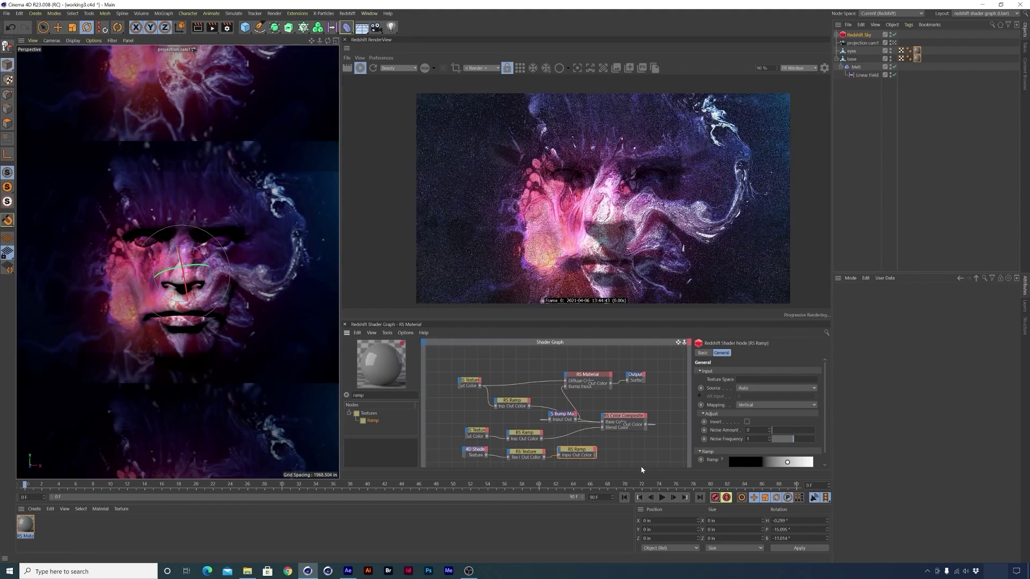
# - Spread out the bump nodes and add a second RS Color Composite node below the existing one
pyautogui.moveTo(581, 454); pyautogui.dragTo(585, 455)
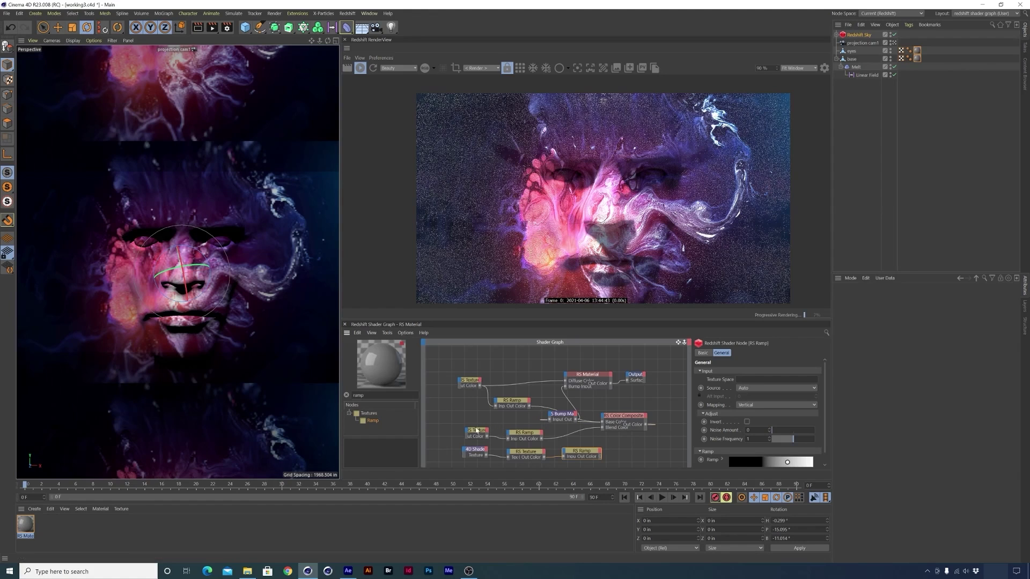
pyautogui.moveTo(476, 432); pyautogui.dragTo(468, 455)
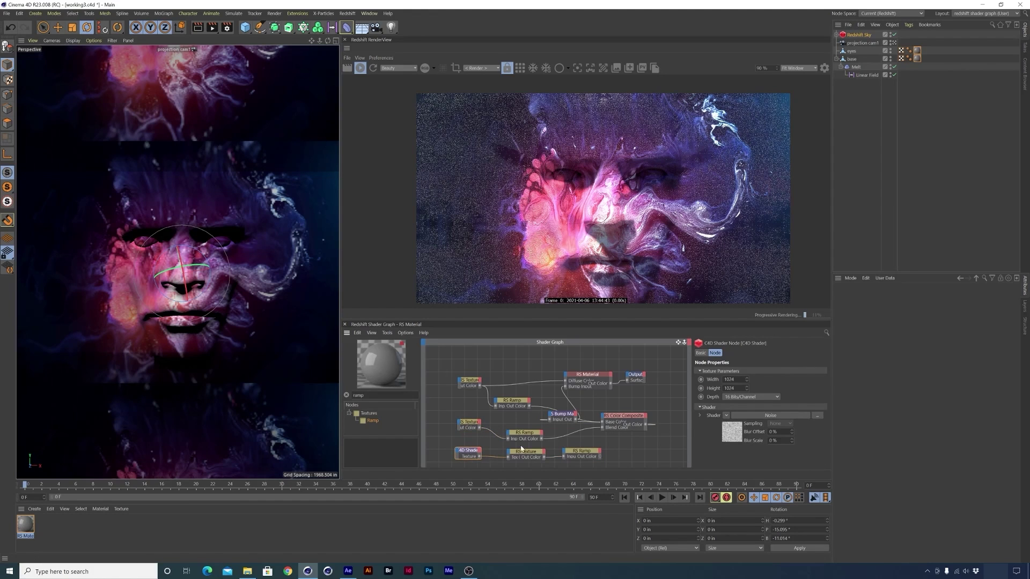
pyautogui.moveTo(631, 418); pyautogui.dragTo(638, 422)
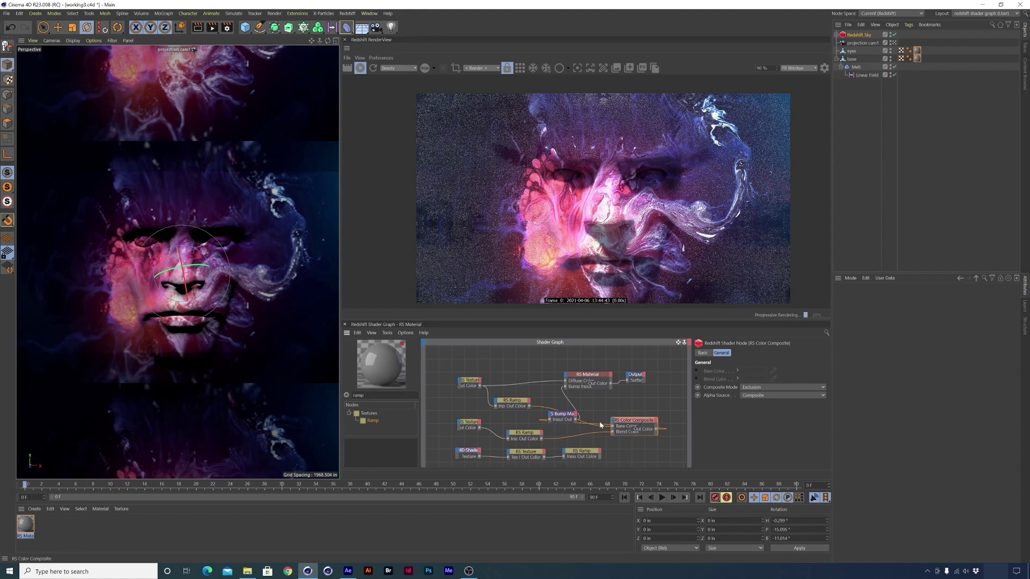
pyautogui.click(346, 394)
pyautogui.write('color comp')
pyautogui.moveTo(390, 421); pyautogui.dragTo(633, 443)
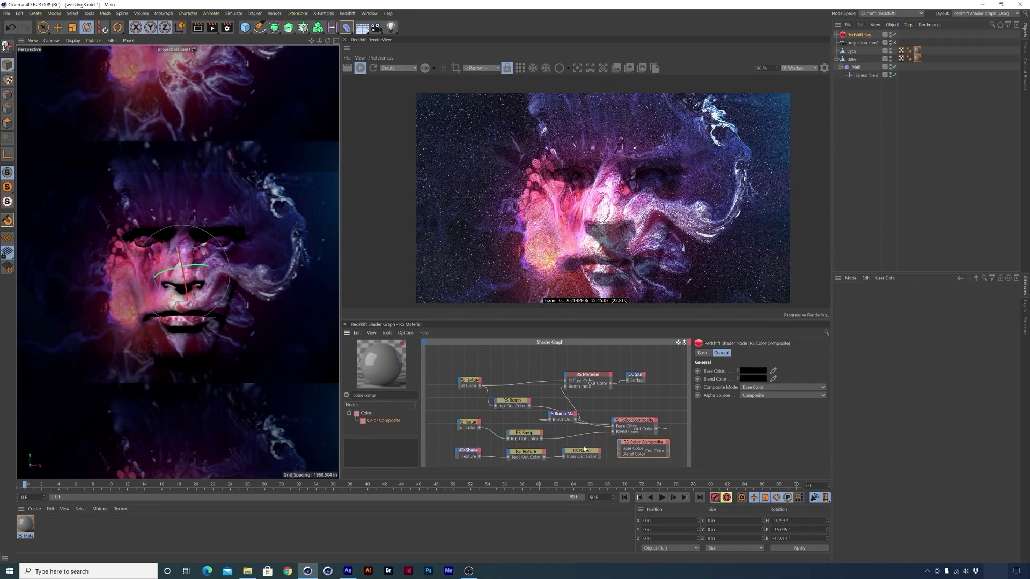
# - Feed the middle and noise ramps into the second RS Color Composite, preview it as the diffuse color, and set its mode to Average
pyautogui.moveTo(542, 439); pyautogui.dragTo(565, 381)
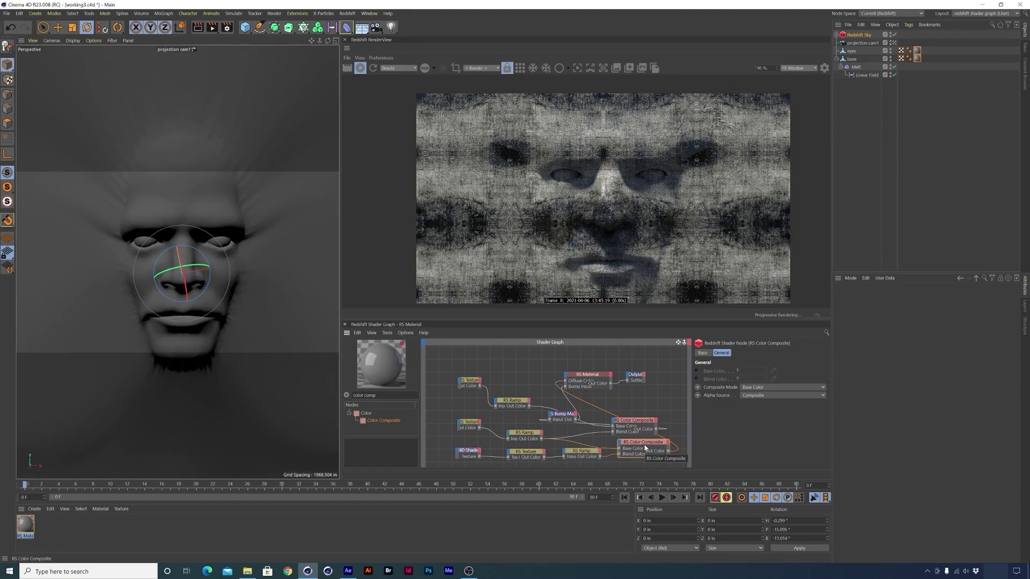
pyautogui.click(756, 387)
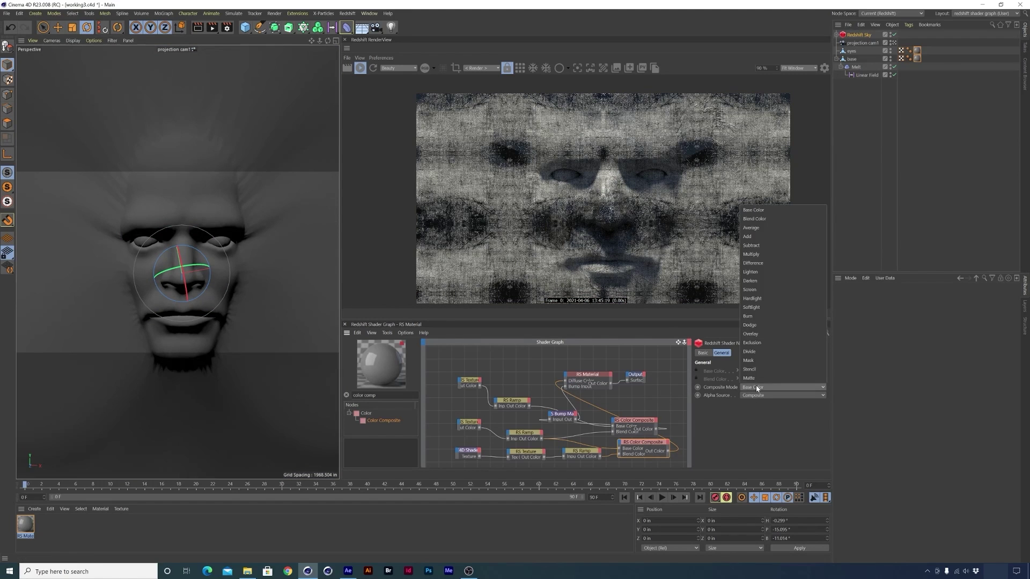
pyautogui.click(756, 219)
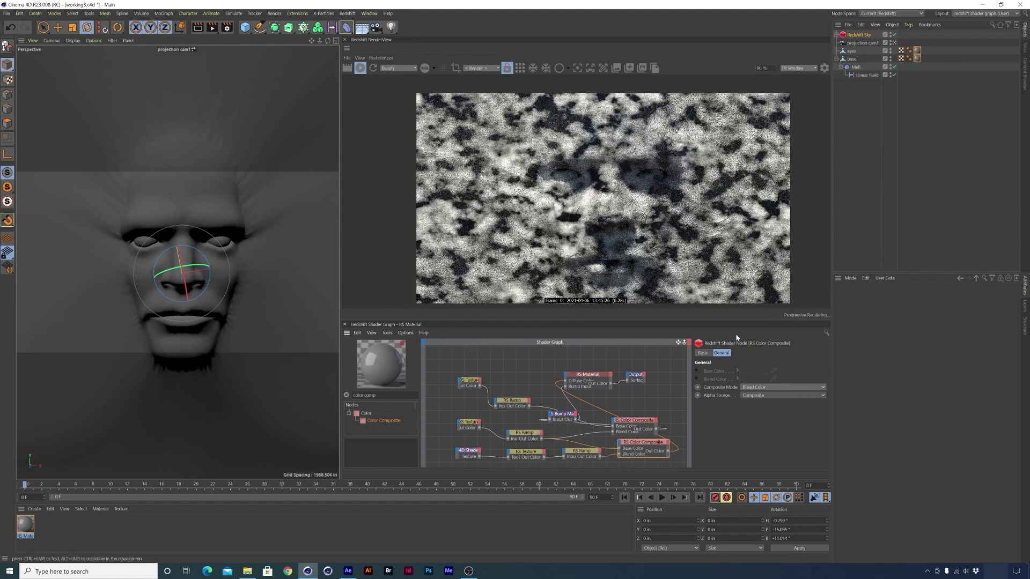
pyautogui.click(766, 387)
pyautogui.click(760, 228)
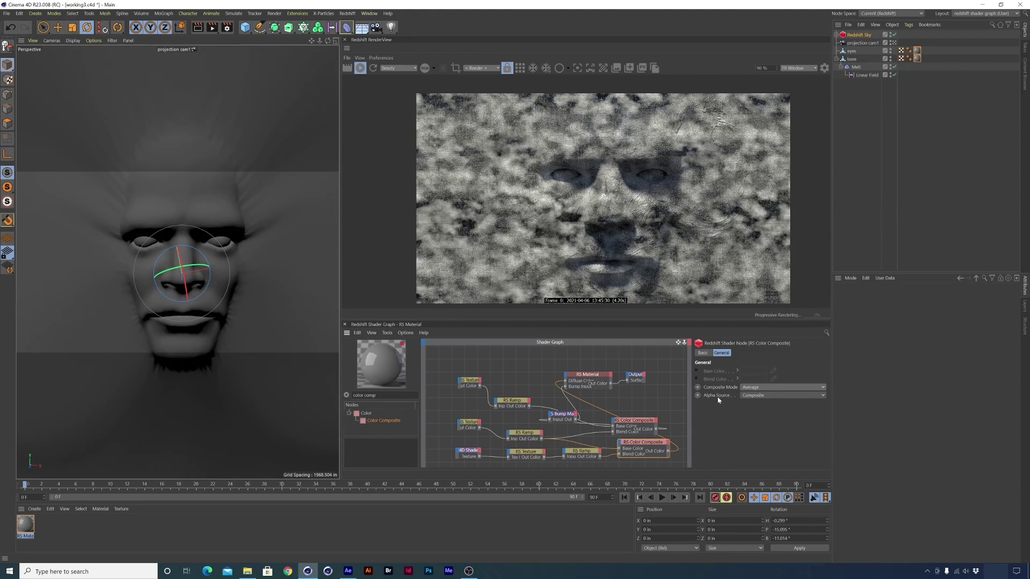
# - Try the Multiply mode on the second RS Color Composite and settle on Add as its composite mode
pyautogui.scroll(3, 604, 149)
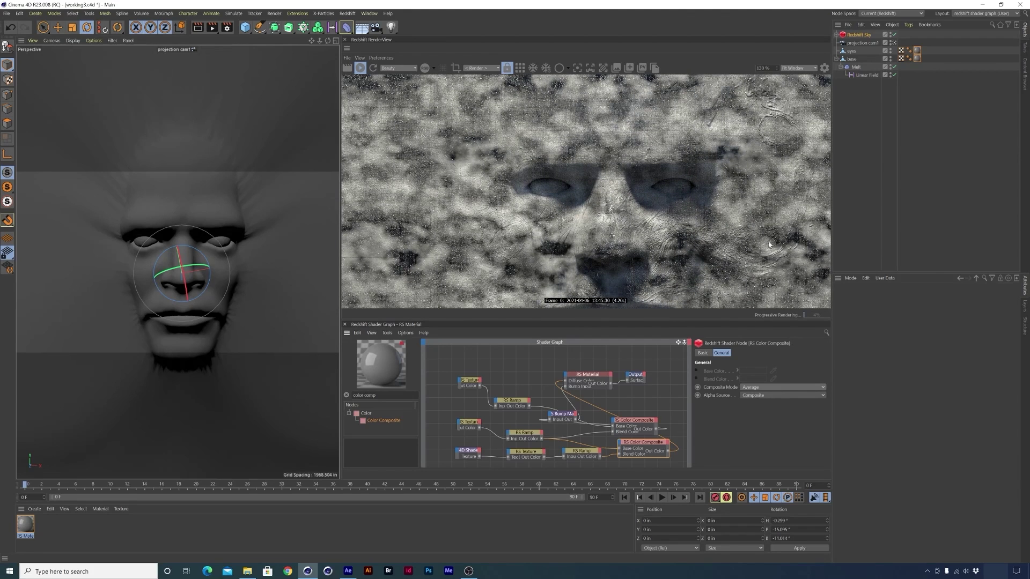
pyautogui.click(758, 388)
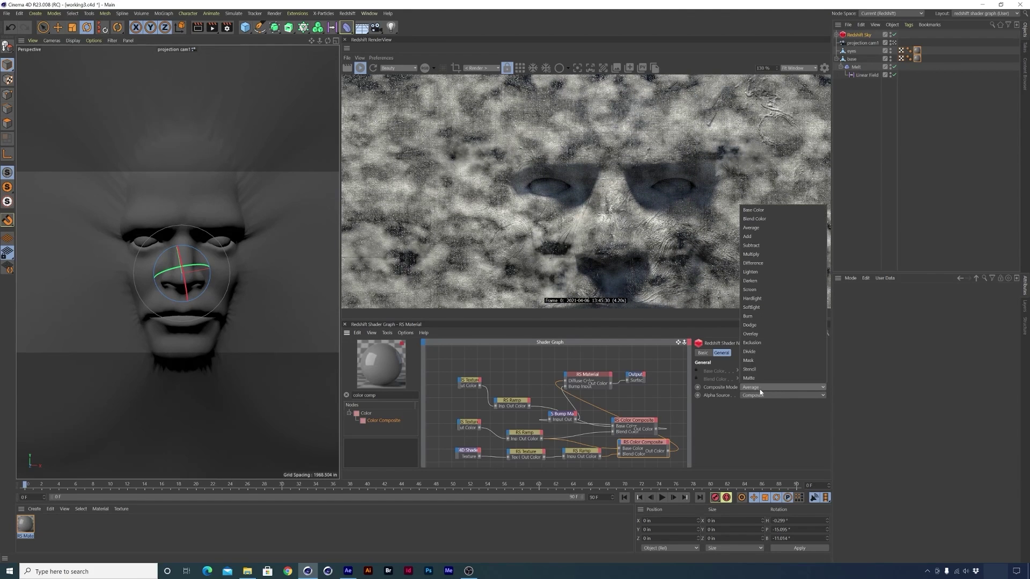
pyautogui.click(768, 255)
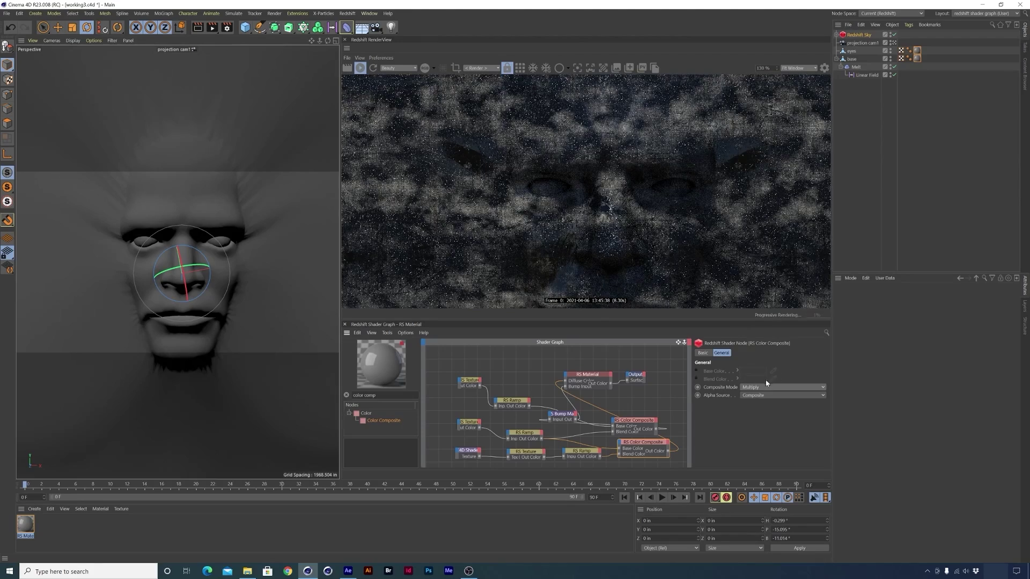
pyautogui.click(763, 386)
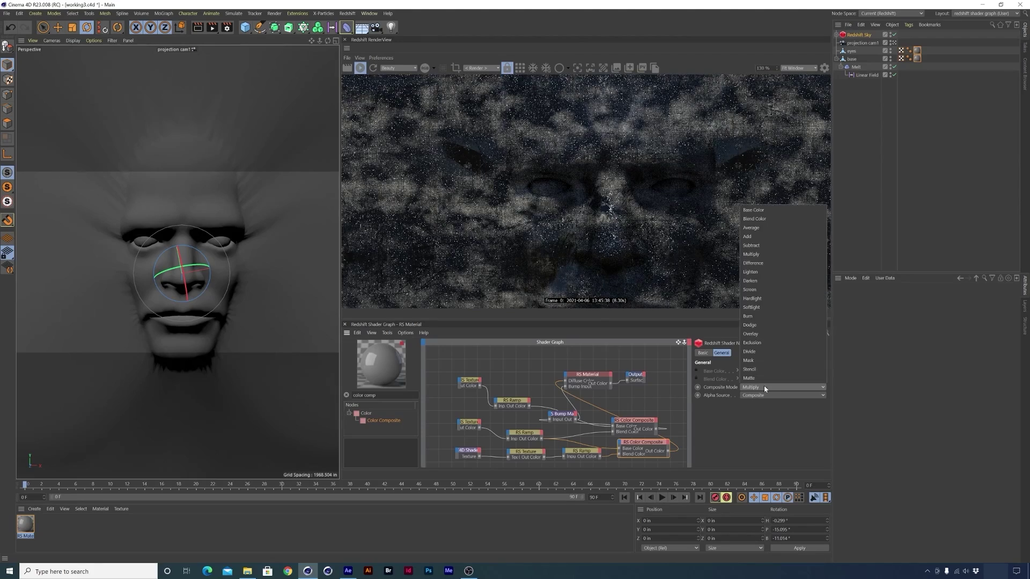
pyautogui.click(761, 237)
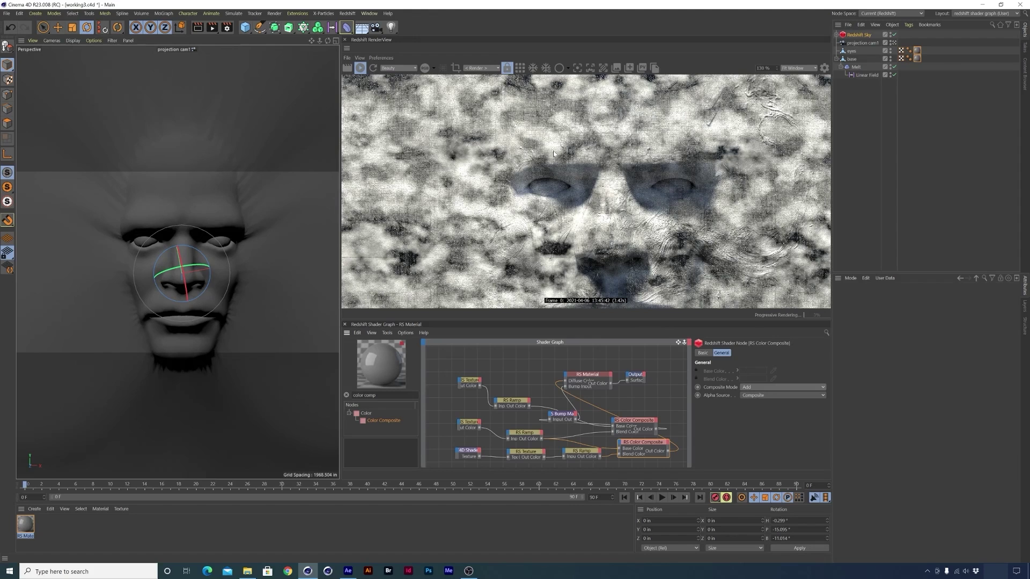
pyautogui.click(768, 392)
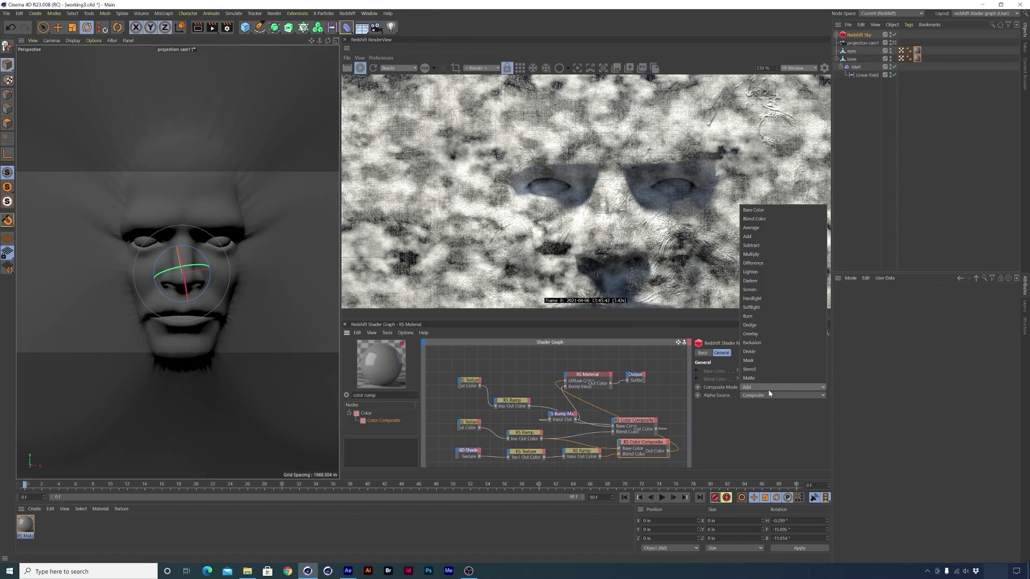
pyautogui.click(768, 390)
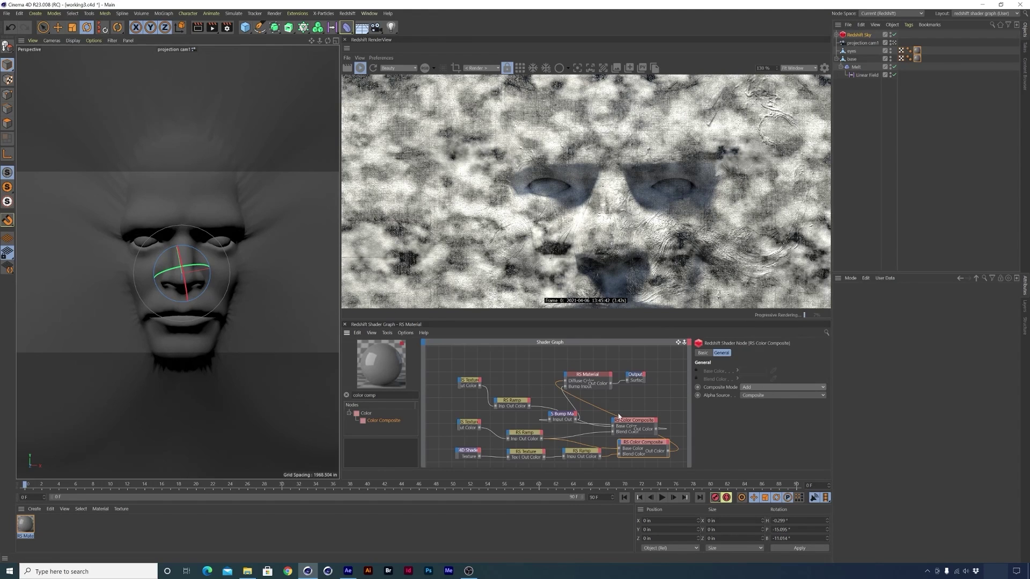
# - Route the second composite's output into the first composite's blend color, and reconnect the nebula RS Texture to the material's diffuse color
pyautogui.moveTo(622, 420); pyautogui.dragTo(641, 397)
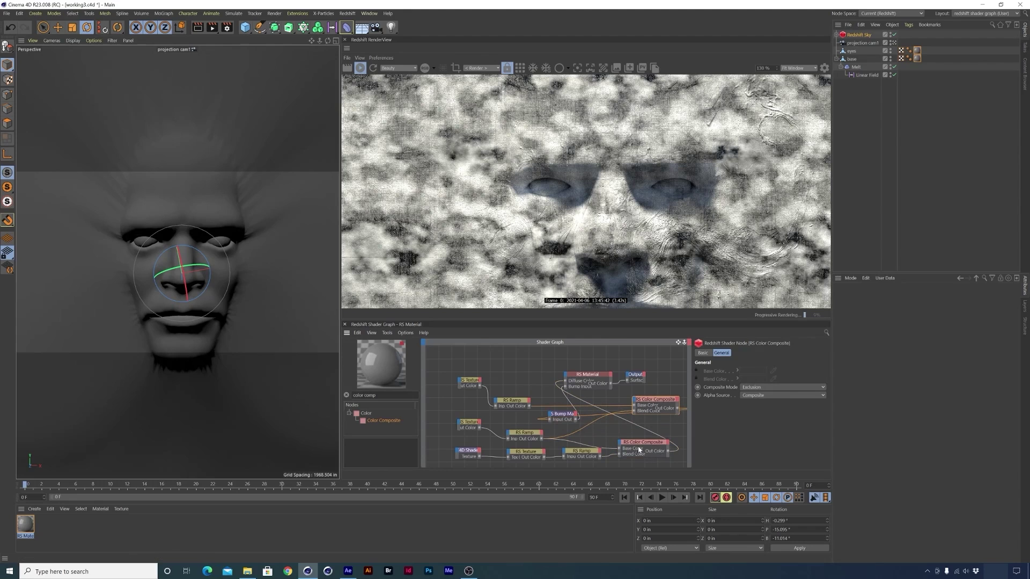
pyautogui.moveTo(643, 446); pyautogui.dragTo(624, 440, button='middle')
pyautogui.click(624, 439)
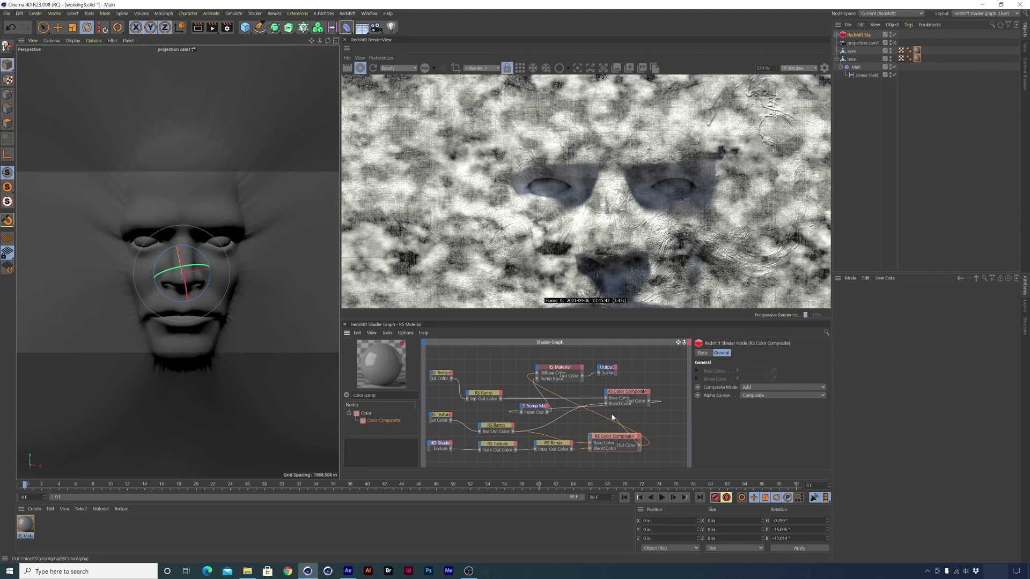
pyautogui.moveTo(606, 407); pyautogui.dragTo(606, 404)
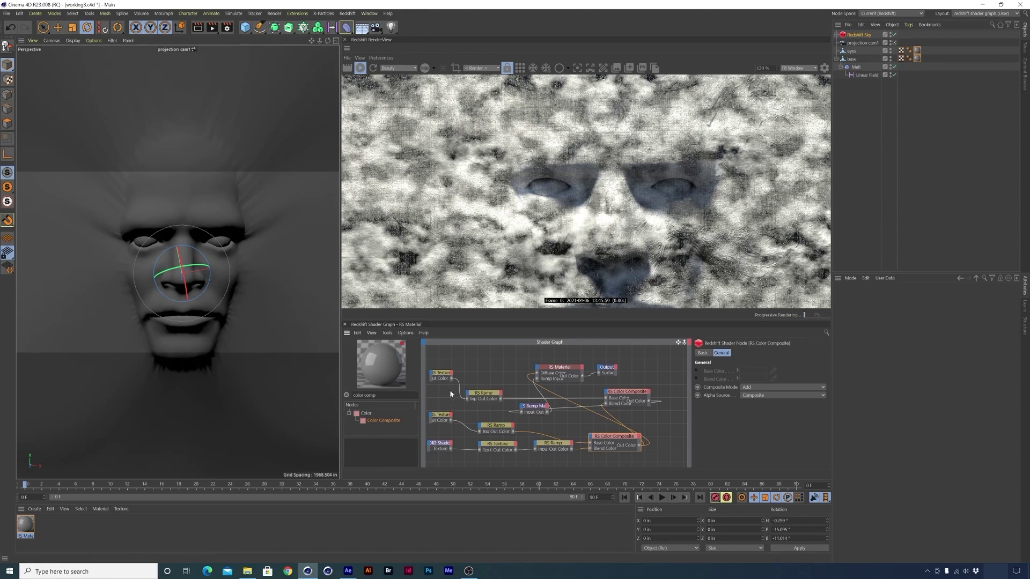
pyautogui.moveTo(451, 378); pyautogui.dragTo(537, 377)
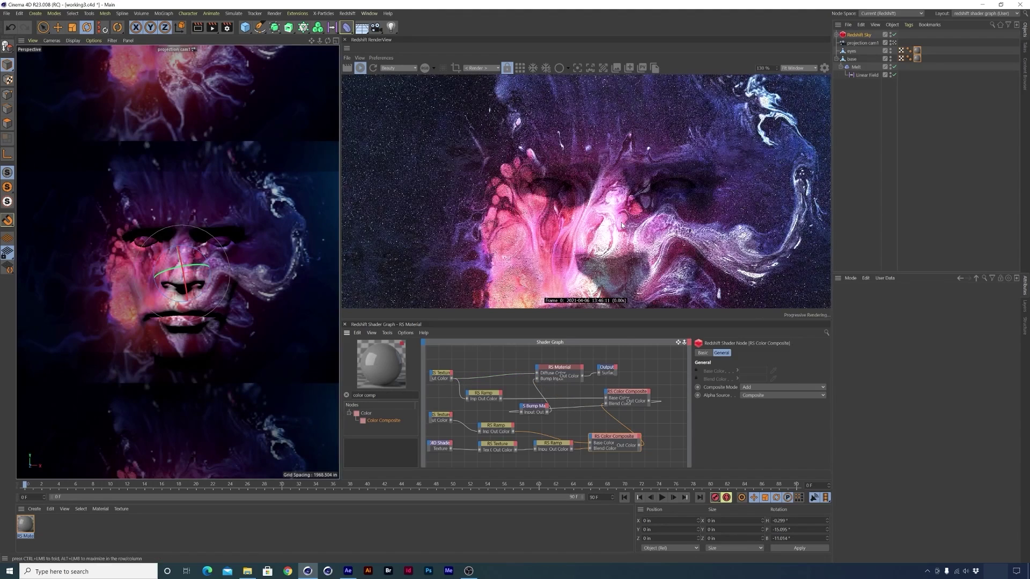
# - Restrict the Redshift preview to a render region covering the forehead
pyautogui.scroll(-3, 650, 237)
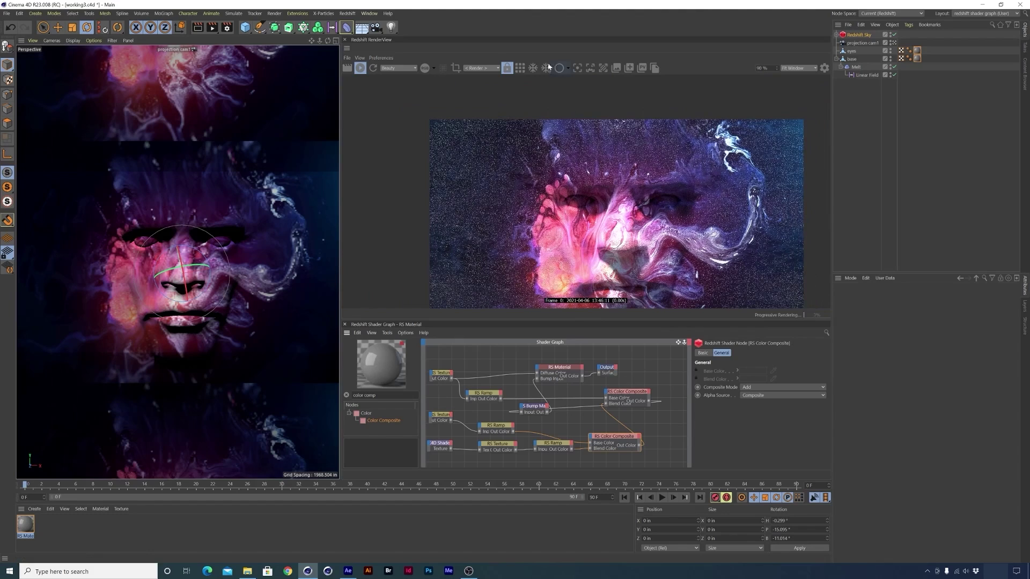
pyautogui.click(456, 67)
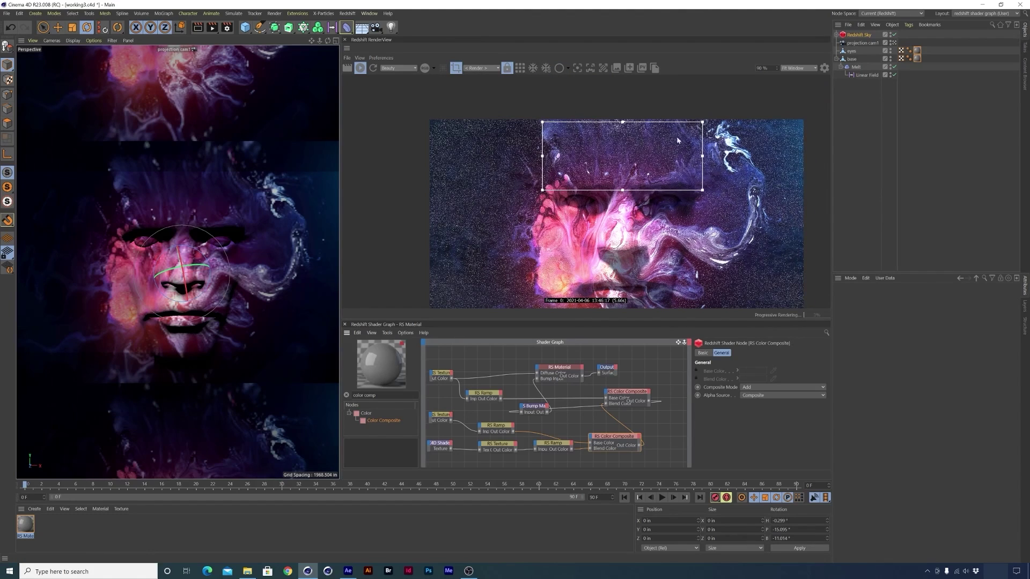
pyautogui.scroll(6, 677, 136)
pyautogui.scroll(-1, 597, 136)
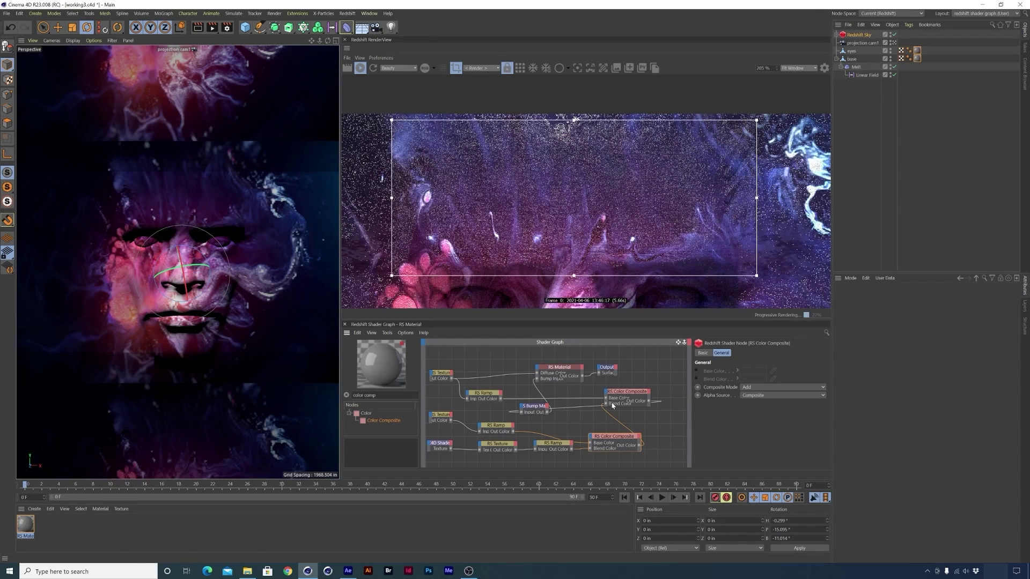
# - Set the RS Bump Map's height scale to 4
pyautogui.click(545, 409)
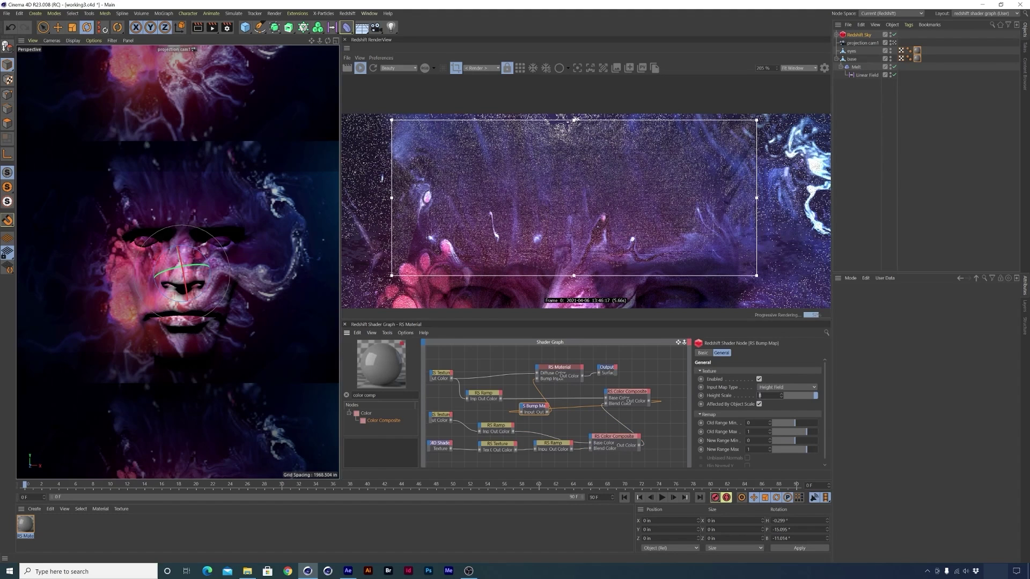
pyautogui.write('4')
pyautogui.press('Return')
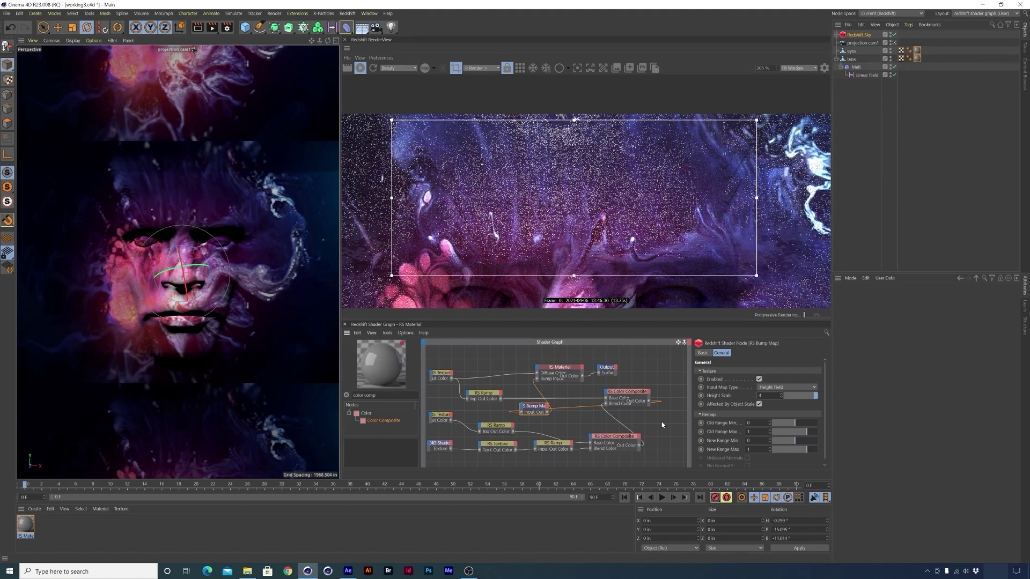
# - Set the RS Material's reflection roughness to about 0.337
pyautogui.click(571, 374)
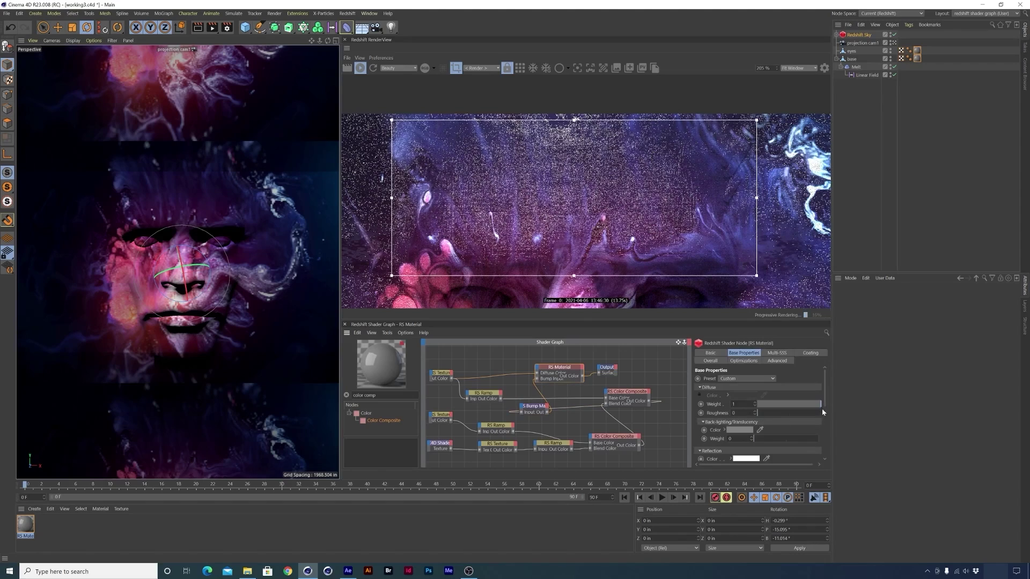
pyautogui.scroll(-3, 805, 414)
pyautogui.moveTo(764, 421); pyautogui.dragTo(780, 423)
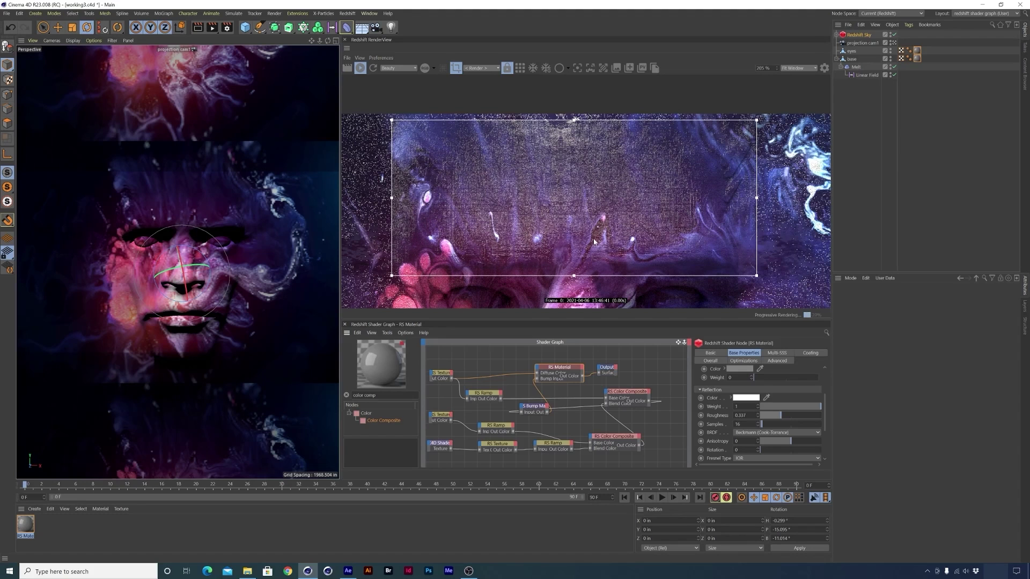
pyautogui.scroll(-3, 607, 202)
pyautogui.scroll(3, 610, 190)
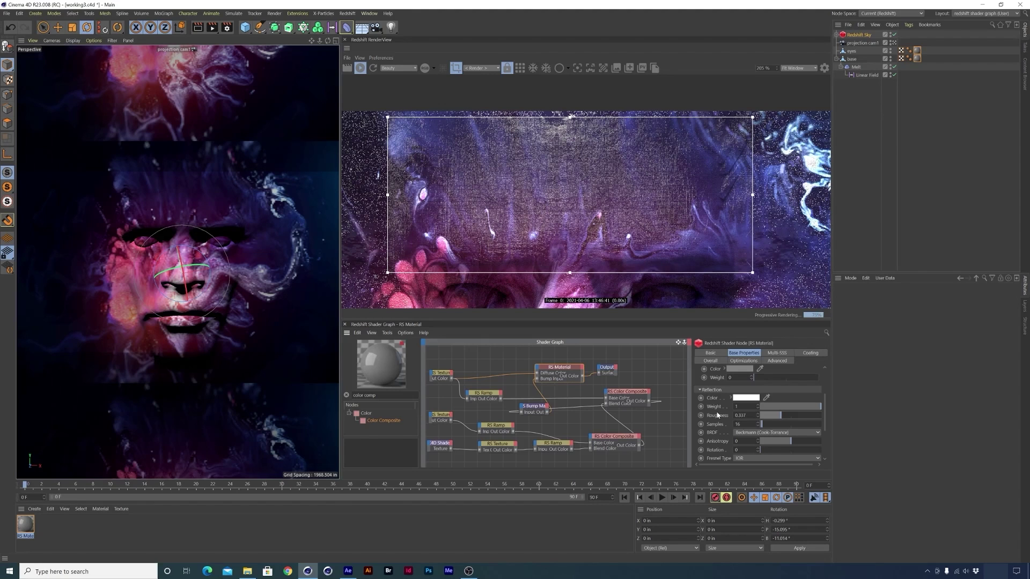
# - Darken the white knot of the middle RS Ramp to a color value of about 65% to soften its bump contribution
pyautogui.click(495, 425)
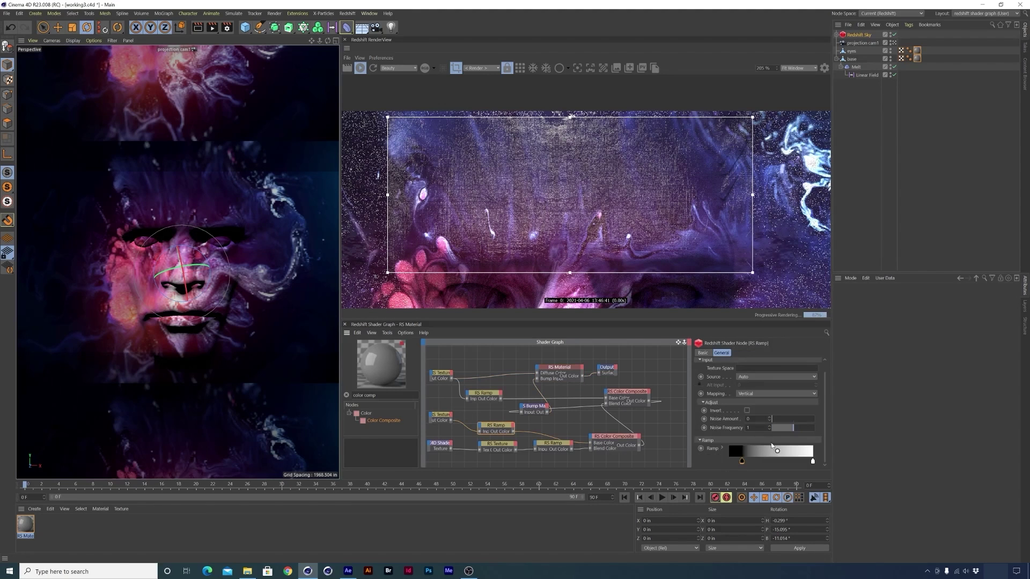
pyautogui.click(812, 461)
pyautogui.click(721, 447)
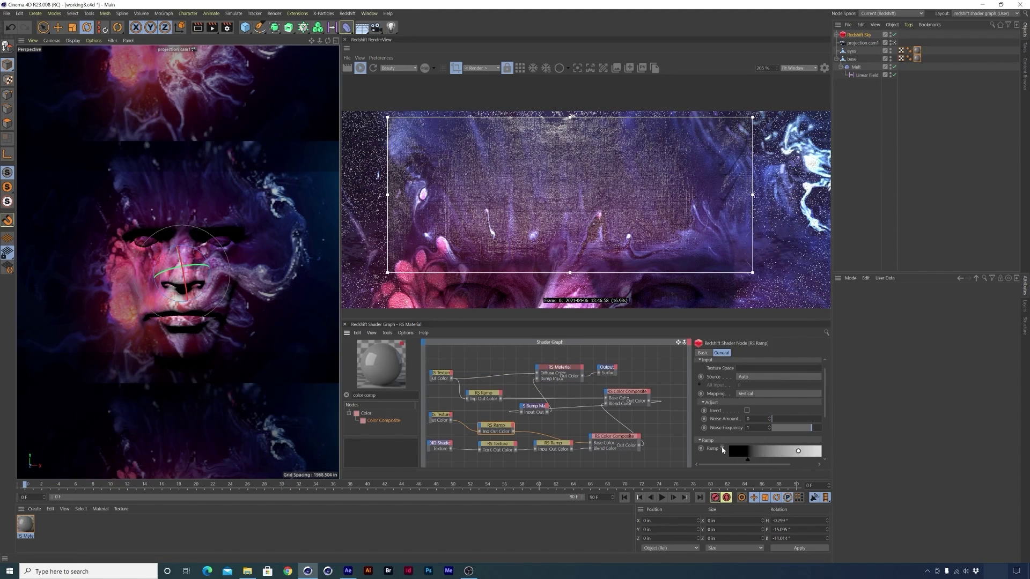
pyautogui.moveTo(827, 408); pyautogui.dragTo(831, 432)
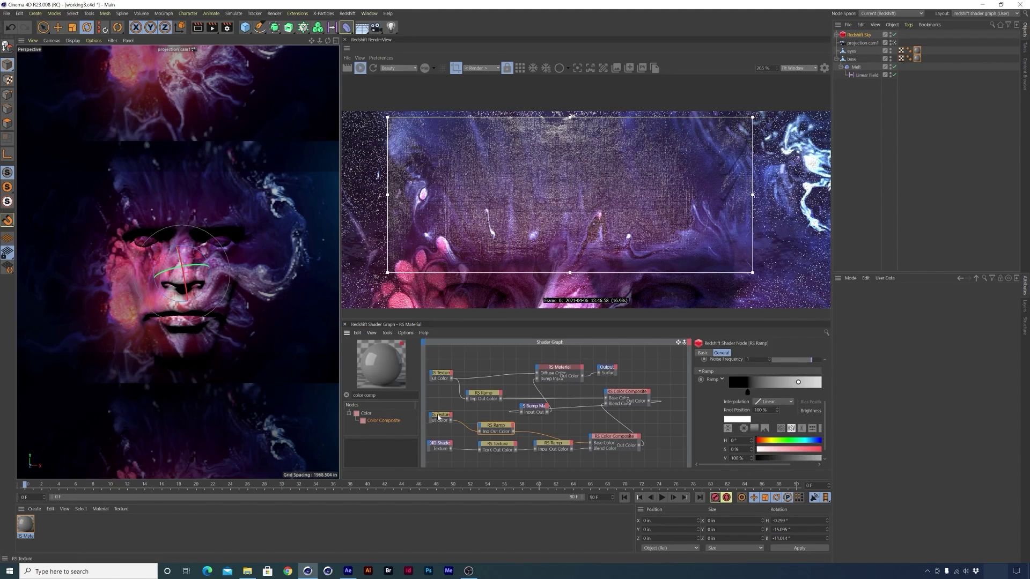
pyautogui.scroll(-2, 826, 441)
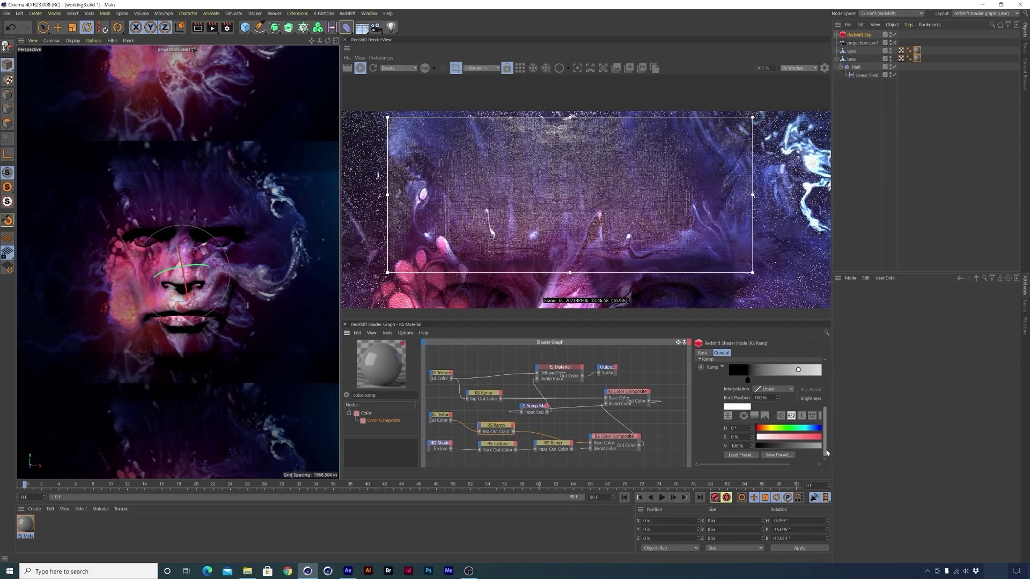
pyautogui.moveTo(783, 467); pyautogui.dragTo(810, 471)
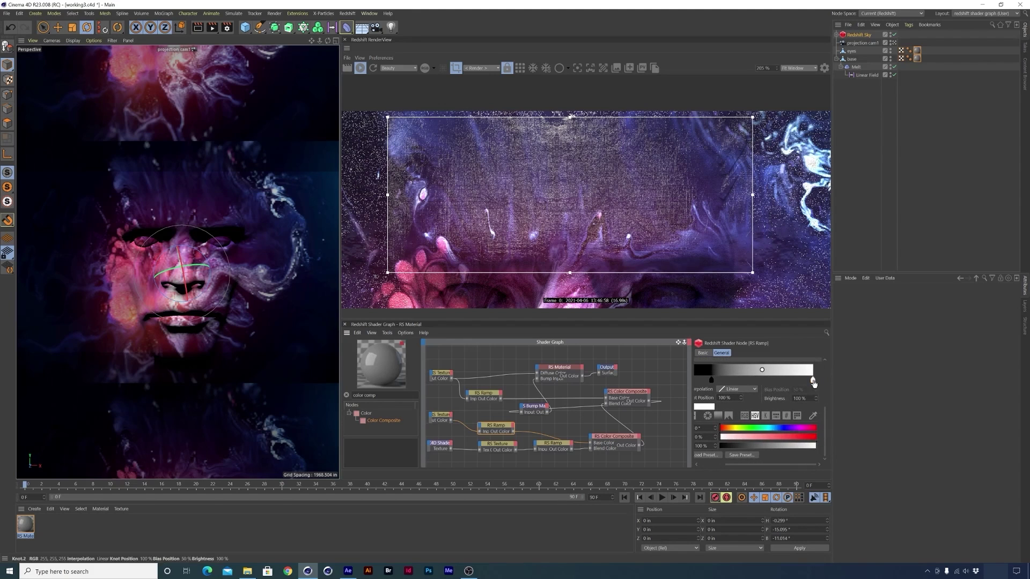
pyautogui.moveTo(813, 445); pyautogui.dragTo(782, 448)
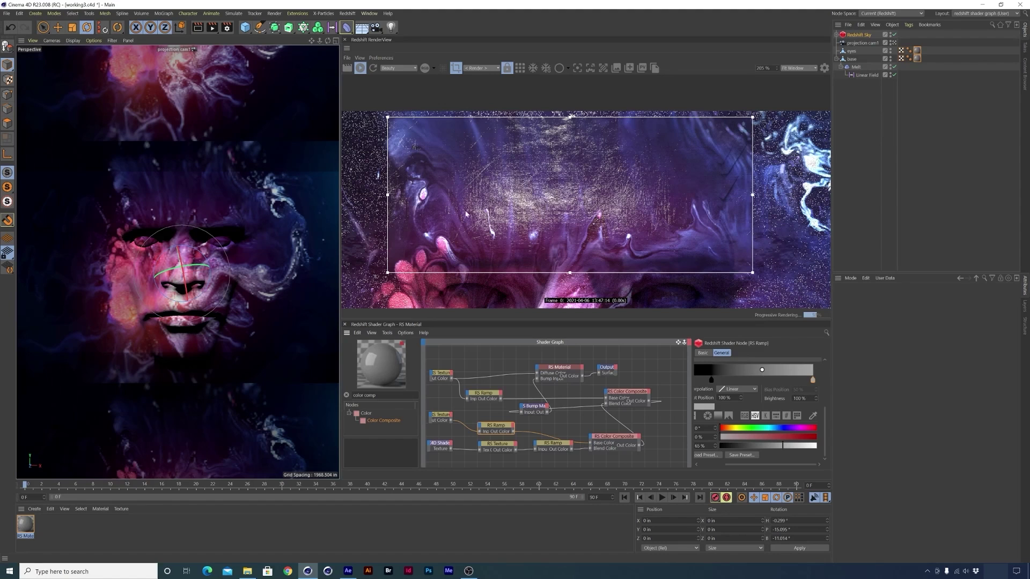
# - Move the noise ramp's black knot to about 24% and its white knot to about 73%
pyautogui.click(507, 447)
pyautogui.click(435, 445)
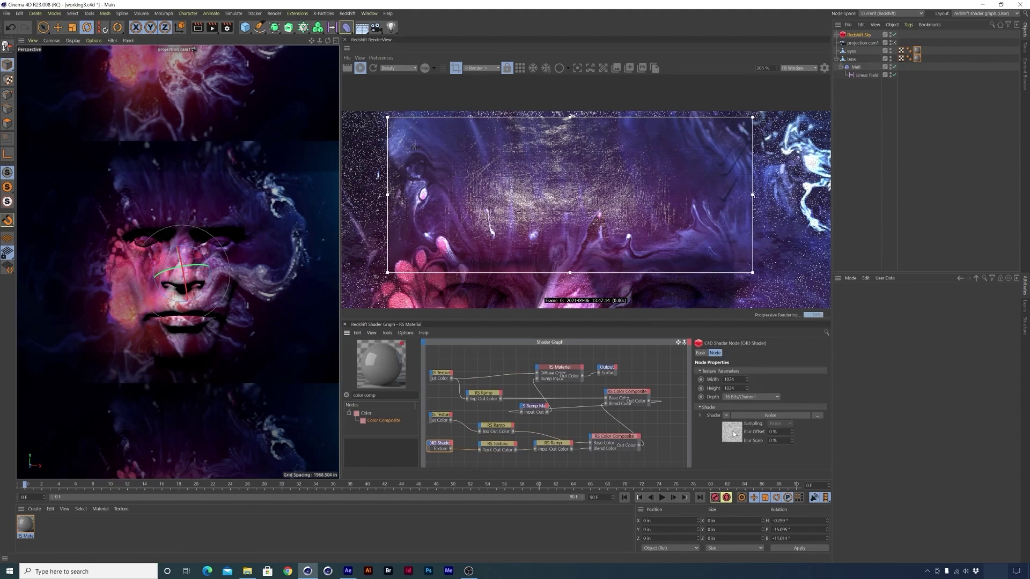
pyautogui.click(733, 432)
pyautogui.click(553, 444)
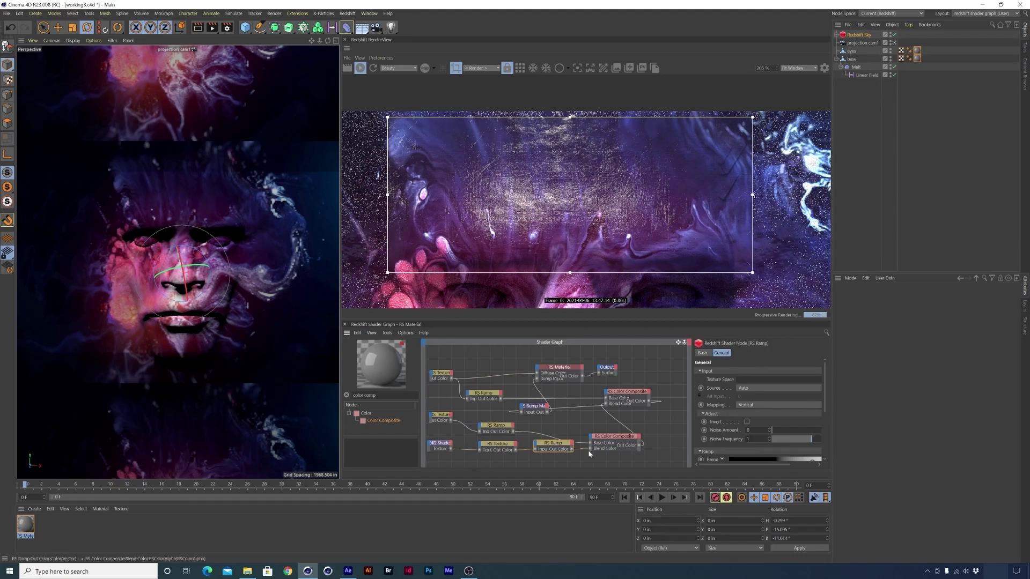
pyautogui.scroll(-3, 824, 402)
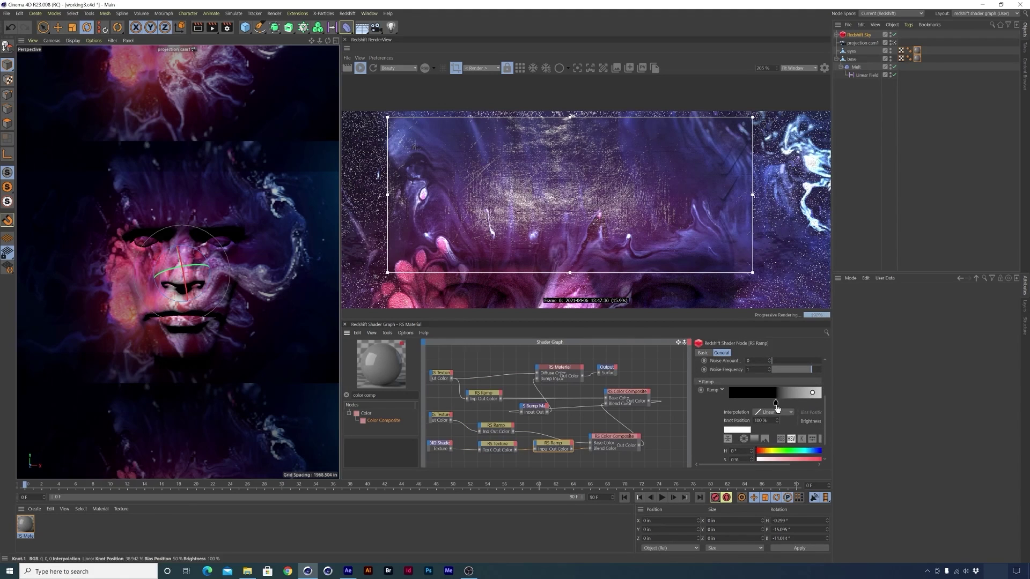
pyautogui.moveTo(774, 403); pyautogui.dragTo(757, 403)
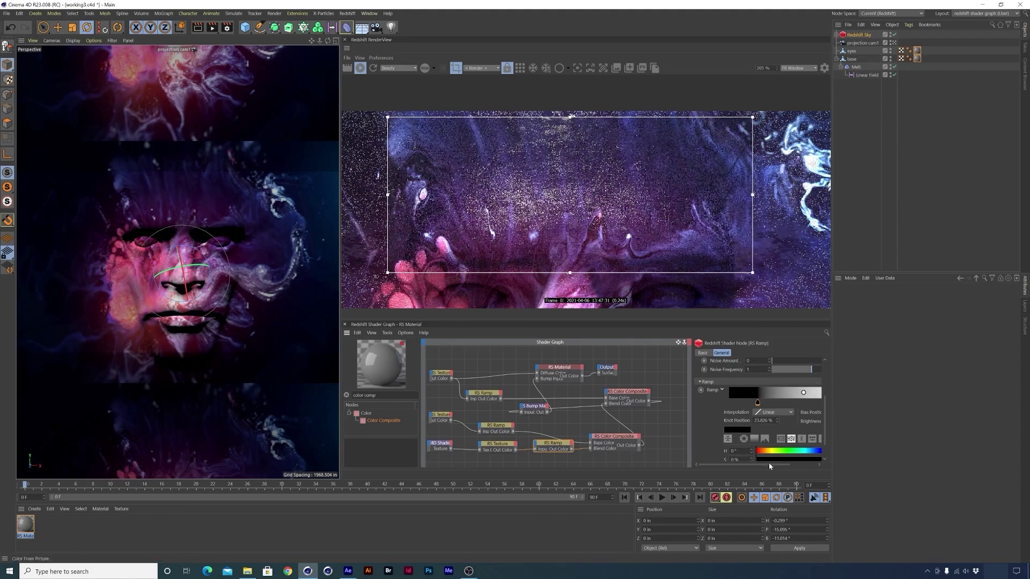
pyautogui.moveTo(765, 465); pyautogui.dragTo(796, 465)
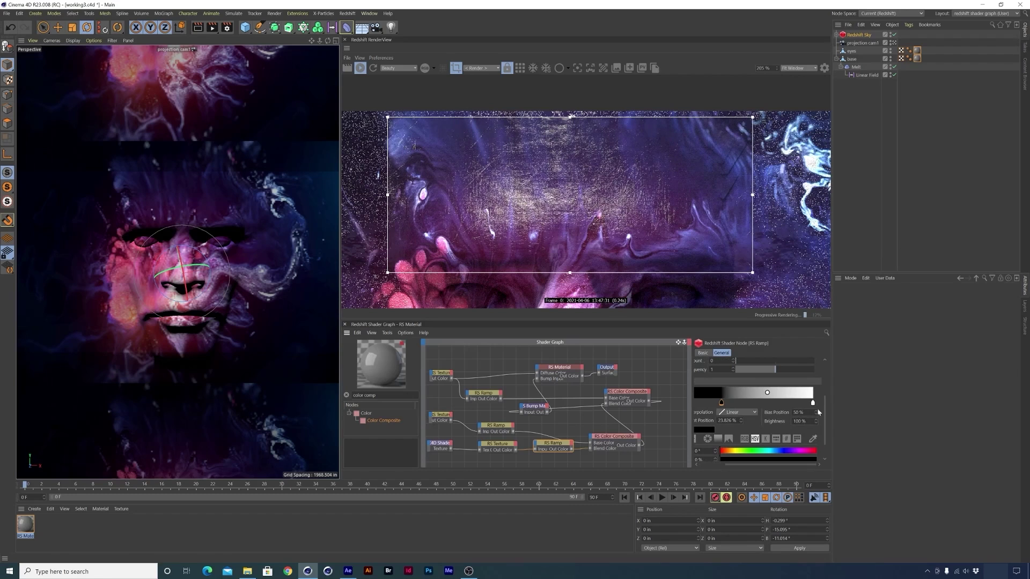
pyautogui.moveTo(812, 403); pyautogui.dragTo(781, 406)
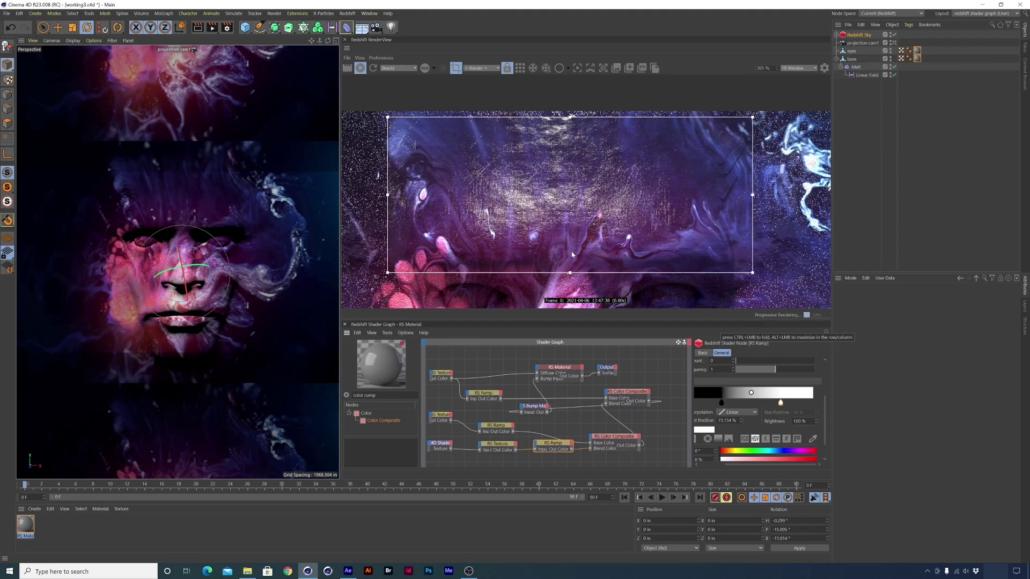
# - Turn off the render region so the whole face renders in the Redshift RenderView
pyautogui.scroll(-3, 624, 257)
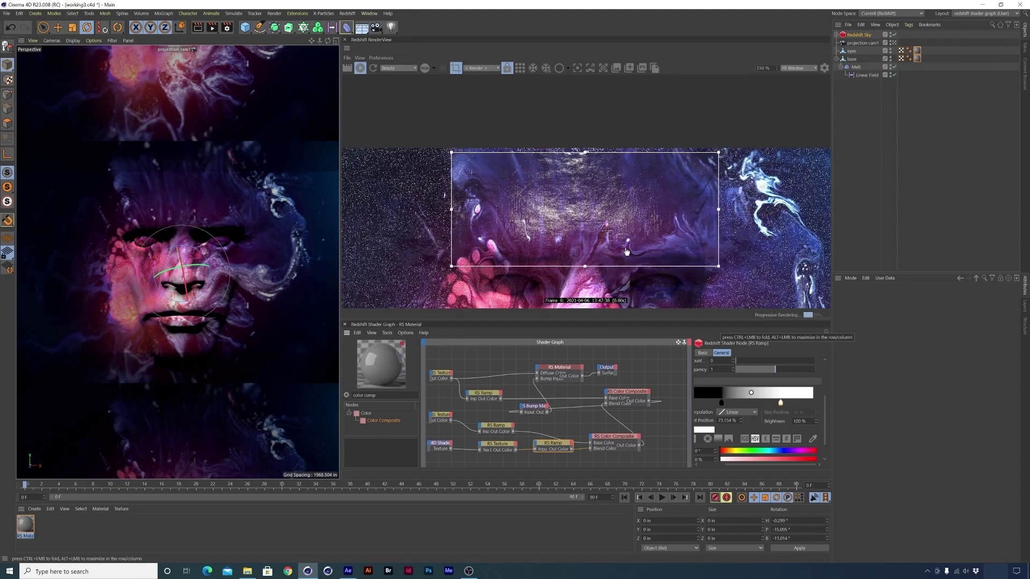
pyautogui.scroll(-2, 626, 127)
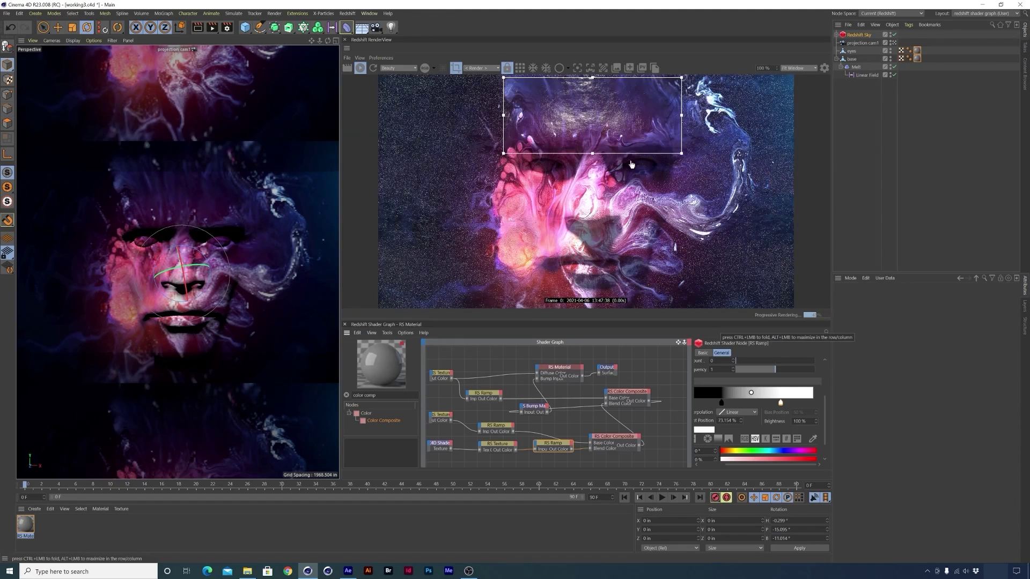
pyautogui.click(460, 68)
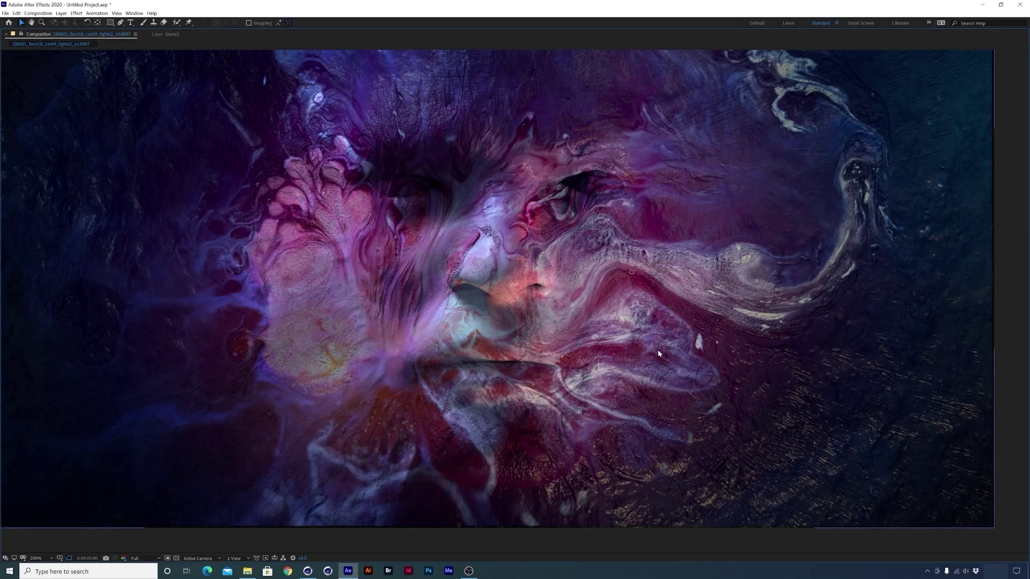
# - Examine the surface detail across the finished face render in After Effects, and return to Cinema 4D
pyautogui.scroll(1, 530, 323)
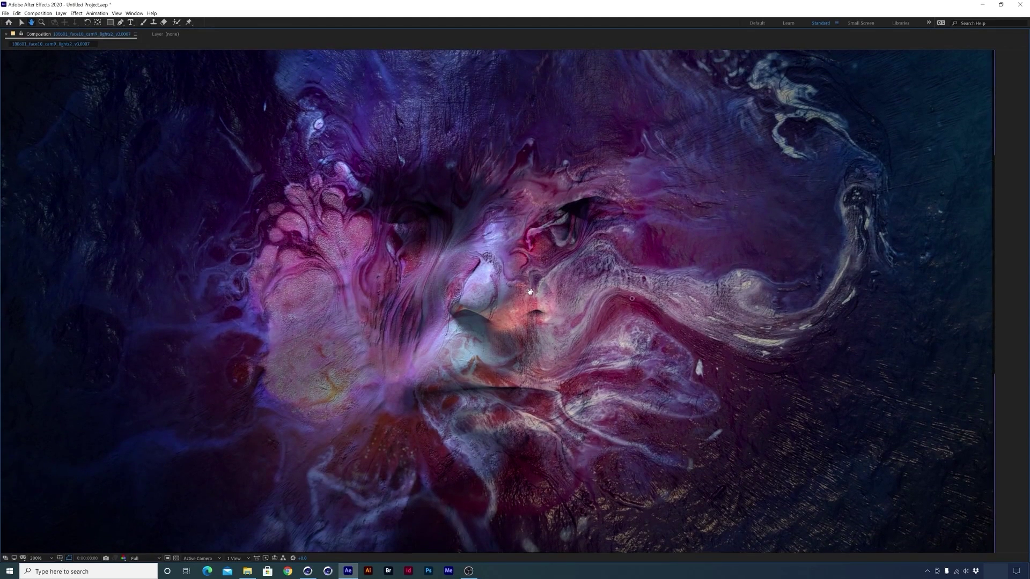
pyautogui.moveTo(584, 284); pyautogui.dragTo(568, 381)
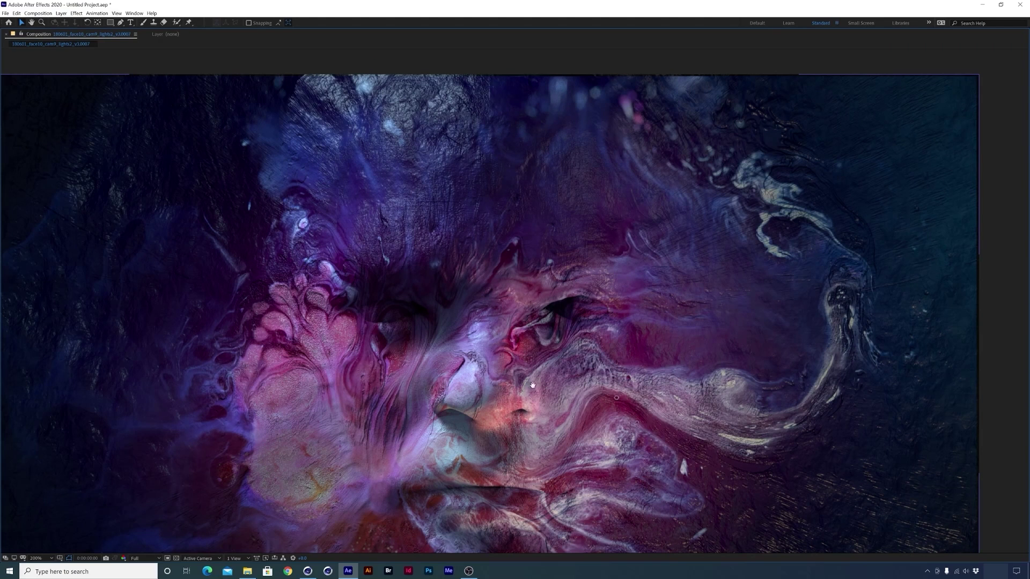
pyautogui.scroll(-1, 429, 199)
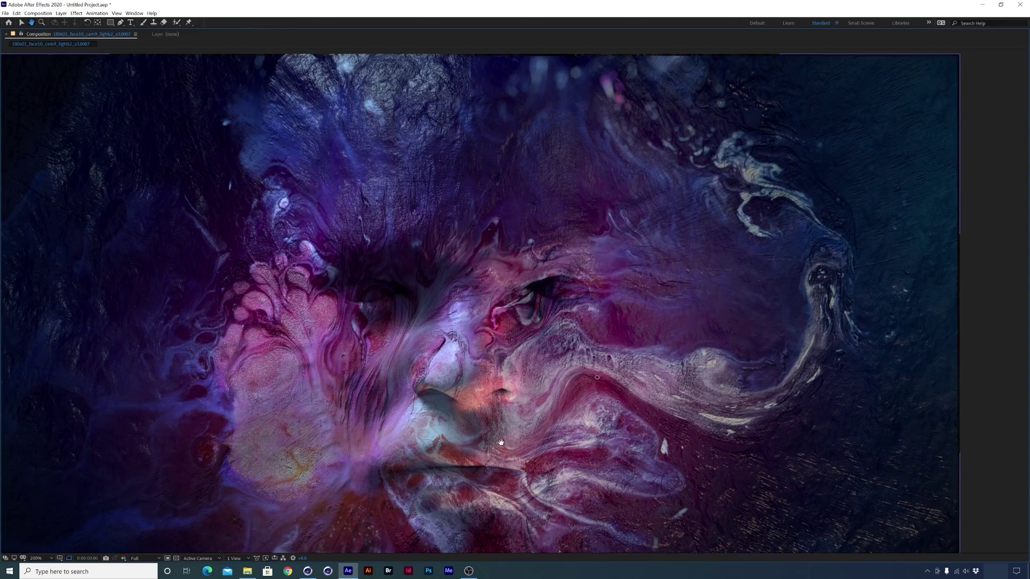
pyautogui.scroll(-5, 440, 247)
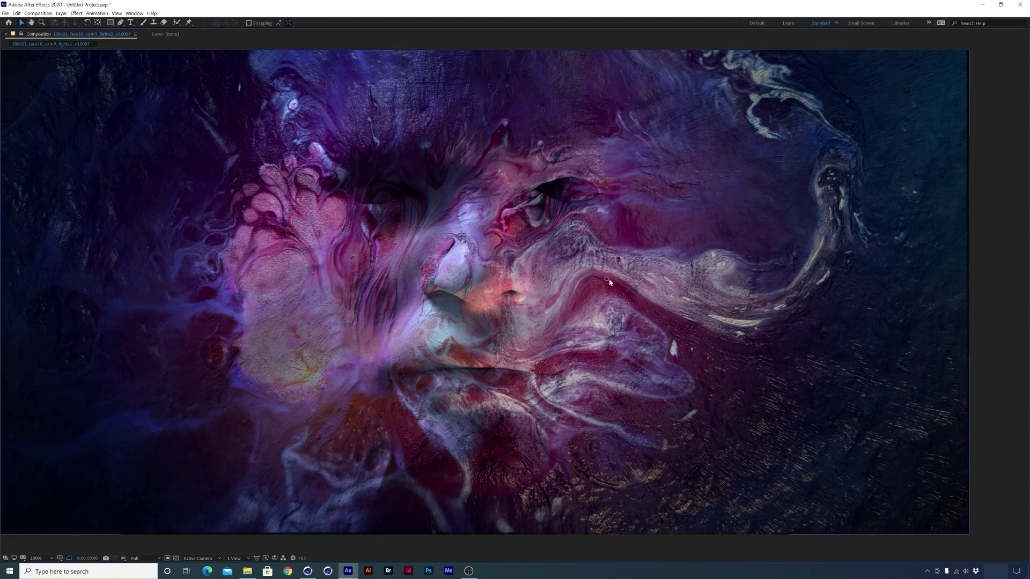
pyautogui.hotkey('alt', 'Tab')
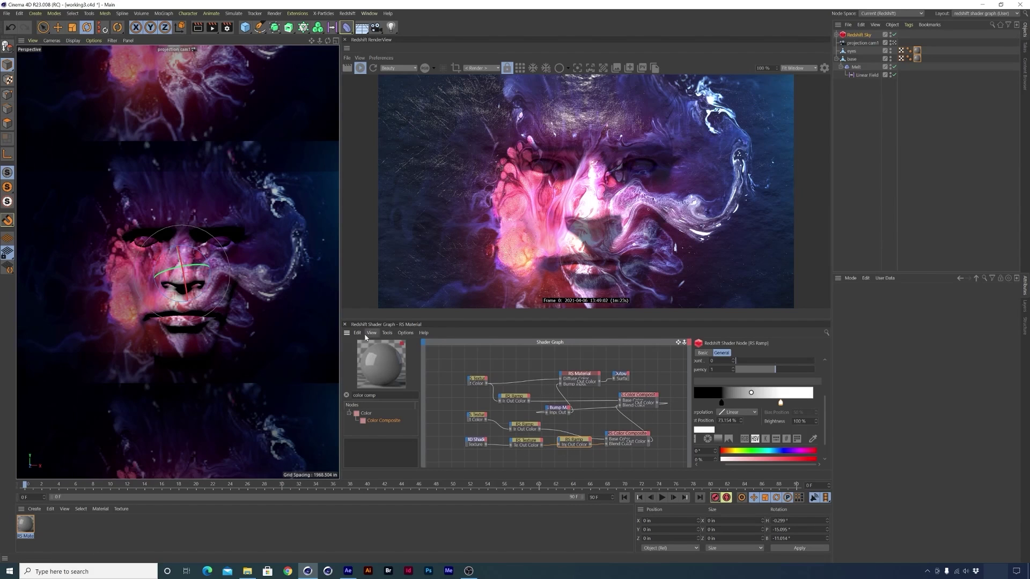
# - Auto-arrange the RS Material's shader nodes with Layout Graph
pyautogui.click(386, 333)
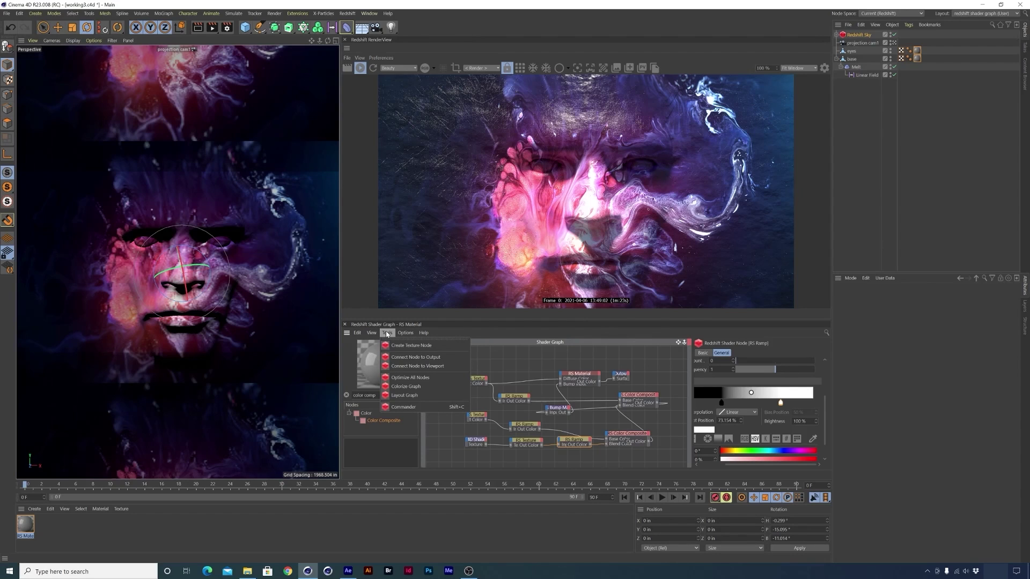
pyautogui.click(413, 398)
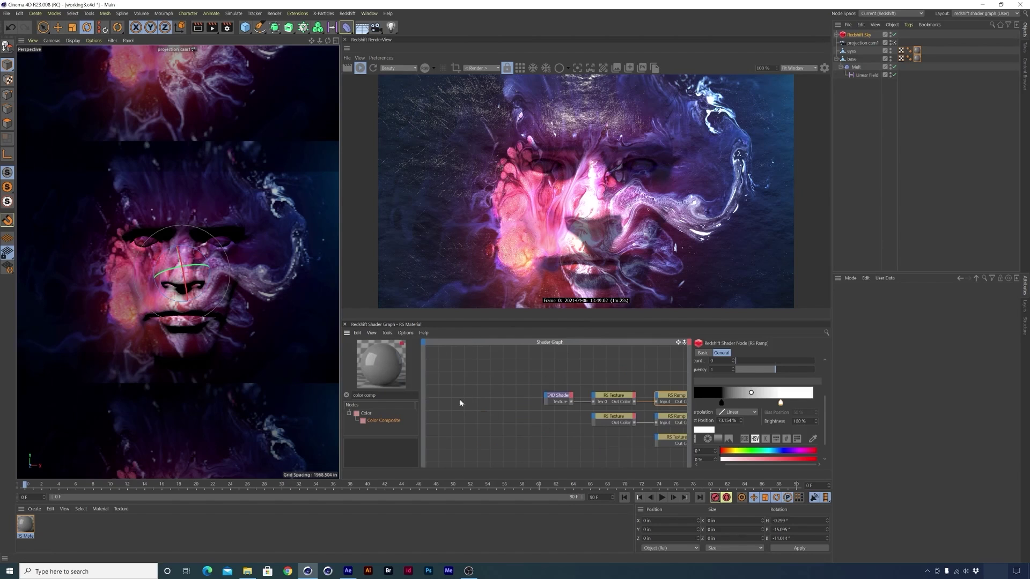
pyautogui.moveTo(557, 432); pyautogui.dragTo(533, 427, button='middle')
pyautogui.scroll(-3, 555, 397)
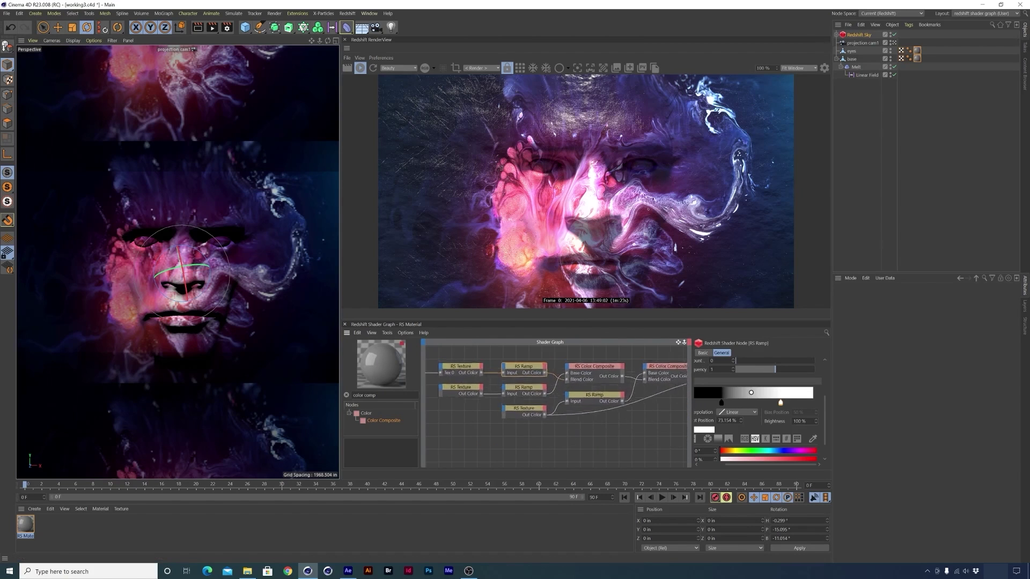
pyautogui.scroll(-2, 639, 442)
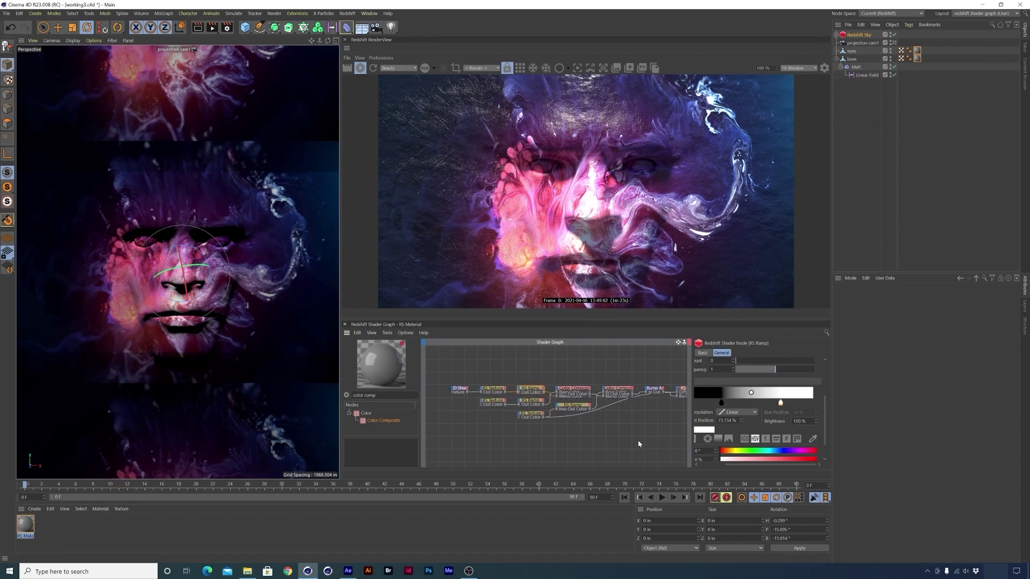
pyautogui.moveTo(552, 429); pyautogui.dragTo(560, 424, button='middle')
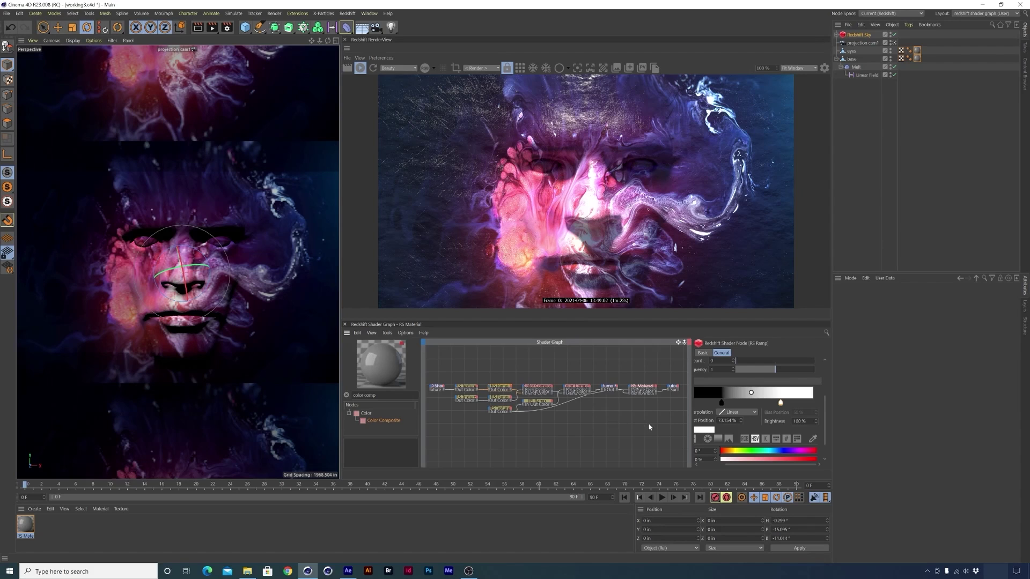
# - Add a new Ramp node and a Displacement node to the shader graph below the existing nodes
pyautogui.click(375, 396)
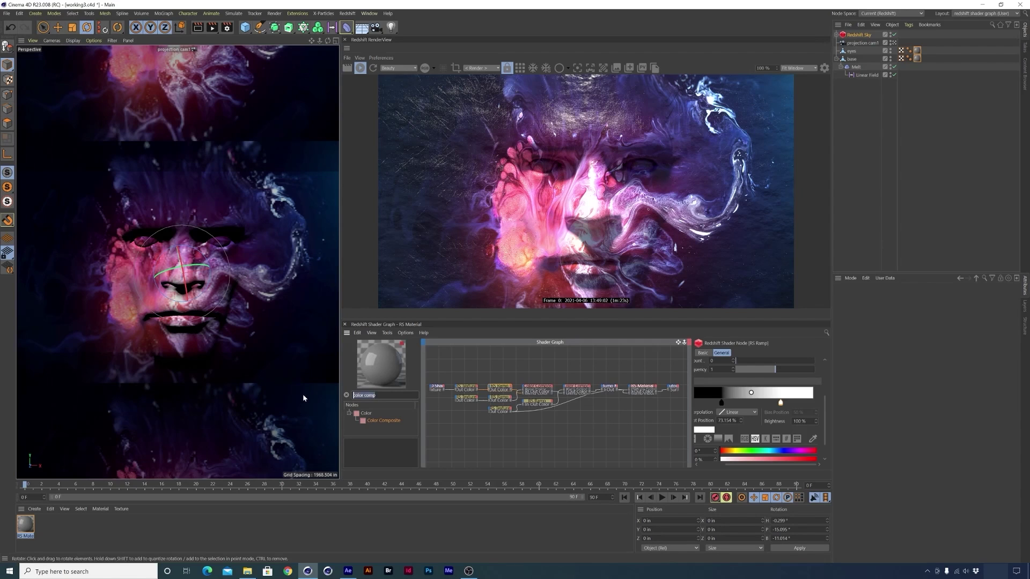
pyautogui.write('ramp')
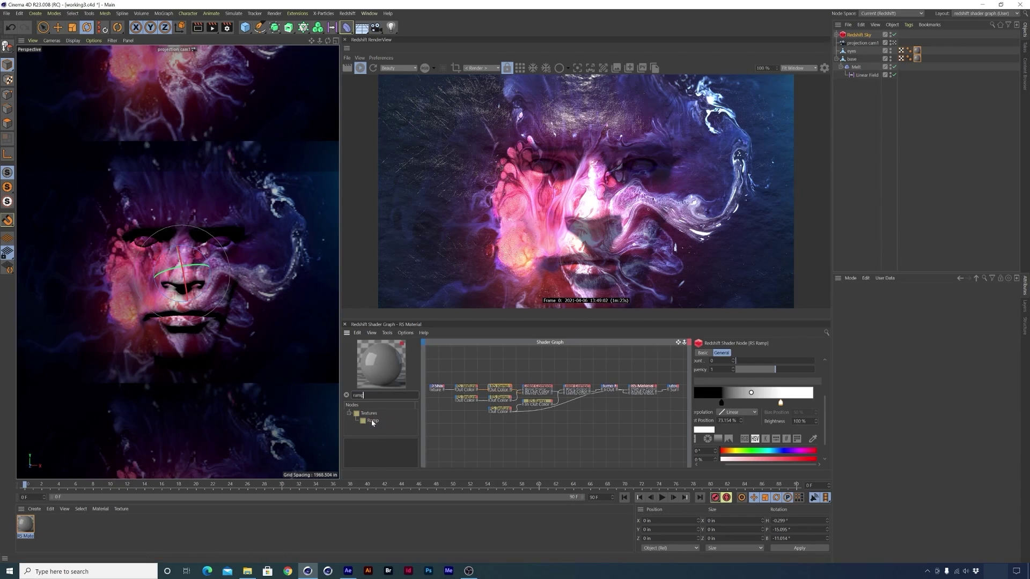
pyautogui.moveTo(371, 419); pyautogui.dragTo(568, 421)
pyautogui.write('dis')
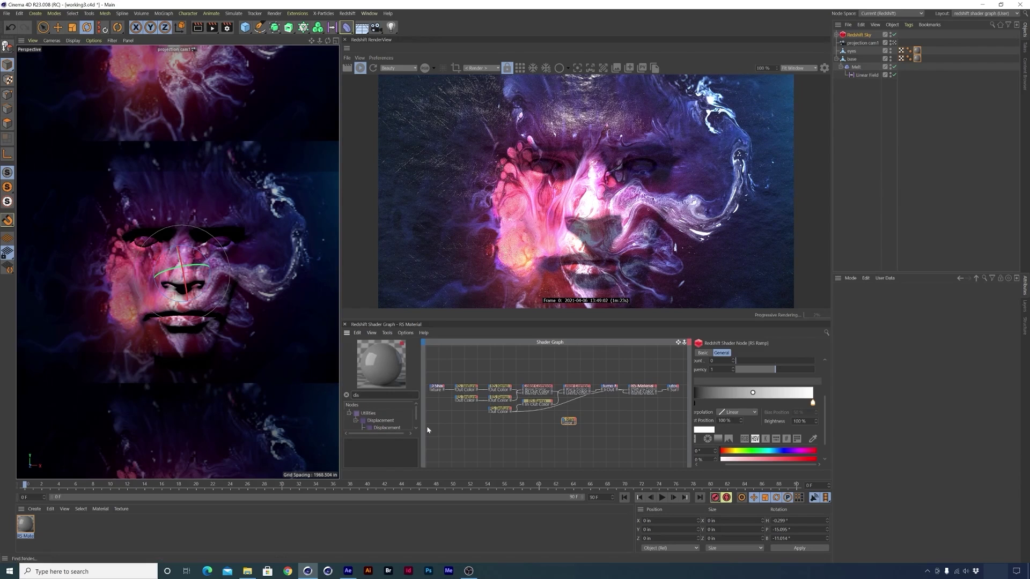
pyautogui.click(388, 428)
pyautogui.moveTo(389, 427); pyautogui.dragTo(606, 421)
pyautogui.scroll(3, 583, 425)
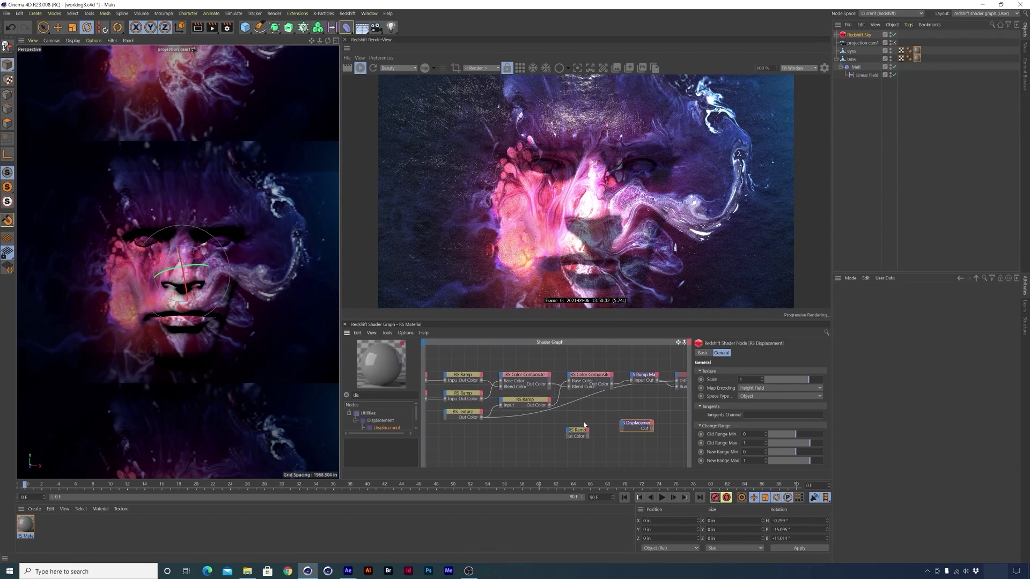
# - Connect the lowest RS Texture to the new RS Ramp, and feed the ramp into the Displacement node's texture map
pyautogui.click(472, 415)
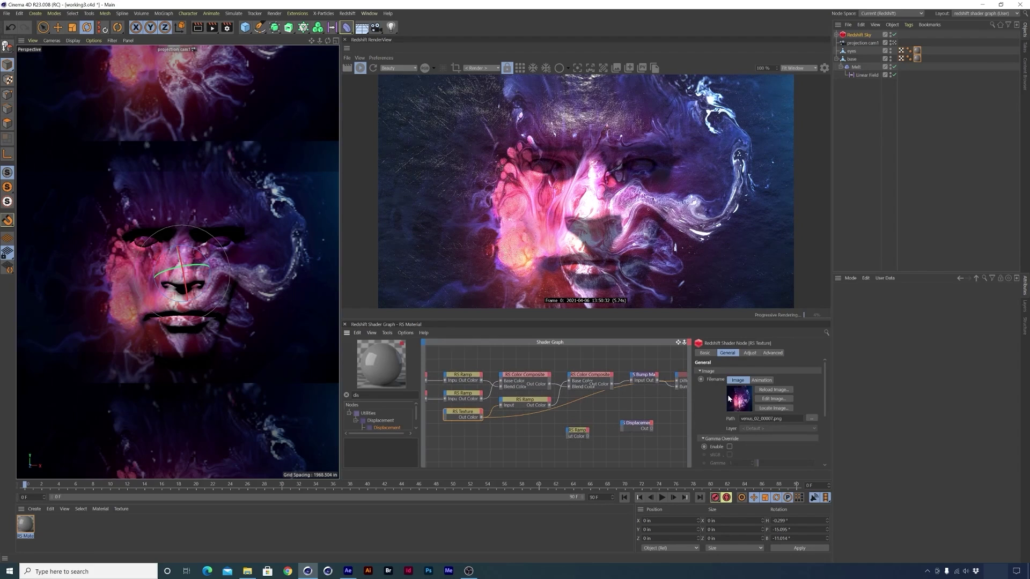
pyautogui.moveTo(481, 417); pyautogui.dragTo(571, 436)
pyautogui.click(610, 436)
pyautogui.moveTo(578, 435); pyautogui.dragTo(625, 427)
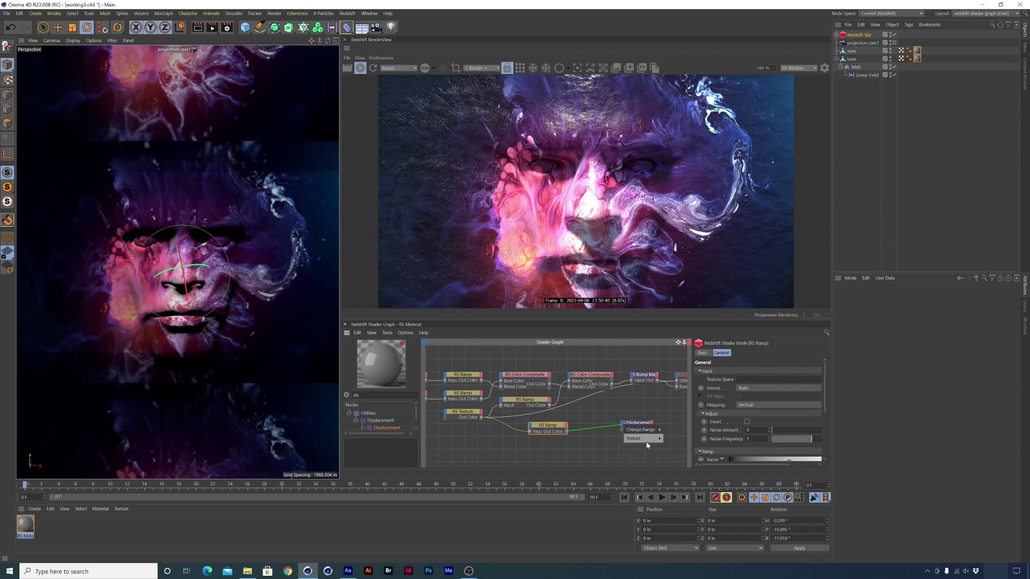
pyautogui.click(674, 439)
# - Connect the RS Displacement node to the Output node's displacement input
pyautogui.moveTo(675, 440); pyautogui.dragTo(531, 443, button='middle')
pyautogui.click(491, 424)
pyautogui.moveTo(491, 424); pyautogui.dragTo(599, 382)
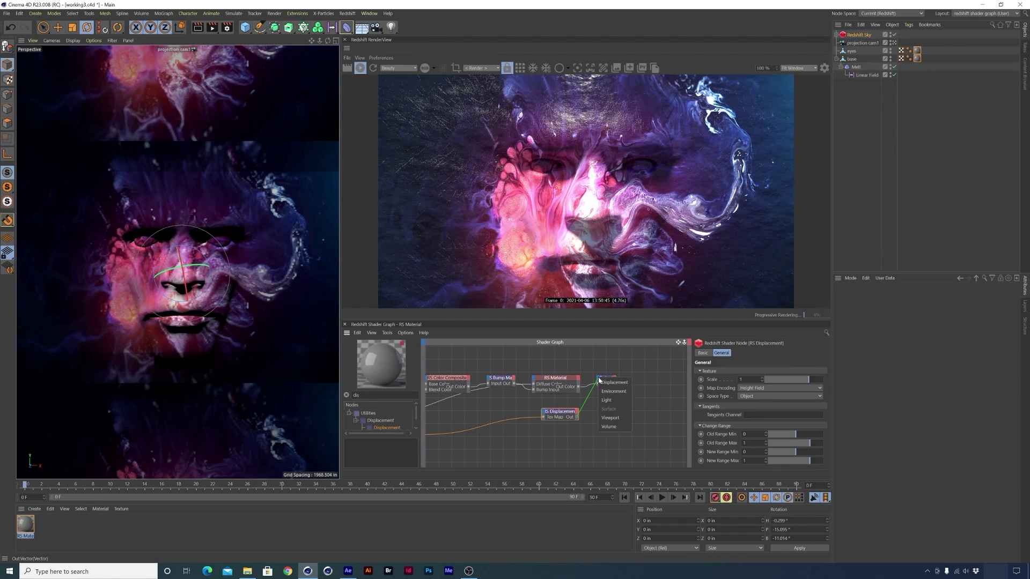
pyautogui.click(614, 382)
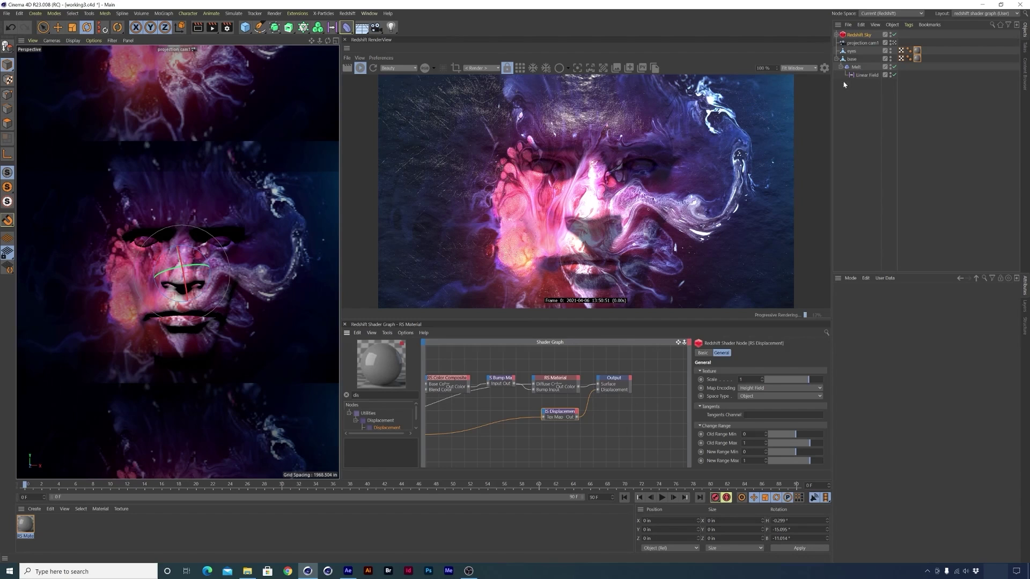
# - Add a Redshift Object tag to the eyes object, copy it to the base object and select both tags
pyautogui.click(850, 51)
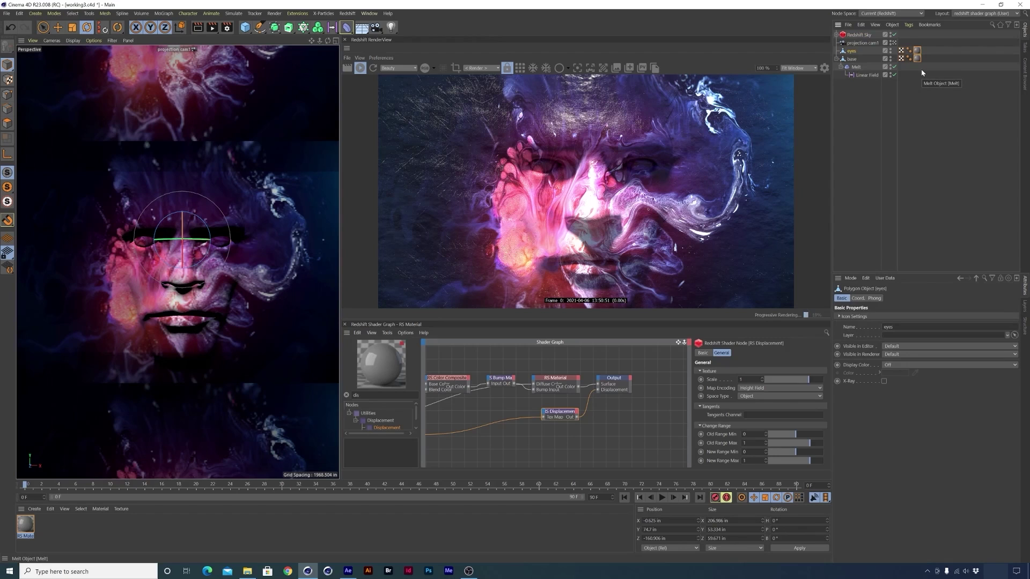
pyautogui.hotkey('shift', 'c')
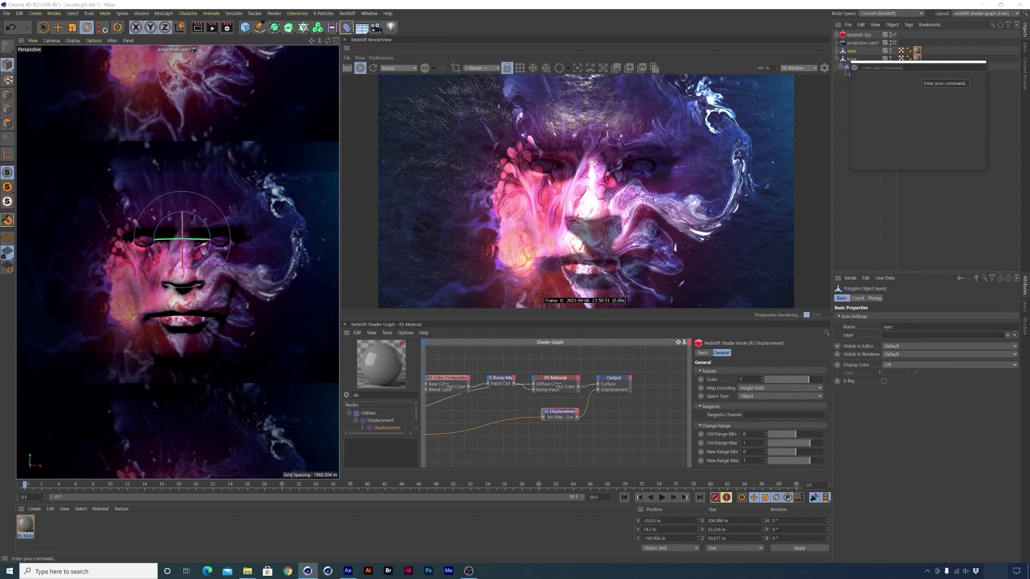
pyautogui.write('redshift b')
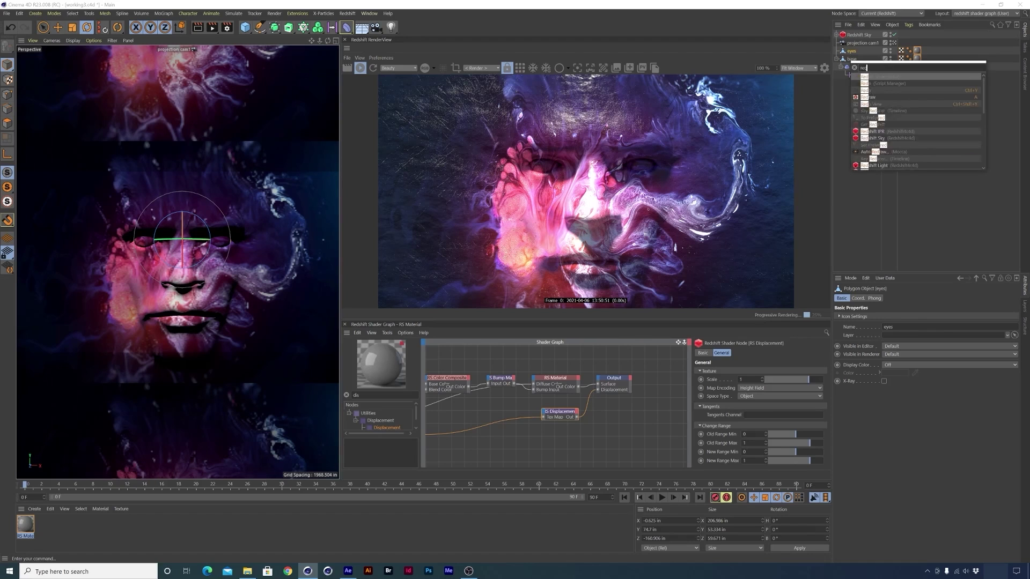
pyautogui.write('ob')
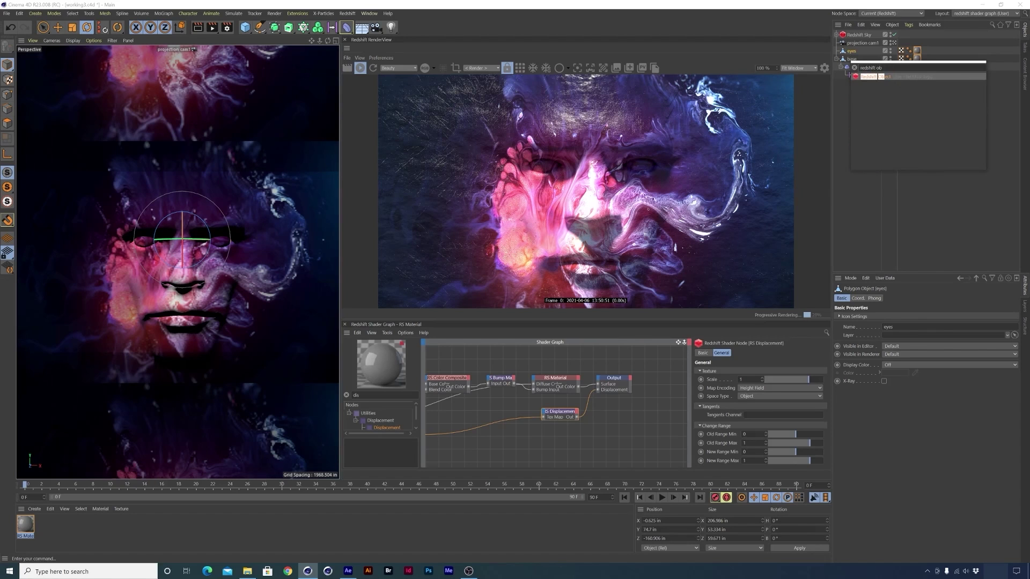
pyautogui.click(875, 77)
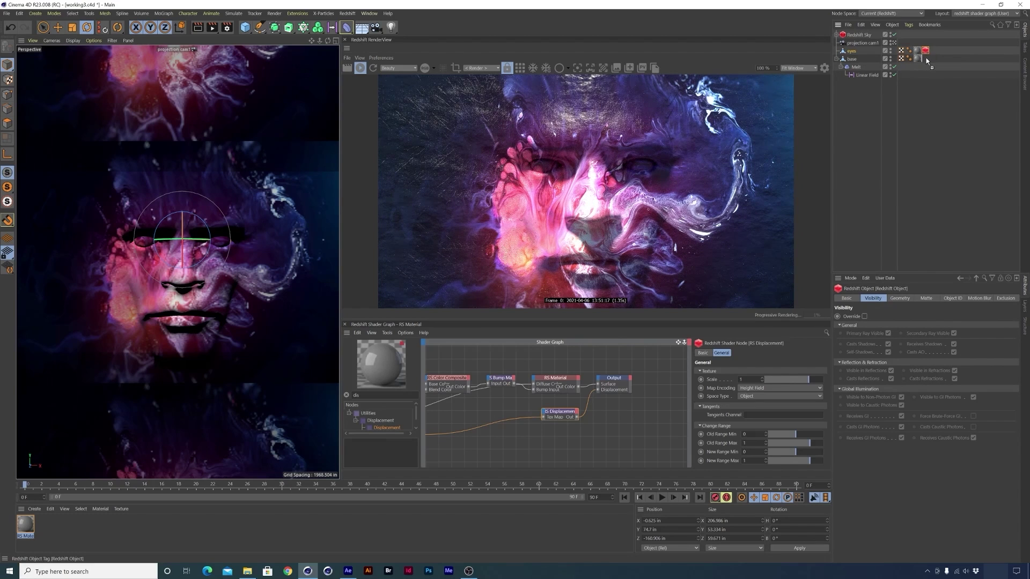
pyautogui.keyDown('ctrl'); pyautogui.moveTo(926, 60); pyautogui.dragTo(926, 58); pyautogui.keyUp('ctrl')
pyautogui.moveTo(936, 39); pyautogui.dragTo(926, 71)
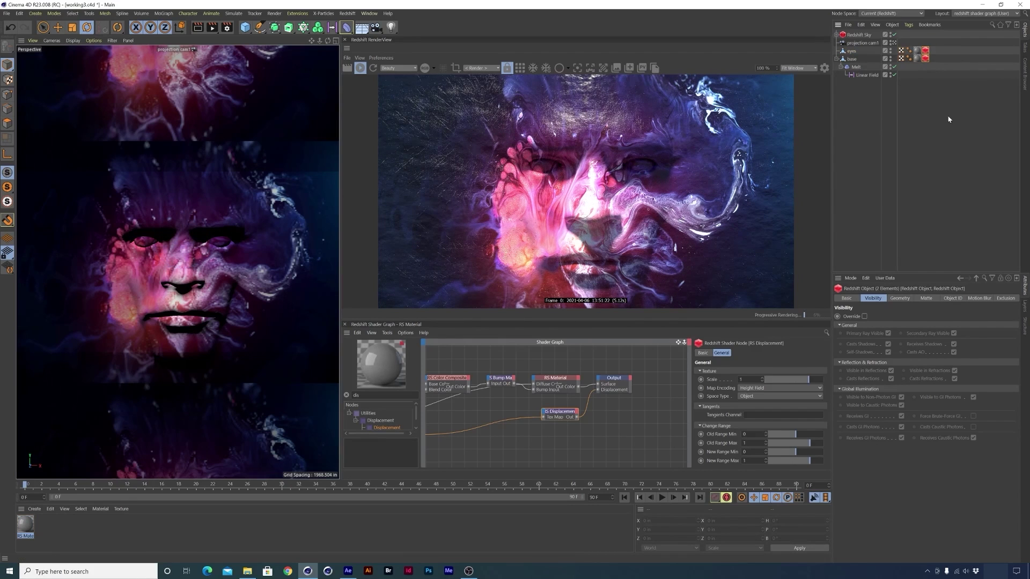
# - Override both tags' geometry settings, enabling tessellation with 6 maximum subdivisions and displacement with maximum displacement 15 and scale 8
pyautogui.click(901, 299)
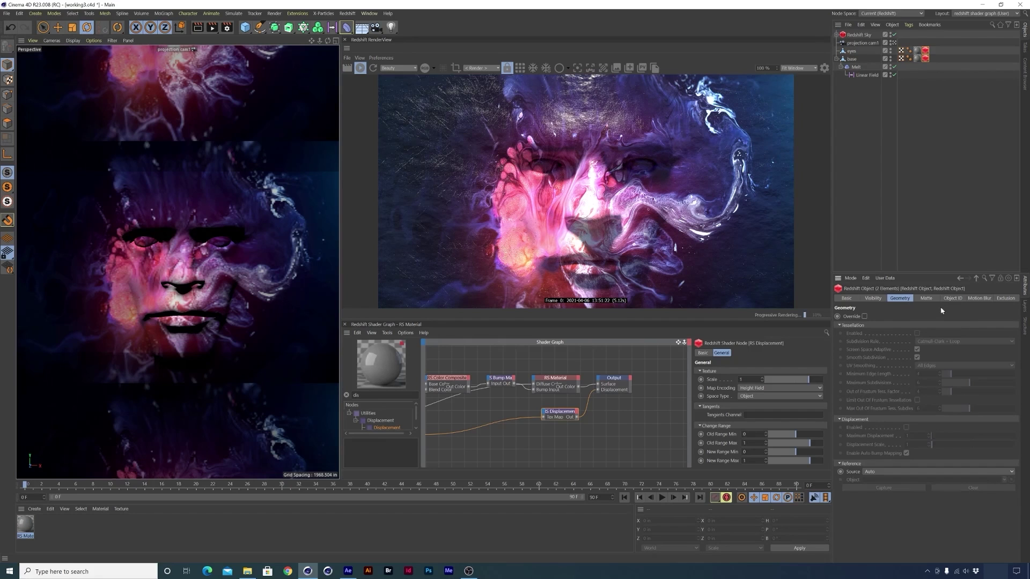
pyautogui.click(864, 317)
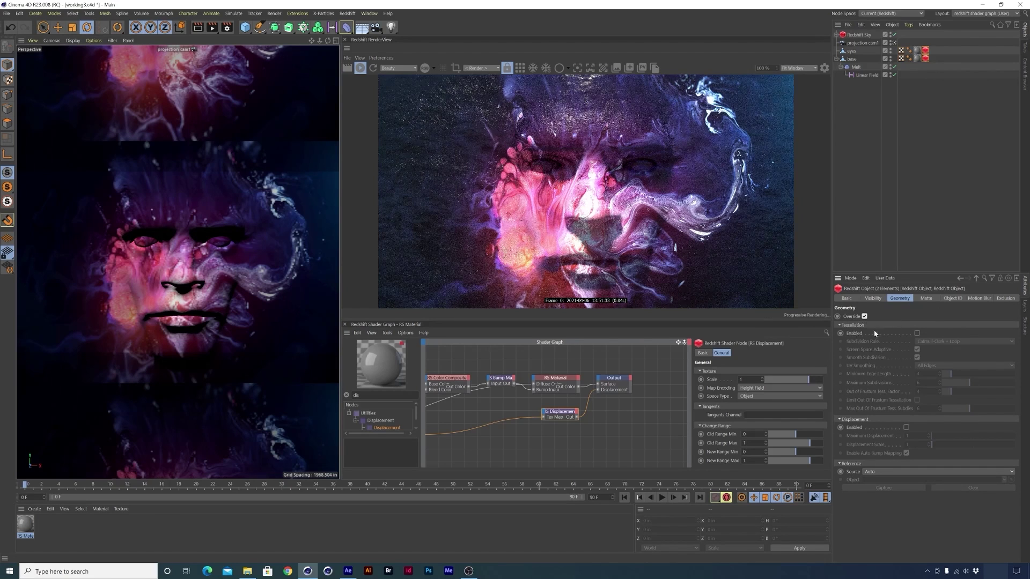
pyautogui.click(916, 333)
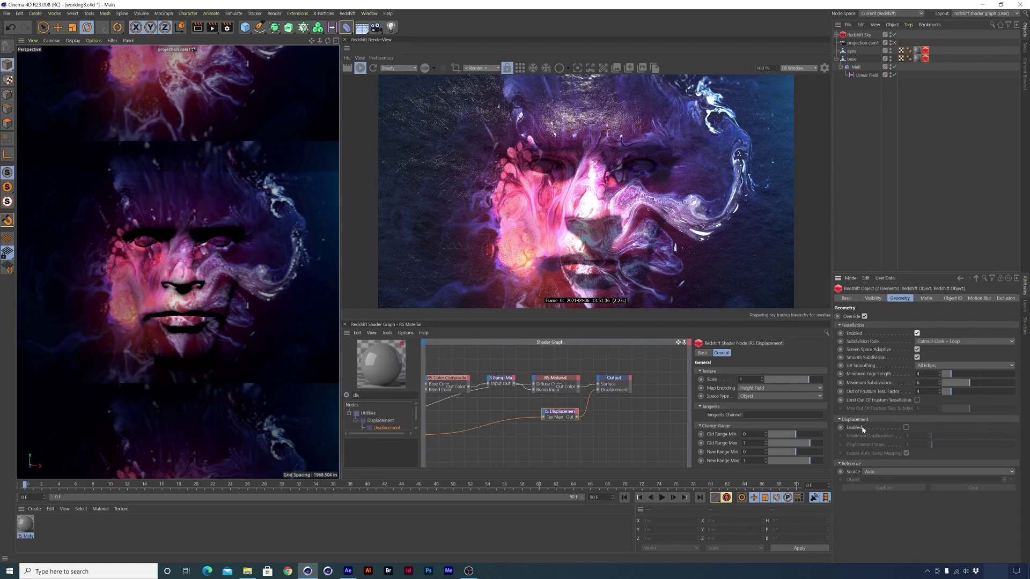
pyautogui.click(905, 428)
pyautogui.doubleClick(908, 435)
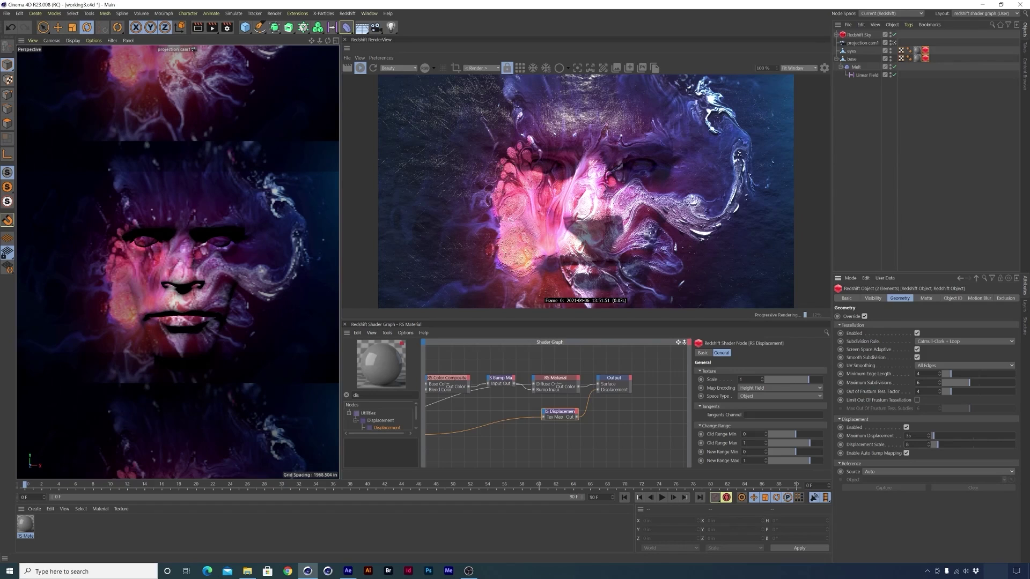
pyautogui.click(919, 382)
pyautogui.press('Return')
pyautogui.click(920, 382)
pyautogui.write('6')
pyautogui.press('Return')
# - Compare the render with and without displacement by disconnecting the RS Displacement node from the Output and reconnecting it
pyautogui.scroll(3, 583, 287)
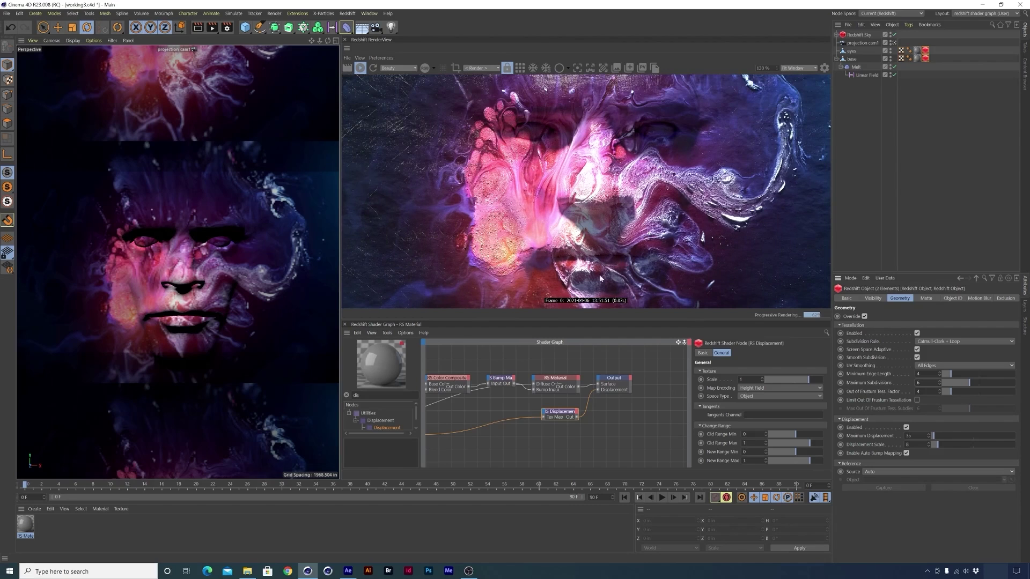
pyautogui.scroll(2, 602, 279)
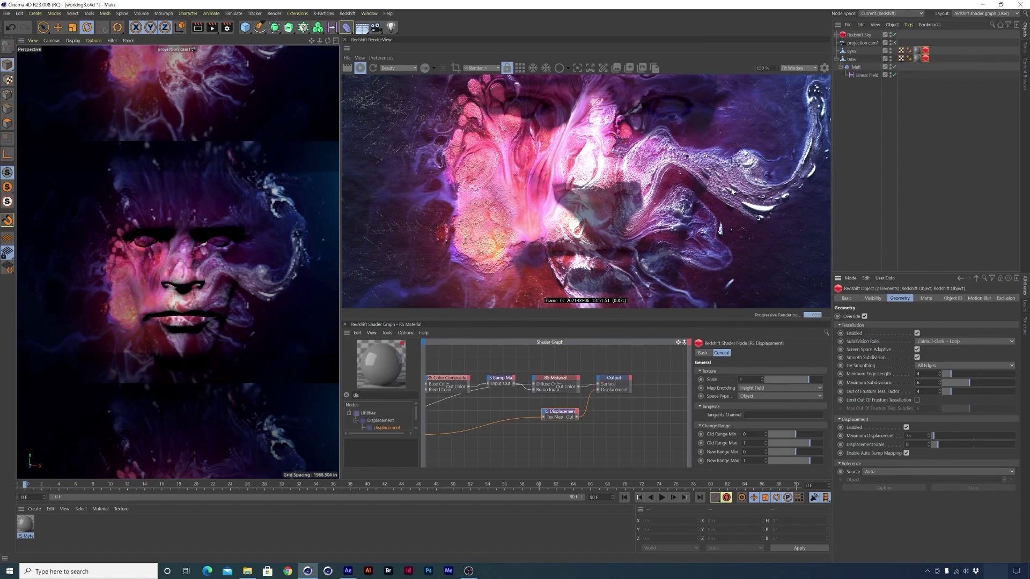
pyautogui.click(587, 403)
pyautogui.press('Delete')
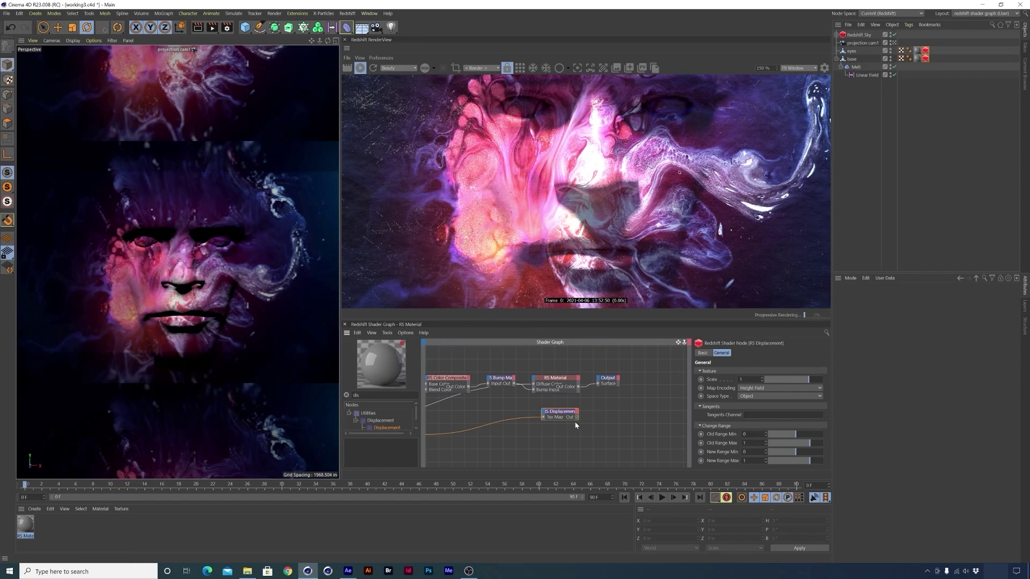
pyautogui.moveTo(577, 416)
pyautogui.mouseDown()
pyautogui.moveTo(599, 381)
pyautogui.moveTo(599, 390)
pyautogui.mouseUp()
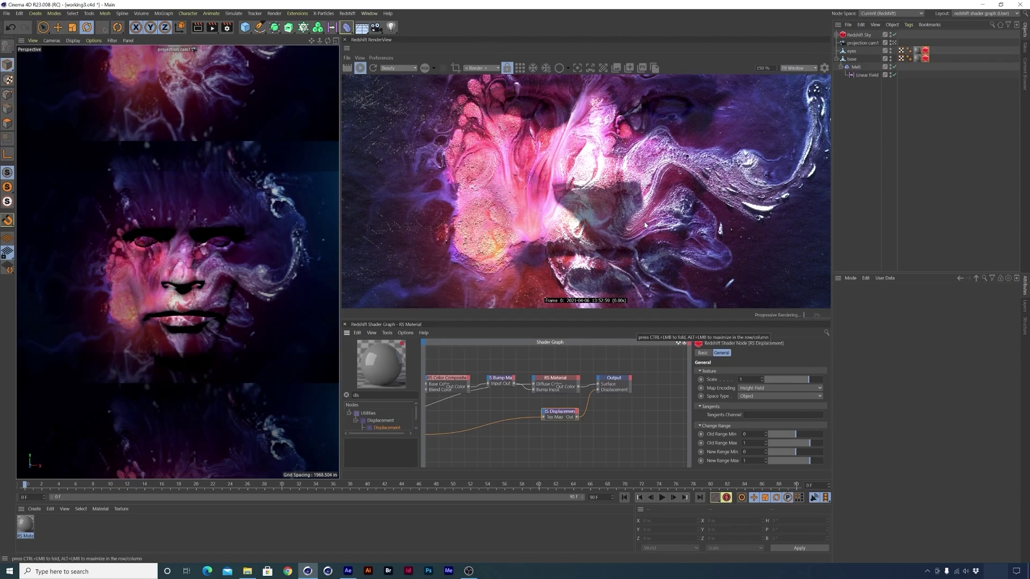
pyautogui.scroll(-2, 787, 187)
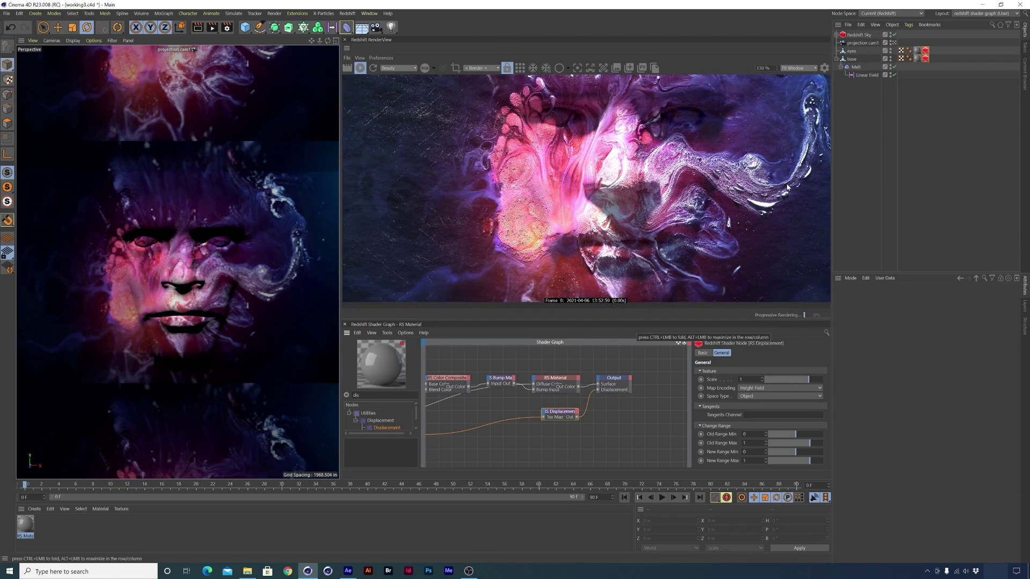
pyautogui.scroll(-3, 641, 250)
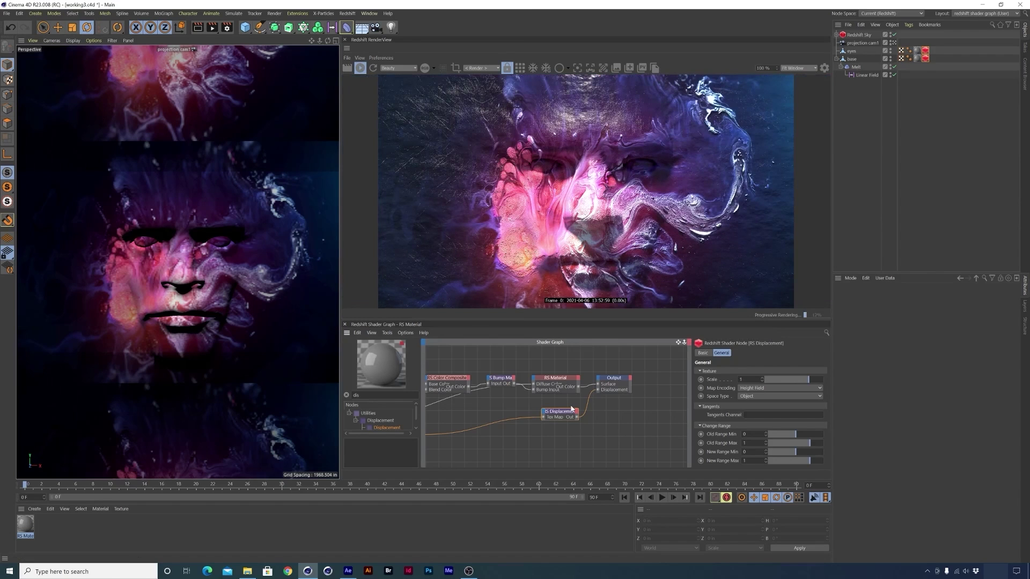
pyautogui.click(679, 343)
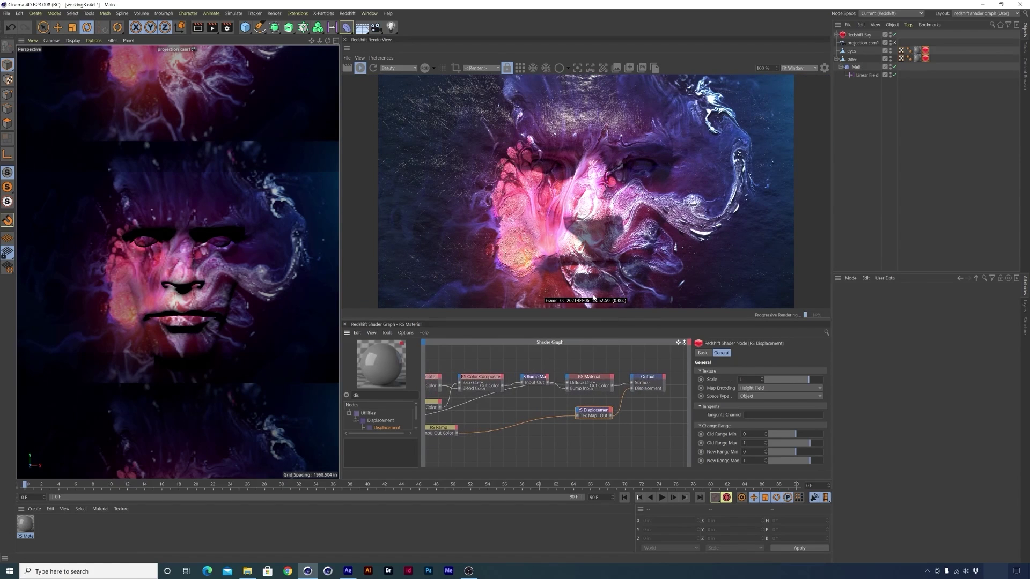
pyautogui.scroll(5, 602, 238)
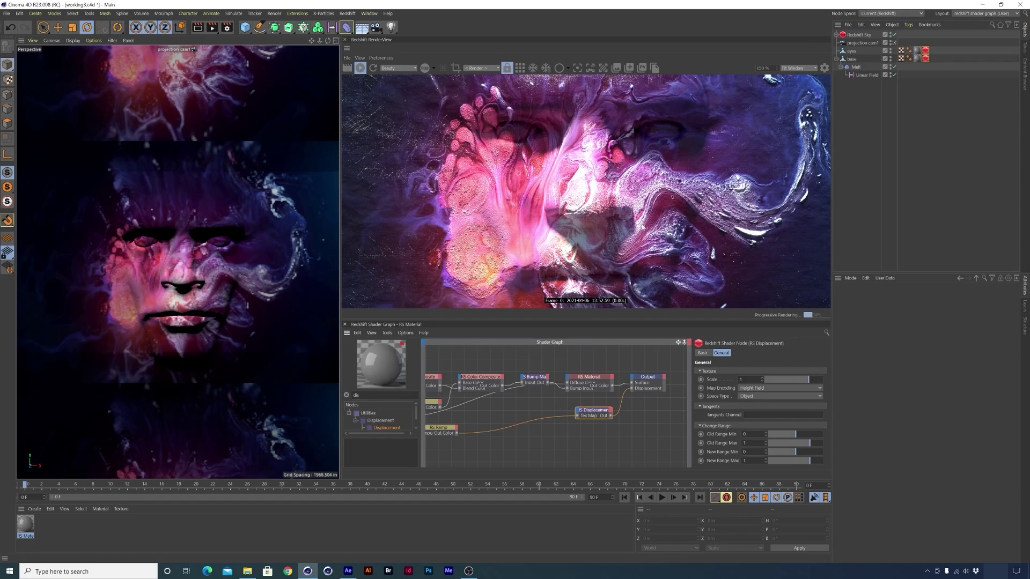
# - Line up the RS Texture node and the RS Ramp node feeding the displacement below the rest of the shader graph
pyautogui.moveTo(454, 432); pyautogui.dragTo(478, 432)
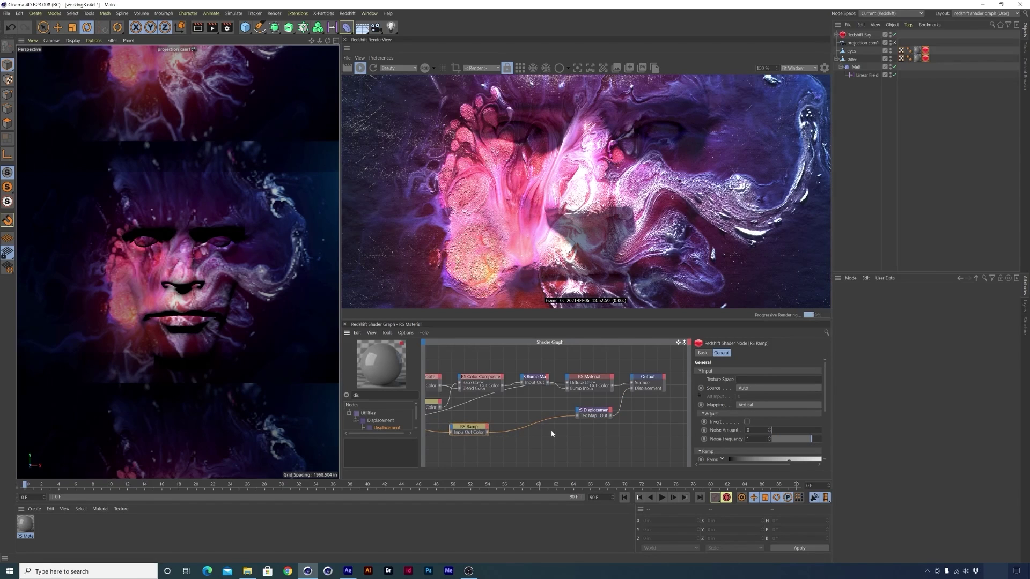
pyautogui.click(681, 342)
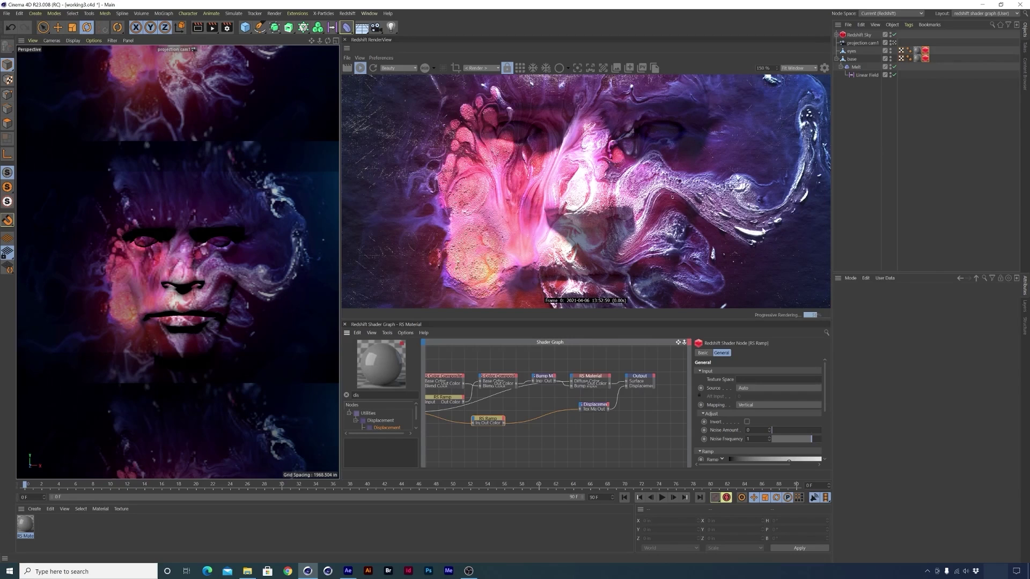
pyautogui.click(512, 446)
pyautogui.click(488, 419)
pyautogui.moveTo(483, 443); pyautogui.dragTo(518, 438, button='middle')
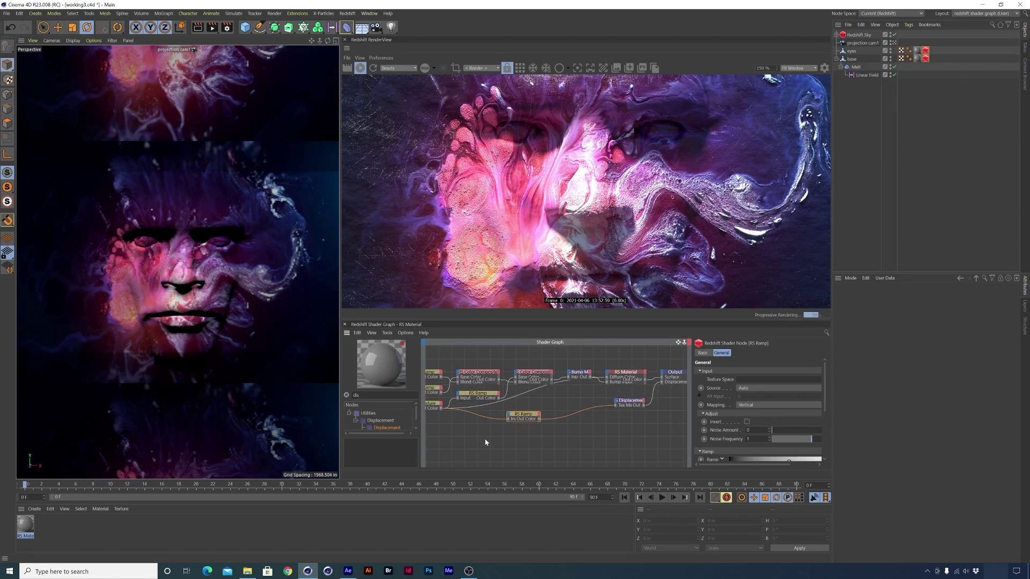
pyautogui.moveTo(521, 419); pyautogui.dragTo(531, 418)
pyautogui.moveTo(432, 407); pyautogui.dragTo(439, 422)
pyautogui.moveTo(530, 418); pyautogui.dragTo(540, 422)
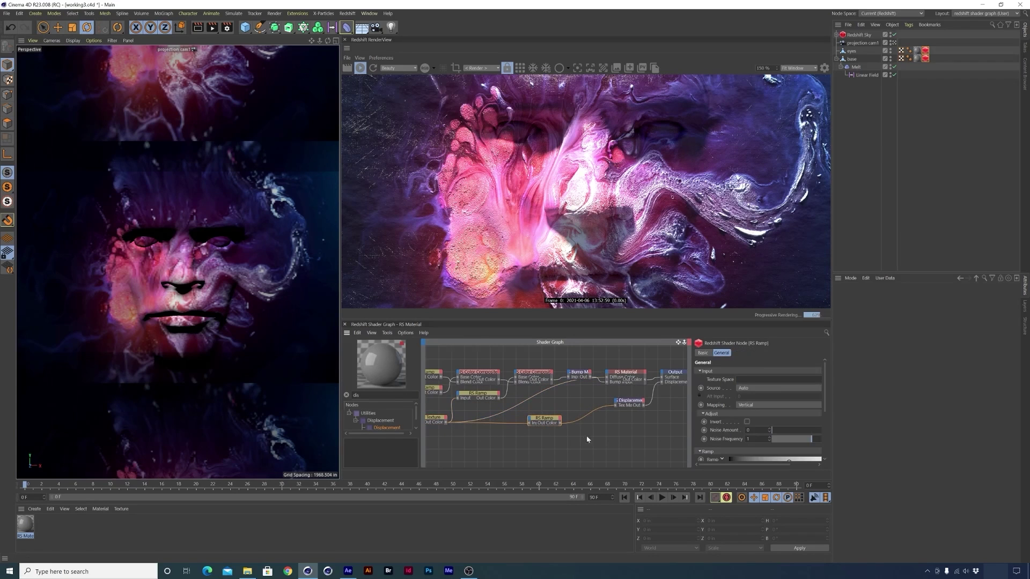
pyautogui.click(437, 419)
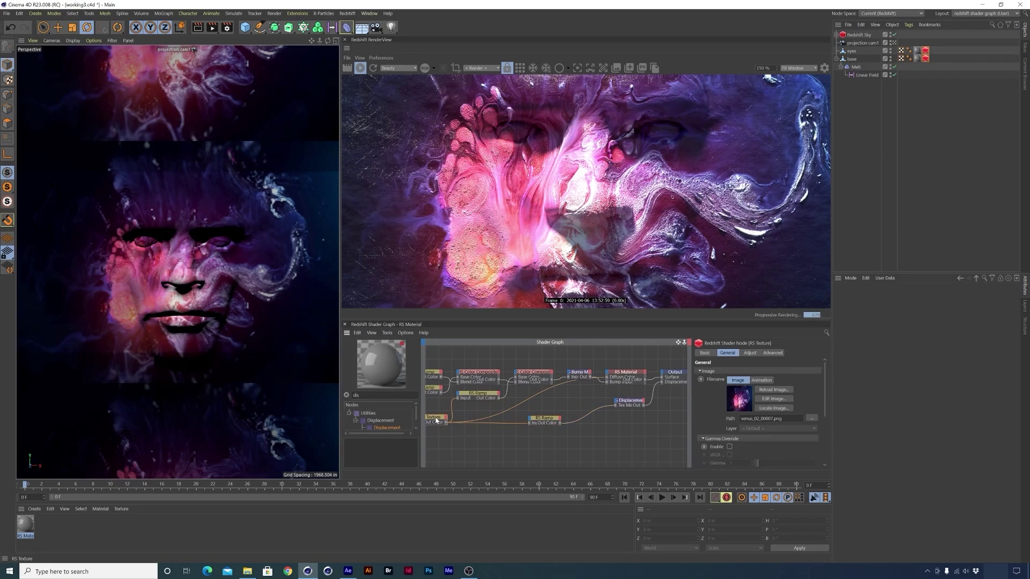
# - Reverse the displacement ramp's gradient by setting its end knot to 0% value and its start knot to 100% value
pyautogui.click(542, 424)
pyautogui.moveTo(542, 424); pyautogui.dragTo(509, 419, button='middle')
pyautogui.moveTo(826, 399); pyautogui.dragTo(819, 432)
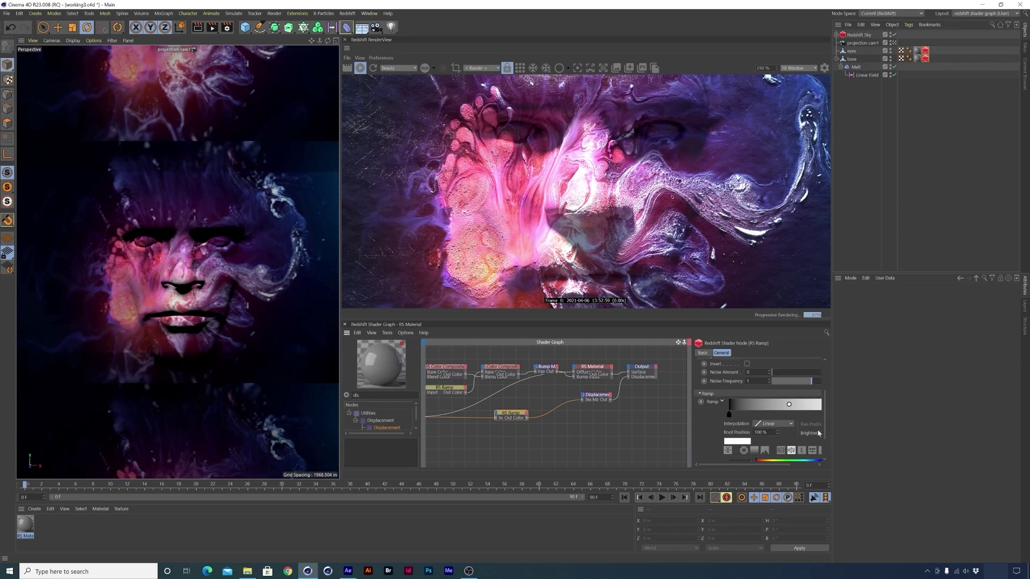
pyautogui.moveTo(690, 444); pyautogui.dragTo(652, 442)
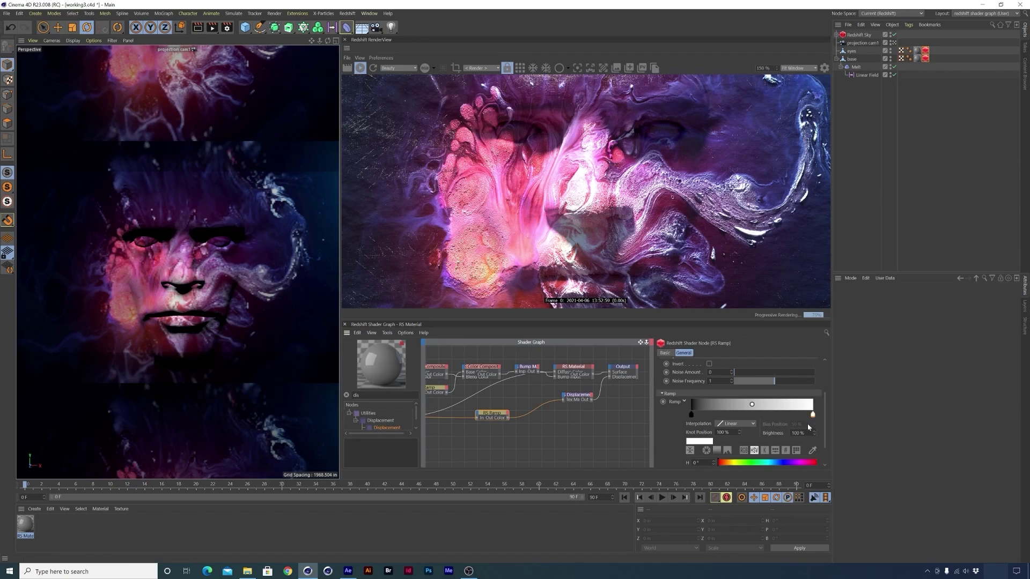
pyautogui.scroll(-1, 826, 435)
pyautogui.scroll(-1, 827, 434)
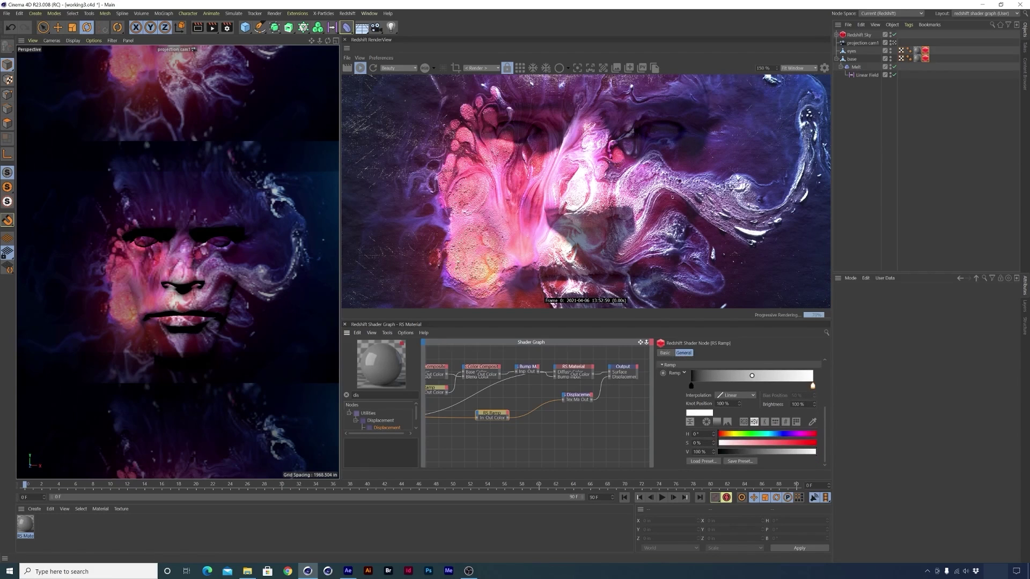
pyautogui.moveTo(713, 456); pyautogui.dragTo(712, 461)
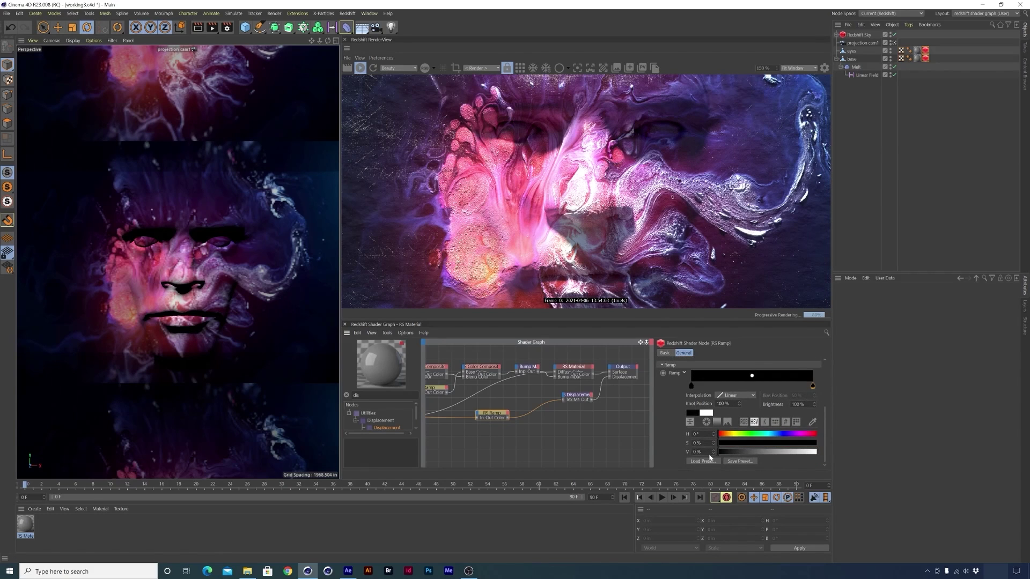
pyautogui.click(690, 386)
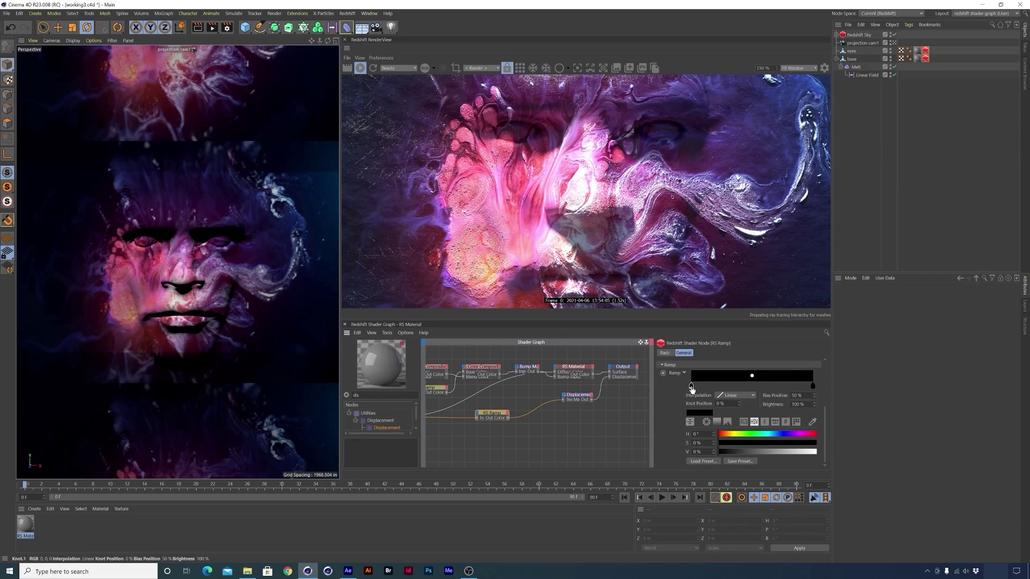
pyautogui.moveTo(805, 452); pyautogui.dragTo(816, 452)
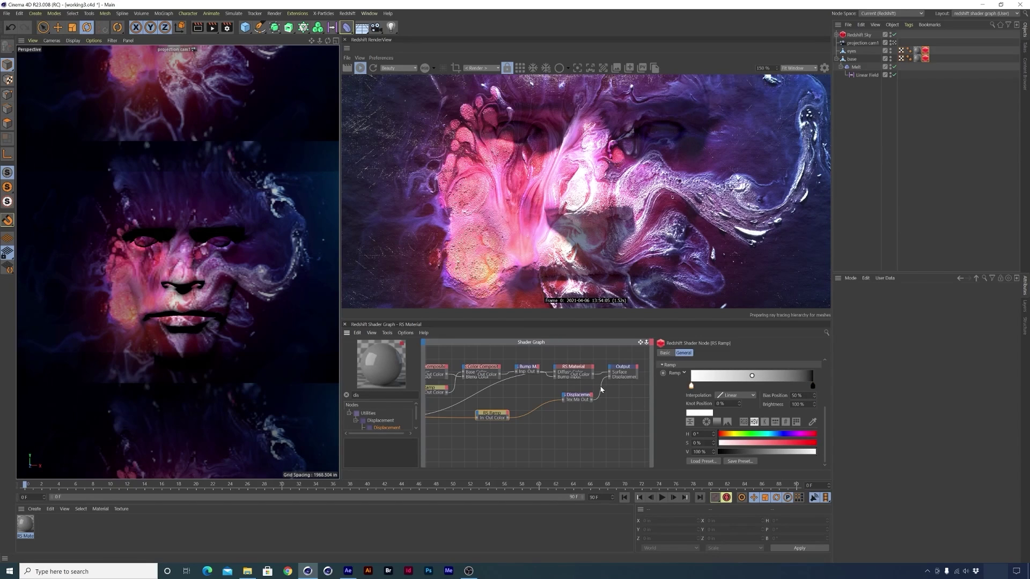
# - Disconnect the RS Displacement node from the Output and preview the displacement ramp by connecting it to the RS Material's diffuse color
pyautogui.moveTo(601, 390); pyautogui.dragTo(595, 408)
pyautogui.moveTo(611, 371); pyautogui.dragTo(618, 376)
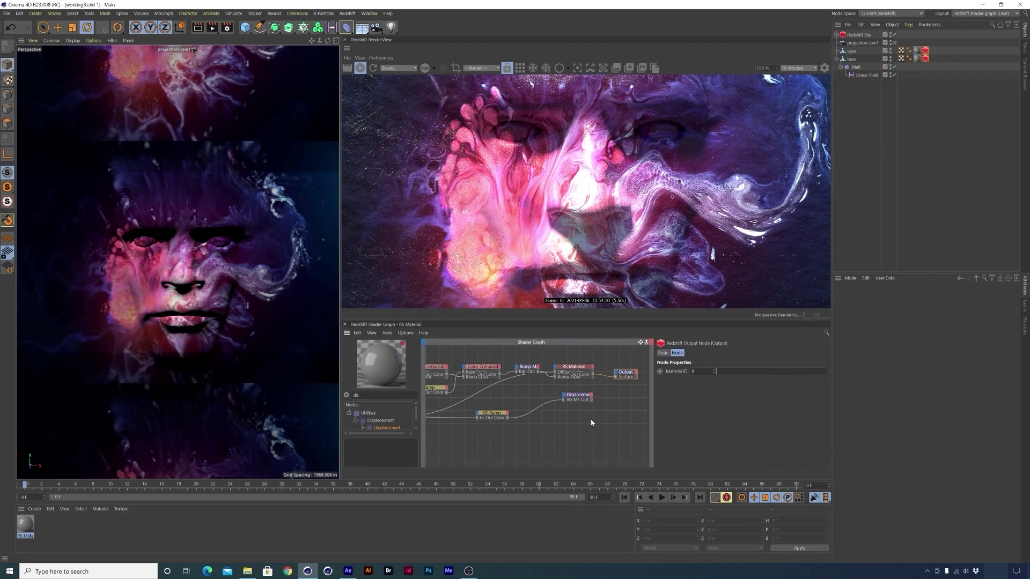
pyautogui.scroll(1, 550, 409)
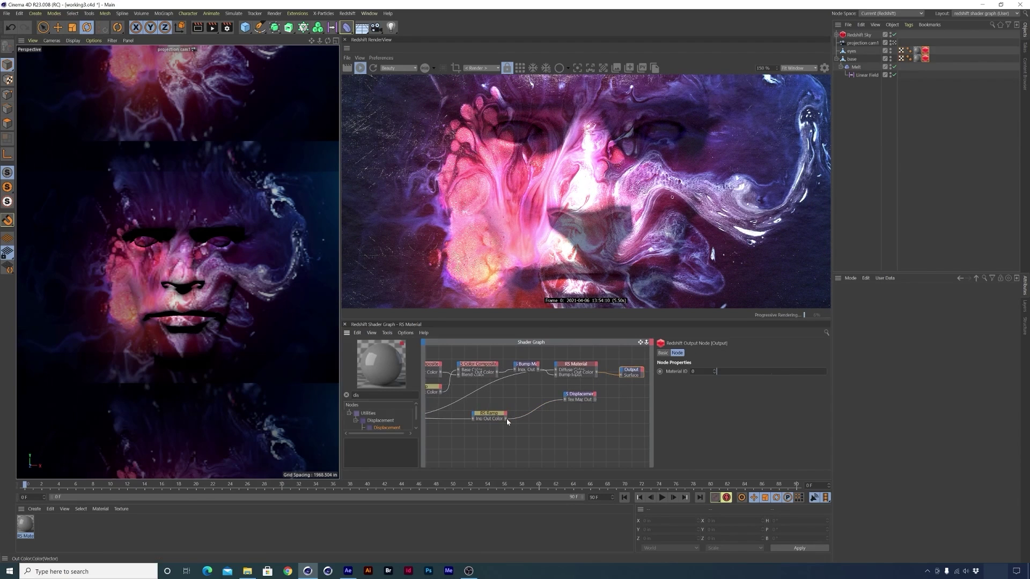
pyautogui.moveTo(507, 419); pyautogui.dragTo(556, 374)
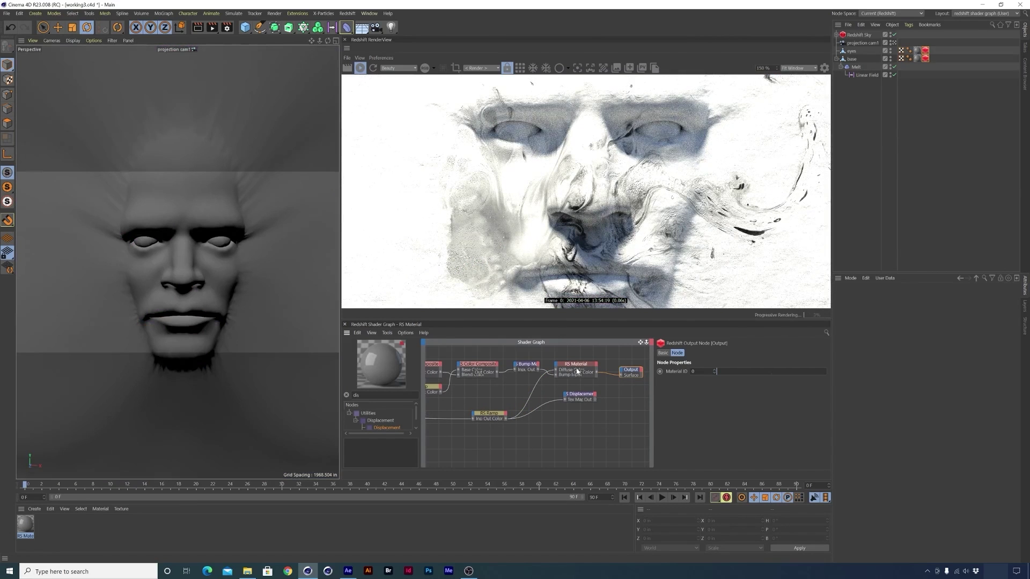
pyautogui.scroll(-2, 604, 213)
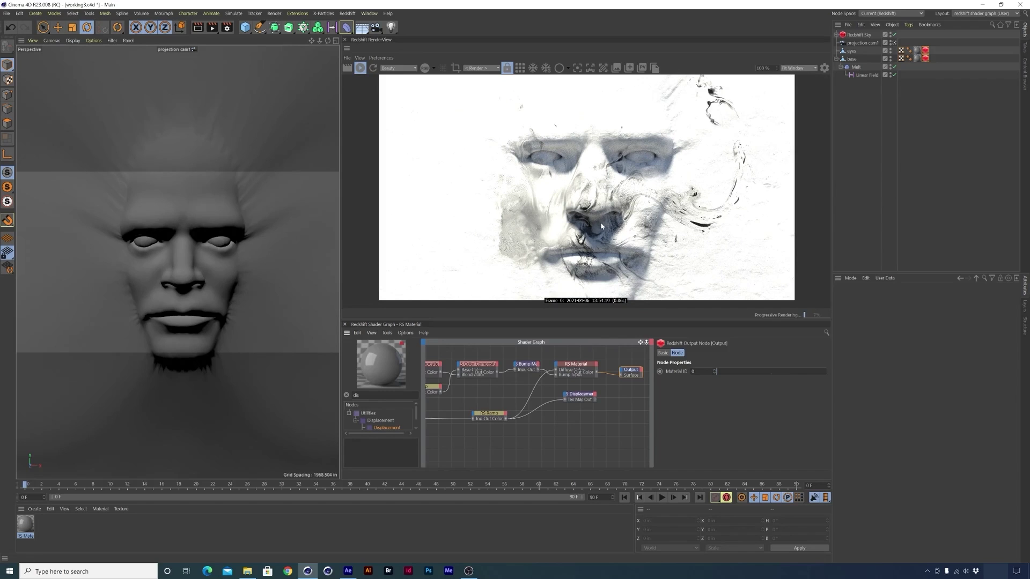
pyautogui.scroll(1, 604, 213)
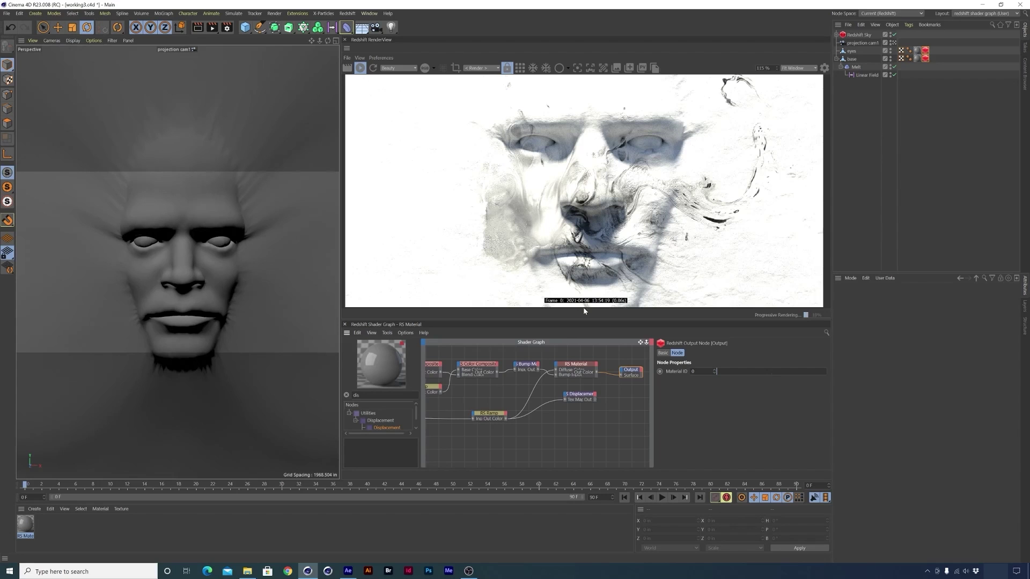
# - Move the displacement ramp's black knot to about 59% to increase the map's contrast
pyautogui.click(486, 421)
pyautogui.moveTo(824, 409); pyautogui.dragTo(820, 433)
pyautogui.moveTo(813, 436); pyautogui.dragTo(763, 434)
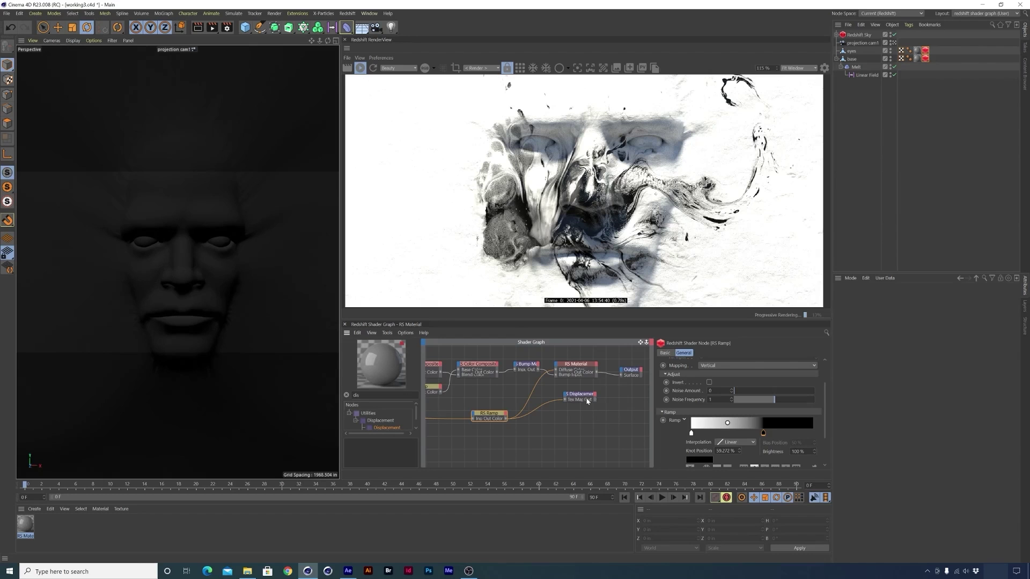
# - Reconnect the RS Texture to the RS Material's diffuse color and the RS Displacement to the Output's displacement input, and inspect the render
pyautogui.moveTo(482, 411); pyautogui.dragTo(560, 419, button='middle')
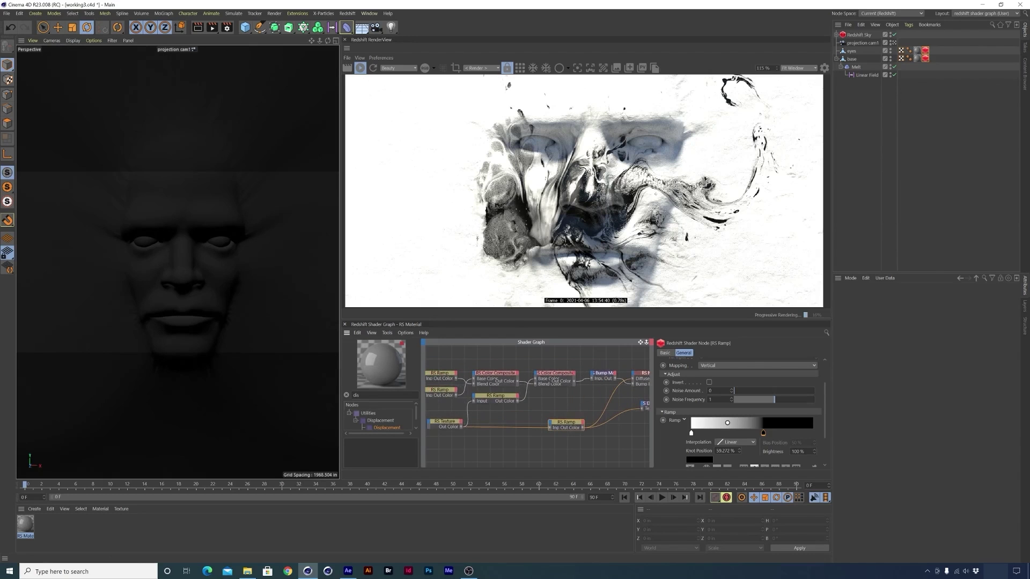
pyautogui.moveTo(461, 427); pyautogui.dragTo(634, 380)
pyautogui.moveTo(644, 415); pyautogui.dragTo(588, 422, button='middle')
pyautogui.moveTo(566, 413); pyautogui.dragTo(601, 389)
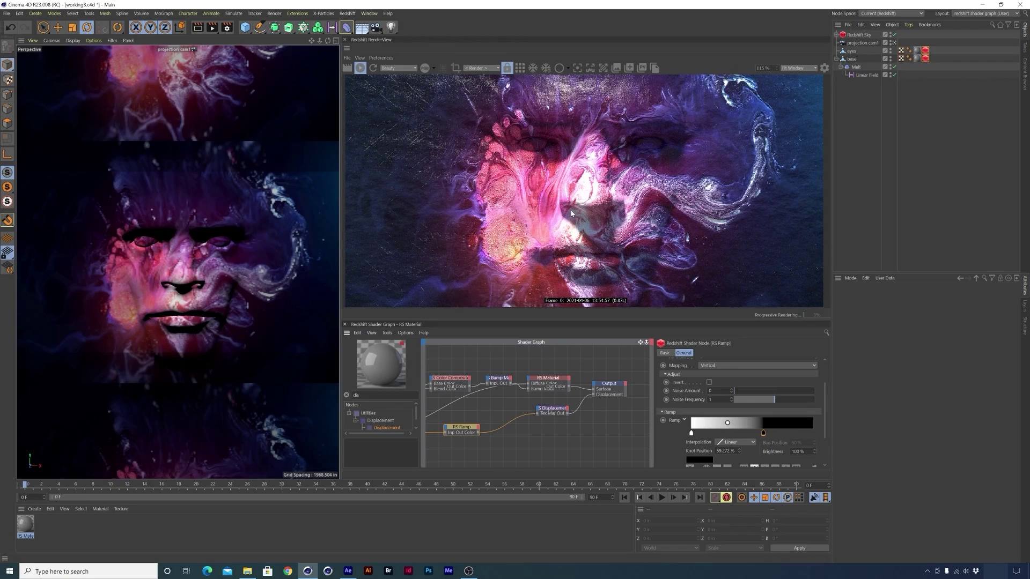
pyautogui.scroll(5, 571, 213)
pyautogui.scroll(-2, 667, 230)
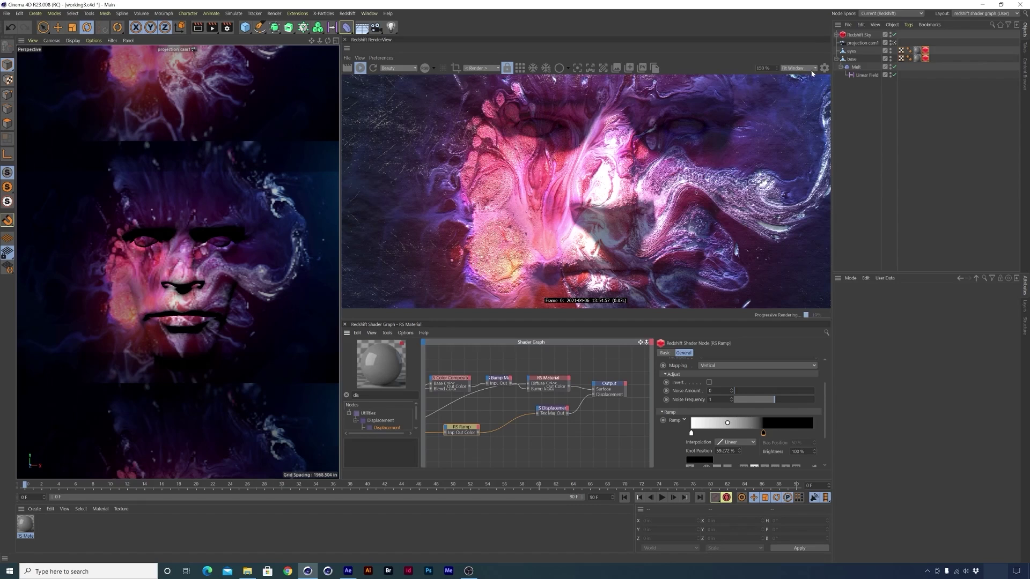
pyautogui.scroll(-2, 717, 142)
pyautogui.scroll(-3, 655, 211)
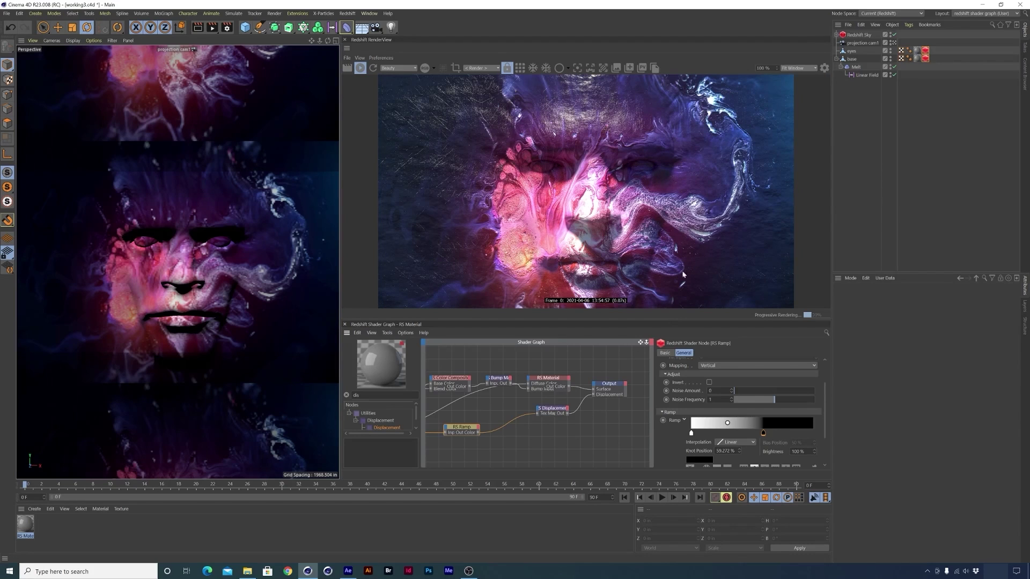
# - Disconnect the Displacement node from the material's Output node and check the reference render in After Effects
pyautogui.click(579, 408)
pyautogui.press('Delete')
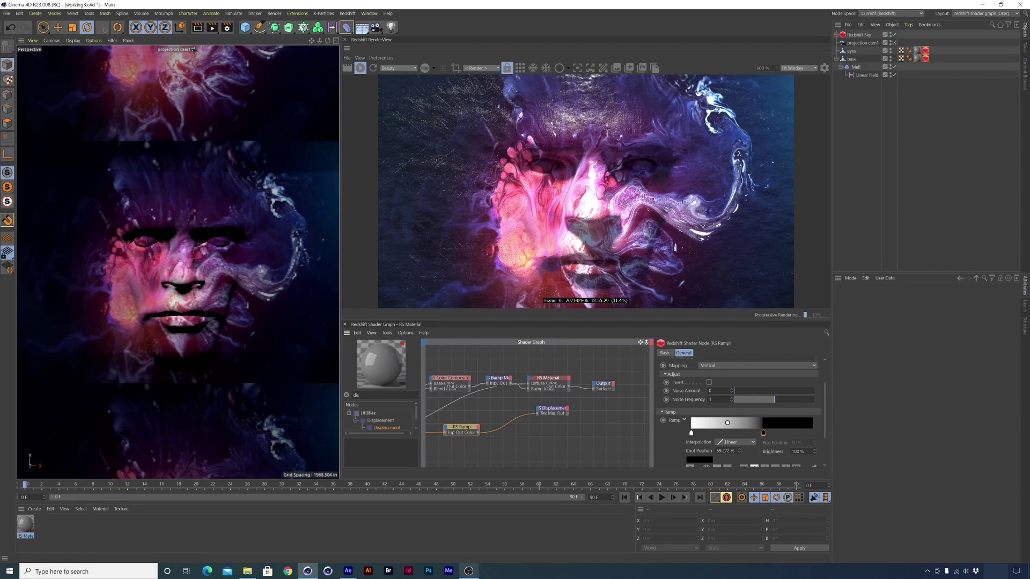
pyautogui.hotkey('alt', 'Tab')
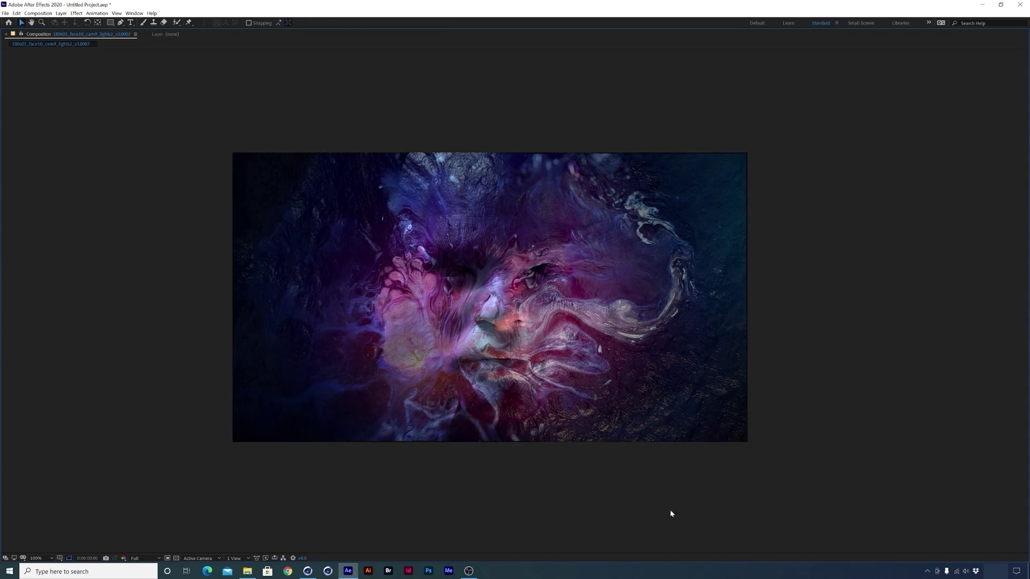
pyautogui.hotkey('alt', 'Tab')
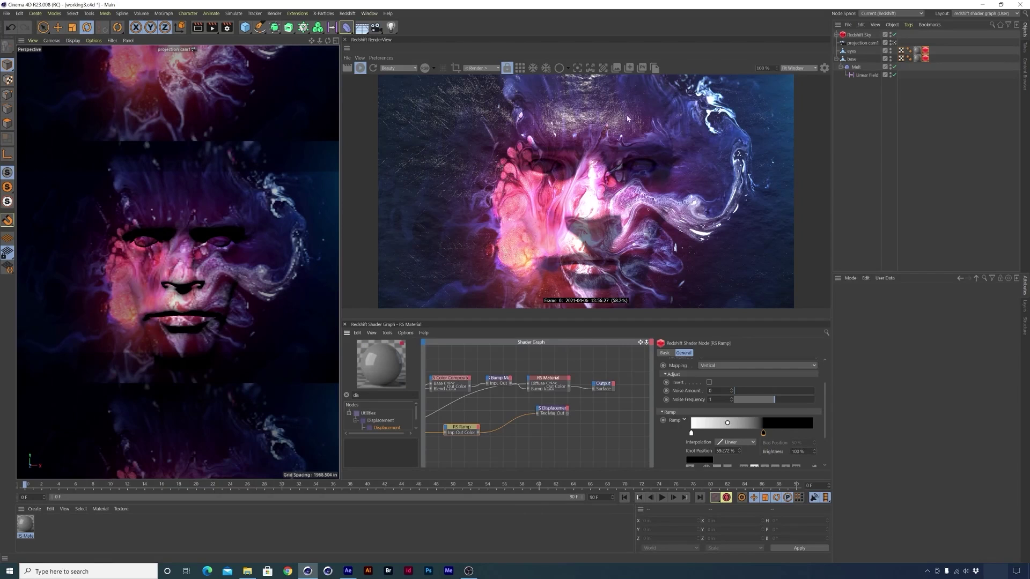
# - Add a Redshift area light and disable the Redshift Sky and its child Redshift Sun
pyautogui.click(350, 15)
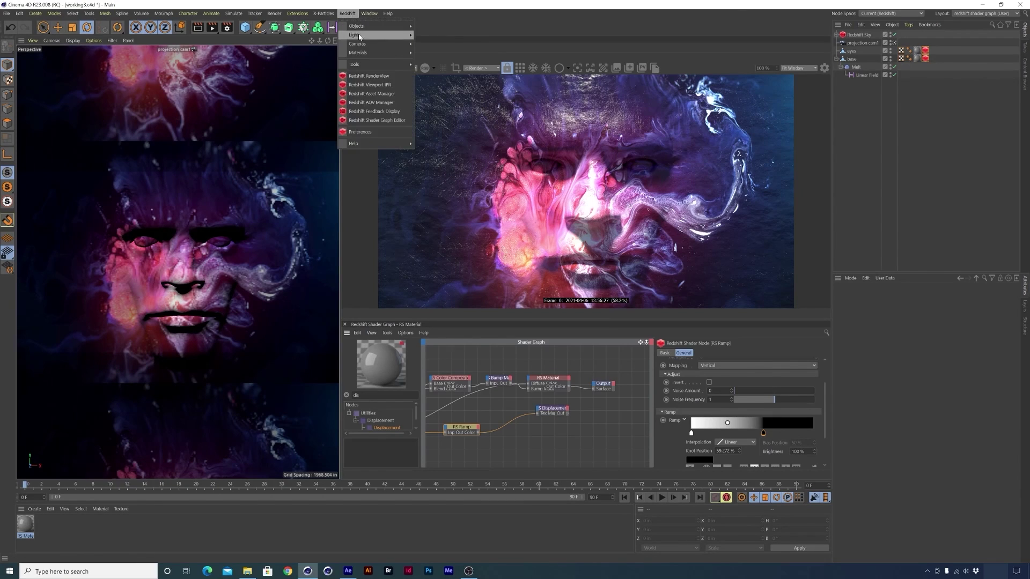
pyautogui.click(423, 63)
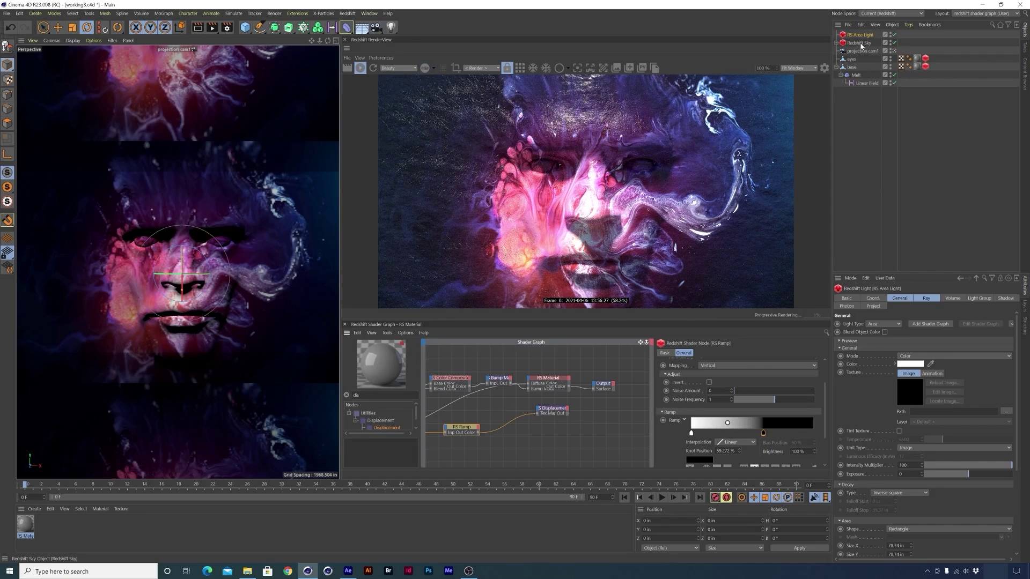
pyautogui.click(893, 42)
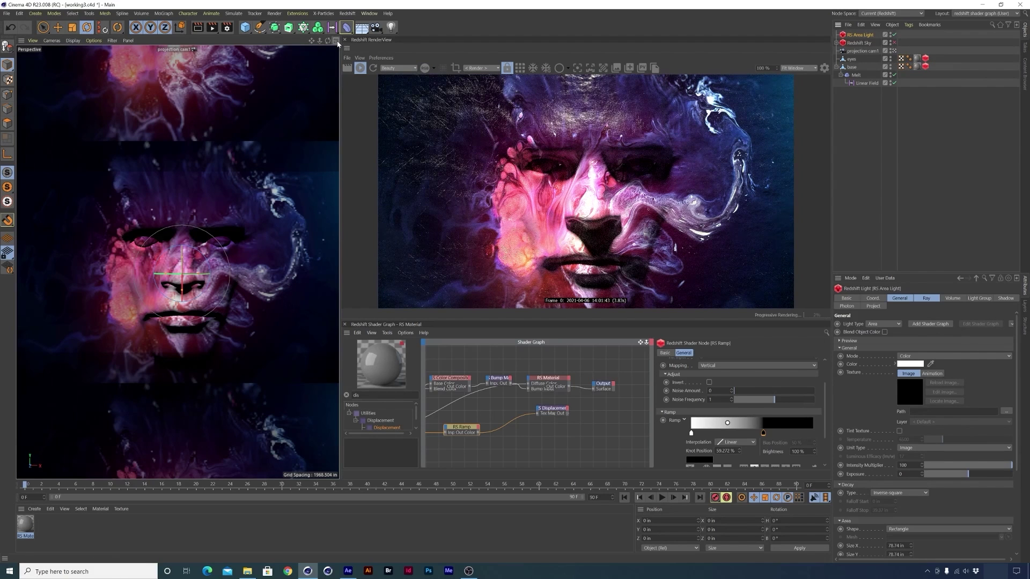
pyautogui.click(837, 43)
pyautogui.click(893, 51)
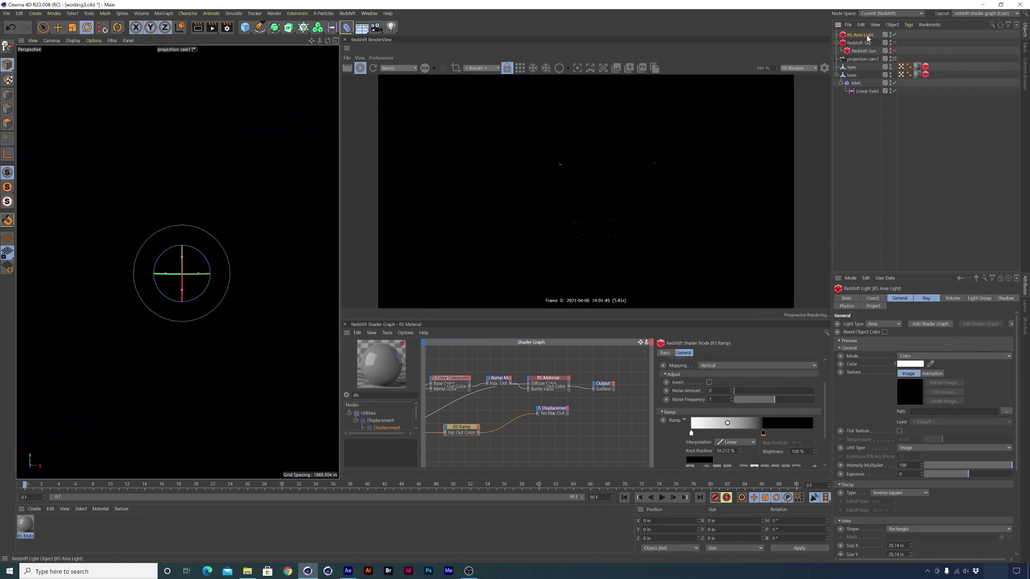
# - Show the four-view layout and change the Right view to a perspective view with Hidden Line display
pyautogui.click(336, 41)
pyautogui.click(893, 35)
pyautogui.click(894, 35)
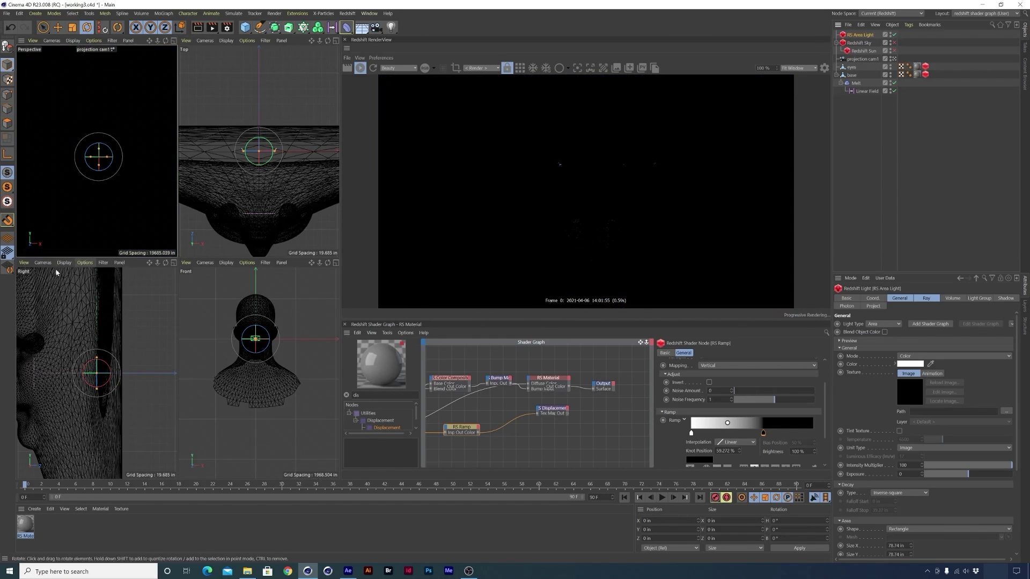
pyautogui.click(43, 263)
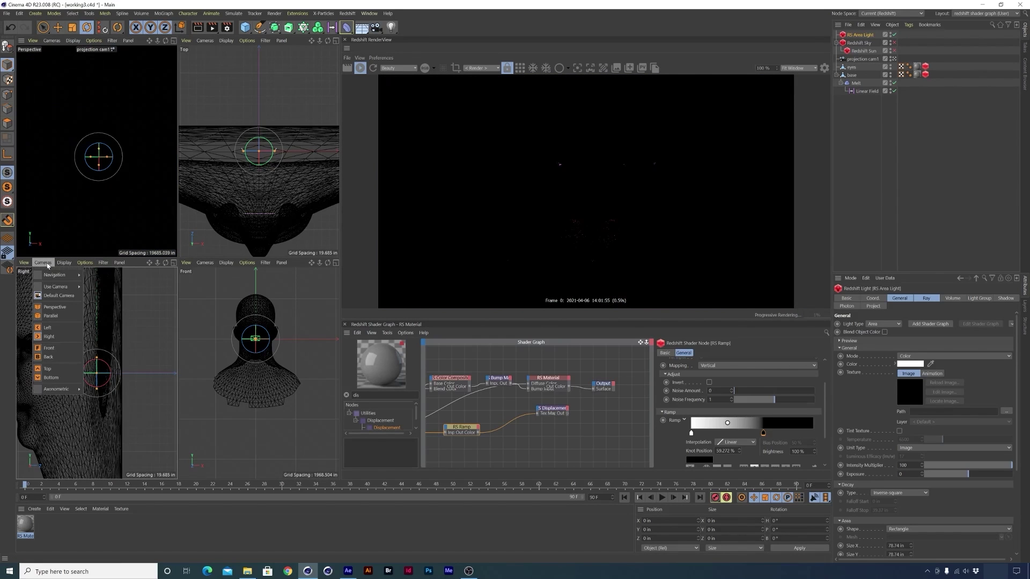
pyautogui.click(63, 311)
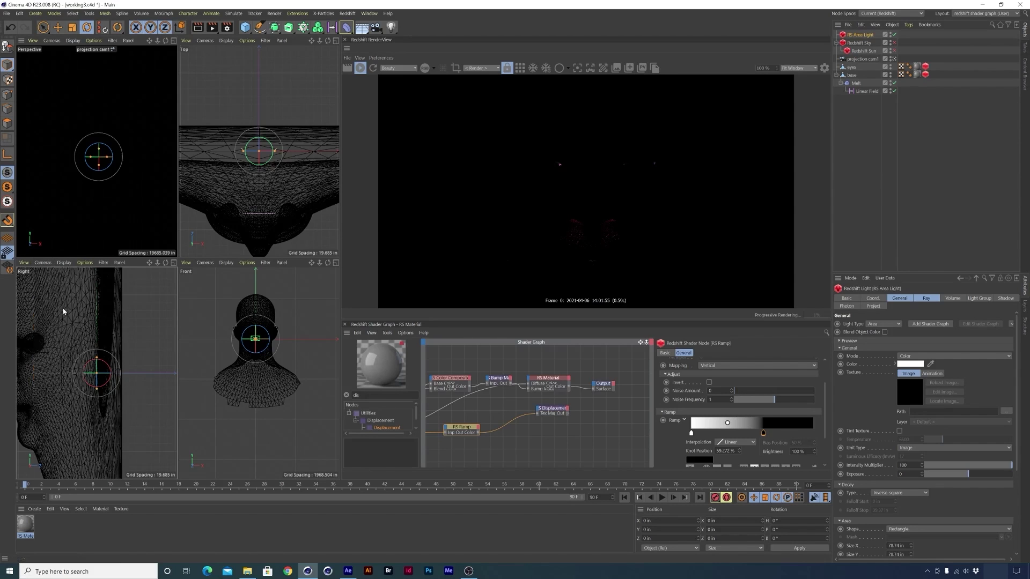
pyautogui.click(59, 266)
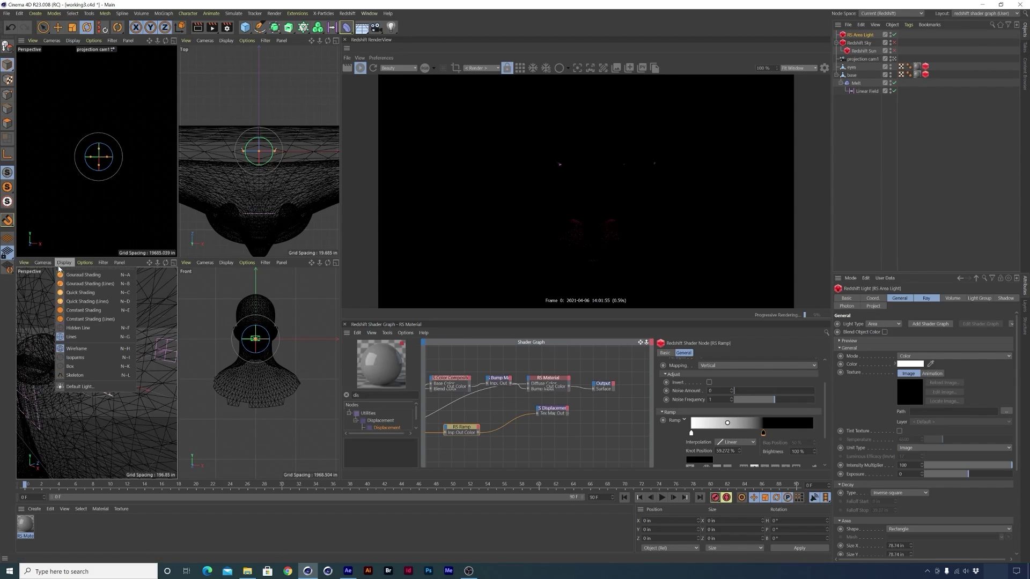
pyautogui.click(80, 327)
pyautogui.moveTo(157, 262); pyautogui.dragTo(155, 282)
pyautogui.moveTo(110, 391)
pyautogui.keyDown('alt'); pyautogui.mouseDown()
pyautogui.moveTo(85, 402)
pyautogui.moveTo(107, 399)
pyautogui.mouseUp(); pyautogui.keyUp('alt')
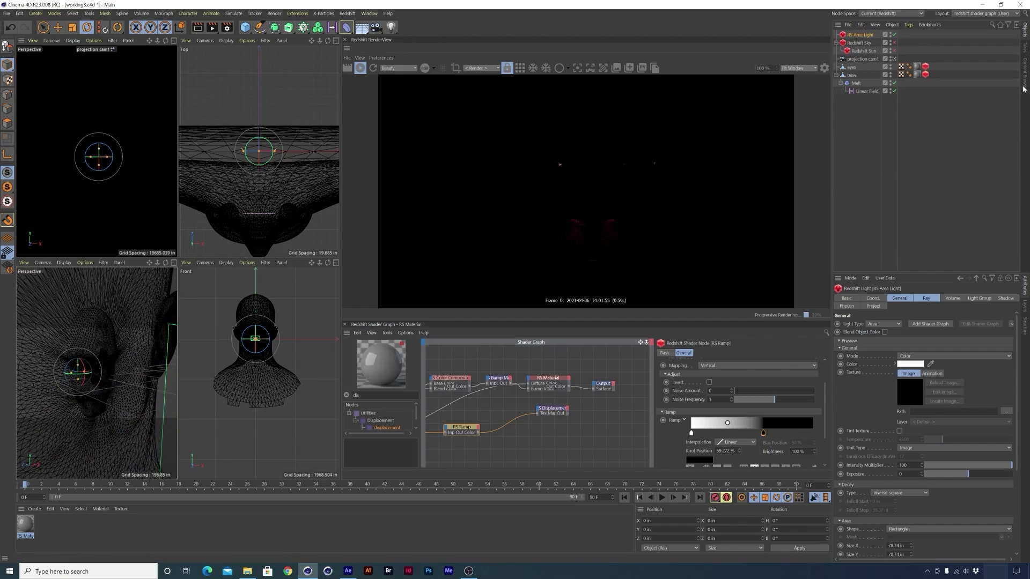
# - Look through the area light as a camera and aim it at the face from the side, at about -43° heading and -25° pitch
pyautogui.click(43, 262)
pyautogui.moveTo(48, 288)
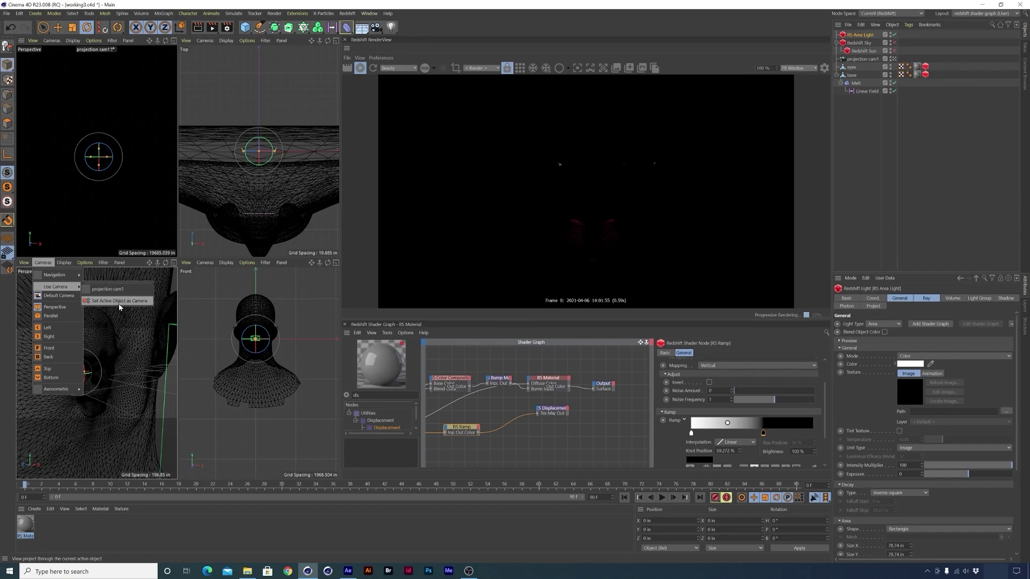
pyautogui.click(138, 301)
pyautogui.keyDown('alt'); pyautogui.moveTo(137, 395); pyautogui.dragTo(89, 407, button='right'); pyautogui.keyUp('alt')
pyautogui.keyDown('alt'); pyautogui.moveTo(89, 408); pyautogui.dragTo(105, 385); pyautogui.keyUp('alt')
pyautogui.scroll(3, 87, 389)
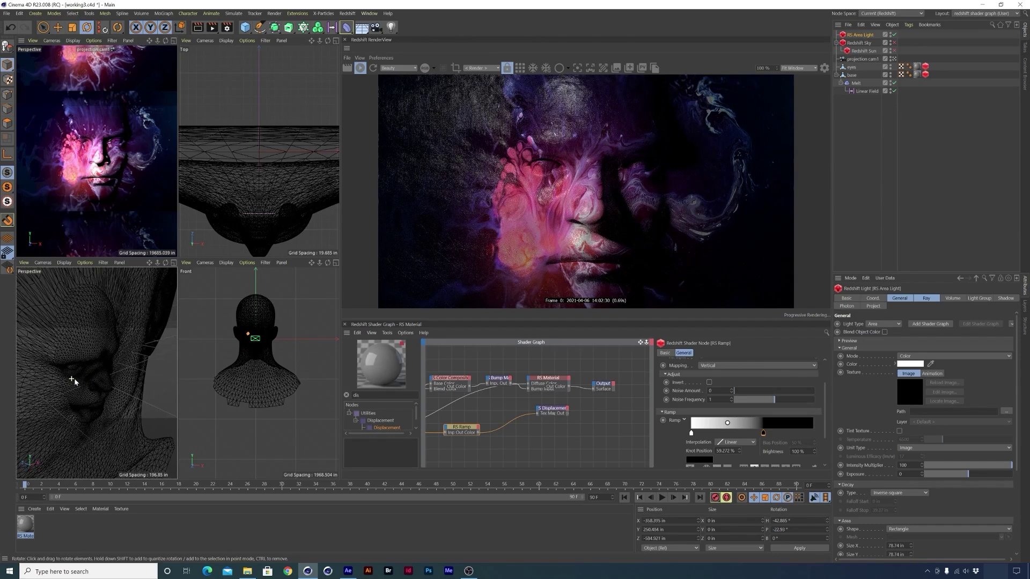
pyautogui.scroll(2, 86, 388)
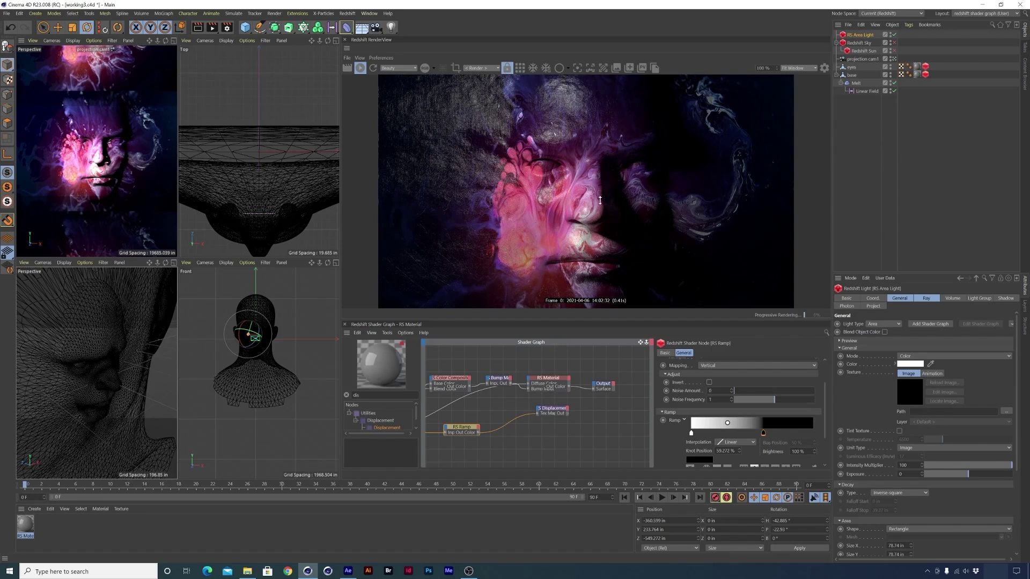
pyautogui.keyDown('alt'); pyautogui.moveTo(74, 372); pyautogui.dragTo(75, 375); pyautogui.keyUp('alt')
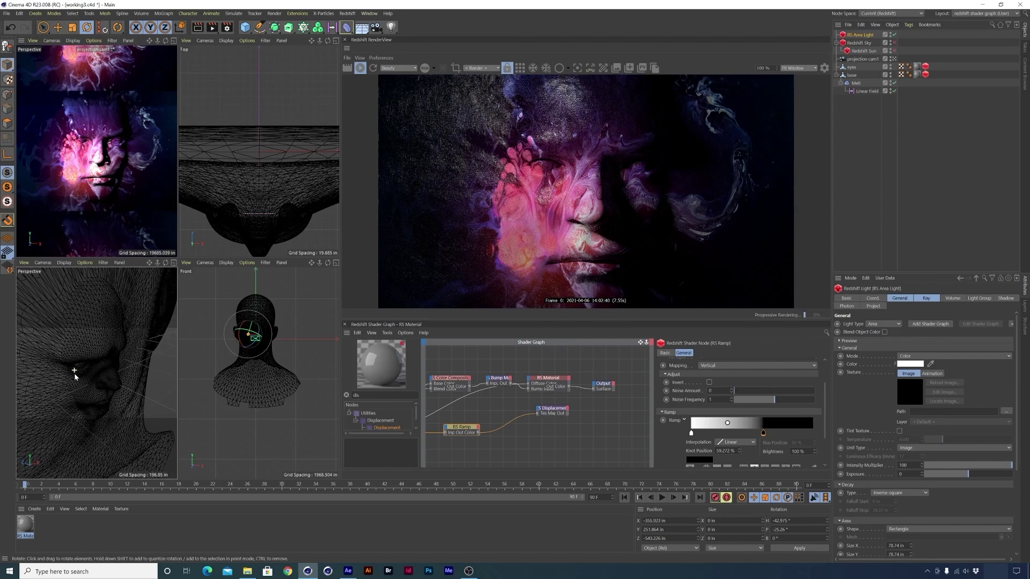
pyautogui.keyDown('alt'); pyautogui.moveTo(77, 378); pyautogui.dragTo(86, 374, button='middle'); pyautogui.keyUp('alt')
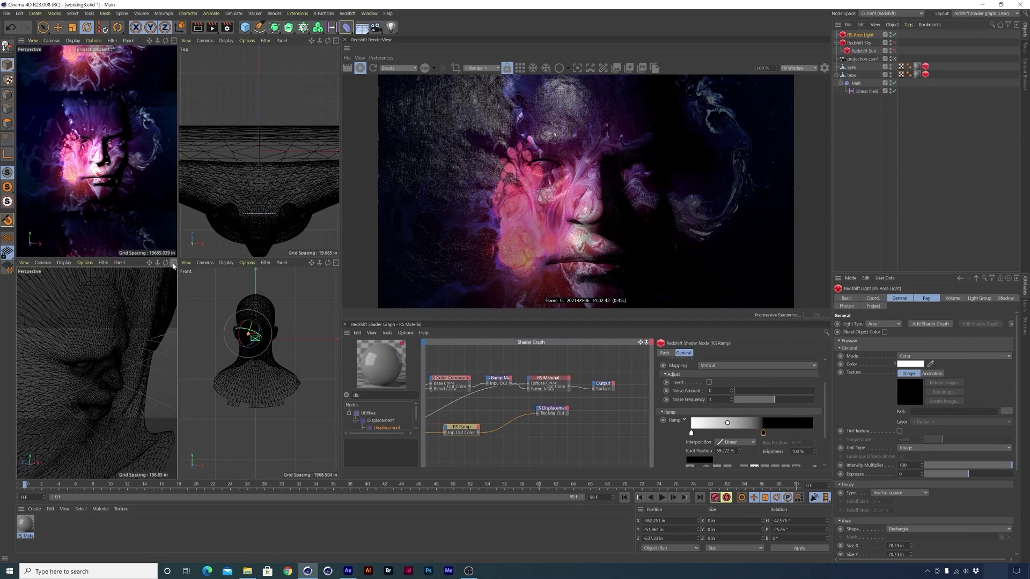
pyautogui.click(174, 41)
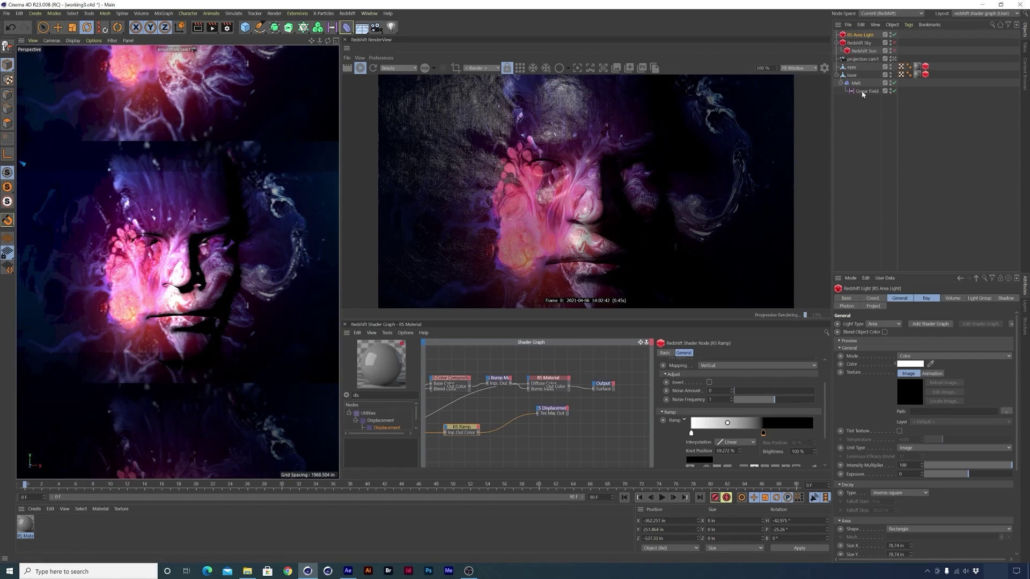
# - Create a new camera from the projection view, place it below projection cam1 and name it cam1
pyautogui.click(861, 60)
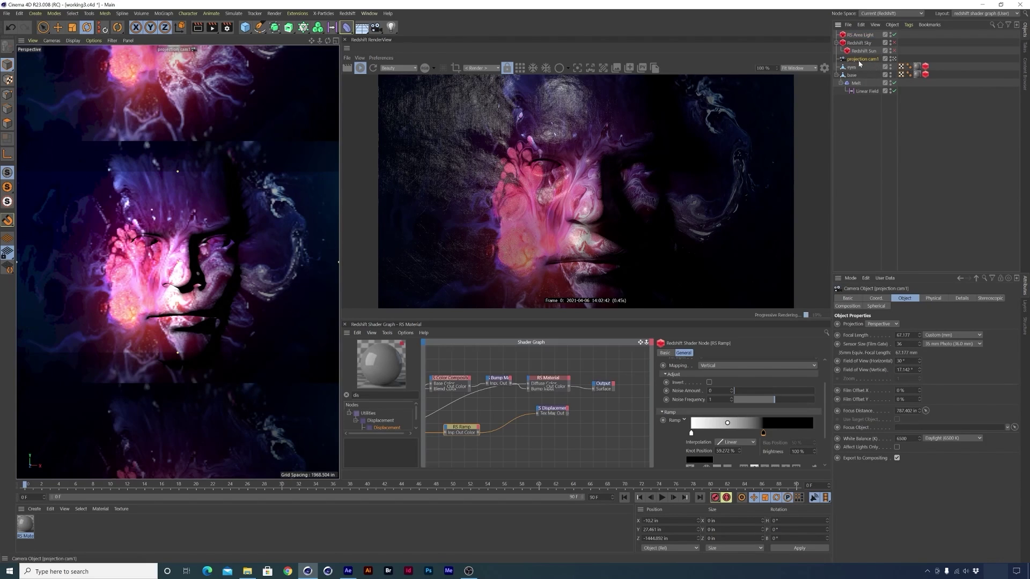
pyautogui.click(375, 27)
pyautogui.moveTo(857, 39); pyautogui.dragTo(857, 71)
pyautogui.doubleClick(856, 69)
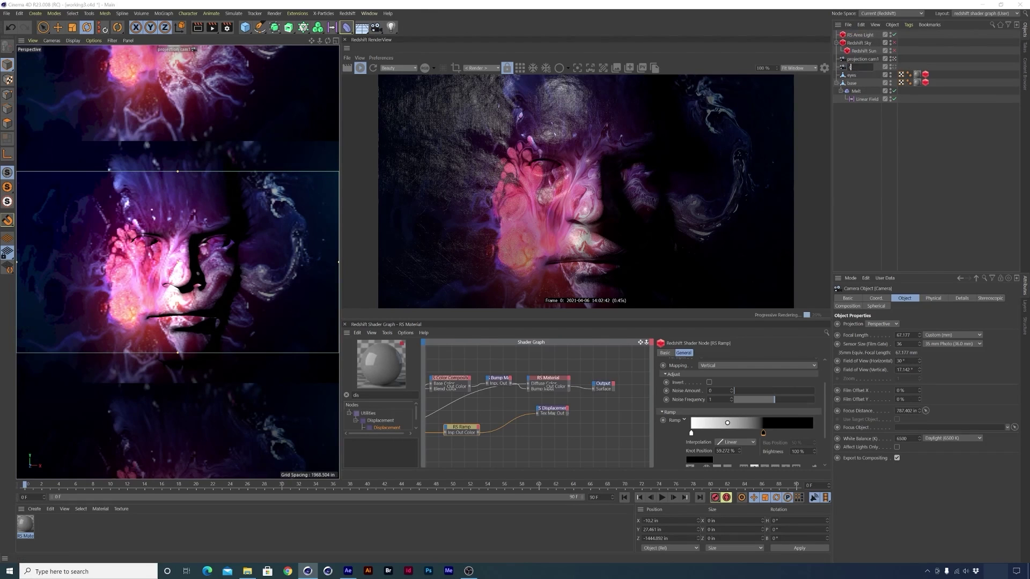
pyautogui.write('cam1')
pyautogui.press('Return')
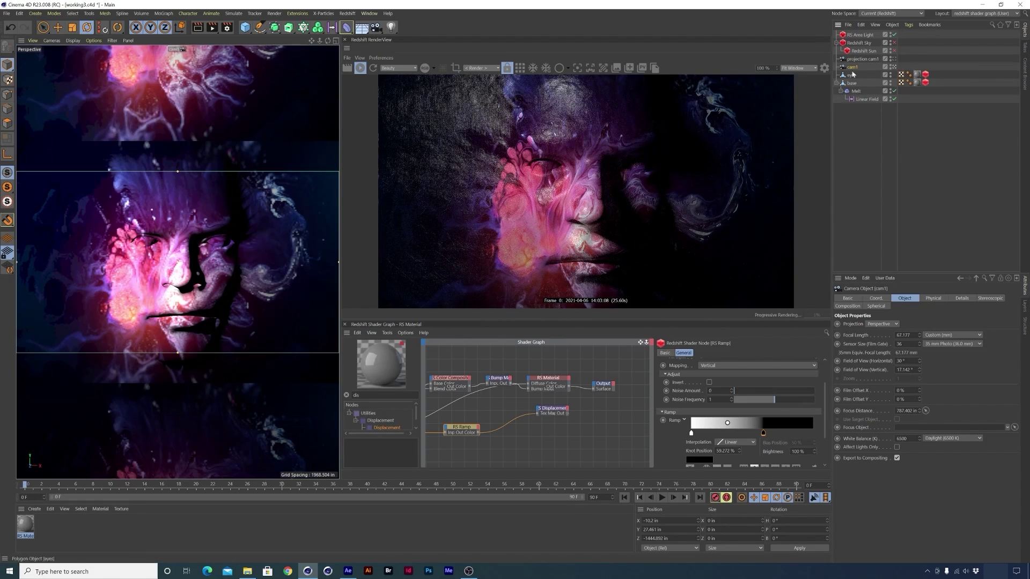
# - Add a Protection tag to the projection cam1 camera
pyautogui.click(863, 59)
pyautogui.write('protectio')
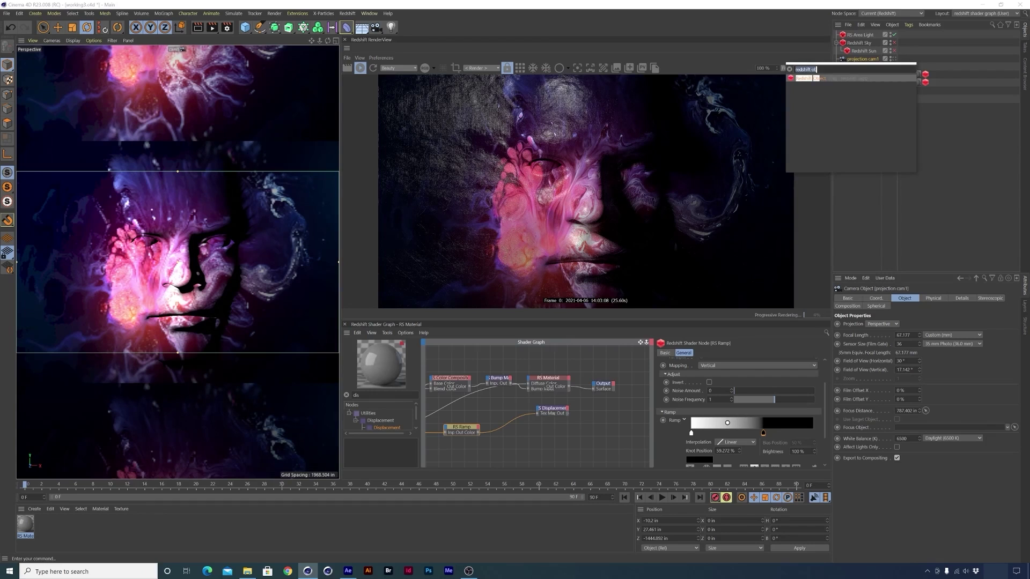
pyautogui.write('n')
pyautogui.press('Return')
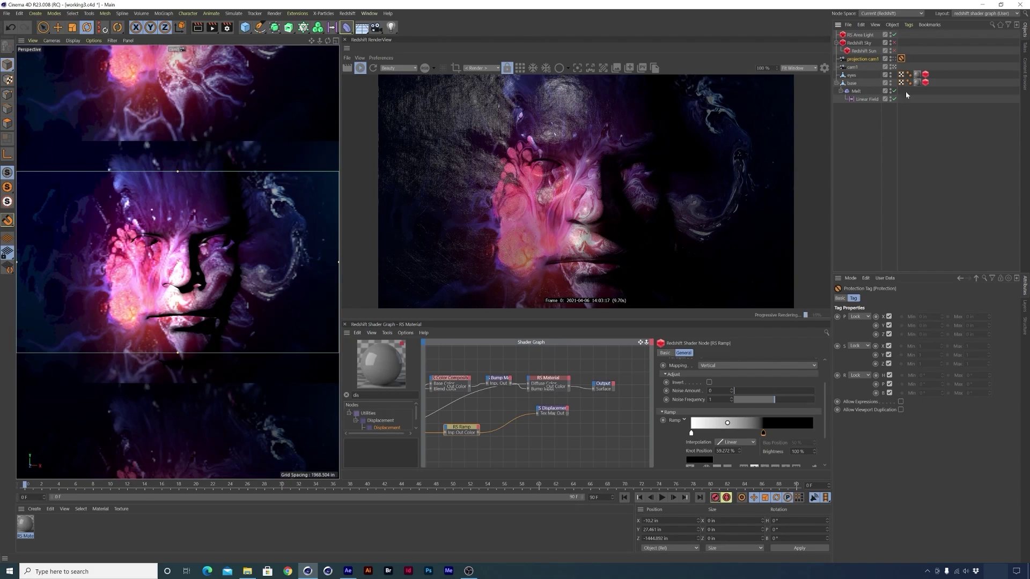
# - Set the film aspect to HDTV (16:9) on the material tags of both the eyes and the base
pyautogui.moveTo(918, 63); pyautogui.dragTo(917, 97)
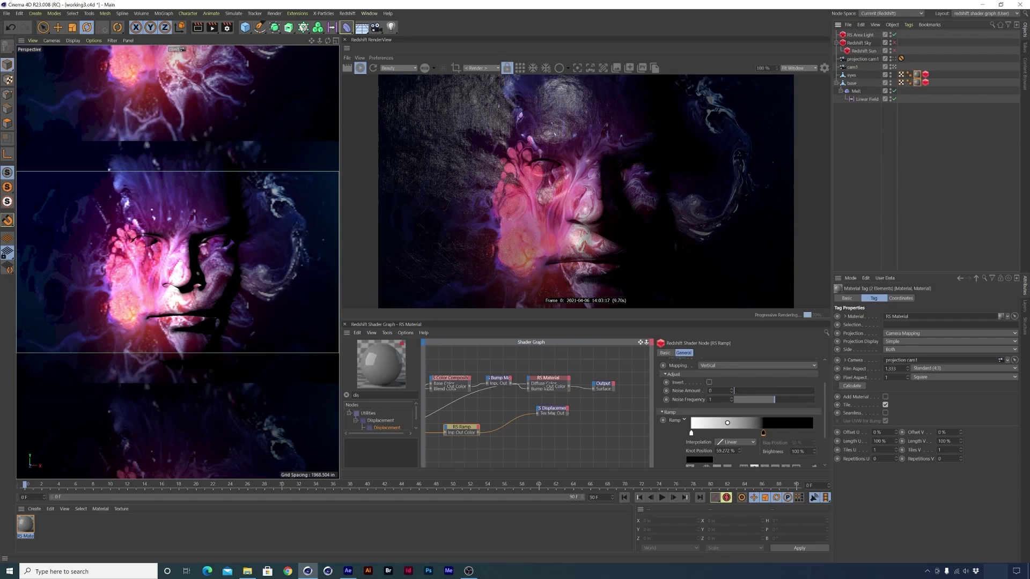
pyautogui.click(942, 369)
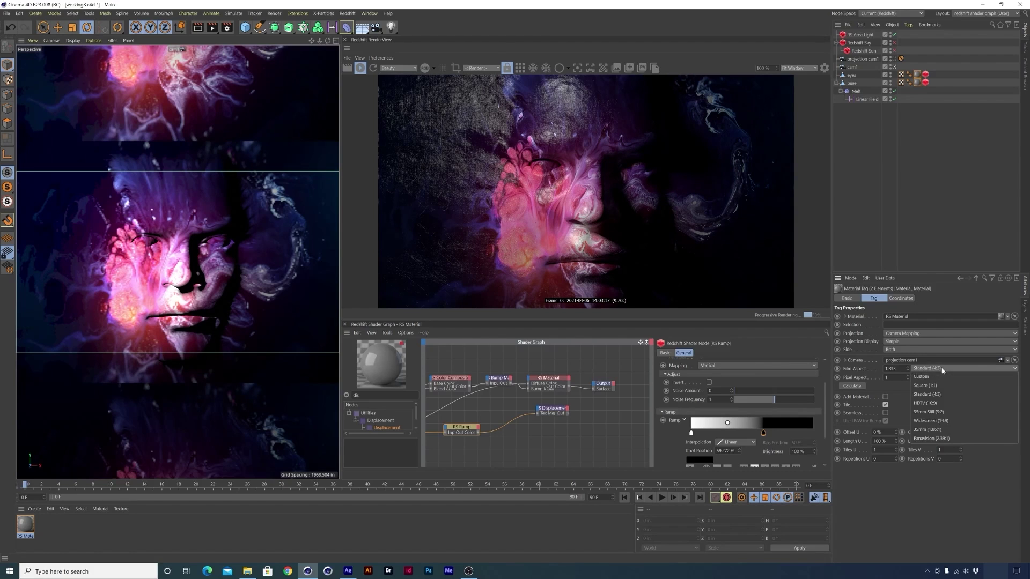
pyautogui.click(942, 403)
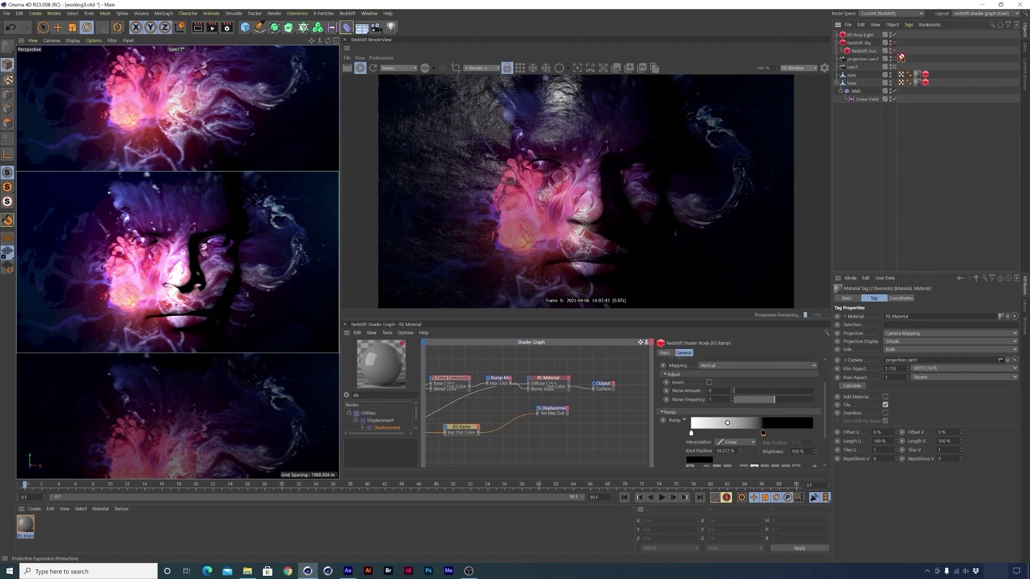
# - Unlock projection cam1 by moving its Protection tag to the Redshift Sun, and dolly the projection camera back from the face
pyautogui.moveTo(902, 57); pyautogui.dragTo(901, 50)
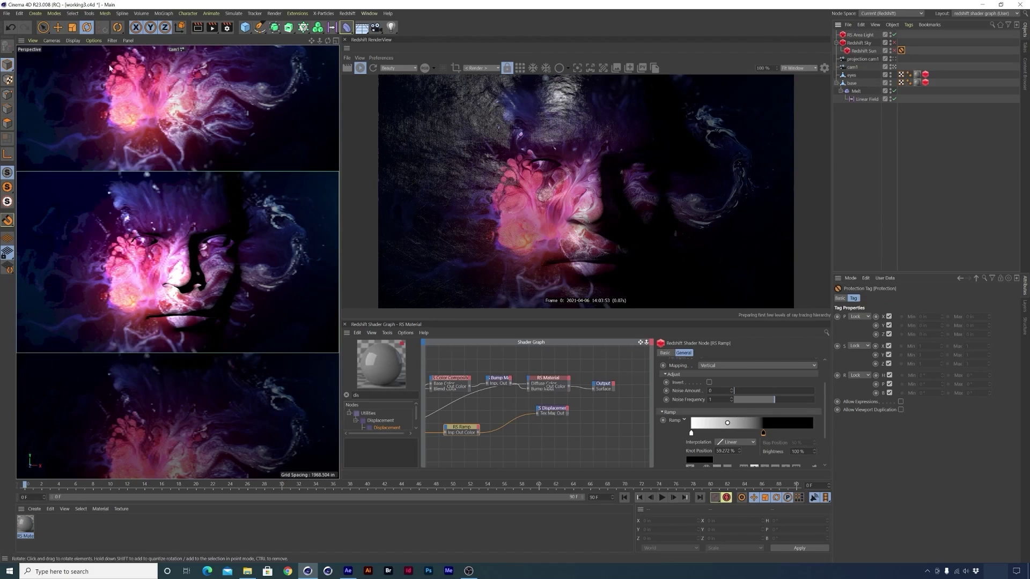
pyautogui.click(893, 58)
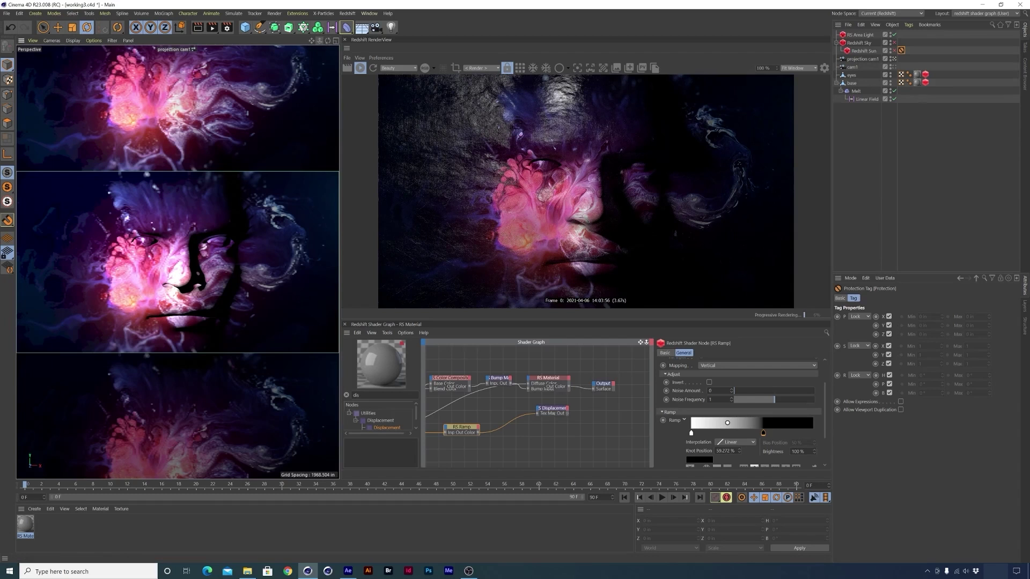
pyautogui.moveTo(319, 40); pyautogui.dragTo(339, 40)
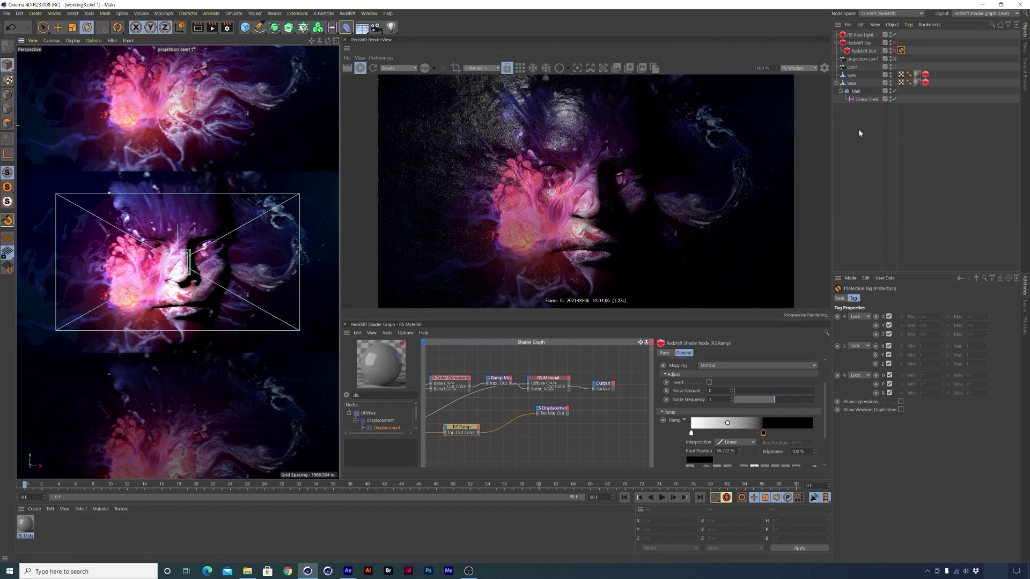
# - Look through cam1 and set its horizontal field of view to 20°
pyautogui.click(894, 67)
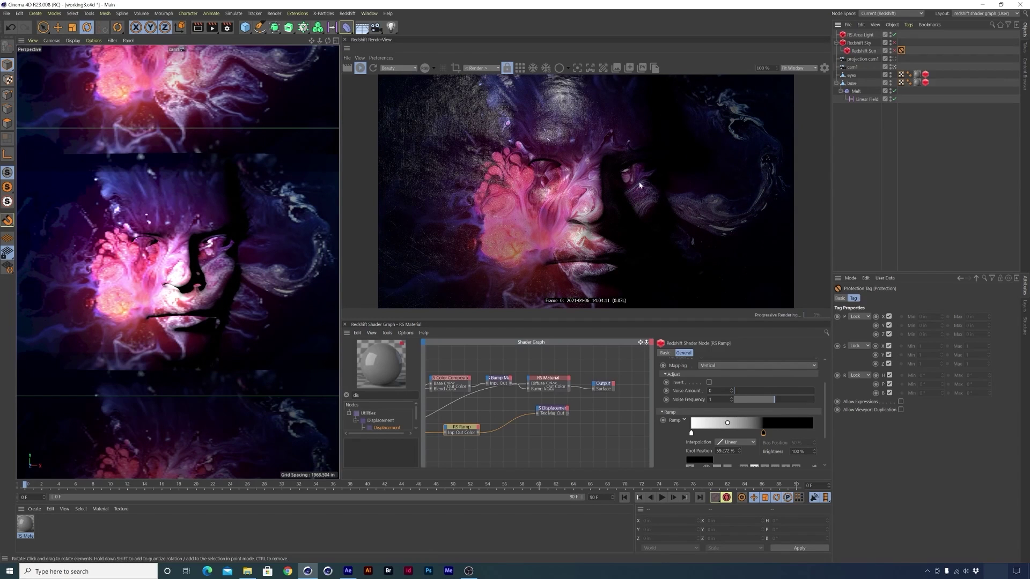
pyautogui.click(852, 67)
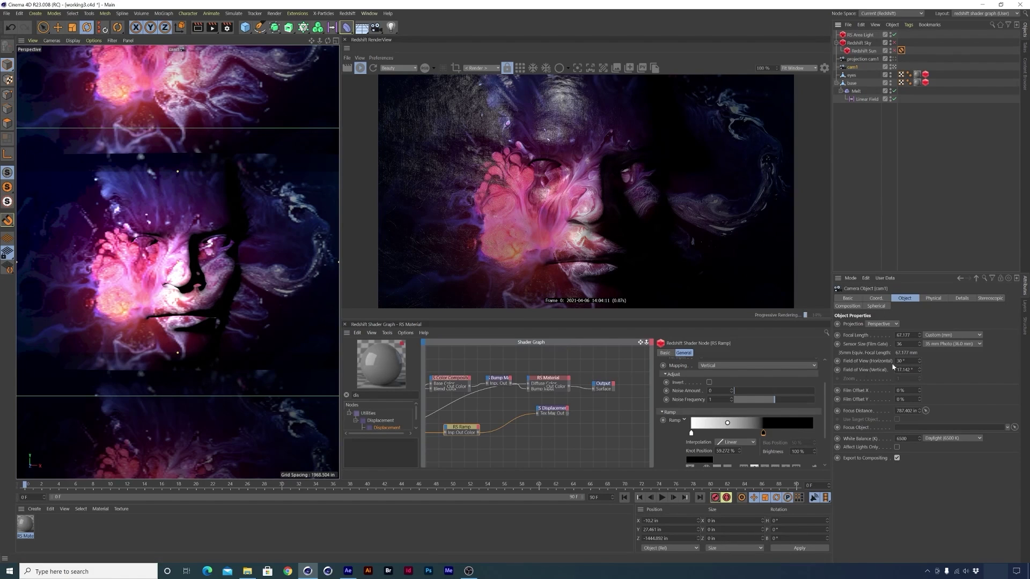
pyautogui.write('20')
pyautogui.press('Return')
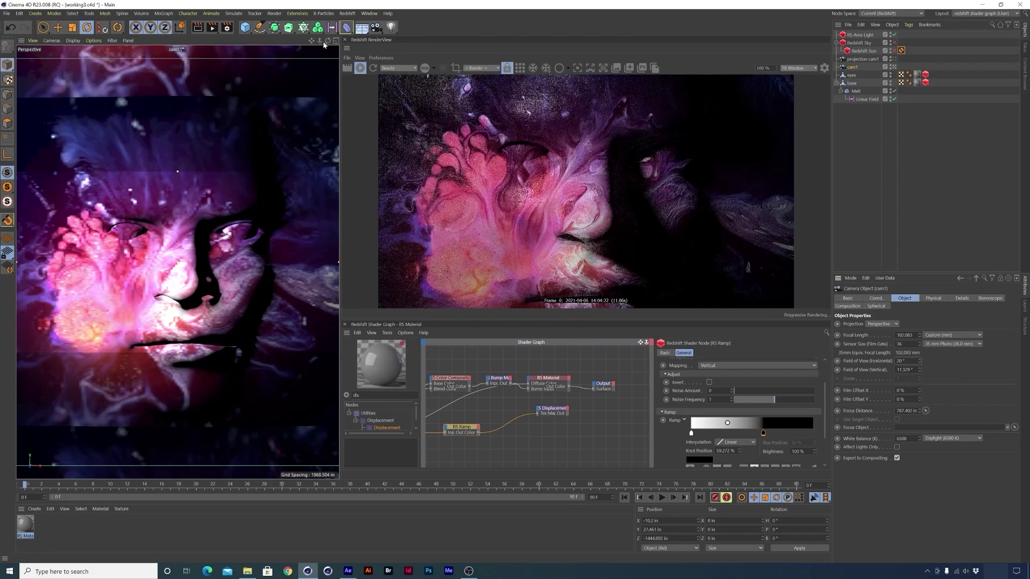
# - Dolly cam1 back to about -2055 in on Z so it frames the whole face
pyautogui.scroll(-1, 178, 261)
pyautogui.scroll(-5, 177, 261)
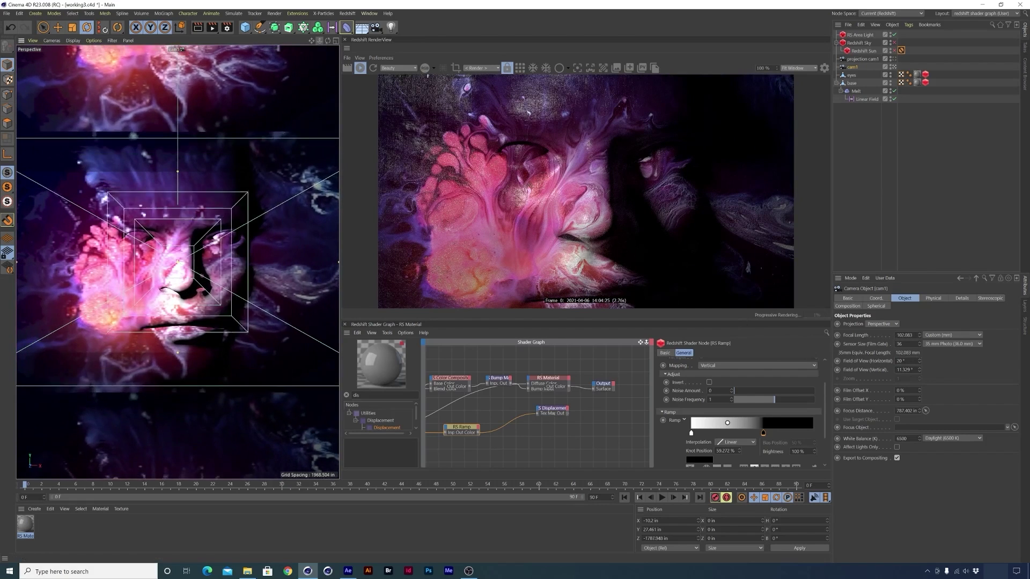
pyautogui.scroll(-2, 178, 262)
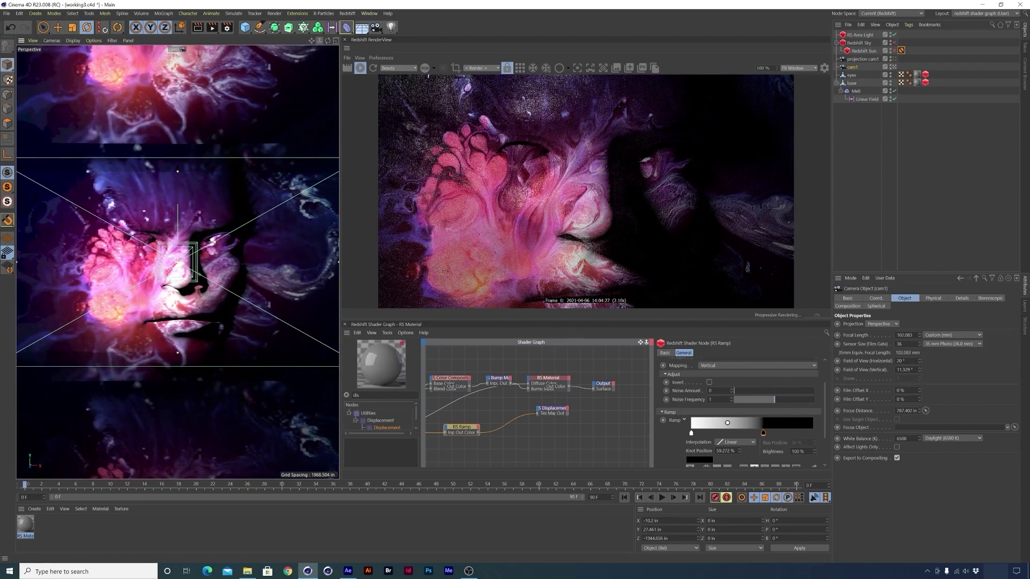
pyautogui.moveTo(319, 40); pyautogui.dragTo(319, 42)
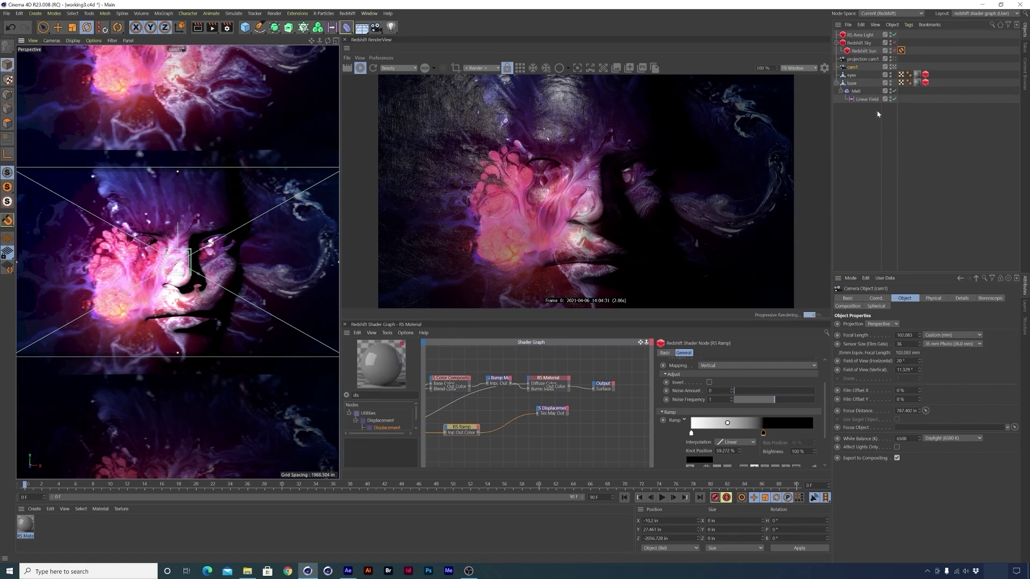
# - Lock both projection cam1 and cam1 with Protection tags
pyautogui.moveTo(903, 58); pyautogui.dragTo(900, 67)
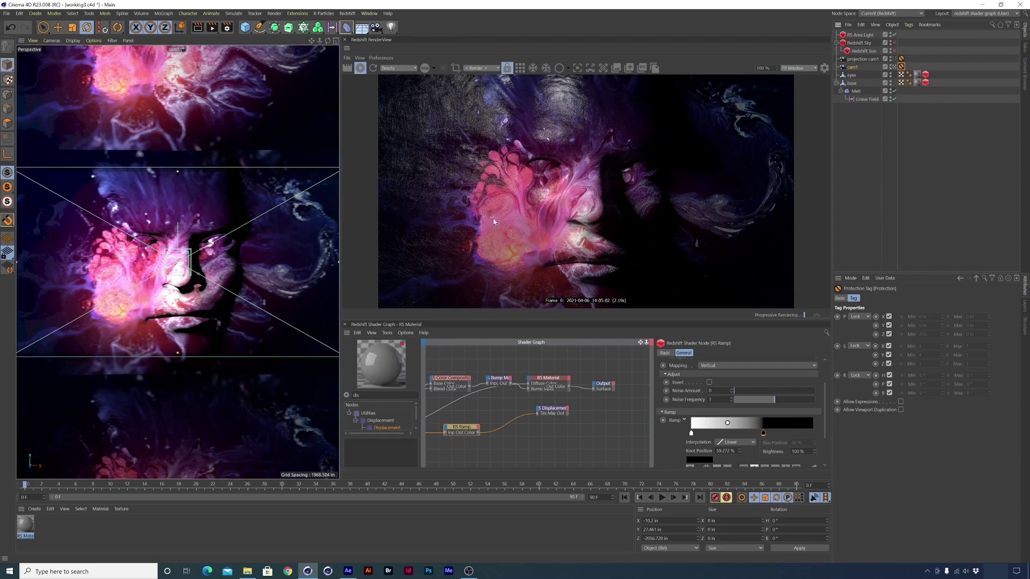
# - Maximize the free wireframe perspective viewport and view the head and area light through the Default Camera
pyautogui.click(336, 40)
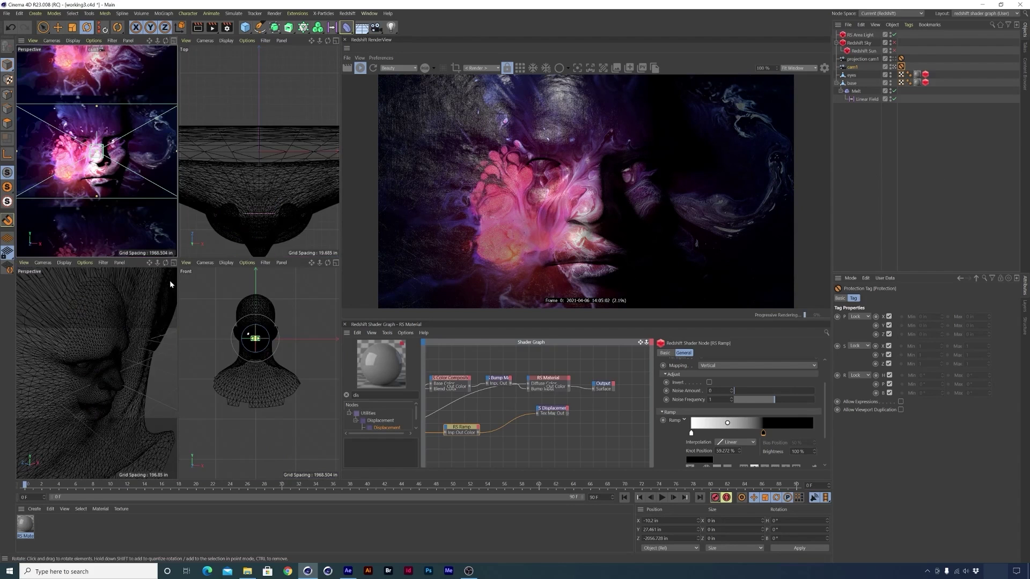
pyautogui.click(173, 263)
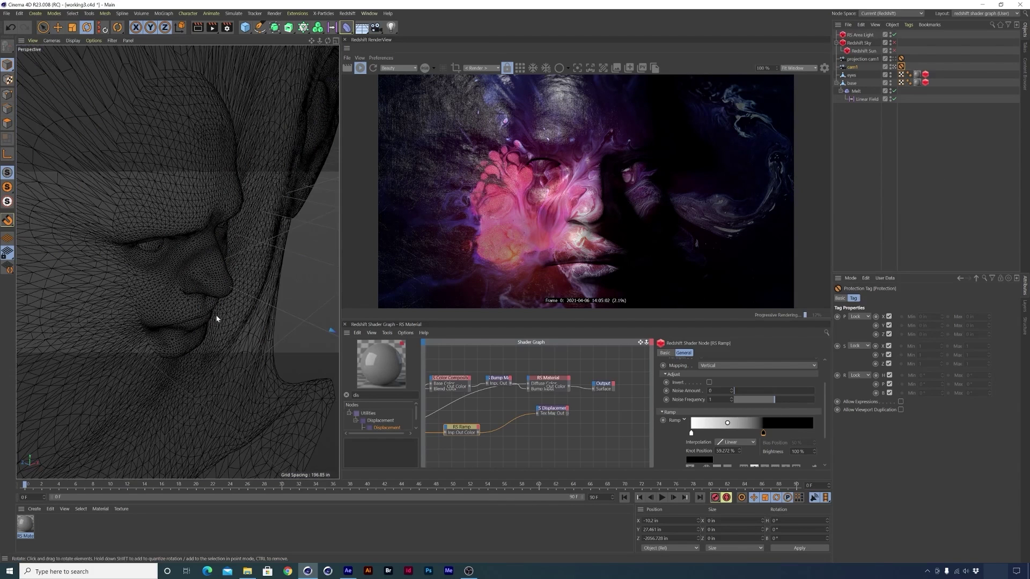
pyautogui.click(52, 42)
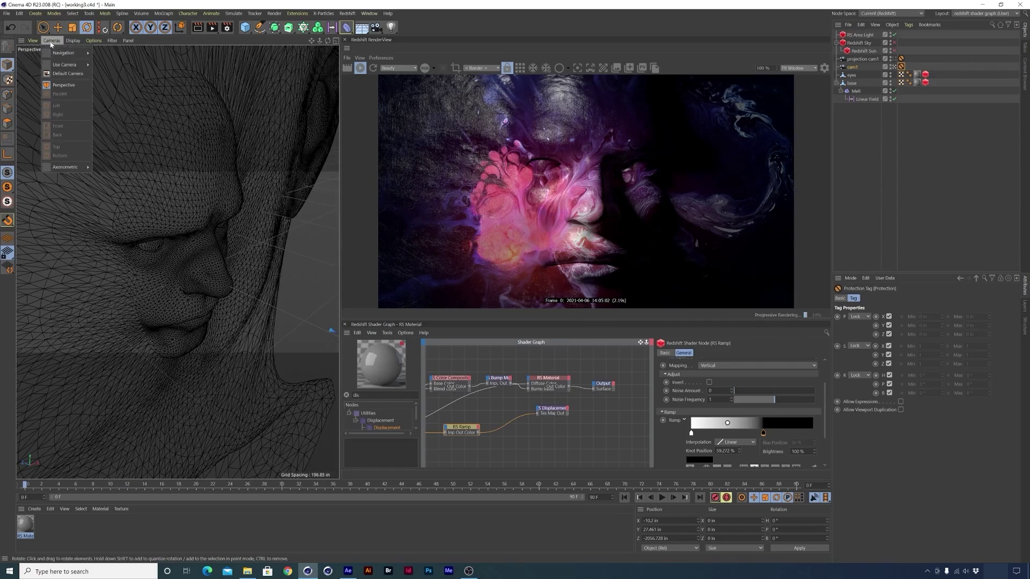
pyautogui.click(68, 77)
pyautogui.keyDown('alt'); pyautogui.moveTo(121, 183); pyautogui.dragTo(142, 232); pyautogui.keyUp('alt')
pyautogui.keyDown('alt'); pyautogui.moveTo(179, 285); pyautogui.dragTo(210, 287); pyautogui.keyUp('alt')
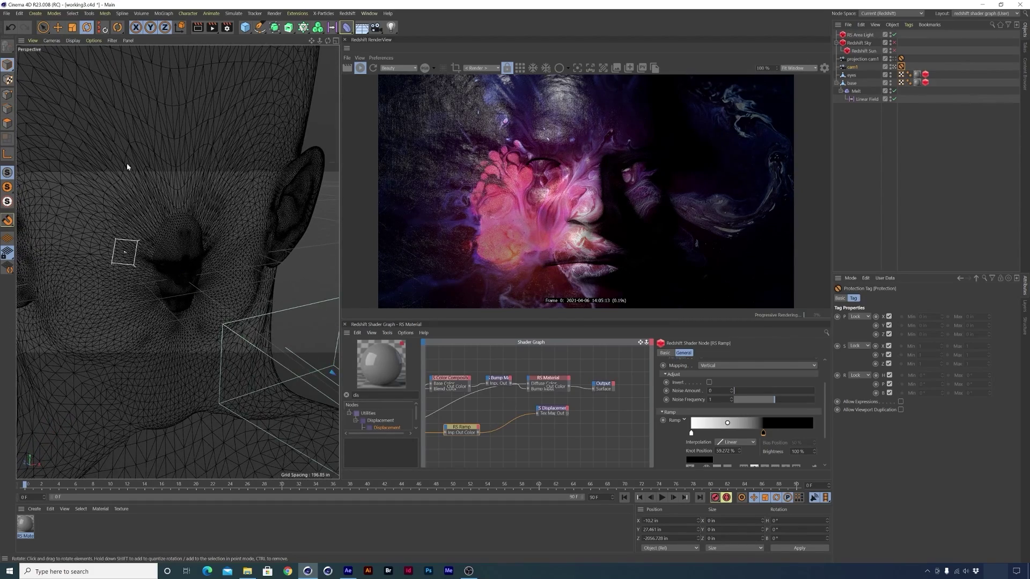
# - Move the RS Area Light closer to the face, to about X -181, Y 70, Z -343 in
pyautogui.click(110, 40)
pyautogui.click(152, 206)
pyautogui.keyDown('alt'); pyautogui.moveTo(152, 283); pyautogui.dragTo(225, 287); pyautogui.keyUp('alt')
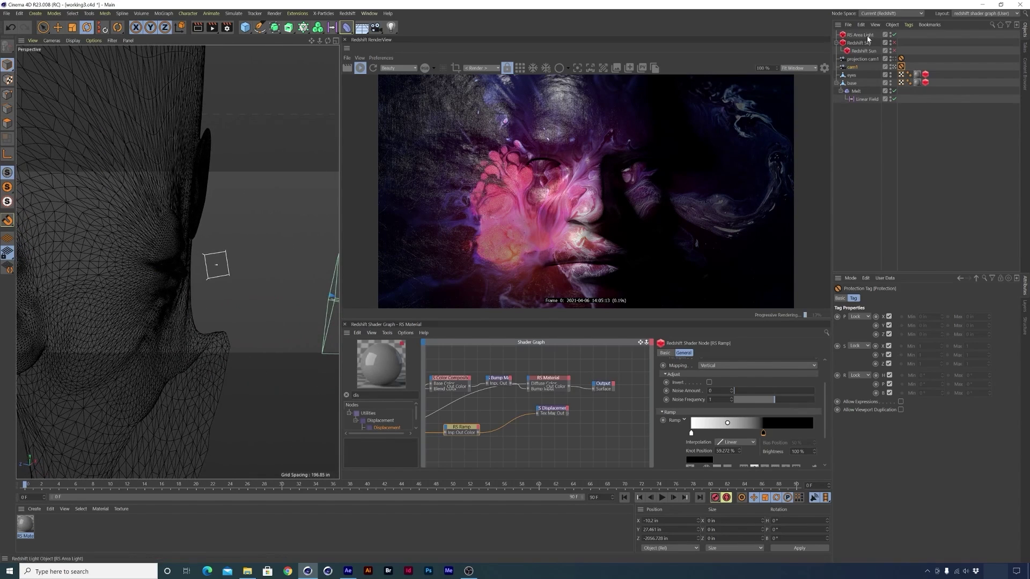
pyautogui.click(861, 35)
pyautogui.moveTo(214, 274); pyautogui.dragTo(216, 239)
pyautogui.press('e')
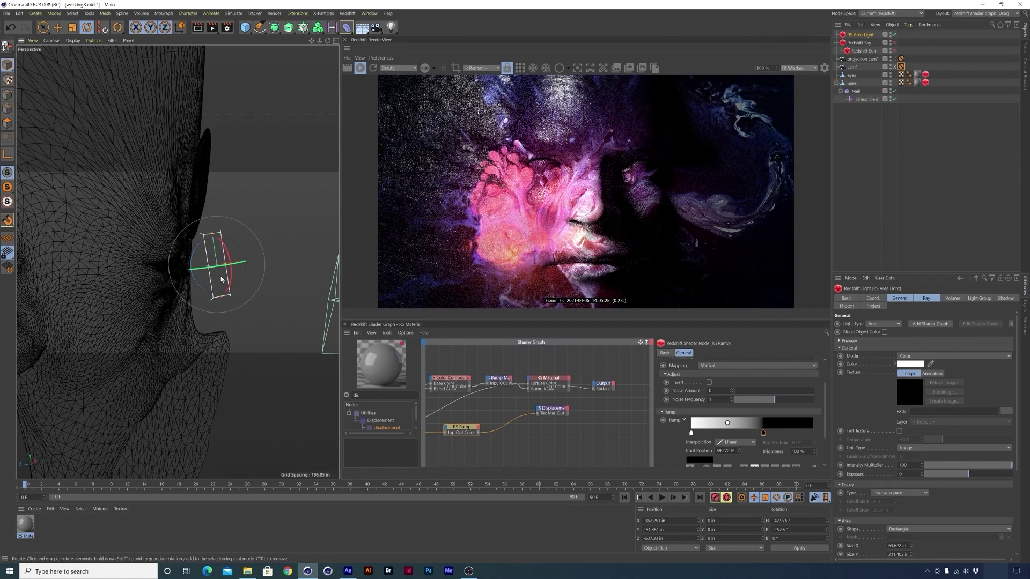
pyautogui.moveTo(196, 268); pyautogui.dragTo(180, 234)
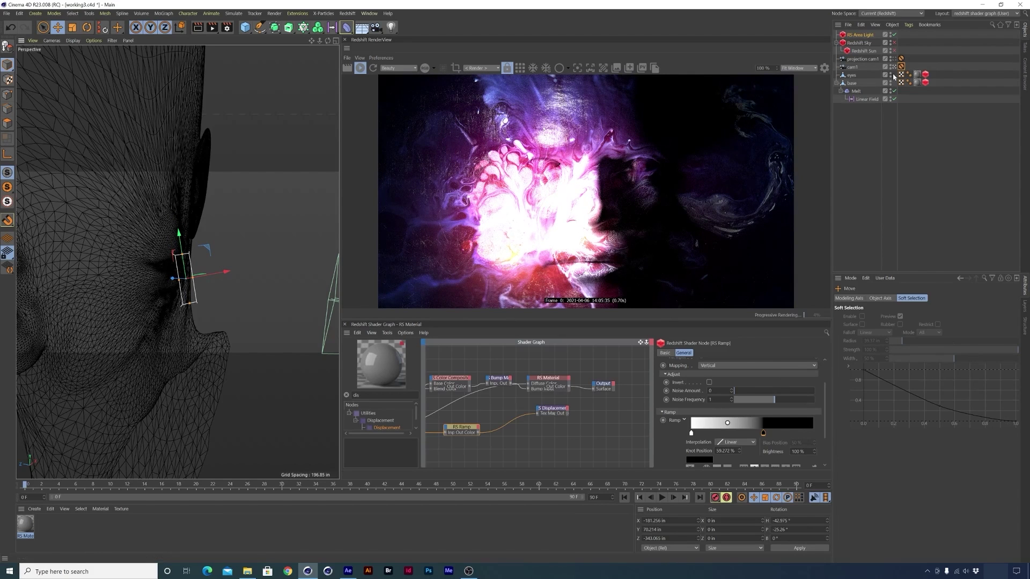
# - Tint the RS Area Light's color pale cyan with hue 189°, saturation 14% and value 100%
pyautogui.click(862, 37)
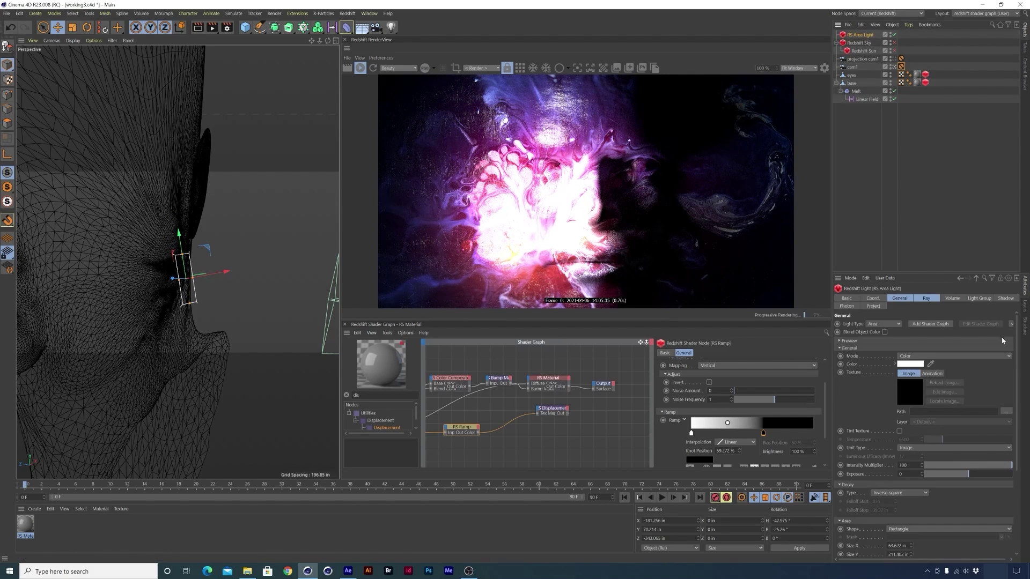
pyautogui.click(916, 366)
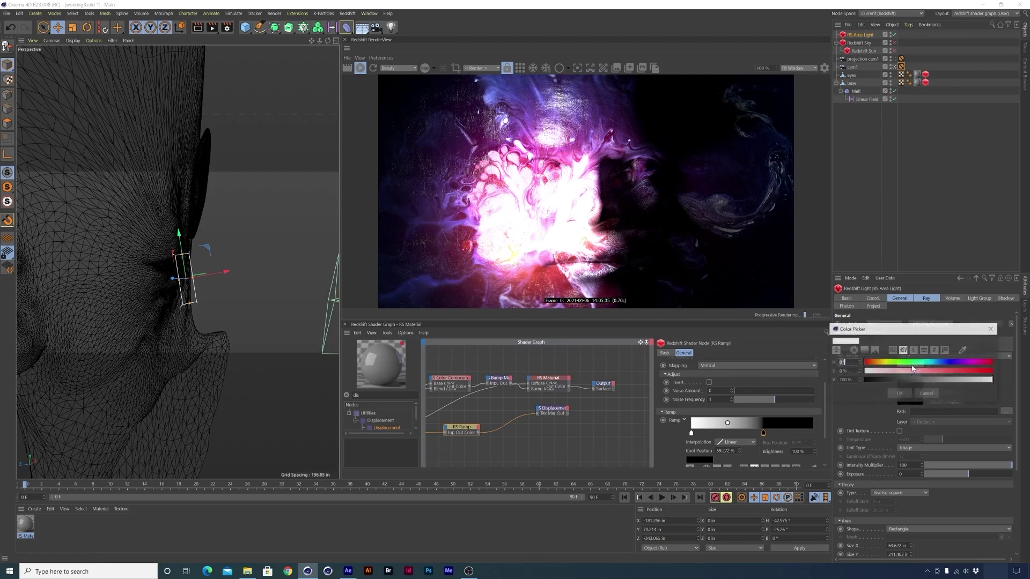
pyautogui.moveTo(881, 365)
pyautogui.mouseDown()
pyautogui.moveTo(932, 370)
pyautogui.moveTo(882, 375)
pyautogui.mouseUp()
pyautogui.click(886, 371)
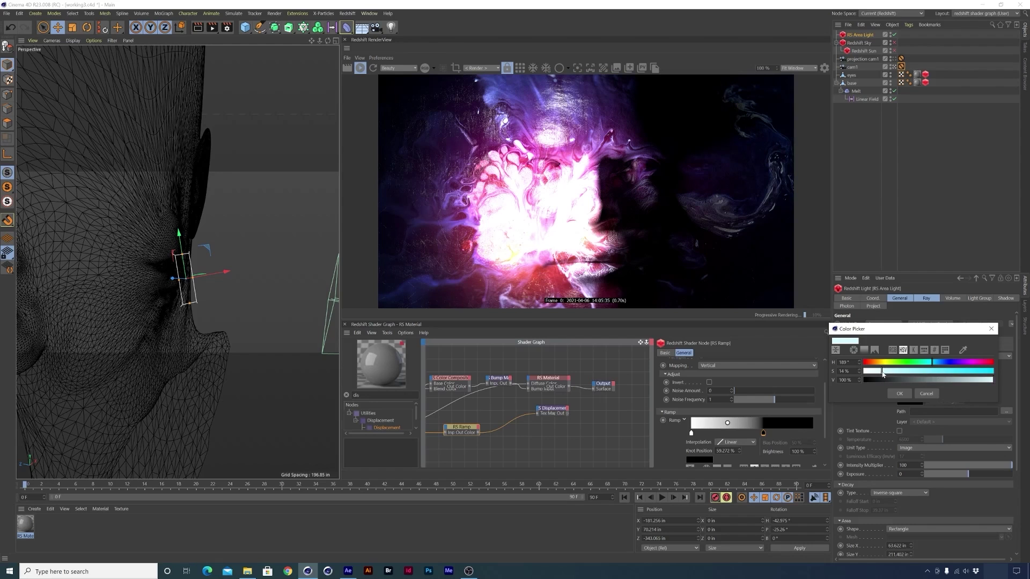
pyautogui.click(905, 394)
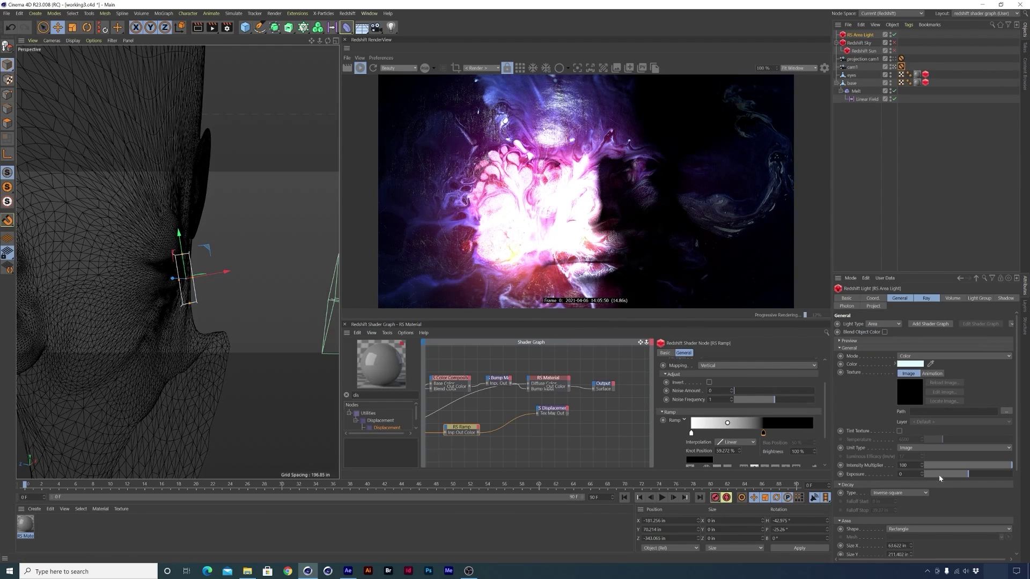
# - Set the RS Area Light's intensity multiplier to 20
pyautogui.click(906, 465)
pyautogui.write('20')
pyautogui.press('Return')
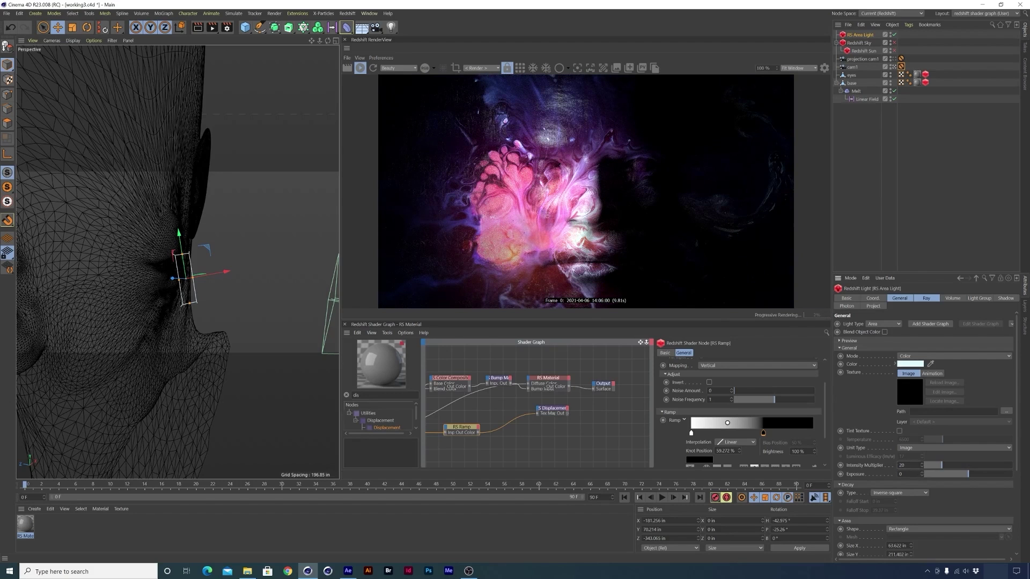
# - Narrow the area light's spread to about 0.593 and lower its intensity multiplier to about 6.59
pyautogui.scroll(-3, 921, 474)
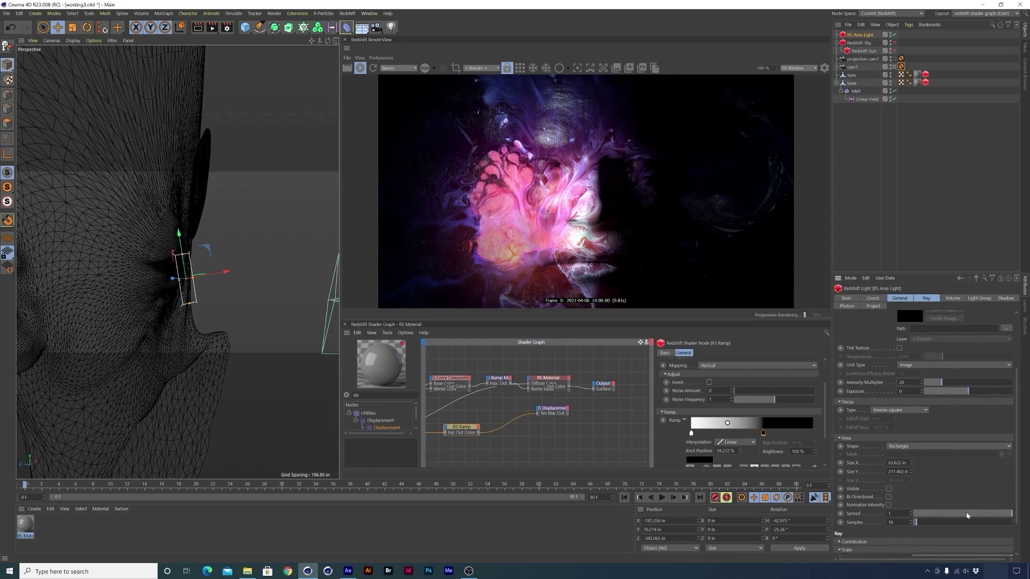
pyautogui.moveTo(995, 516); pyautogui.dragTo(1026, 524)
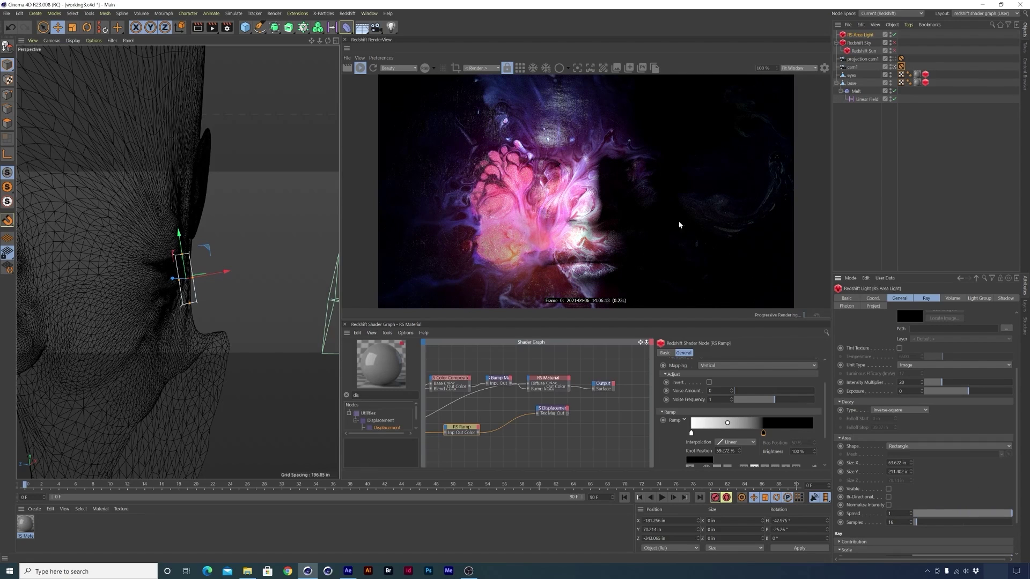
pyautogui.moveTo(1008, 518); pyautogui.dragTo(972, 527)
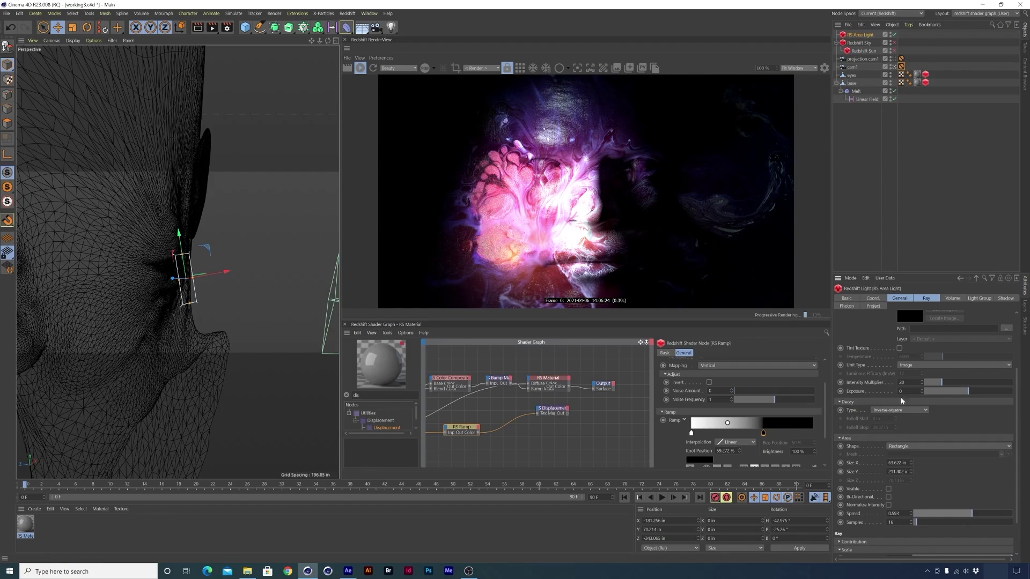
pyautogui.moveTo(942, 382); pyautogui.dragTo(927, 383)
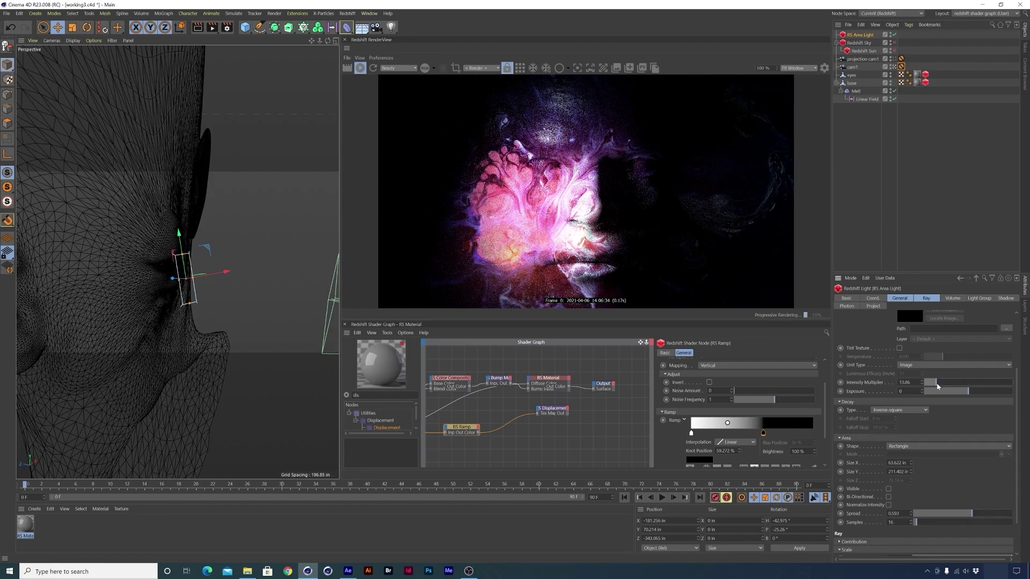
pyautogui.moveTo(934, 386); pyautogui.dragTo(931, 387)
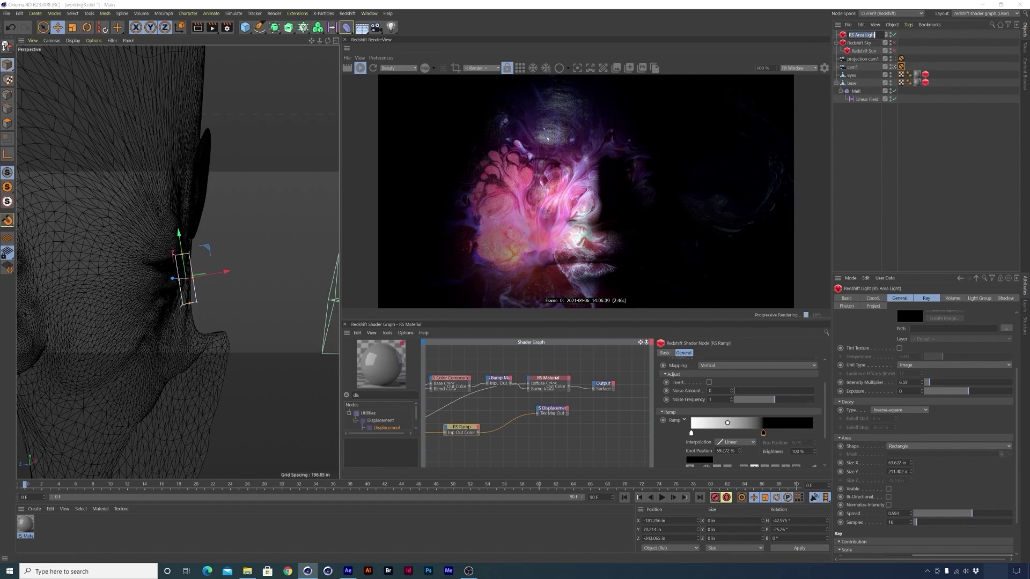
# - Rename the RS Area Light as light1, and duplicate it as a second light named light2
pyautogui.write('light1')
pyautogui.press('Return')
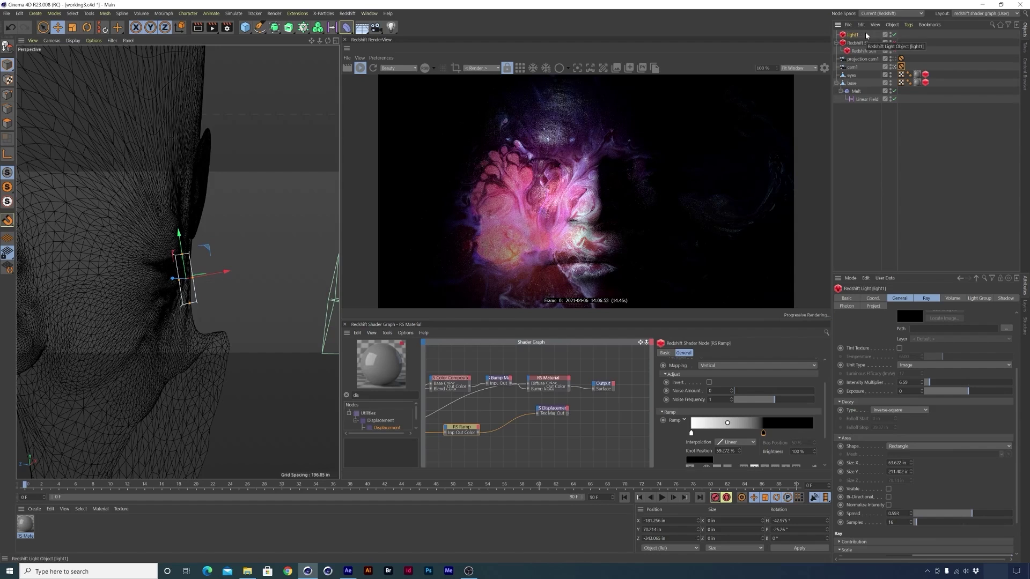
pyautogui.moveTo(855, 37); pyautogui.dragTo(855, 41)
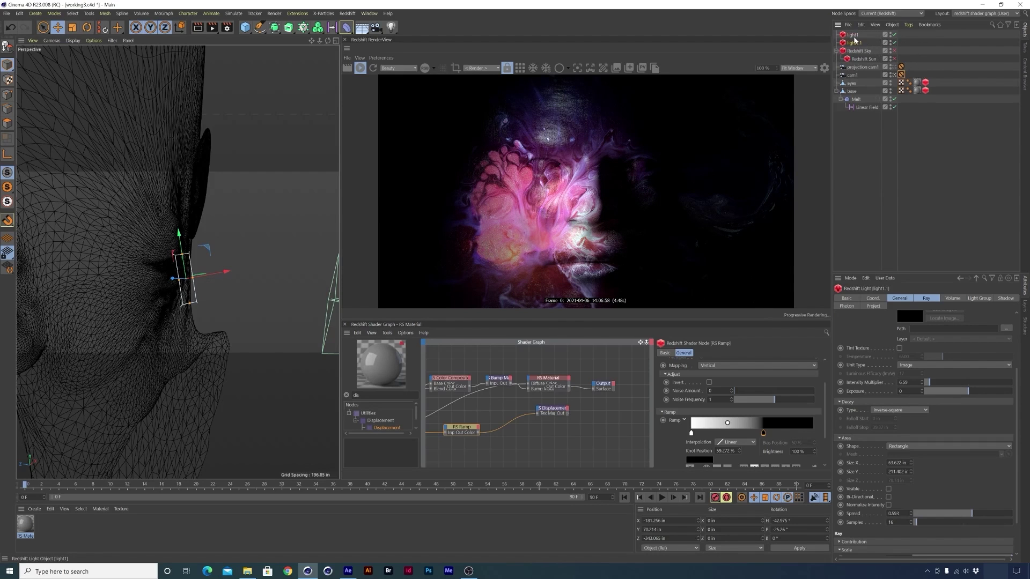
pyautogui.doubleClick(858, 43)
pyautogui.write('light2')
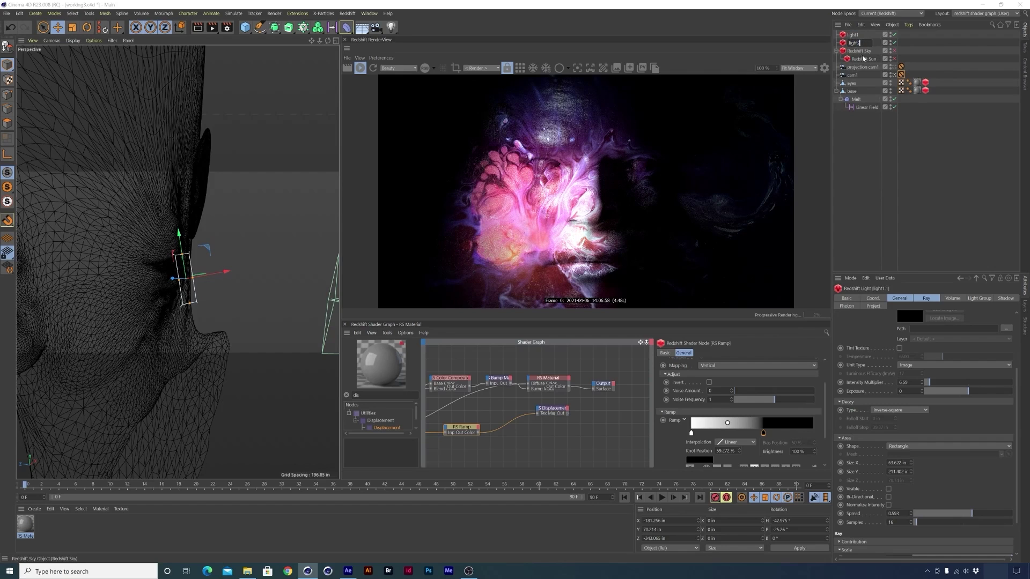
pyautogui.press('Return')
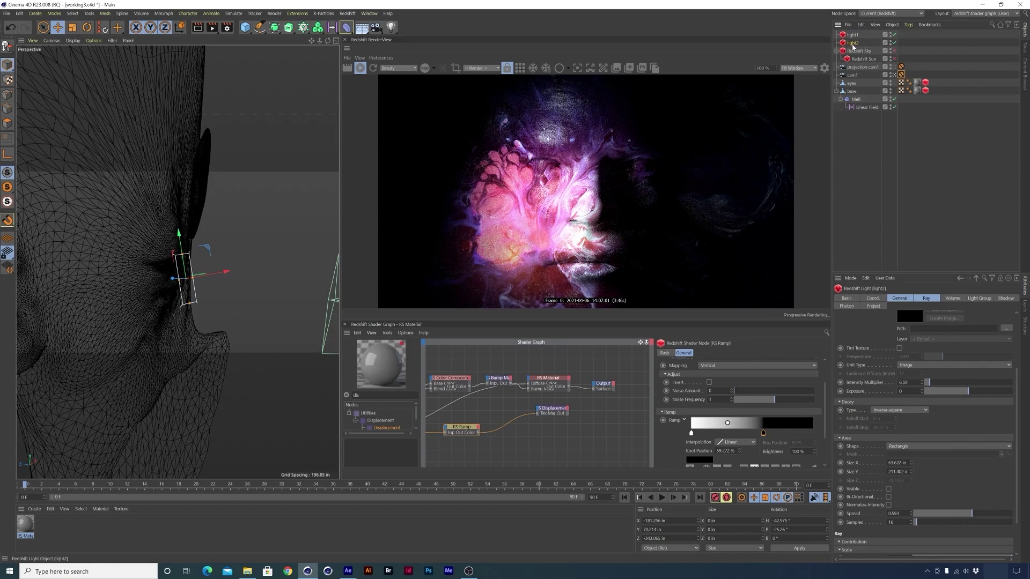
# - Look through light2 as the camera and swing it to the opposite side of the face, at about X 533, Y 67, Z -643 in
pyautogui.click(51, 41)
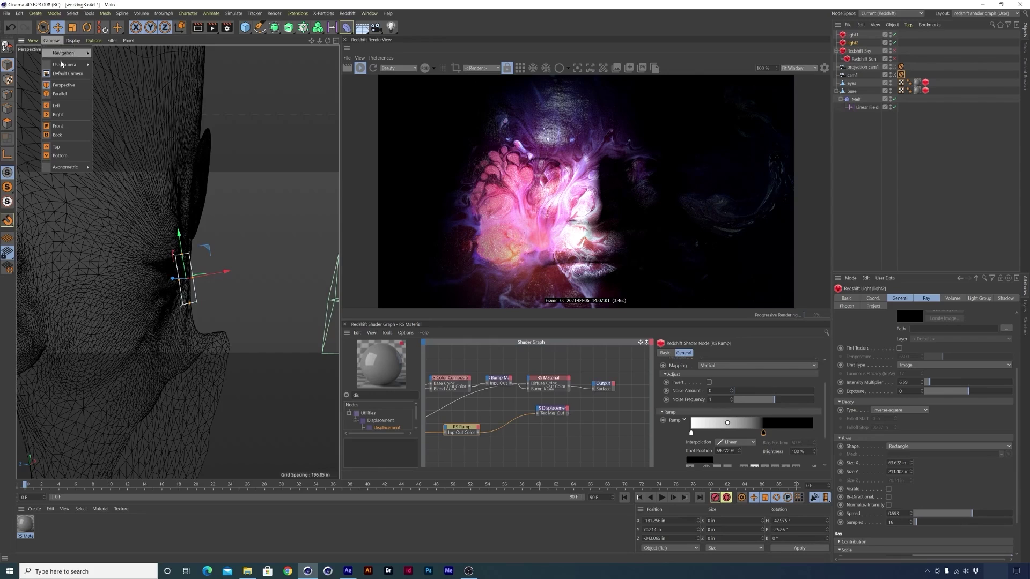
pyautogui.moveTo(63, 67)
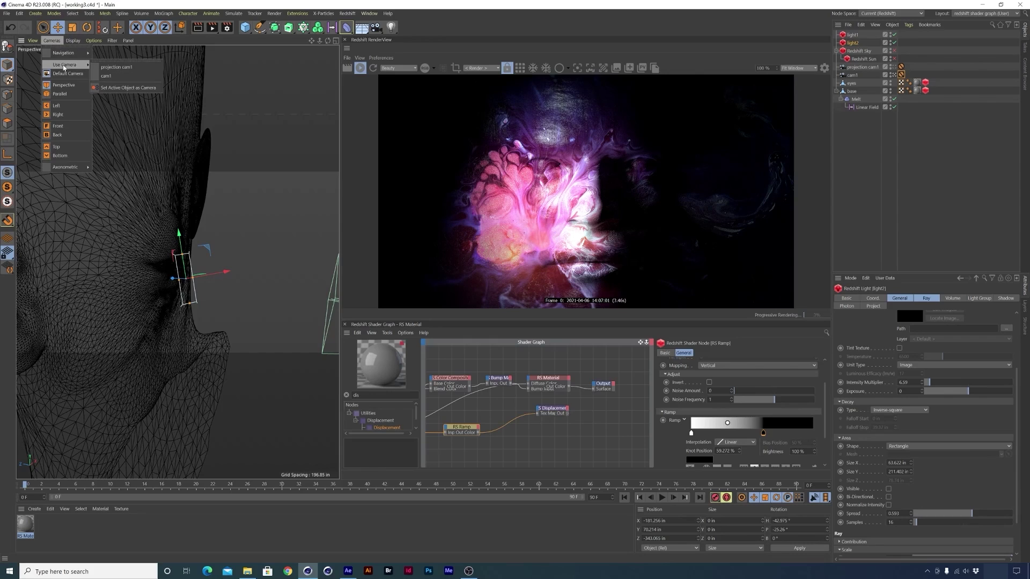
pyautogui.click(129, 88)
pyautogui.keyDown('alt'); pyautogui.moveTo(235, 275); pyautogui.dragTo(172, 276); pyautogui.keyUp('alt')
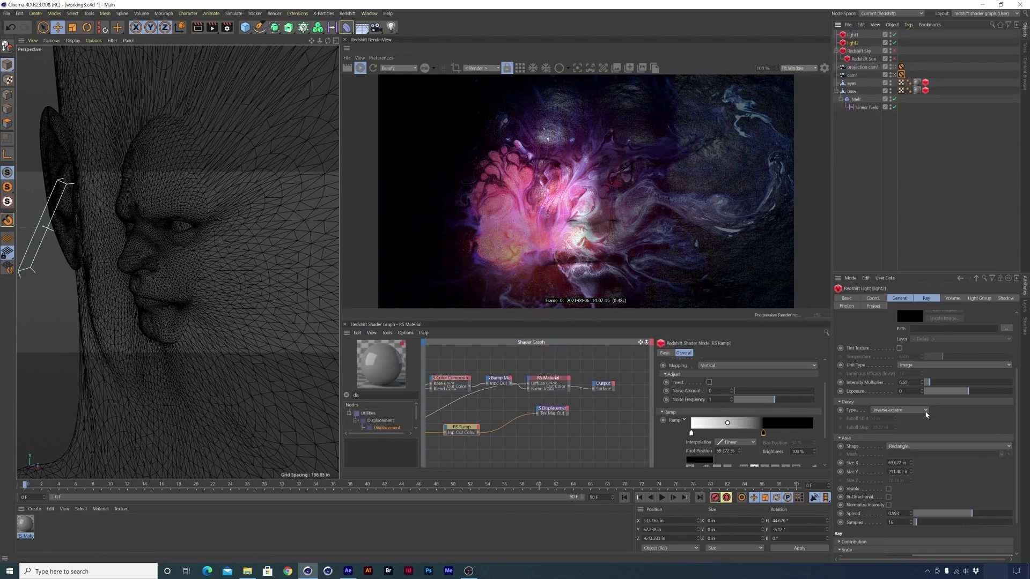
# - Tint light2's color pale warm yellow with hue 46°, saturation 11% and value 100%
pyautogui.scroll(3, 920, 386)
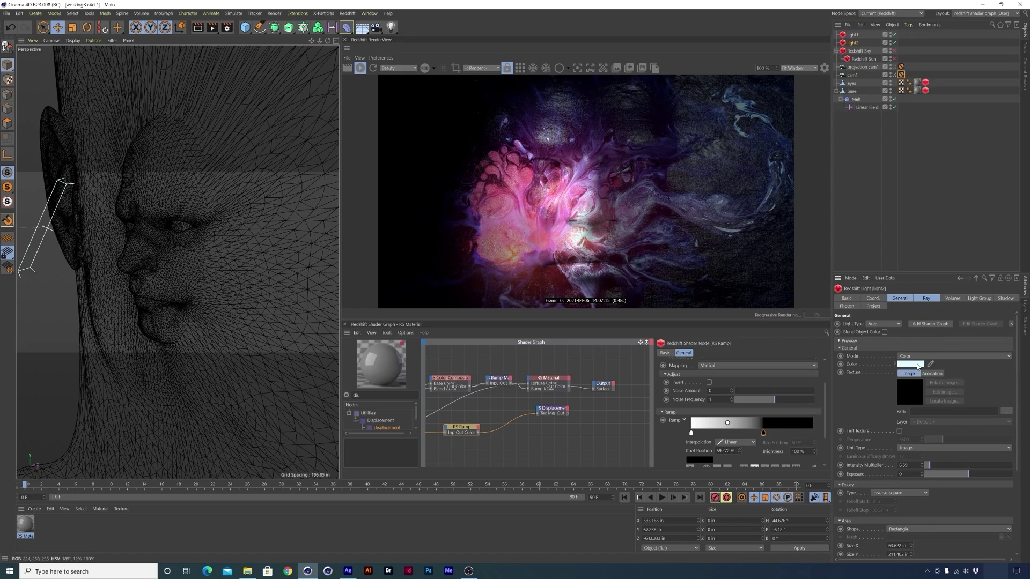
pyautogui.click(918, 367)
pyautogui.moveTo(895, 362); pyautogui.dragTo(881, 374)
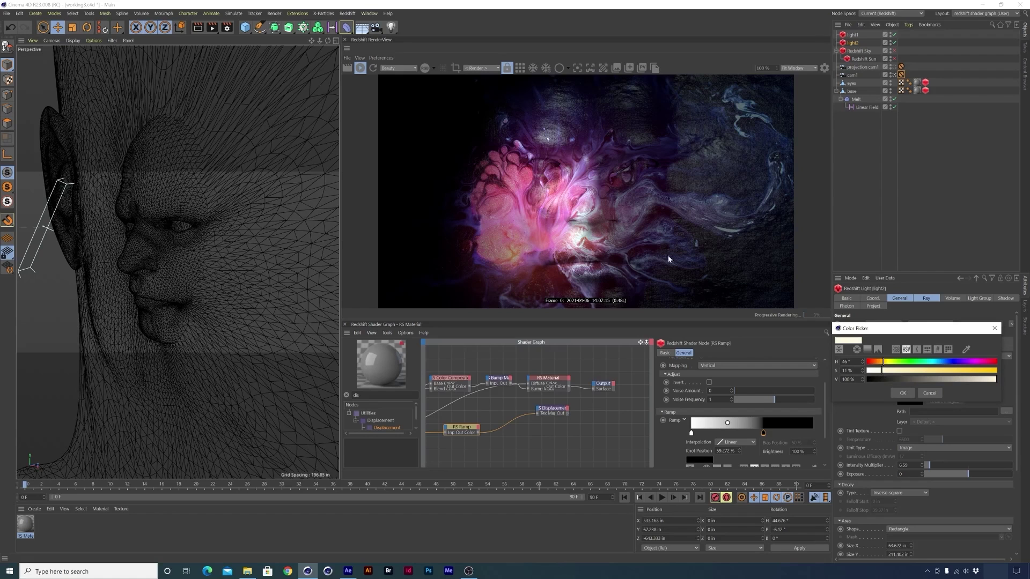
pyautogui.click(905, 395)
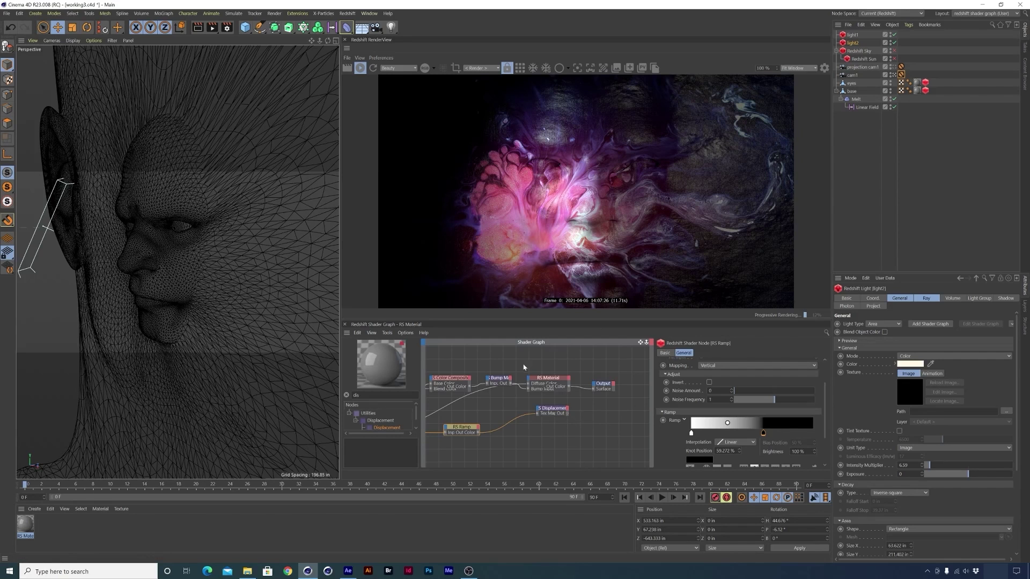
# - Connect the Displacement node to the Output node's Displacement input and inspect the displaced face in the render up close
pyautogui.moveTo(566, 414); pyautogui.dragTo(619, 393)
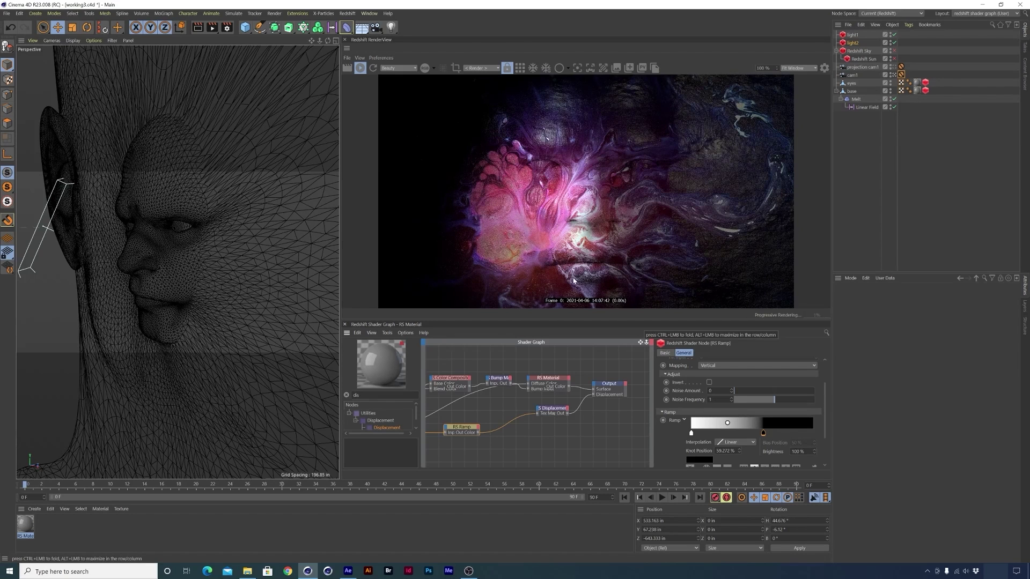
pyautogui.scroll(1, 575, 278)
pyautogui.scroll(1, 597, 261)
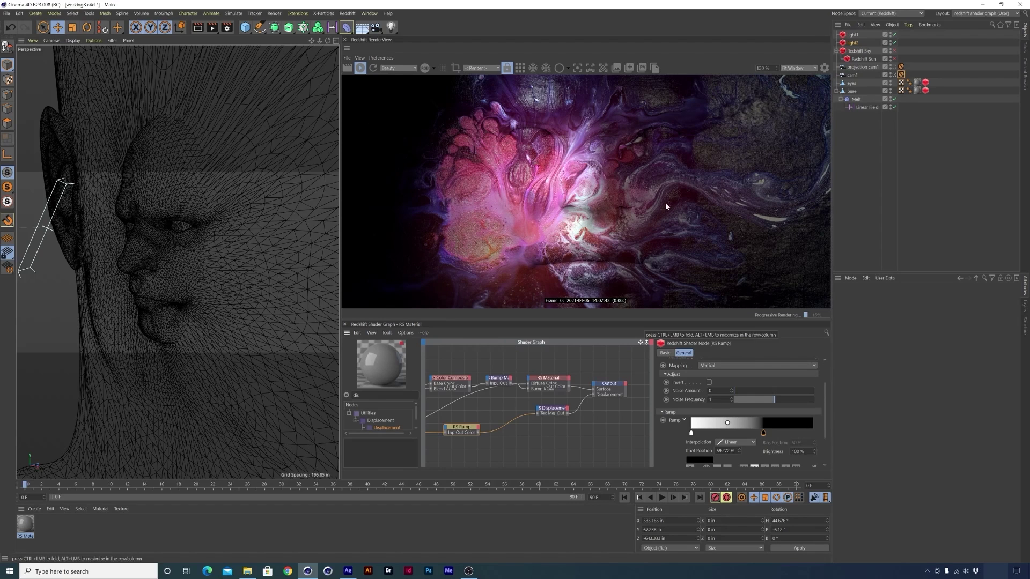
pyautogui.scroll(-3, 607, 213)
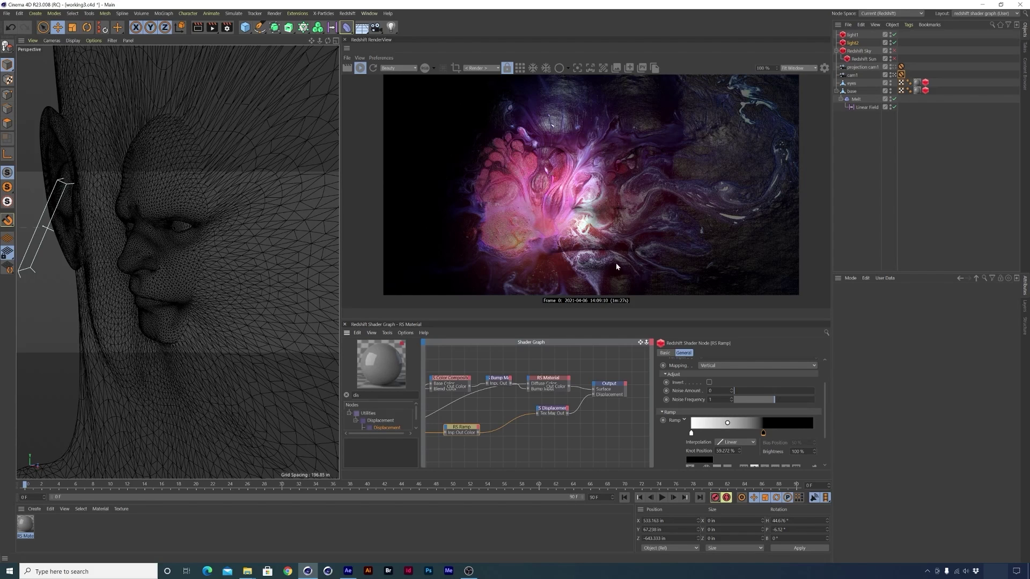
# - Switch to After Effects, scrub the 210406_Main_cut 3_v3 composition back to 0:00:10:06 for reference, and return to Cinema 4D
pyautogui.hotkey('alt', 'Tab')
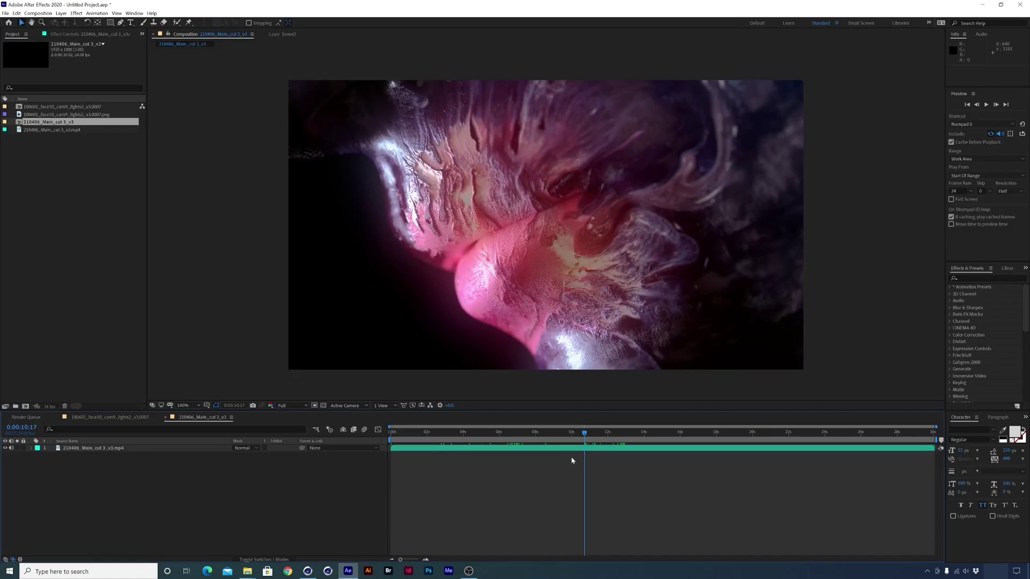
pyautogui.moveTo(585, 433); pyautogui.dragTo(577, 464)
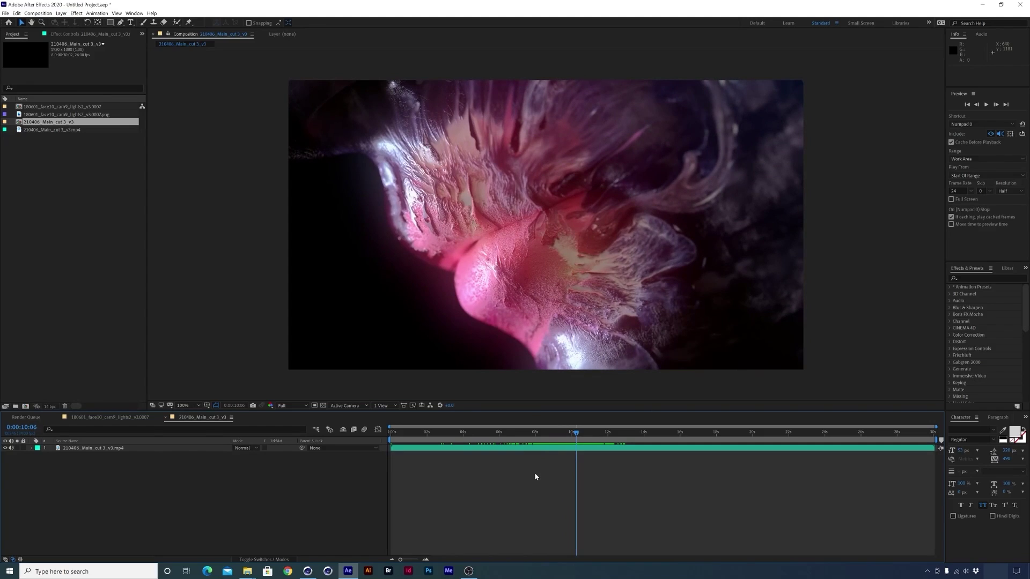
pyautogui.hotkey('alt', 'Tab')
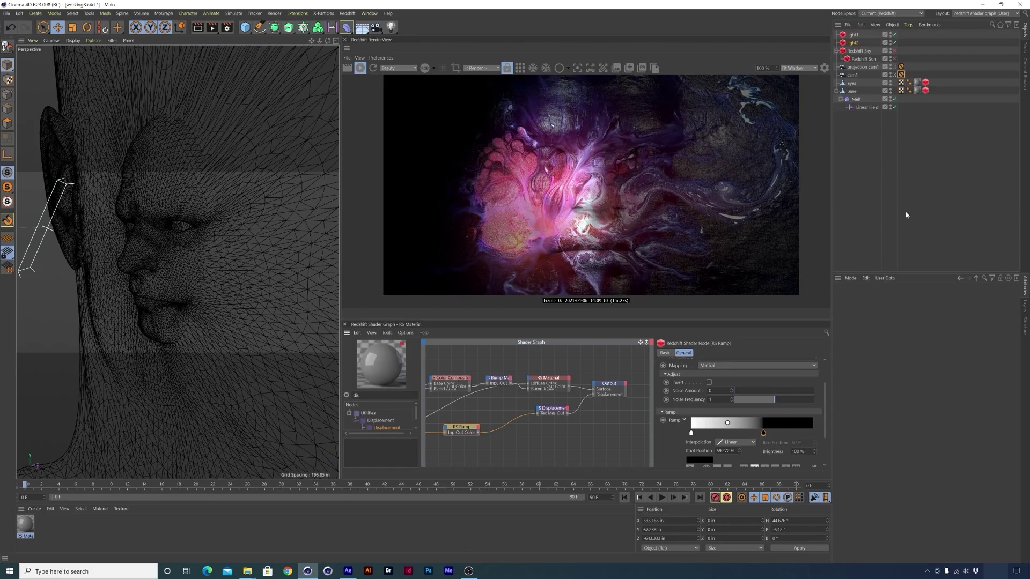
# - Group light1 and light2 under a null named "lights cam1"
pyautogui.click(852, 34)
pyautogui.keyDown('shift'); pyautogui.click(852, 43); pyautogui.keyUp('shift')
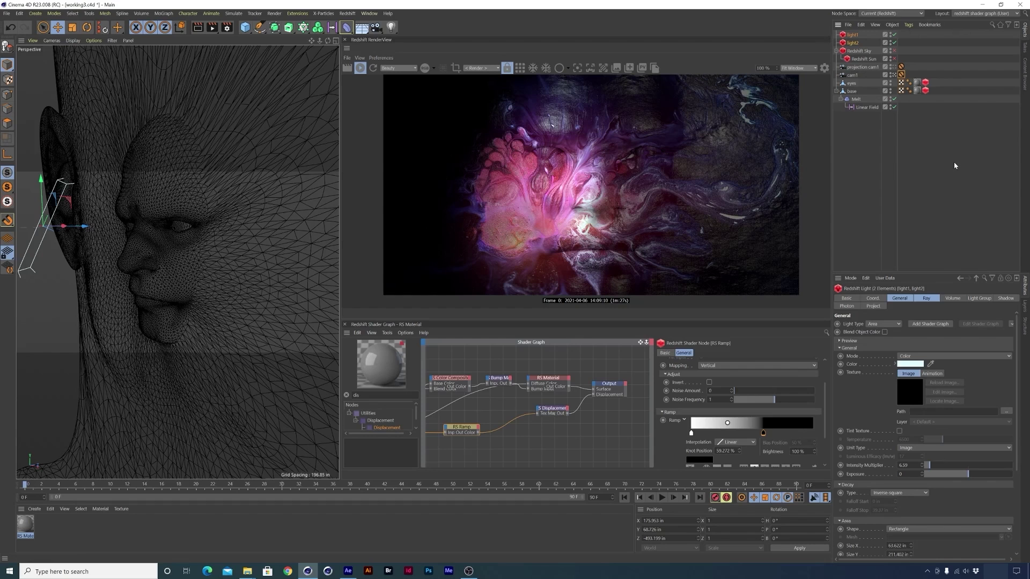
pyautogui.hotkey('alt', 'g')
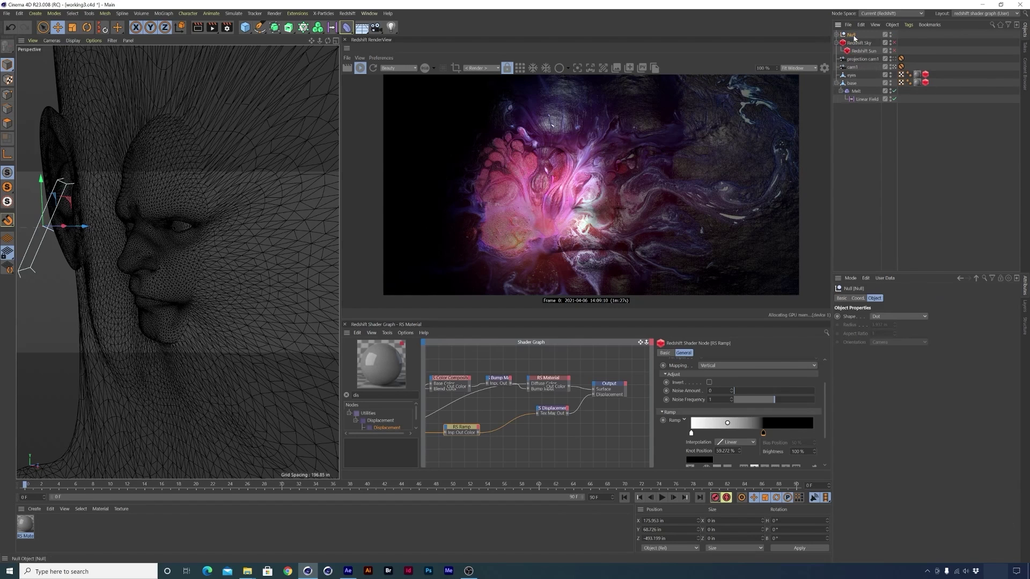
pyautogui.write('ligh')
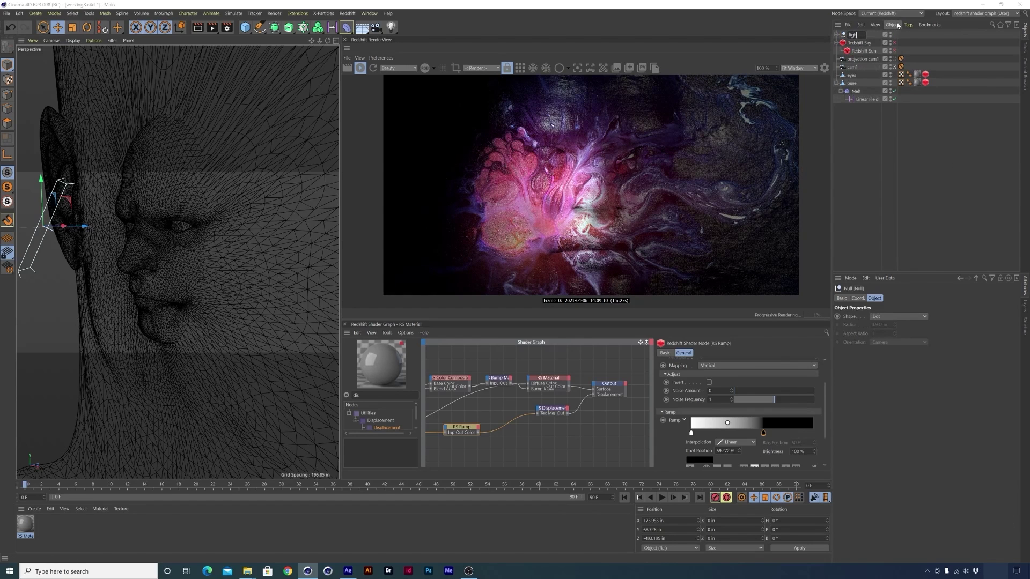
pyautogui.press('BackSpace')
pyautogui.press('BackSpace')
pyautogui.press('BackSpace')
pyautogui.write('s cam')
pyautogui.press('Return')
# - Duplicate the lights cam1 null with its lights and rename the copy "lights cam2"
pyautogui.hotkey('ctrl', 'c')
pyautogui.hotkey('ctrl', 'v')
pyautogui.doubleClick(858, 42)
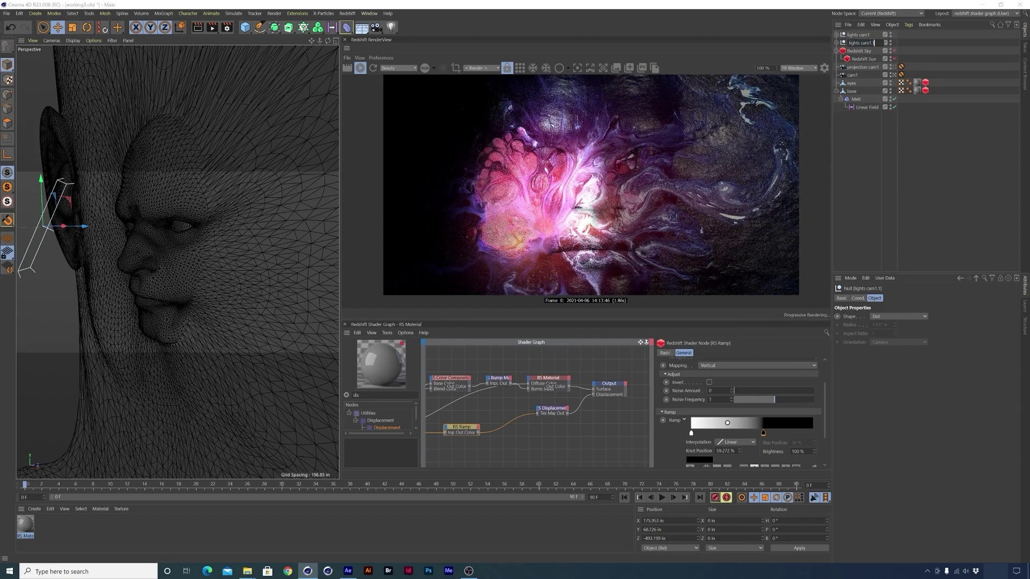
pyautogui.press('BackSpace')
pyautogui.write('2')
pyautogui.press('Return')
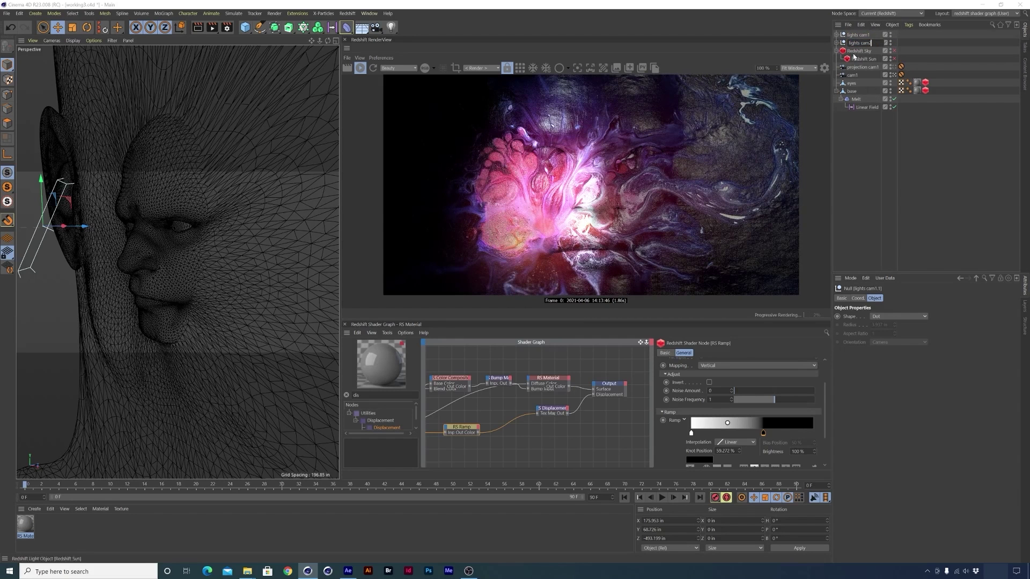
pyautogui.doubleClick(860, 35)
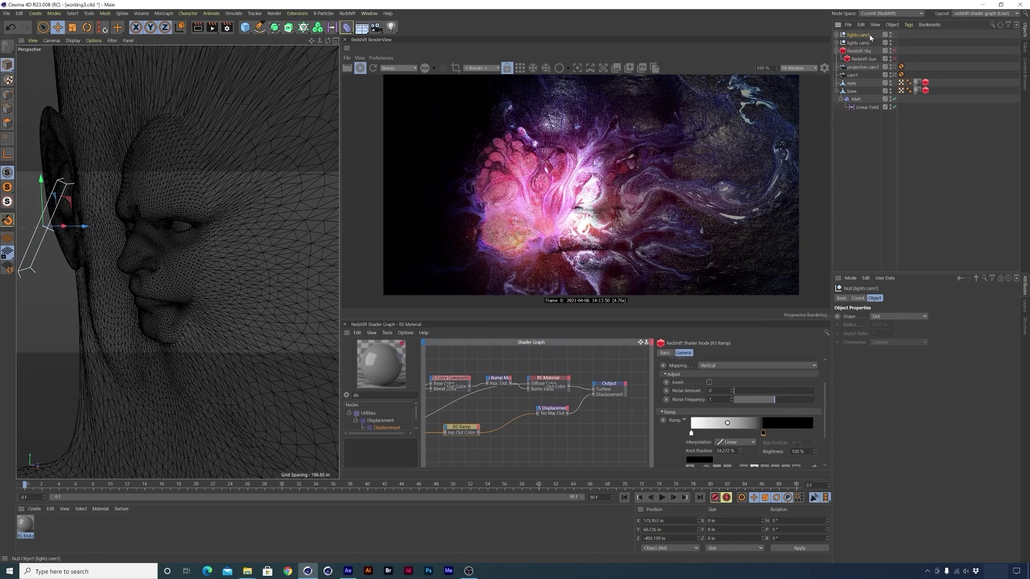
pyautogui.press('Return')
# - Create a layer named "lights cam1" and assign the lights cam1 null to it
pyautogui.click(1024, 309)
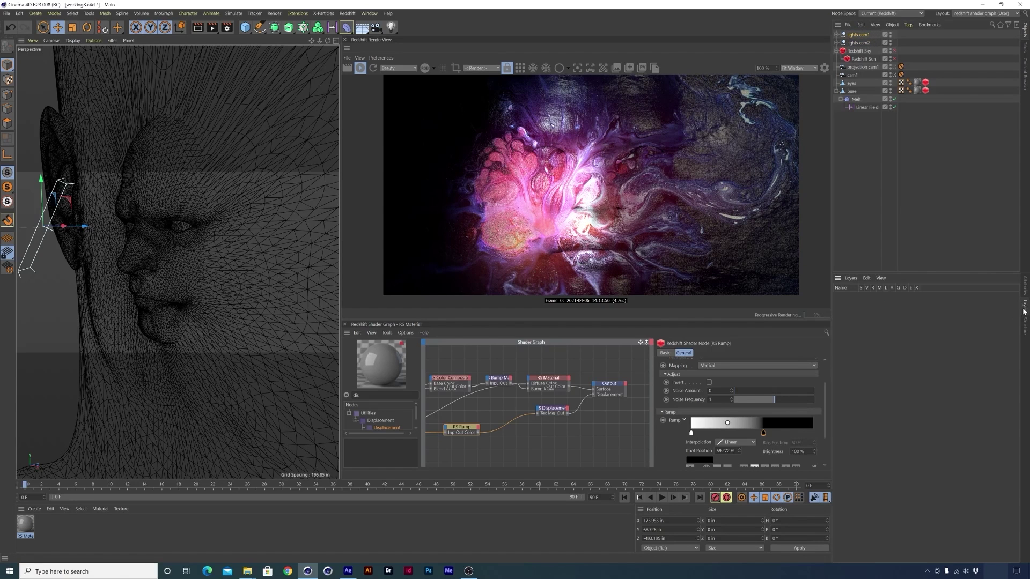
pyautogui.doubleClick(872, 332)
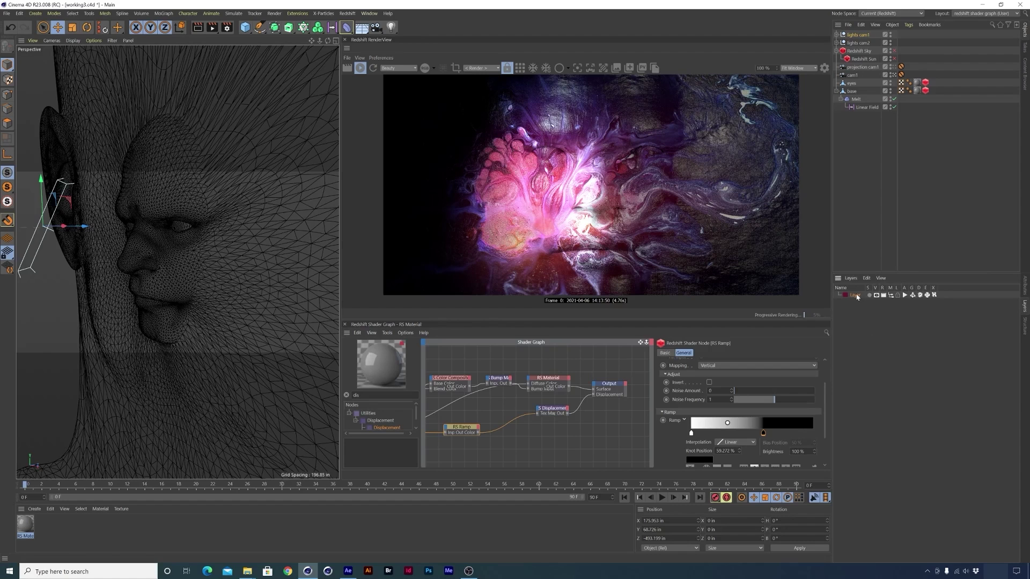
pyautogui.doubleClick(855, 295)
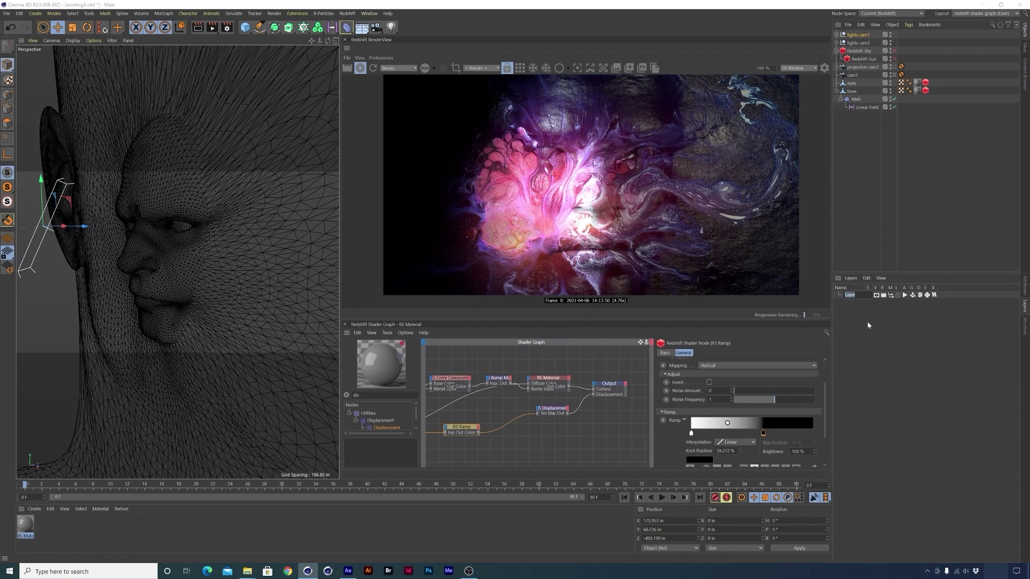
pyautogui.hotkey('ctrl', 'v')
pyautogui.press('Return')
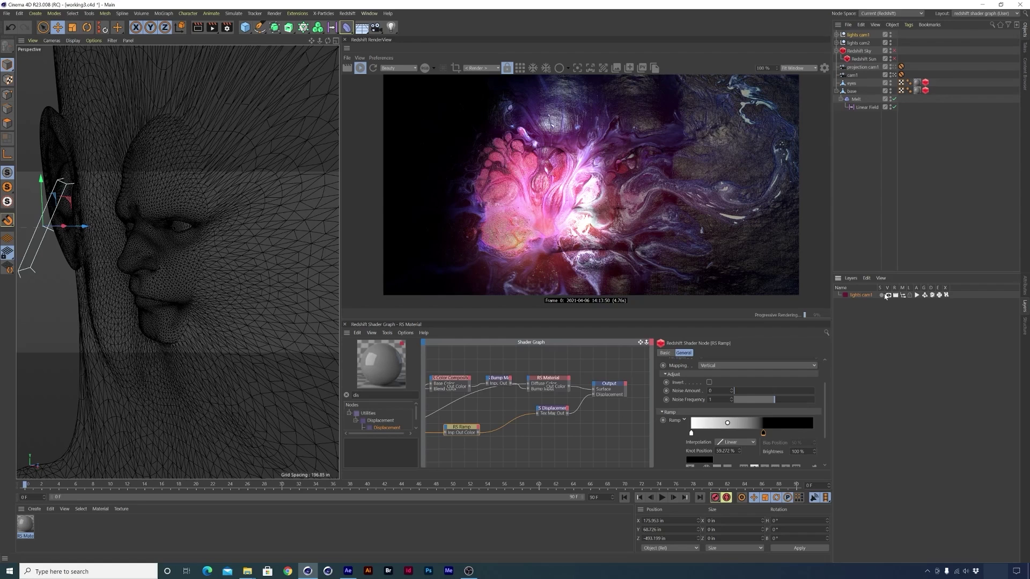
pyautogui.moveTo(865, 293); pyautogui.dragTo(871, 37)
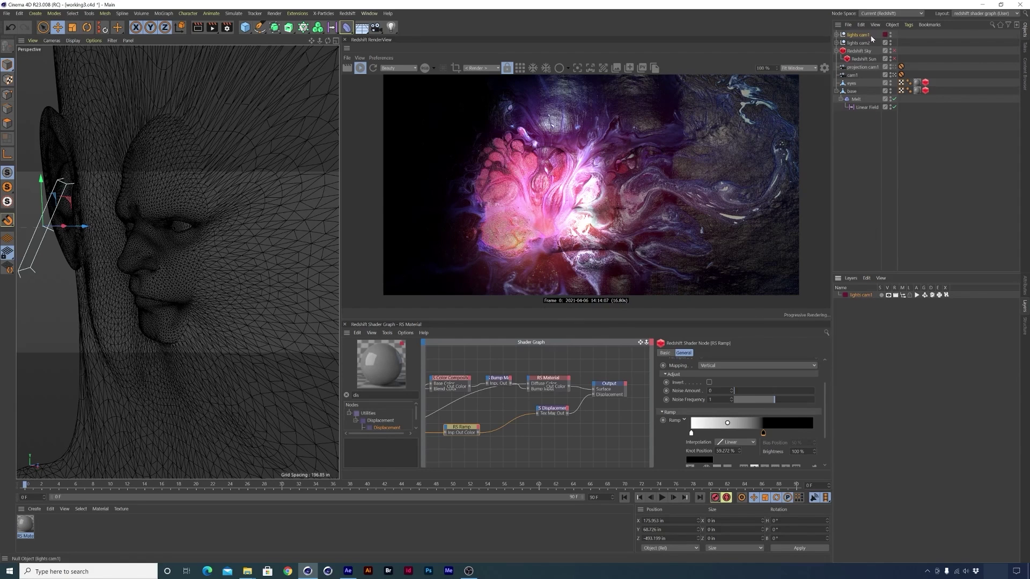
# - Add a second layer named "lights cam2" and assign the lights cam2 null to it
pyautogui.doubleClick(870, 347)
pyautogui.doubleClick(856, 303)
pyautogui.hotkey('ctrl', 'v')
pyautogui.write('2')
pyautogui.press('Return')
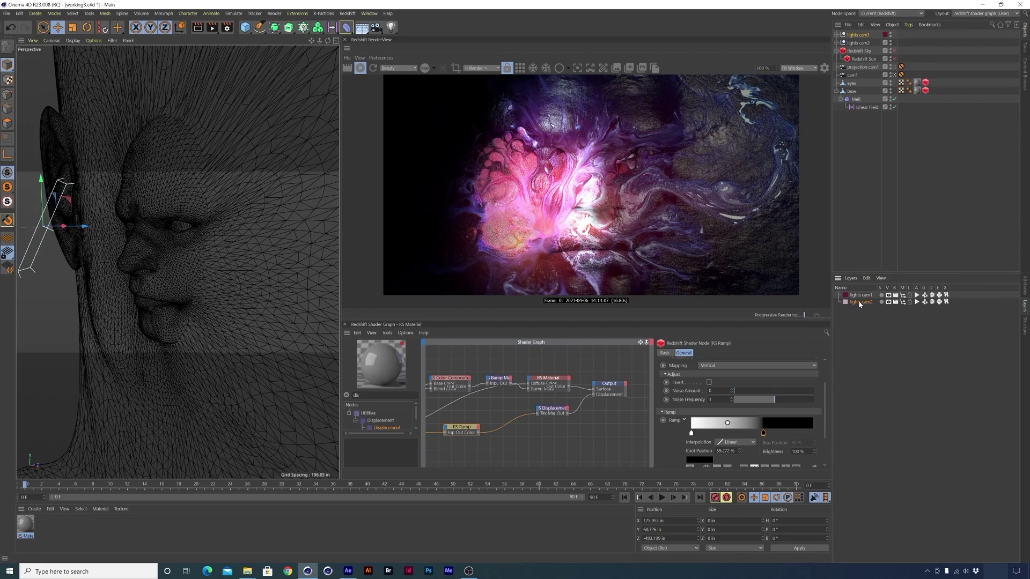
pyautogui.moveTo(863, 304); pyautogui.dragTo(859, 42)
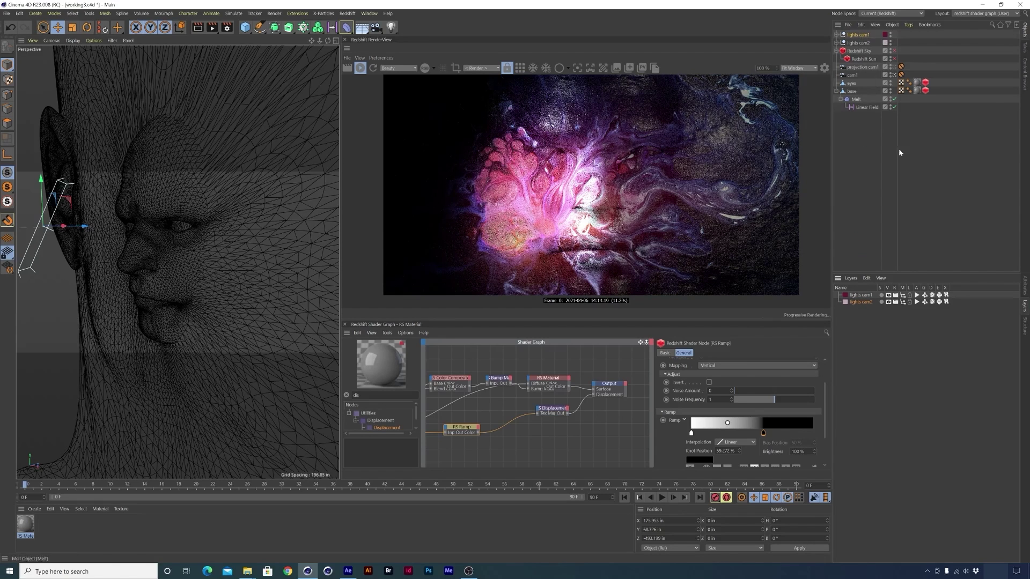
# - Turn off viewport and render visibility for the lights cam1 layer and maximize the cam1 perspective view
pyautogui.click(888, 301)
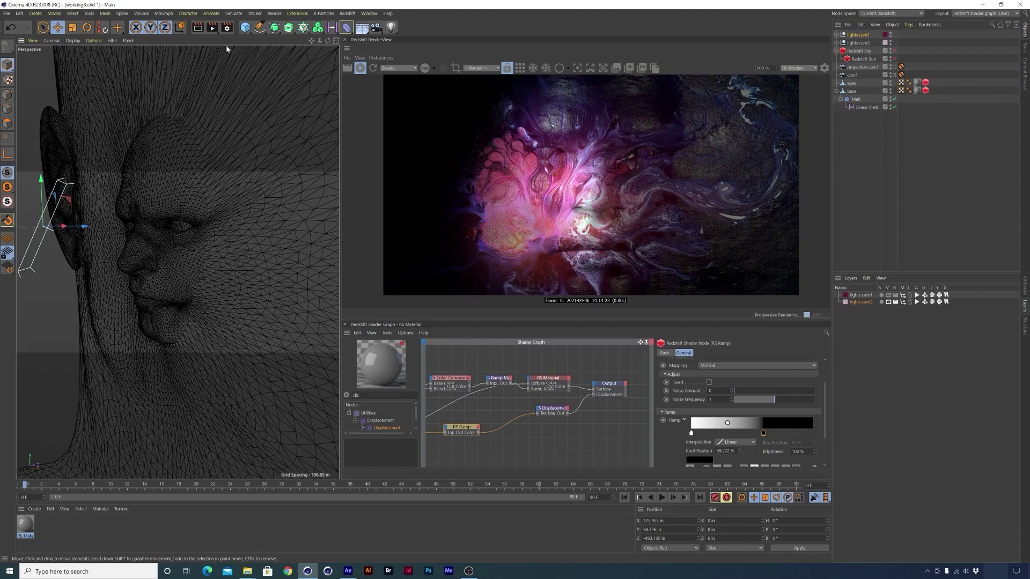
pyautogui.click(335, 40)
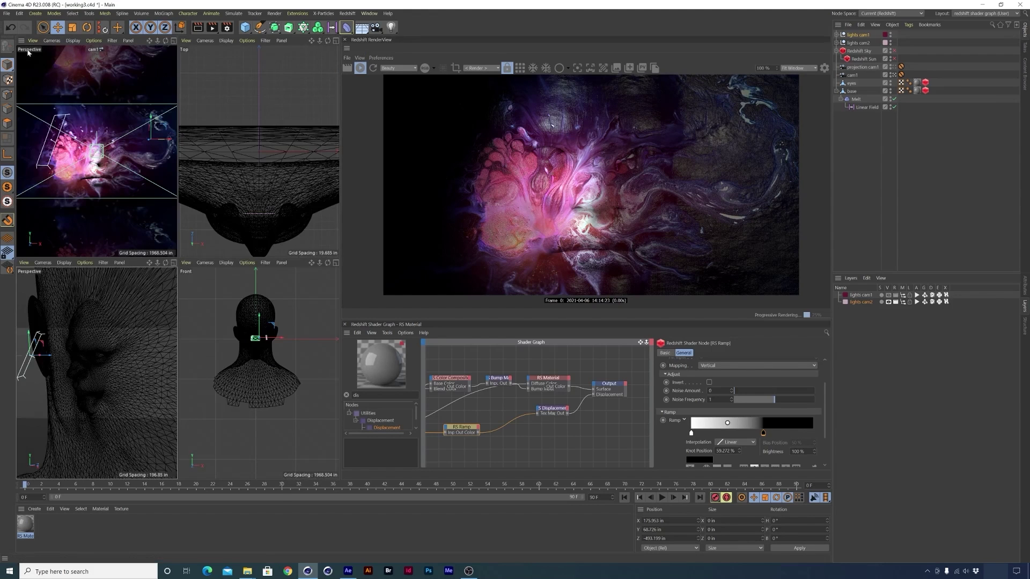
pyautogui.click(173, 40)
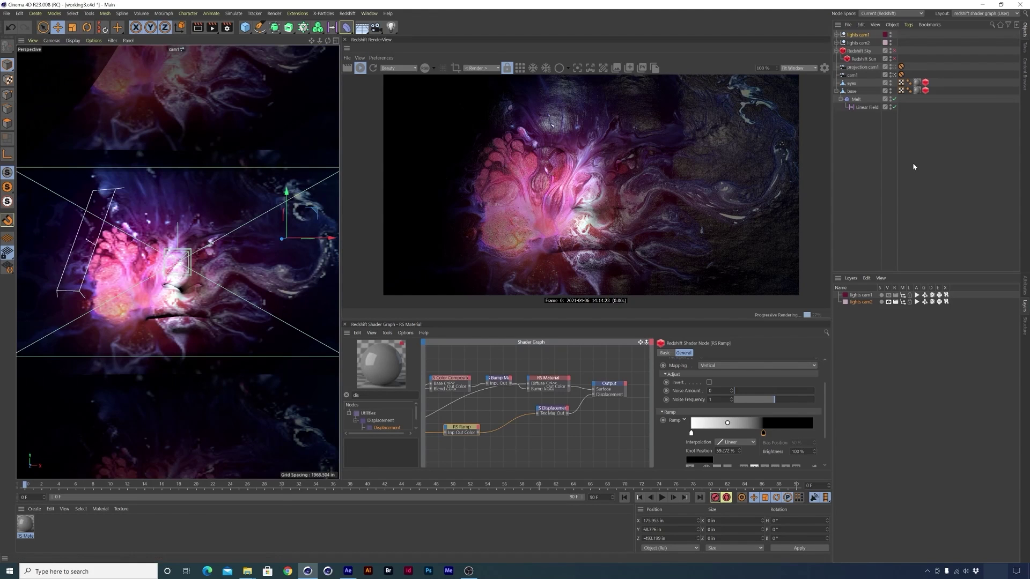
# - Duplicate cam1 as "cam2", look through the copy and take the protection tag off it
pyautogui.click(853, 75)
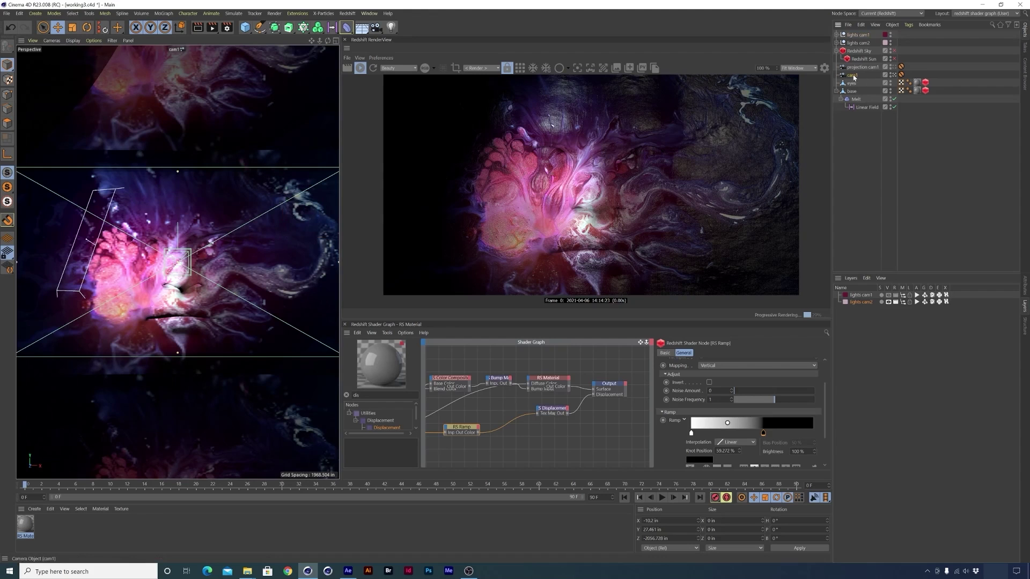
pyautogui.keyDown('ctrl'); pyautogui.moveTo(852, 76); pyautogui.dragTo(853, 81); pyautogui.keyUp('ctrl')
pyautogui.doubleClick(854, 83)
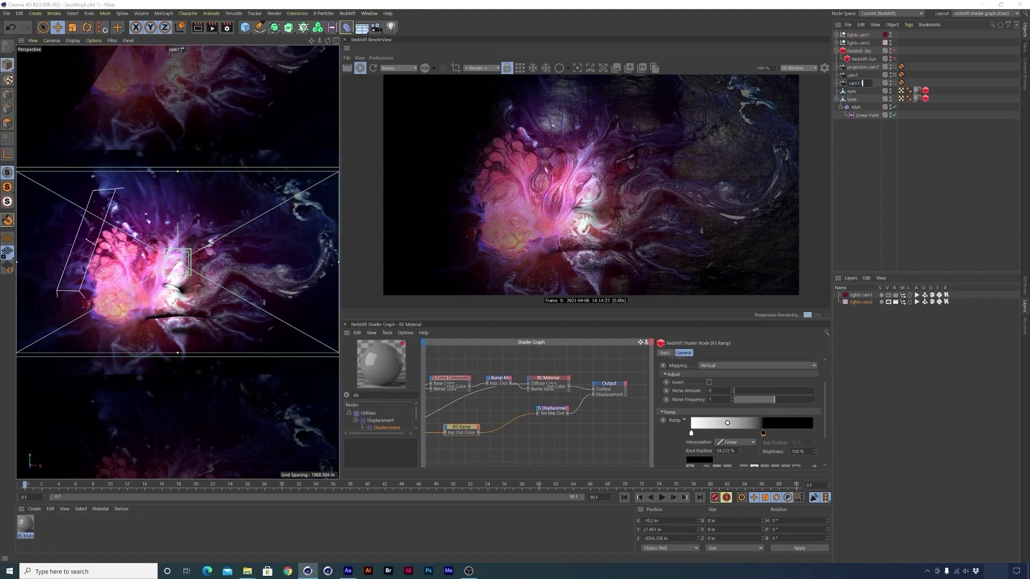
pyautogui.write('2')
pyautogui.click(894, 84)
pyautogui.moveTo(902, 83); pyautogui.dragTo(901, 75)
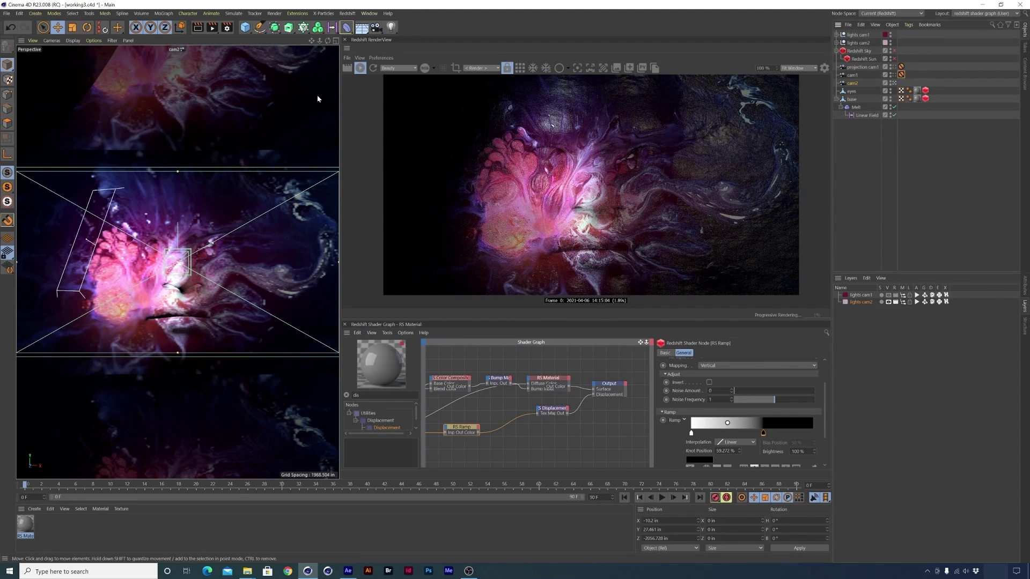
# - Swing cam2 around to a close side profile of the nose and lips, at about X 656, Y -45, Z -640 in
pyautogui.keyDown('alt'); pyautogui.moveTo(184, 298); pyautogui.dragTo(231, 335); pyautogui.keyUp('alt')
pyautogui.keyDown('alt'); pyautogui.moveTo(208, 318); pyautogui.dragTo(156, 264, button='middle'); pyautogui.keyUp('alt')
pyautogui.moveTo(153, 264)
pyautogui.keyDown('alt'); pyautogui.mouseDown(button='right')
pyautogui.moveTo(329, 268)
pyautogui.moveTo(155, 263)
pyautogui.mouseUp(button='right'); pyautogui.keyUp('alt')
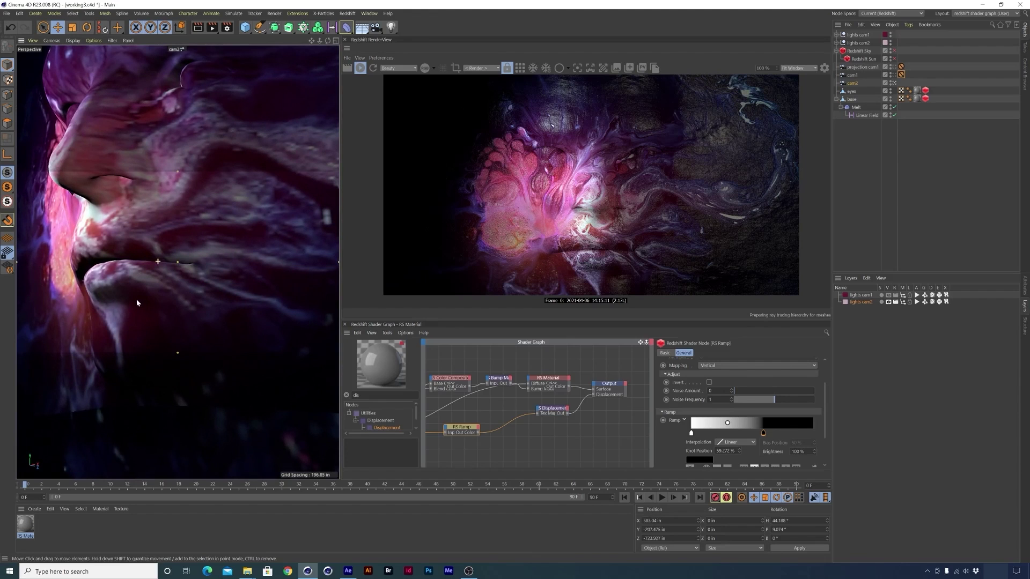
pyautogui.keyDown('alt'); pyautogui.moveTo(138, 291); pyautogui.dragTo(130, 311); pyautogui.keyUp('alt')
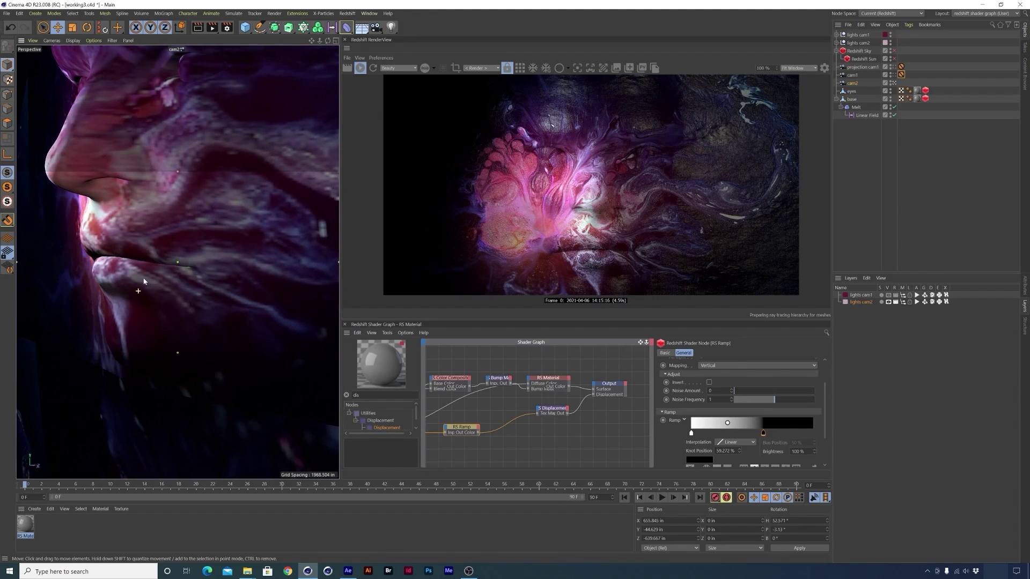
# - Rename the RS Material on the face to "cam1 material"
pyautogui.click(206, 274)
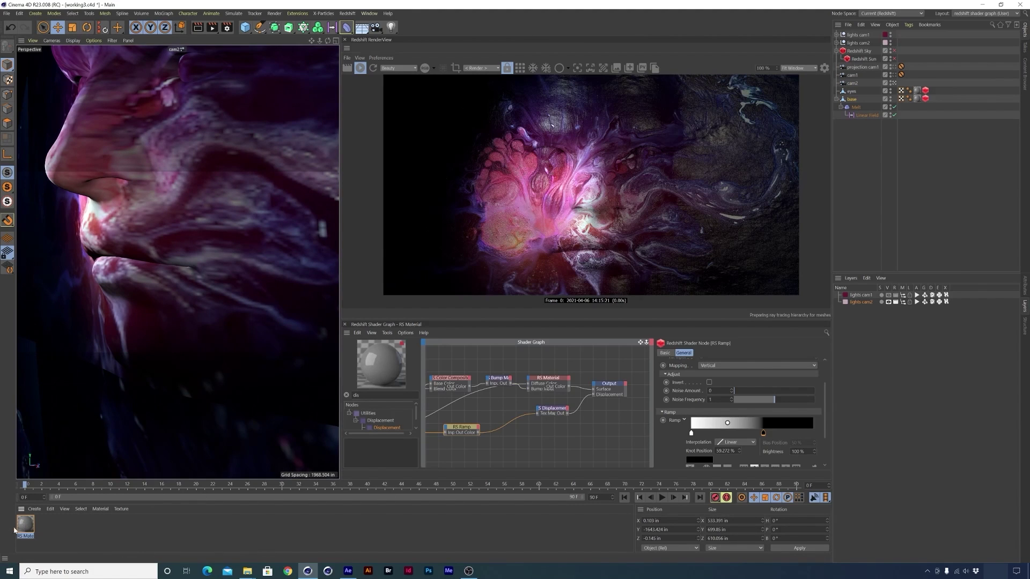
pyautogui.click(1024, 284)
pyautogui.click(879, 369)
pyautogui.write('cam1 material')
pyautogui.press('Return')
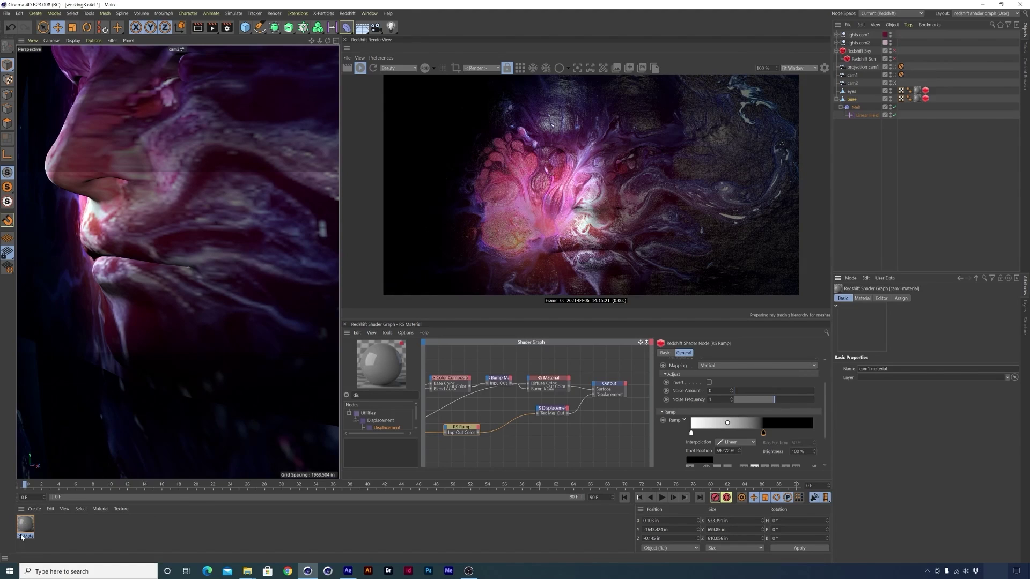
# - Duplicate the material as "cam2 material" and assign the copy to the material tags of both eyes and base
pyautogui.keyDown('ctrl'); pyautogui.moveTo(28, 530); pyautogui.dragTo(54, 530); pyautogui.keyUp('ctrl')
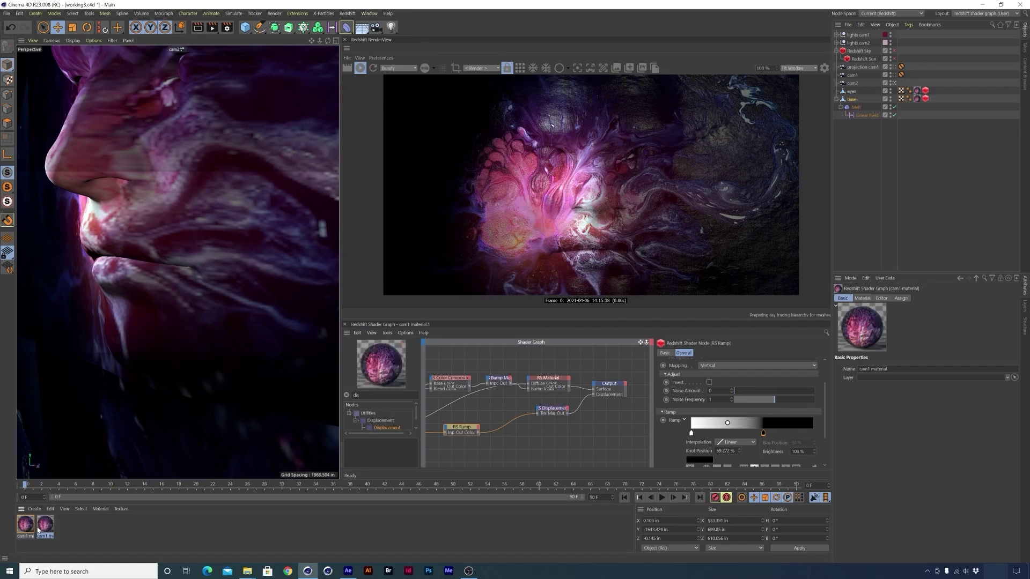
pyautogui.doubleClick(874, 369)
pyautogui.write('cam2 ma')
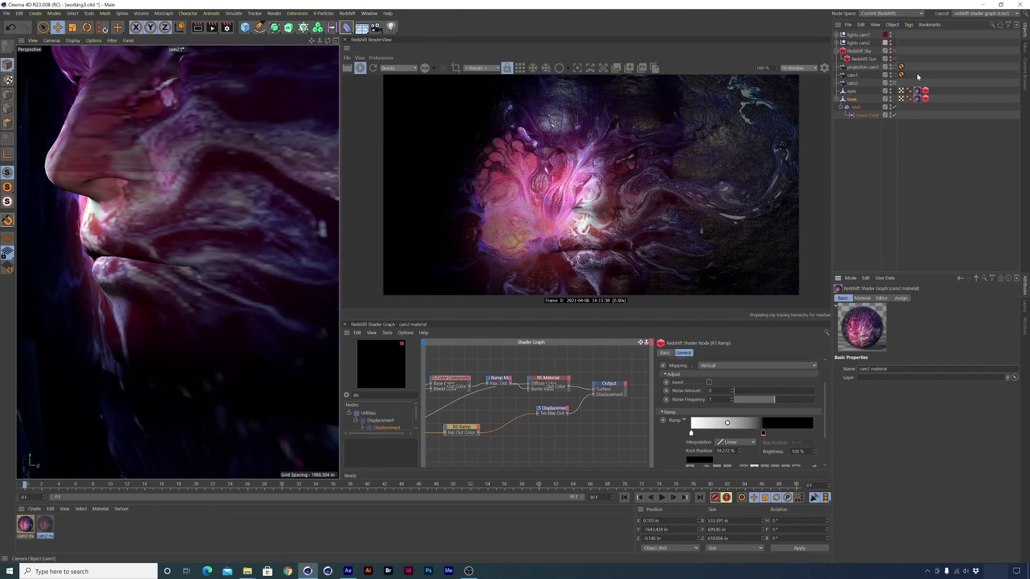
pyautogui.moveTo(922, 78); pyautogui.dragTo(908, 118)
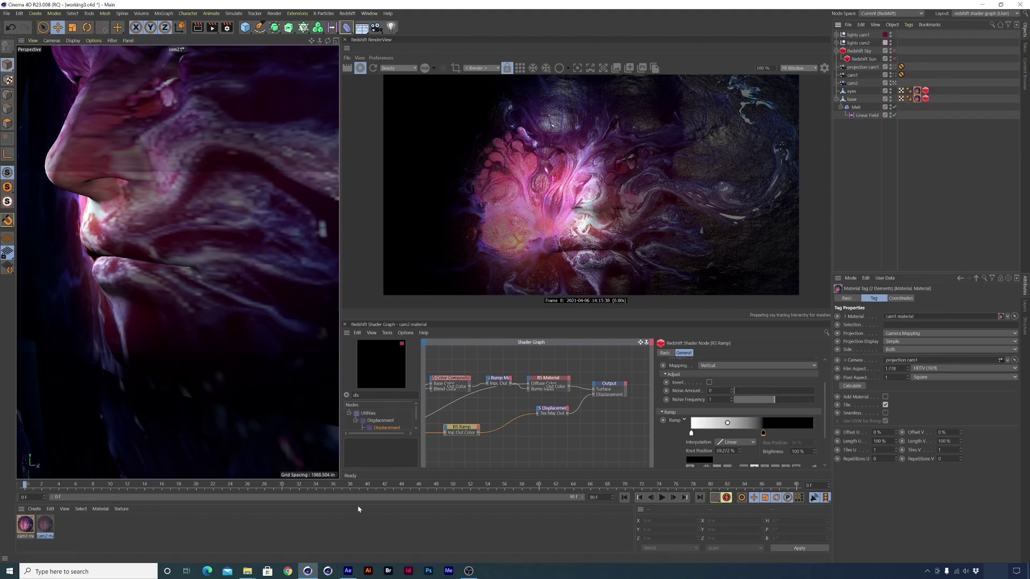
pyautogui.moveTo(46, 528); pyautogui.dragTo(865, 319)
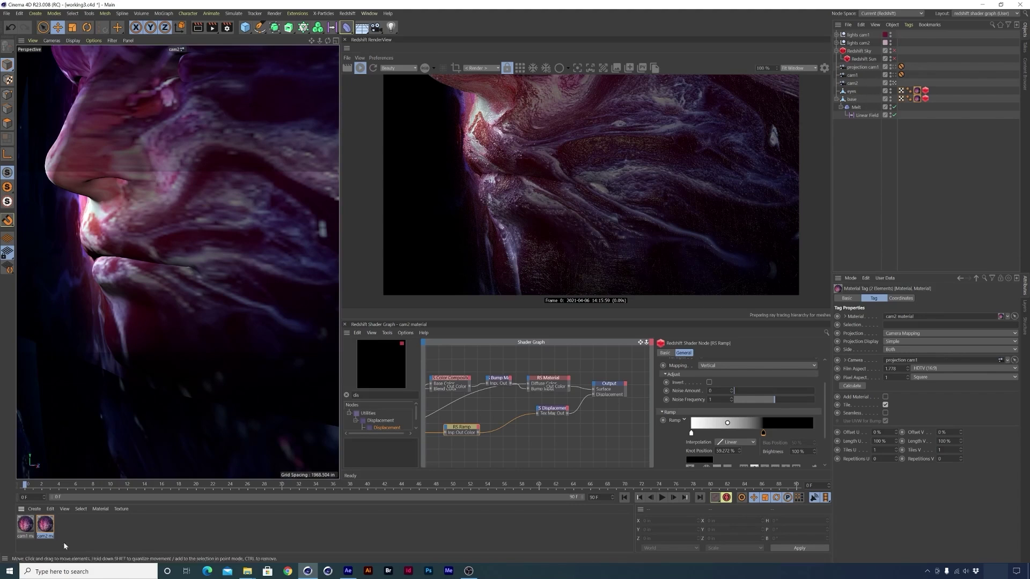
# - Delete the connection from the Displacement node to the Output node in cam2 material
pyautogui.click(43, 529)
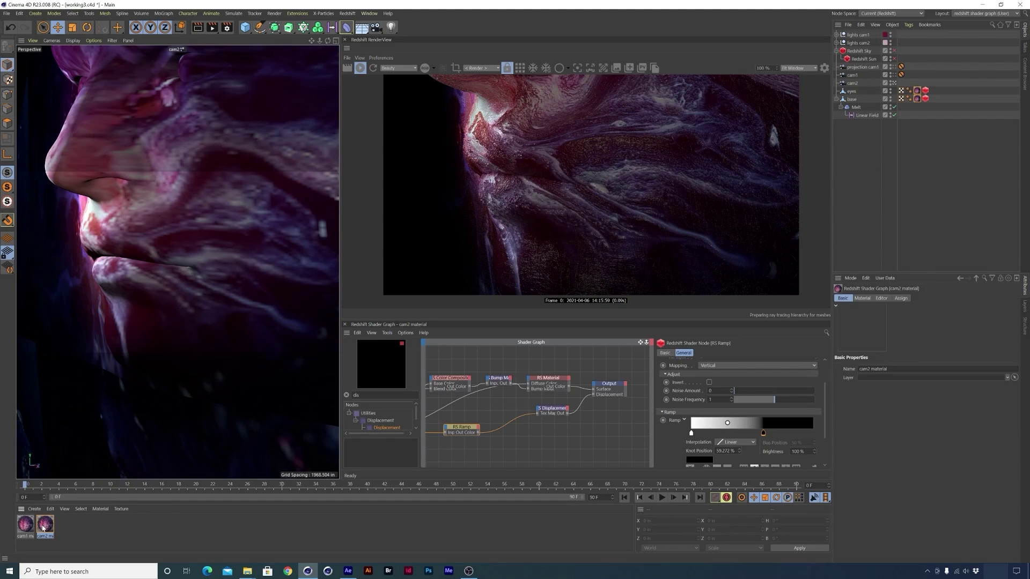
pyautogui.click(581, 408)
pyautogui.press('Delete')
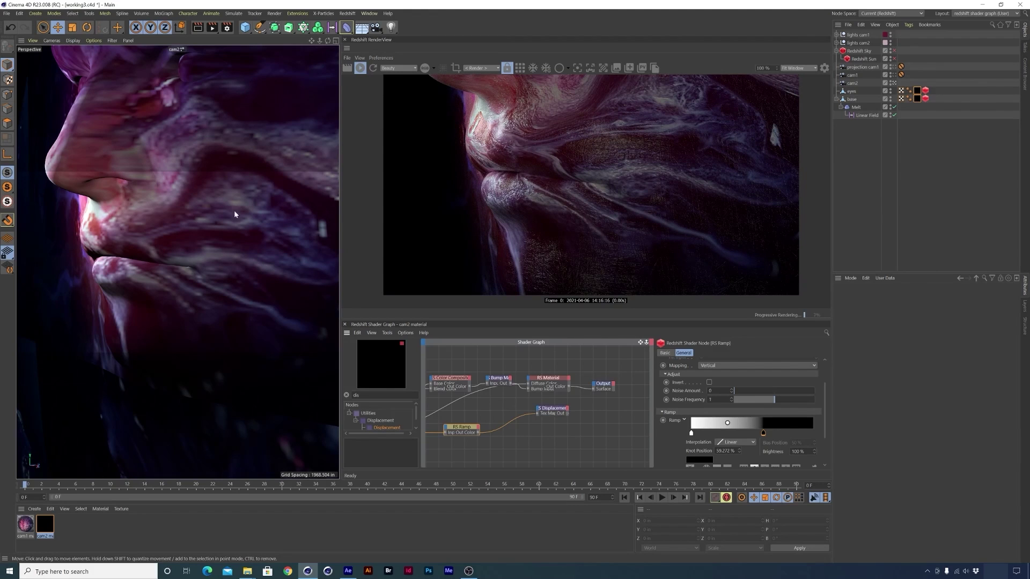
# - Fine-tune cam2's framing to a tighter side view of the nose, lips and chin
pyautogui.keyDown('alt'); pyautogui.moveTo(177, 262); pyautogui.dragTo(201, 300); pyautogui.keyUp('alt')
pyautogui.moveTo(143, 277)
pyautogui.keyDown('alt'); pyautogui.mouseDown()
pyautogui.moveTo(154, 279)
pyautogui.moveTo(138, 276)
pyautogui.mouseUp(); pyautogui.keyUp('alt')
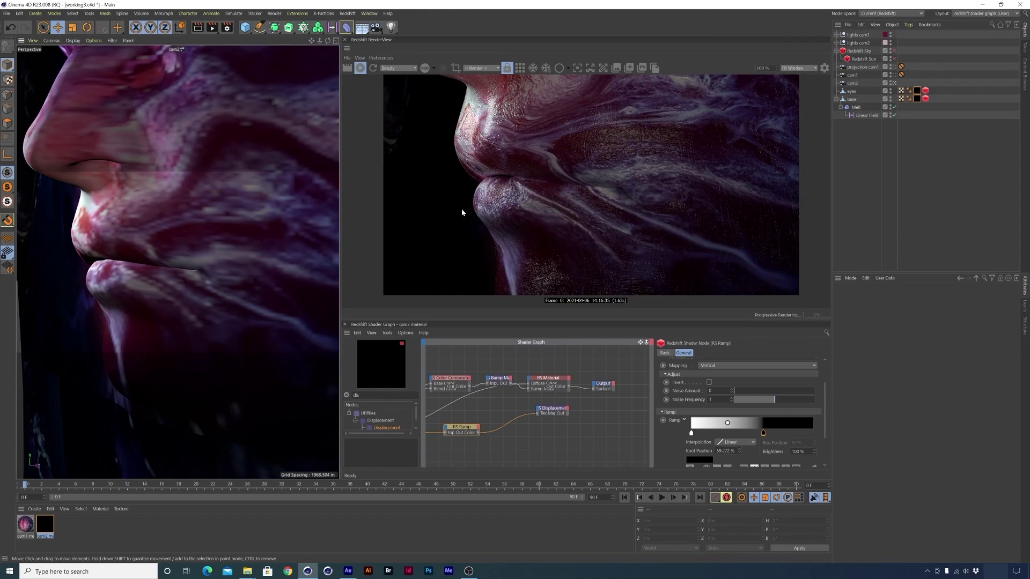
pyautogui.keyDown('alt'); pyautogui.moveTo(178, 262); pyautogui.dragTo(186, 296); pyautogui.keyUp('alt')
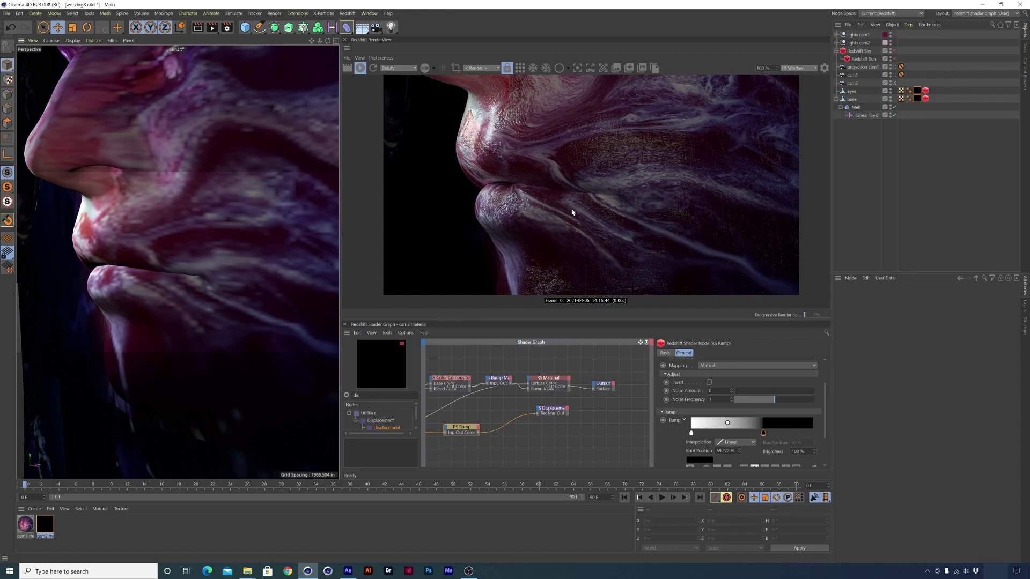
# - Expand the lights cam2 group, set up a separate perspective view around the head, and disable light2 to isolate light1
pyautogui.click(835, 43)
pyautogui.click(335, 42)
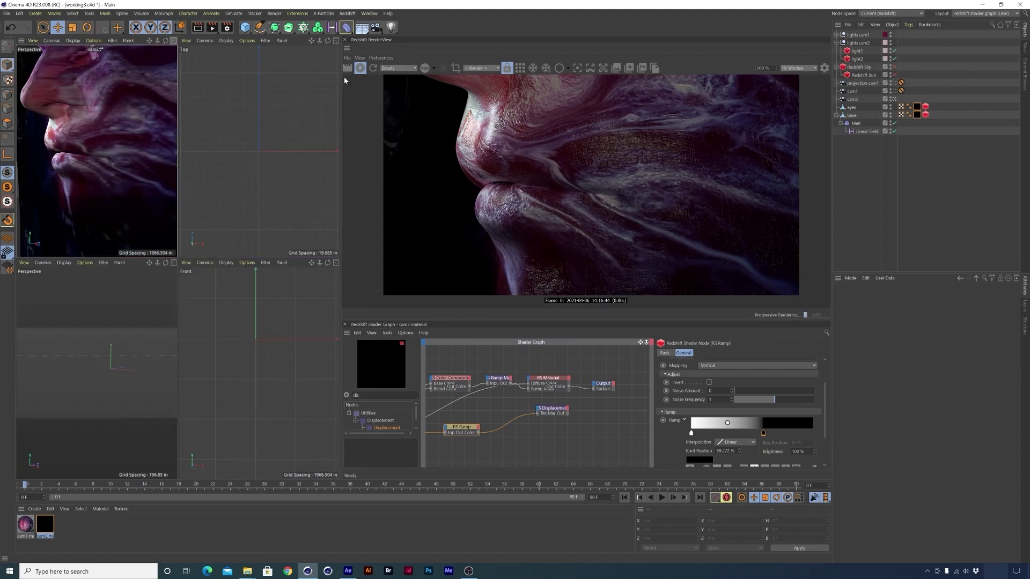
pyautogui.click(170, 262)
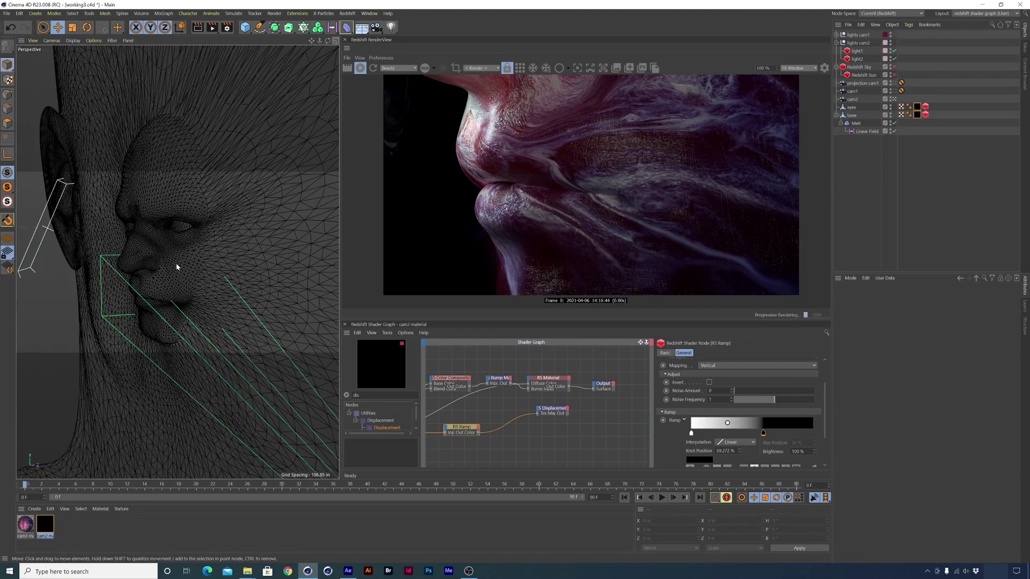
pyautogui.click(52, 40)
pyautogui.click(62, 77)
pyautogui.keyDown('alt'); pyautogui.moveTo(62, 76); pyautogui.dragTo(107, 286); pyautogui.keyUp('alt')
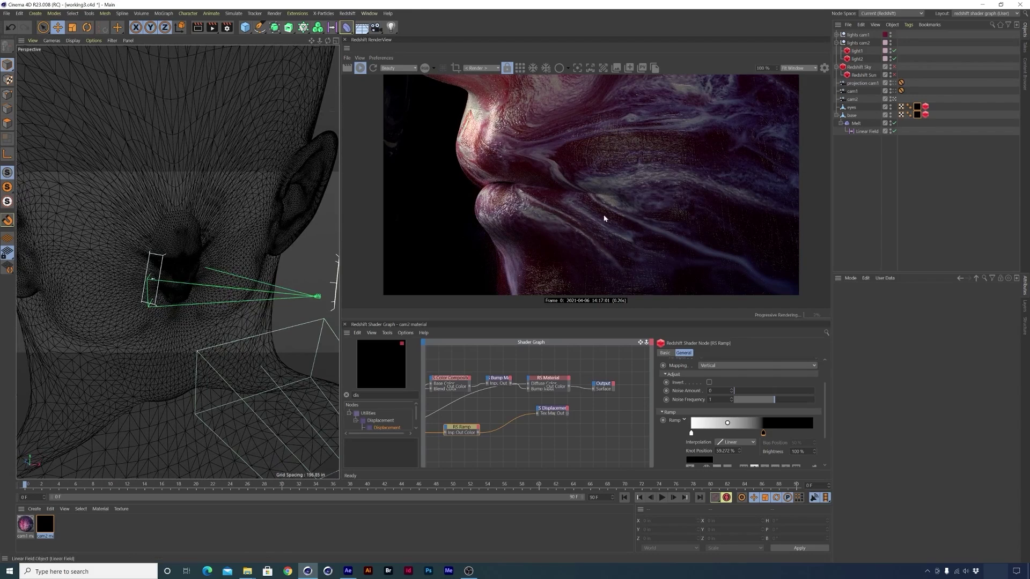
pyautogui.keyDown('alt'); pyautogui.moveTo(205, 290); pyautogui.dragTo(106, 290); pyautogui.keyUp('alt')
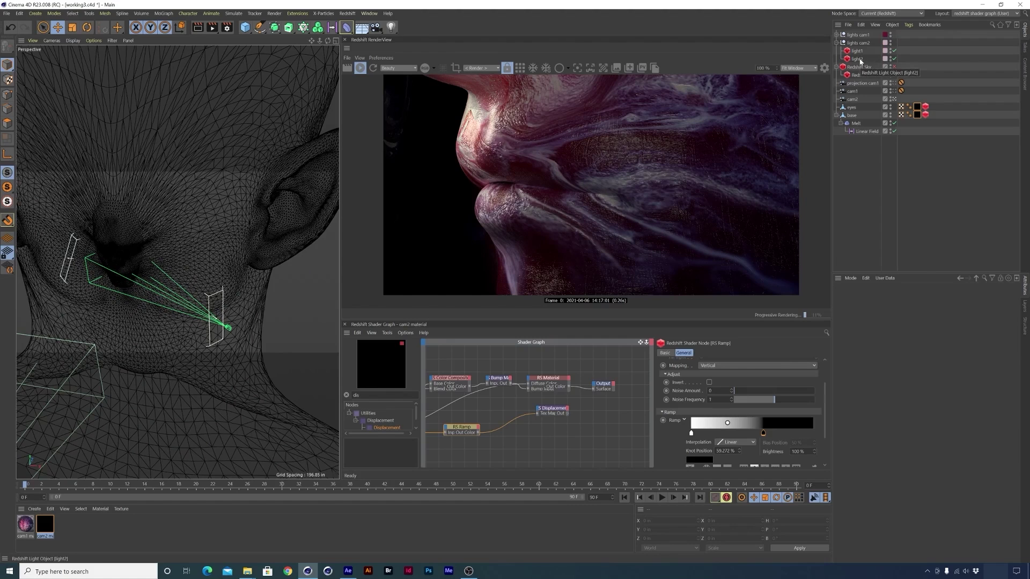
pyautogui.click(894, 58)
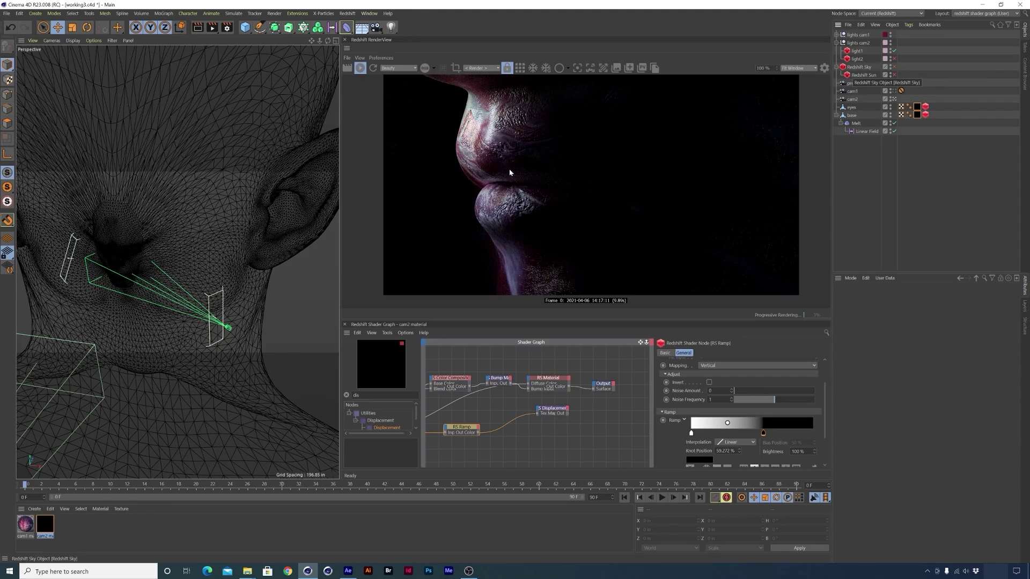
# - Look through light1 of the lights cam2 group and reposition it to shine on the nose, lips and chin from the front side
pyautogui.click(861, 51)
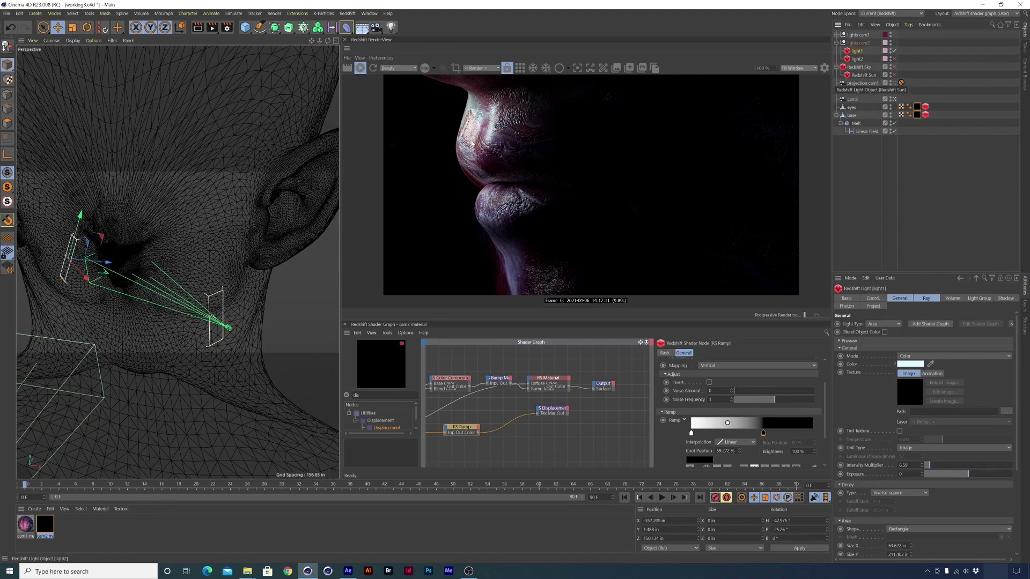
pyautogui.click(51, 41)
pyautogui.moveTo(67, 64)
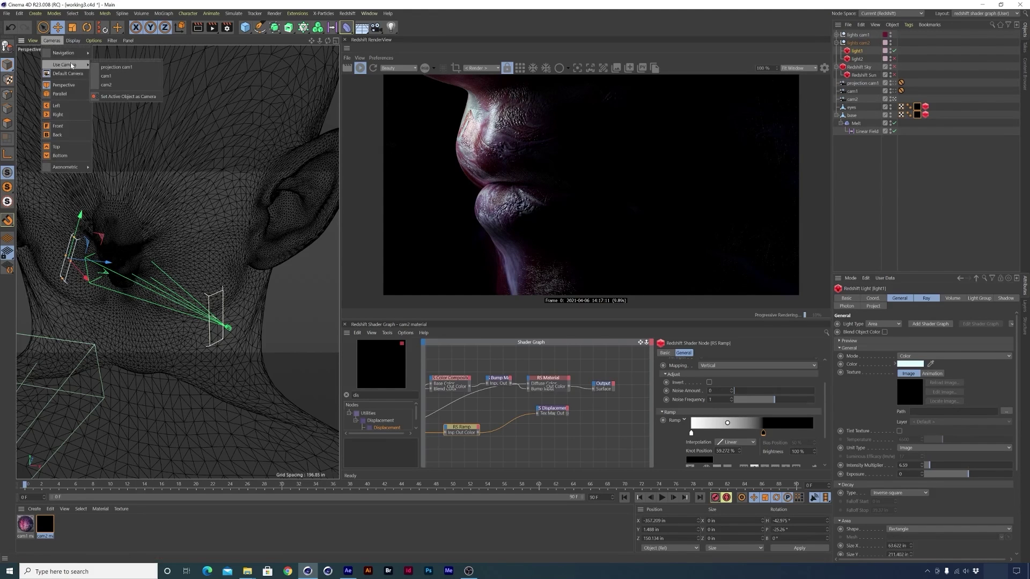
pyautogui.click(128, 97)
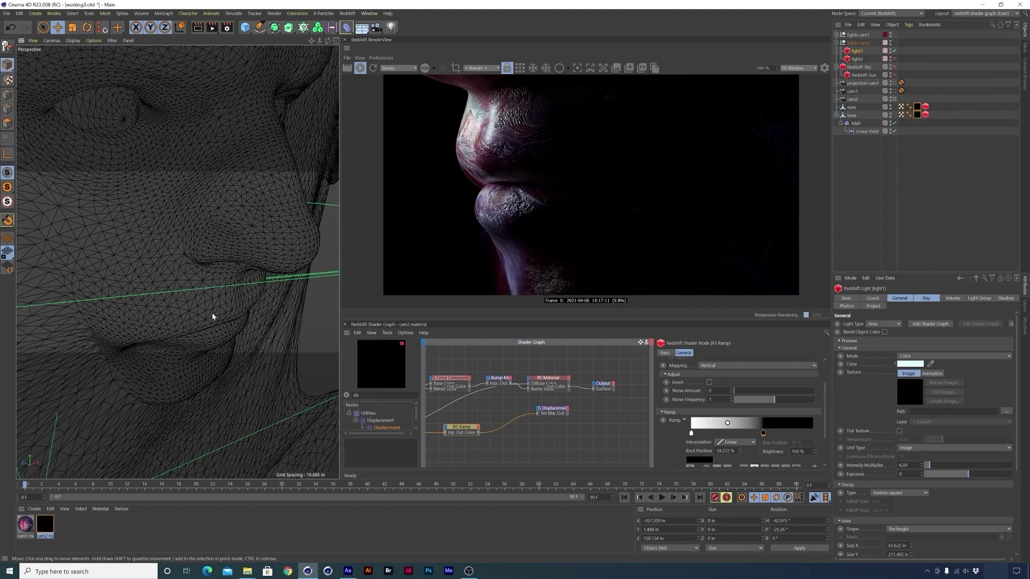
pyautogui.keyDown('alt'); pyautogui.moveTo(225, 350); pyautogui.dragTo(251, 286); pyautogui.keyUp('alt')
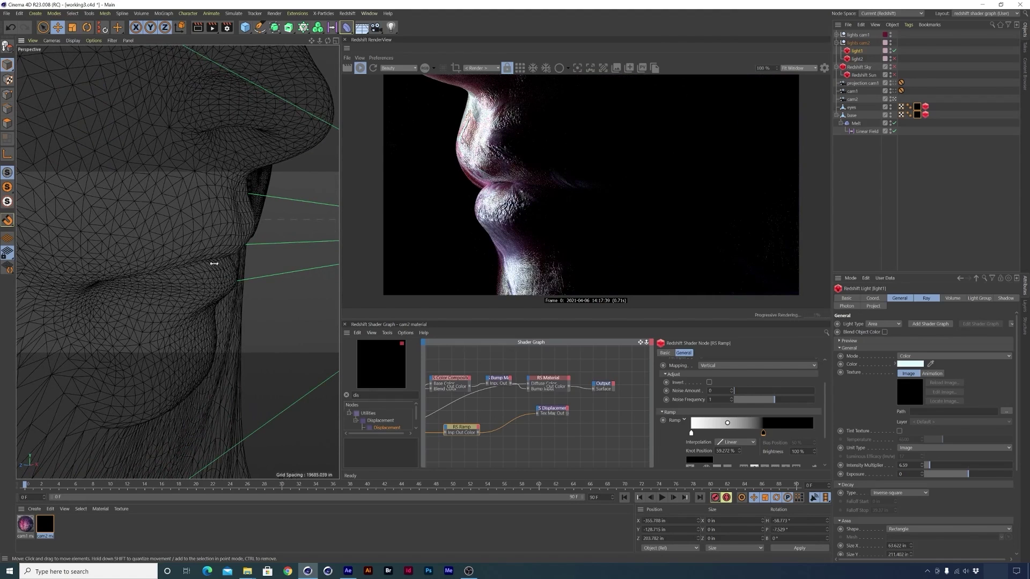
pyautogui.keyDown('alt'); pyautogui.moveTo(208, 278); pyautogui.dragTo(218, 286); pyautogui.keyUp('alt')
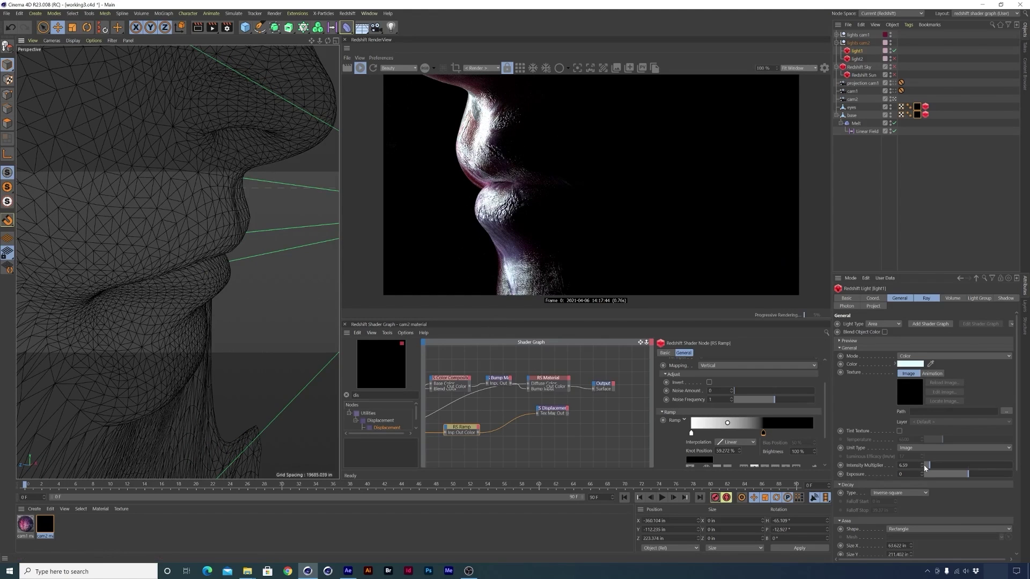
# - Lower light1's intensity multiplier to 2 and refine its angle on the lips and chin
pyautogui.moveTo(925, 466); pyautogui.dragTo(924, 486)
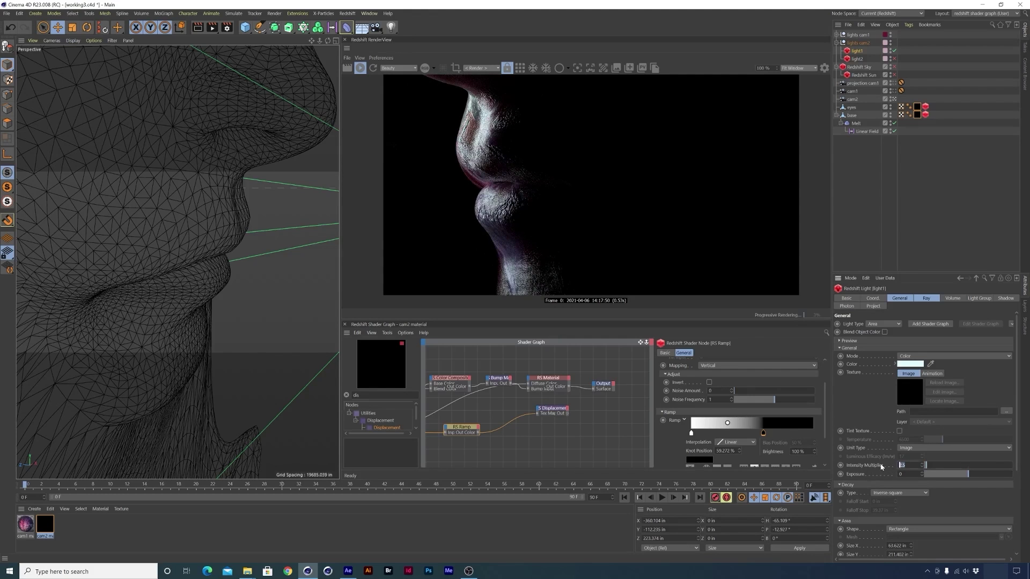
pyautogui.write('2')
pyautogui.press('Return')
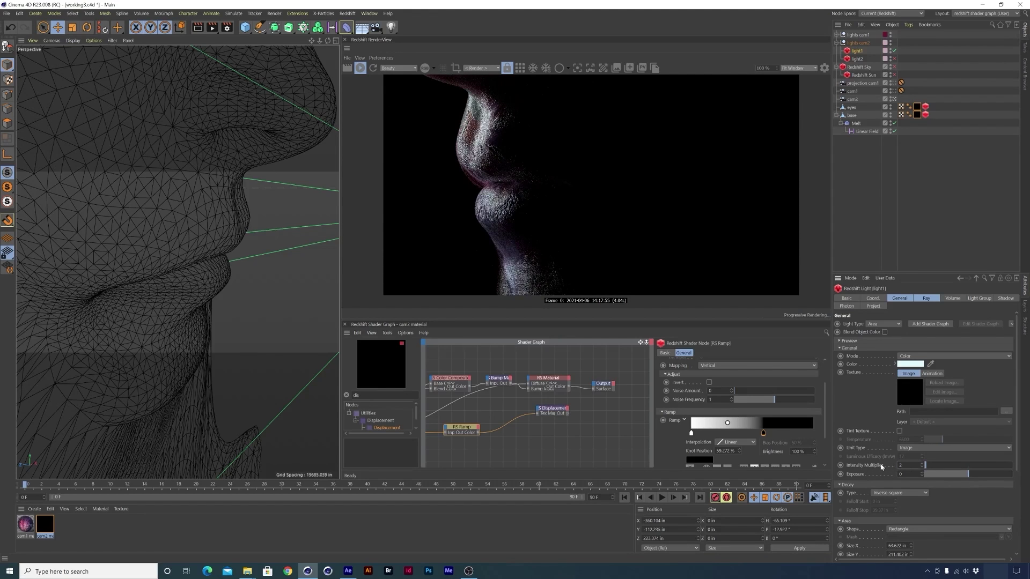
pyautogui.keyDown('alt'); pyautogui.moveTo(213, 304); pyautogui.dragTo(177, 287); pyautogui.keyUp('alt')
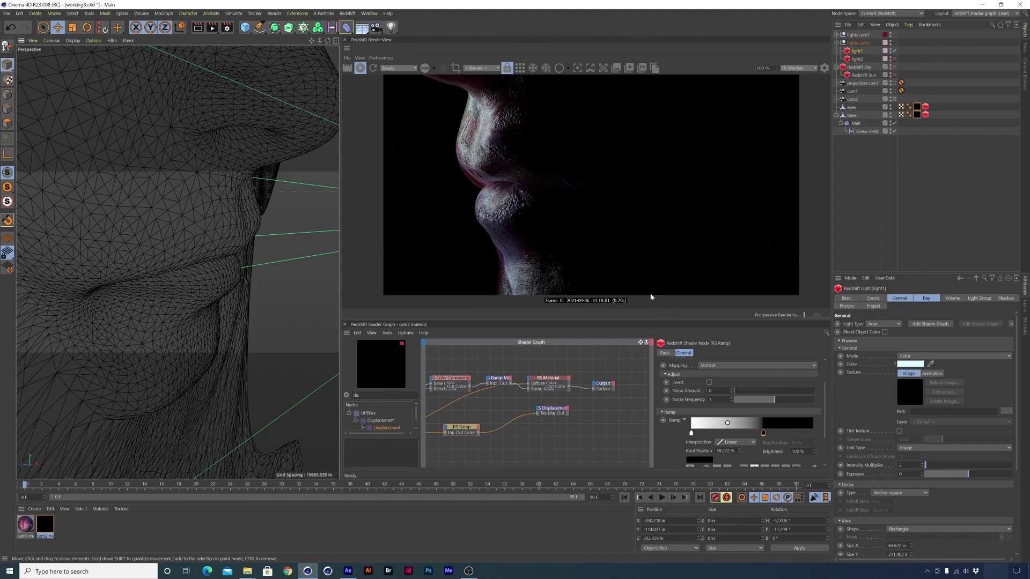
# - Re-enable light2, look through it, and reposition it toward the nose and mouth from the opposite side of the face
pyautogui.click(857, 59)
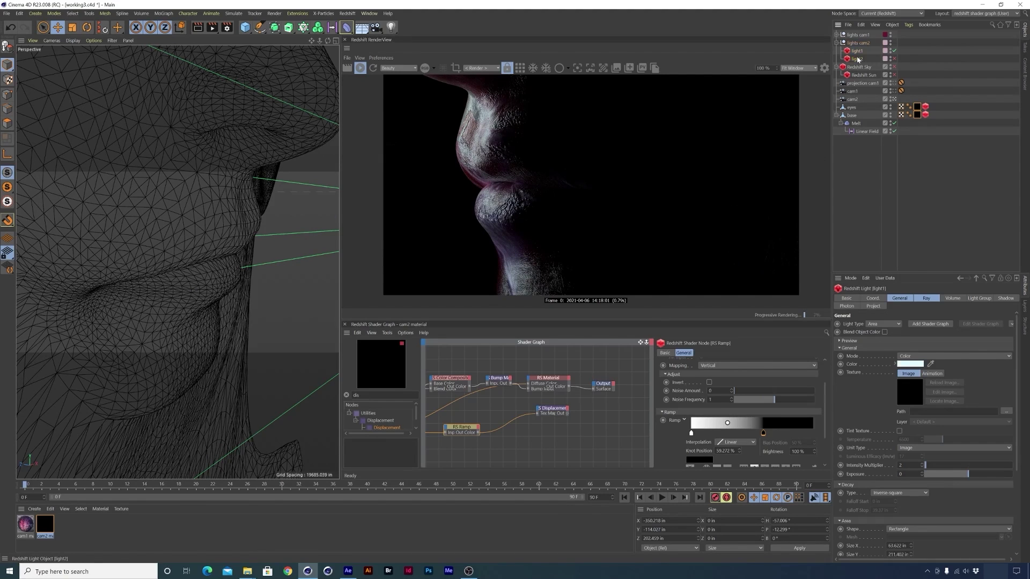
pyautogui.click(894, 58)
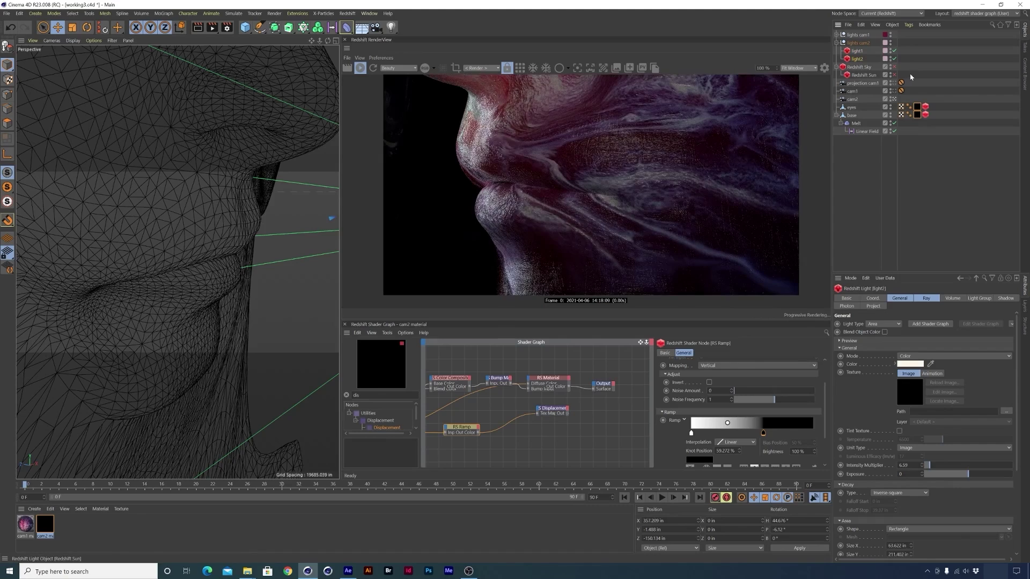
pyautogui.click(51, 40)
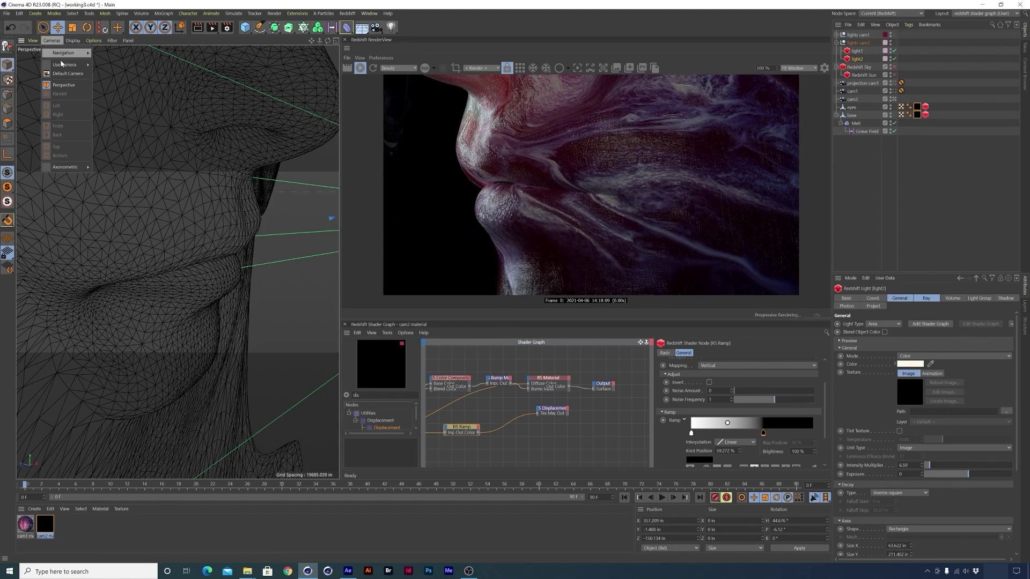
pyautogui.moveTo(72, 65)
pyautogui.click(141, 106)
pyautogui.keyDown('alt'); pyautogui.moveTo(149, 316); pyautogui.dragTo(164, 267); pyautogui.keyUp('alt')
pyautogui.moveTo(160, 270)
pyautogui.keyDown('alt'); pyautogui.mouseDown()
pyautogui.moveTo(202, 271)
pyautogui.moveTo(177, 278)
pyautogui.mouseUp(); pyautogui.keyUp('alt')
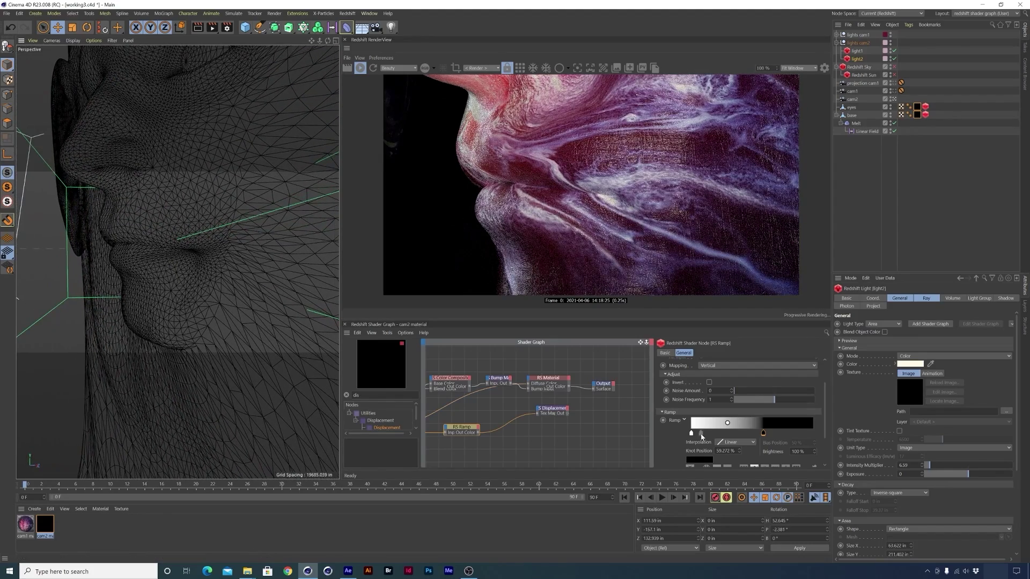
# - Try an intensity multiplier of 1 on light2, and settle on 2
pyautogui.click(899, 465)
pyautogui.write('1')
pyautogui.press('Return')
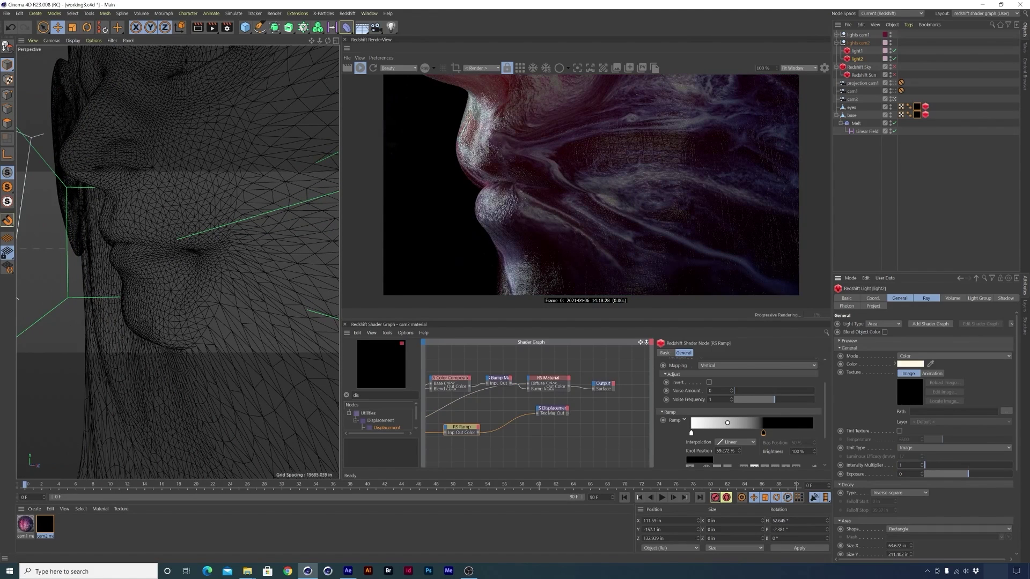
pyautogui.write('2')
pyautogui.press('Return')
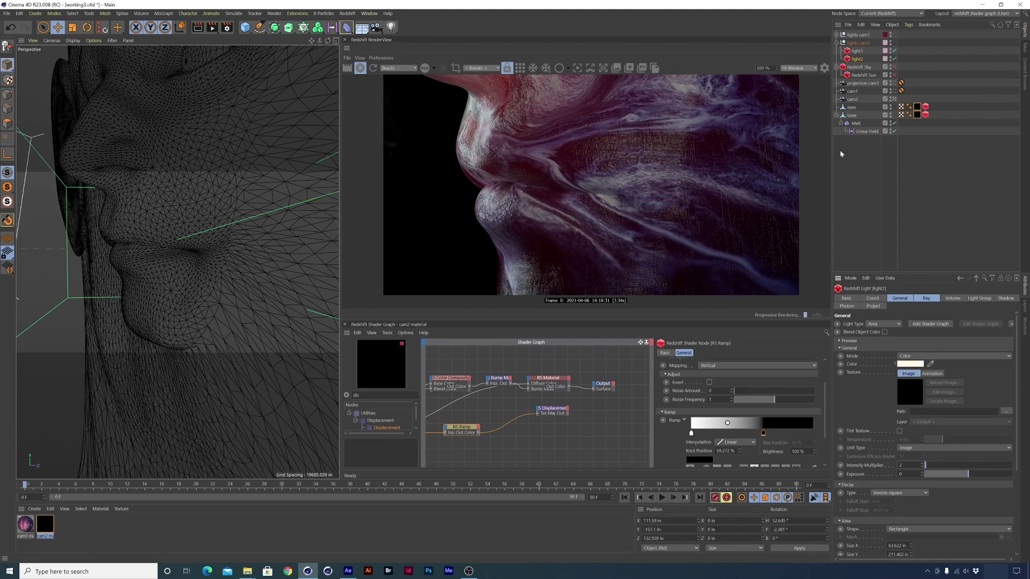
# - Duplicate projection cam1, rename the copy projection cam2, and leave only the original with its Protection tag
pyautogui.keyDown('ctrl'); pyautogui.moveTo(861, 83); pyautogui.dragTo(878, 91); pyautogui.keyUp('ctrl')
pyautogui.doubleClick(864, 91)
pyautogui.write('2')
pyautogui.press('Return')
pyautogui.click(901, 84)
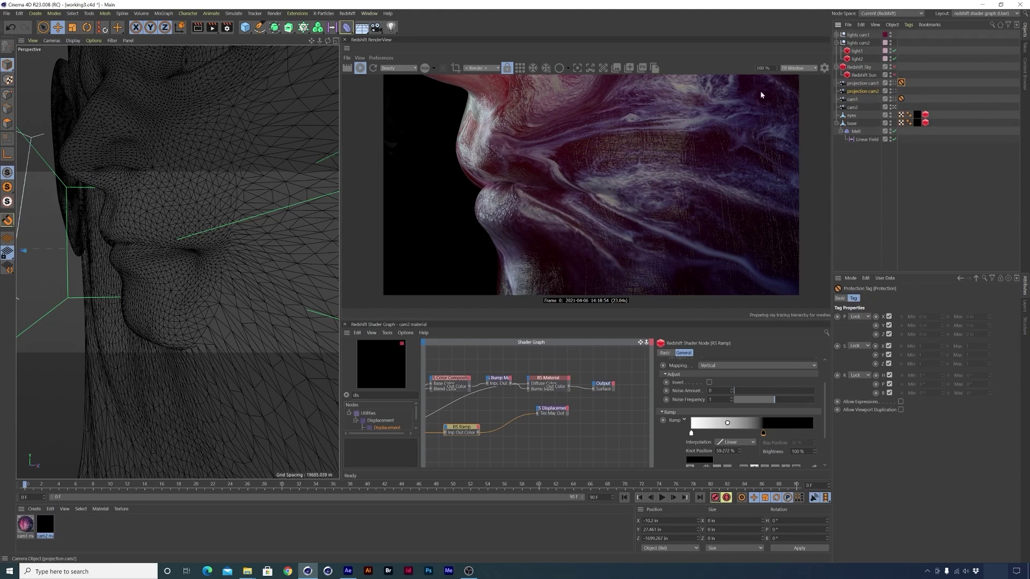
pyautogui.hotkey('ctrl', 'z')
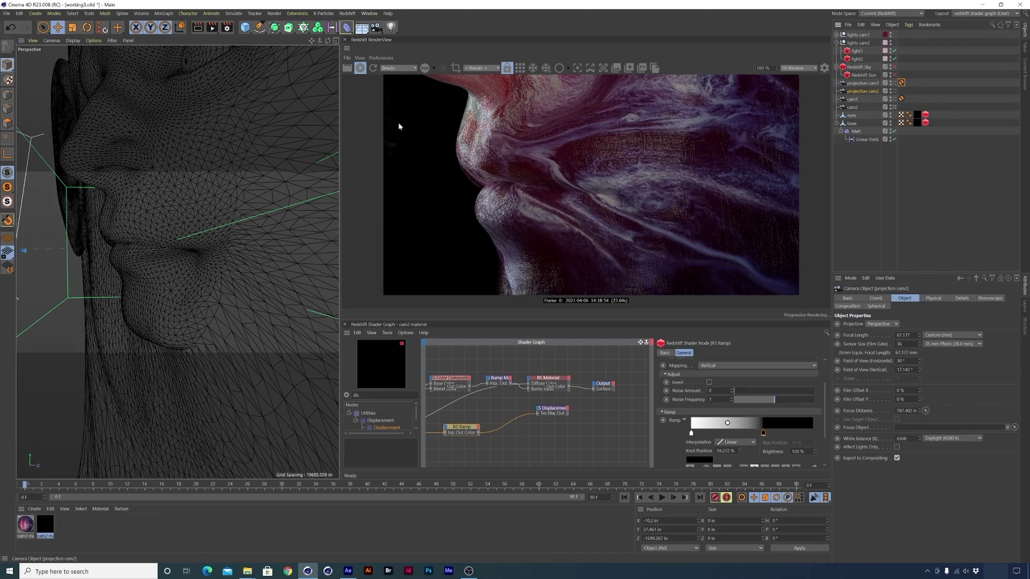
# - Look through projection cam2, move it to a closer side view of the nose and mouth, and display the view with Quick Shading
pyautogui.click(52, 40)
pyautogui.moveTo(68, 66)
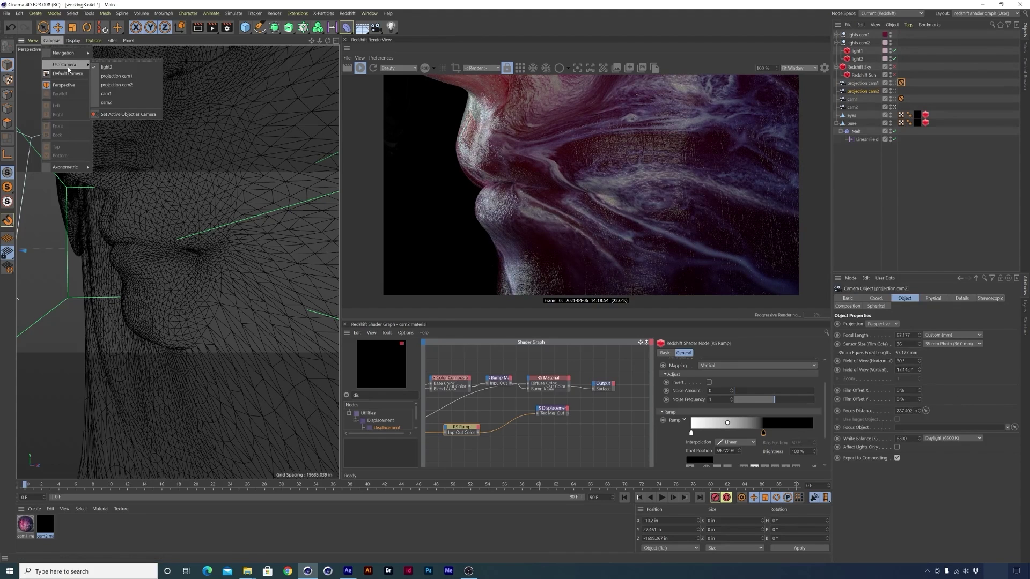
pyautogui.click(128, 114)
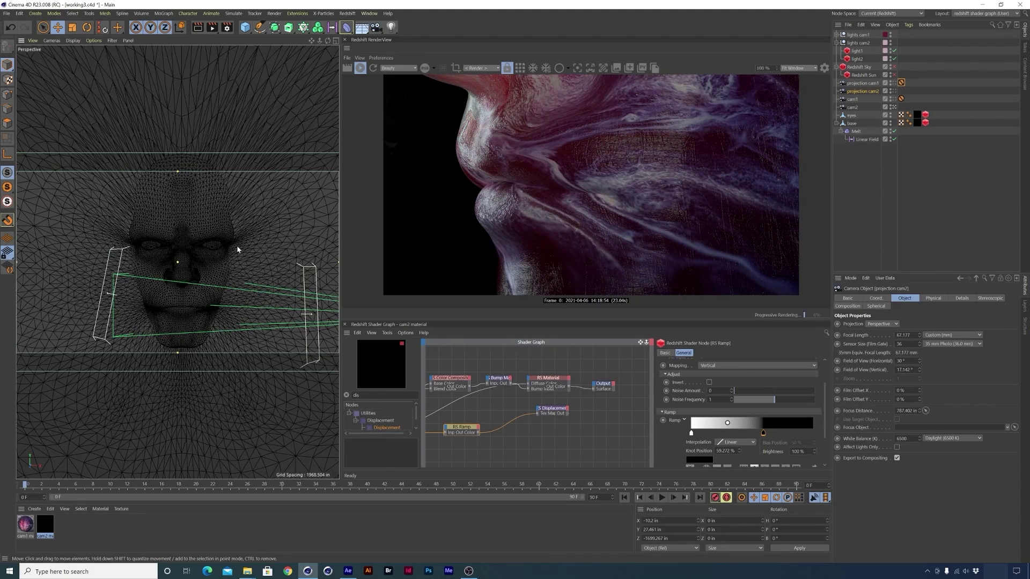
pyautogui.scroll(8, 210, 334)
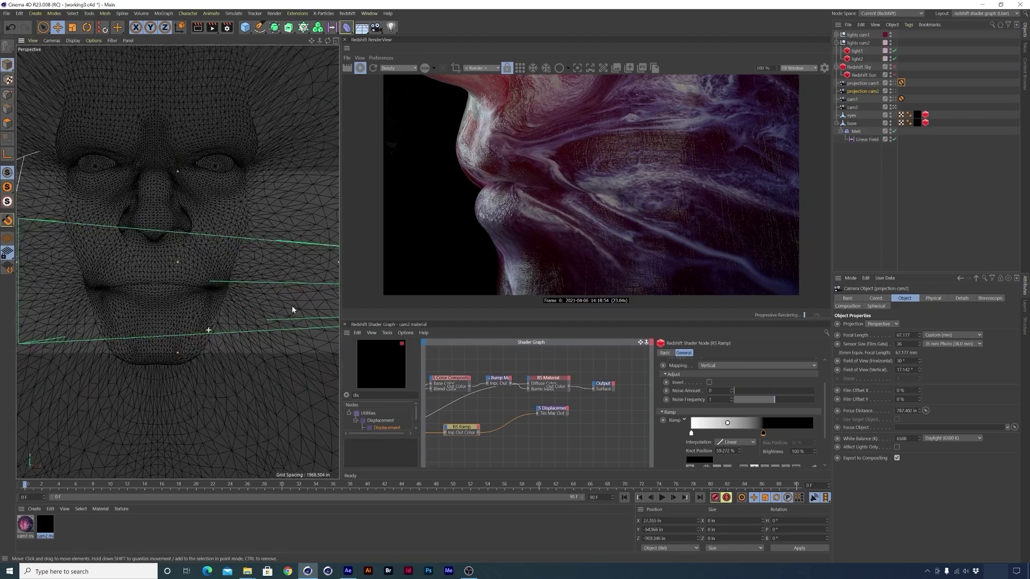
pyautogui.keyDown('alt'); pyautogui.moveTo(166, 297); pyautogui.dragTo(138, 156); pyautogui.keyUp('alt')
pyautogui.click(75, 41)
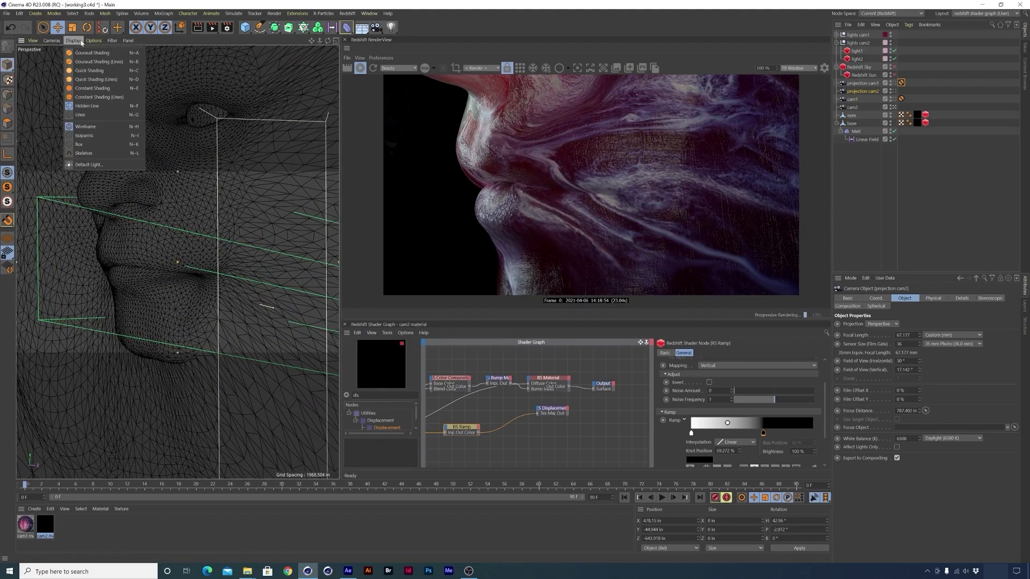
pyautogui.click(90, 70)
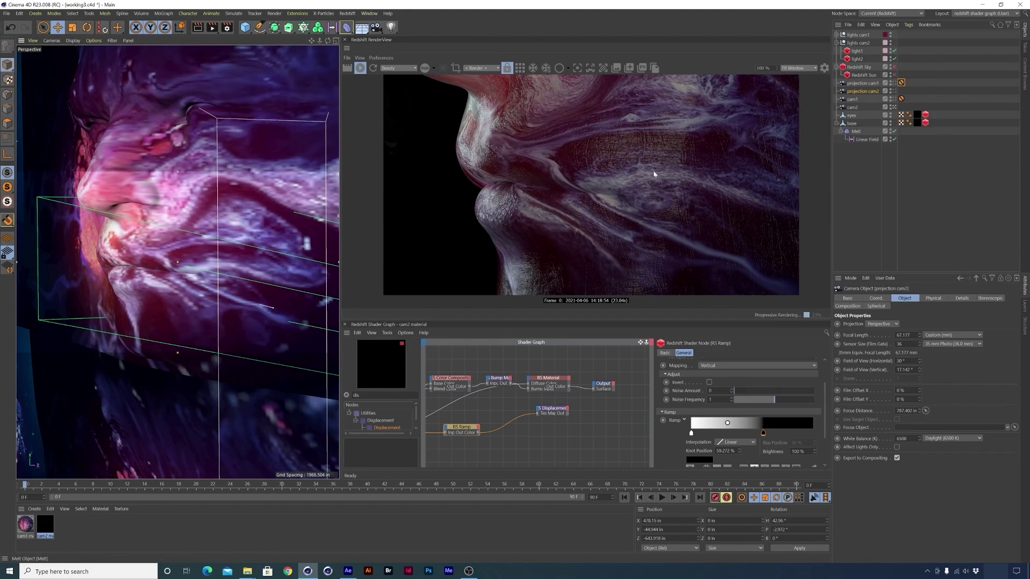
# - Set projection cam2 as the Camera Mapping camera in the cam2 material tags of the eyes and base
pyautogui.click(917, 116)
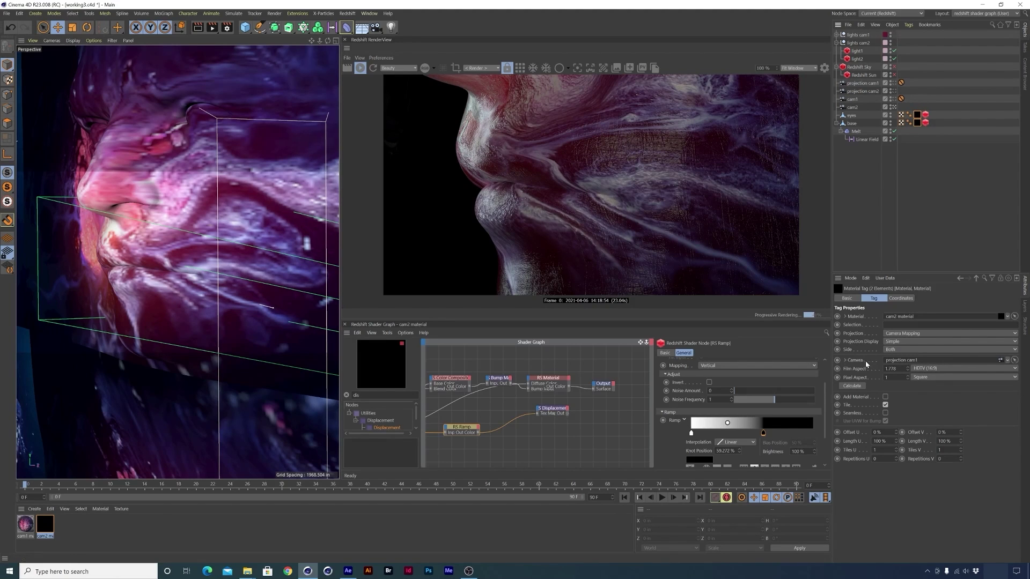
pyautogui.click(1014, 361)
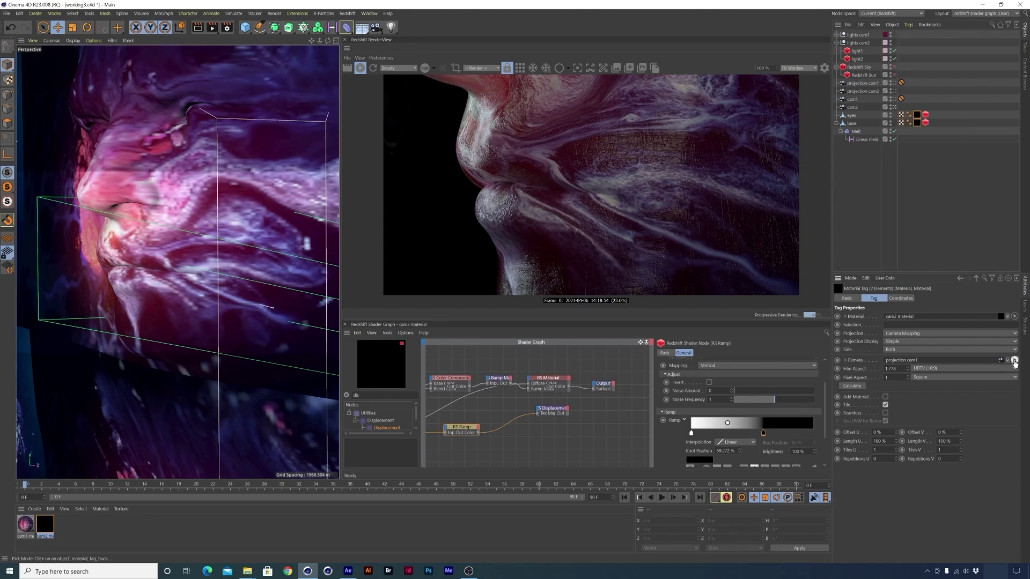
pyautogui.click(873, 92)
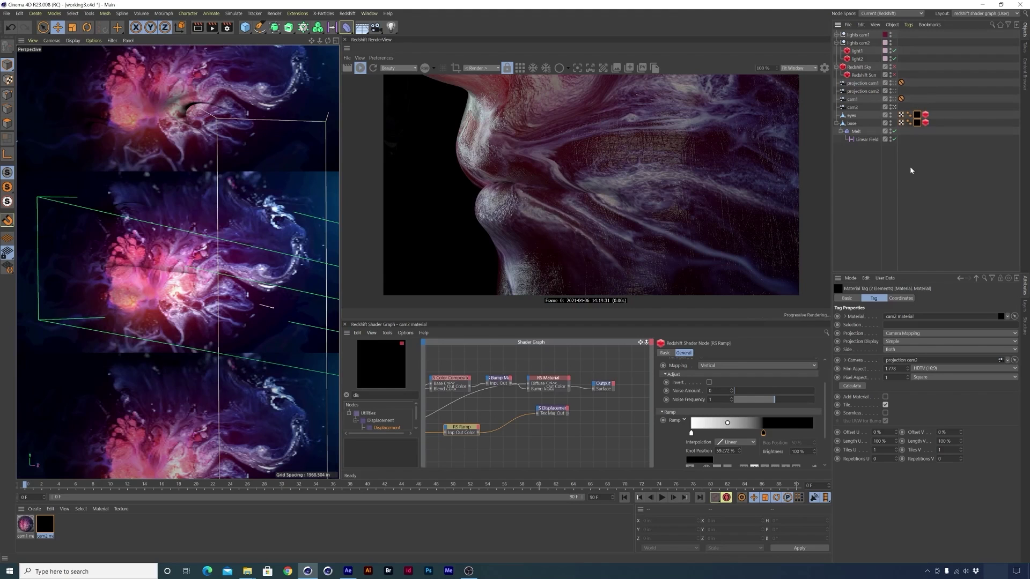
# - Set the texture preview size of cam2 material to 1024x1024
pyautogui.doubleClick(918, 122)
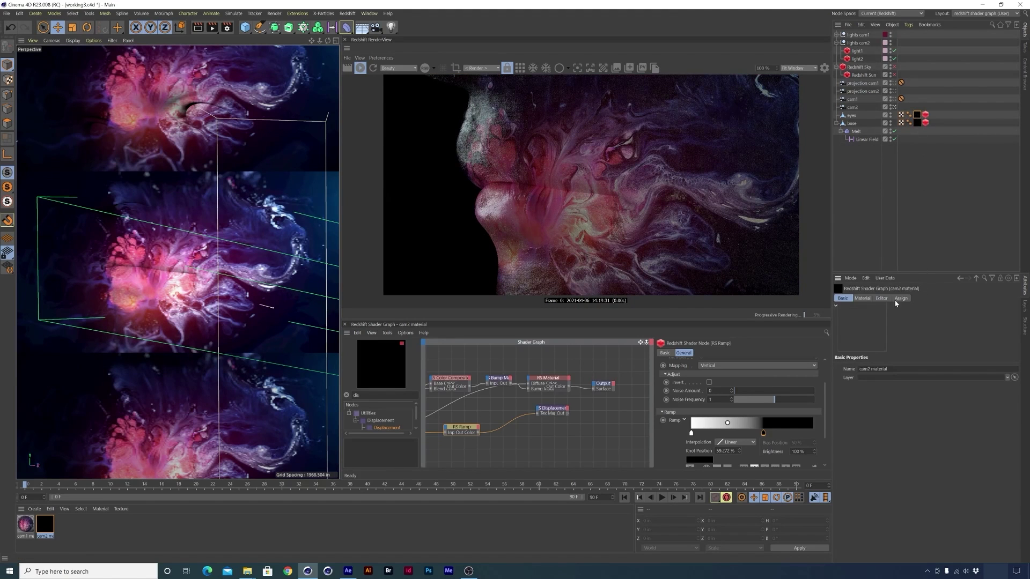
pyautogui.click(881, 299)
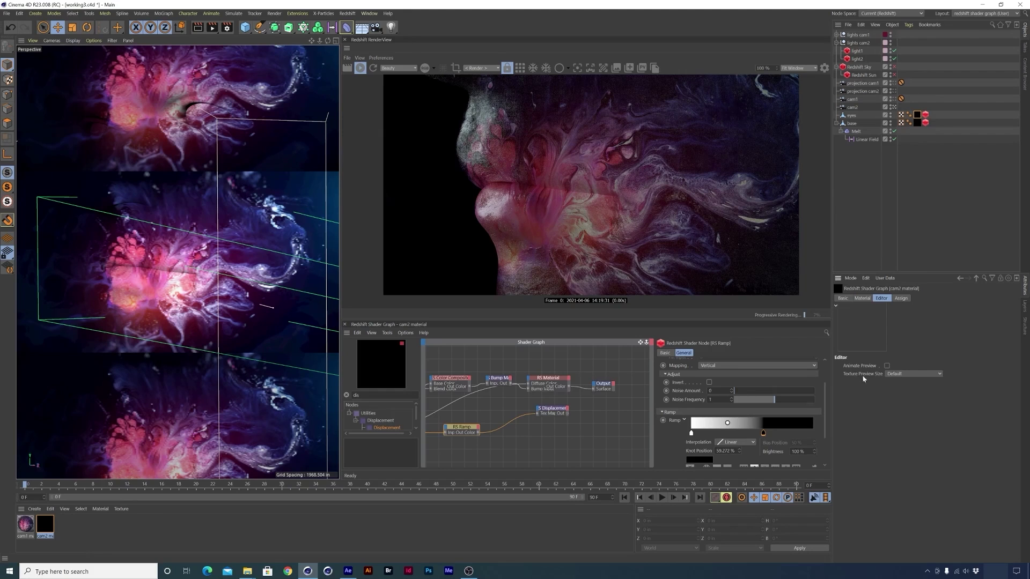
pyautogui.click(903, 374)
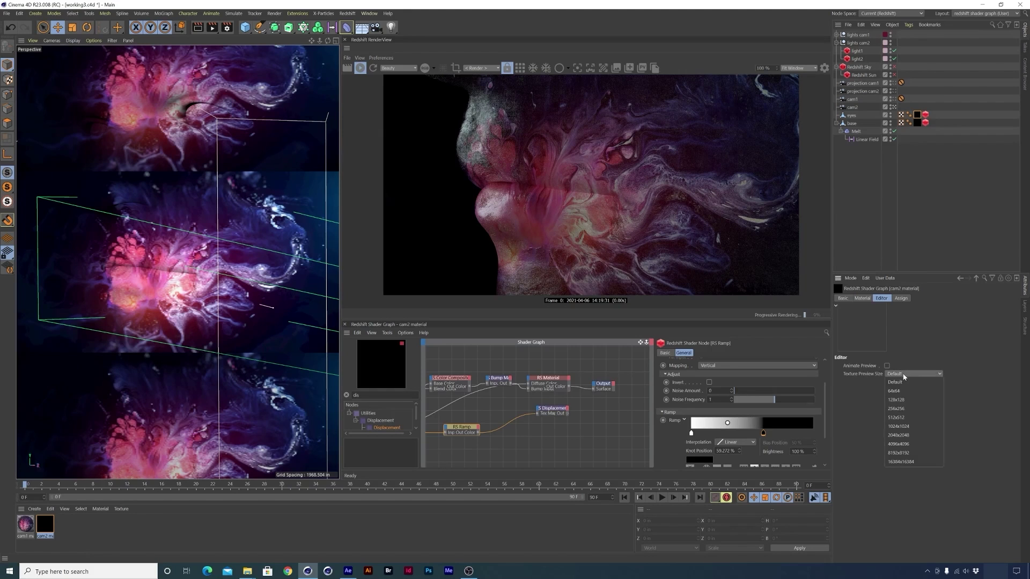
pyautogui.click(909, 428)
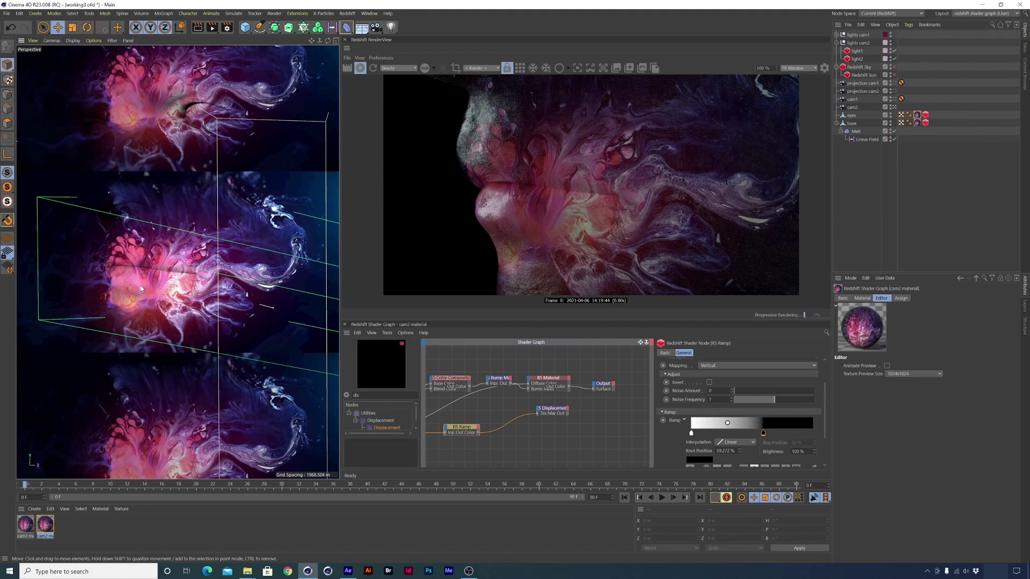
# - Adjust projection cam2's angle and distance to shift the fluid texture across the nose, lips and cheek
pyautogui.scroll(2, 142, 287)
pyautogui.keyDown('alt'); pyautogui.moveTo(142, 287); pyautogui.dragTo(123, 292); pyautogui.keyUp('alt')
pyautogui.keyDown('alt'); pyautogui.moveTo(188, 291); pyautogui.dragTo(168, 303); pyautogui.keyUp('alt')
pyautogui.scroll(-2, 168, 303)
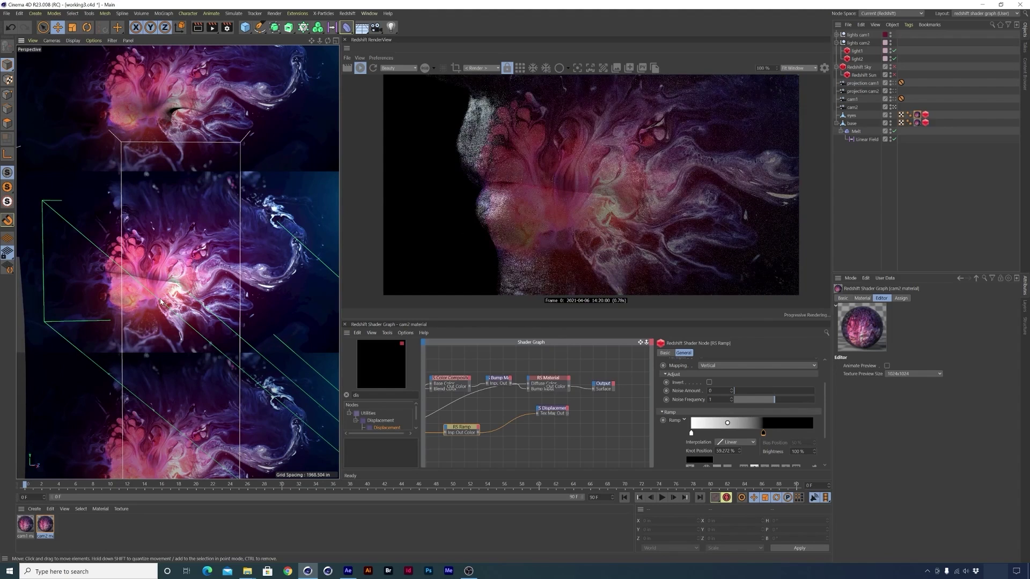
pyautogui.keyDown('alt'); pyautogui.moveTo(126, 286); pyautogui.dragTo(153, 290); pyautogui.keyUp('alt')
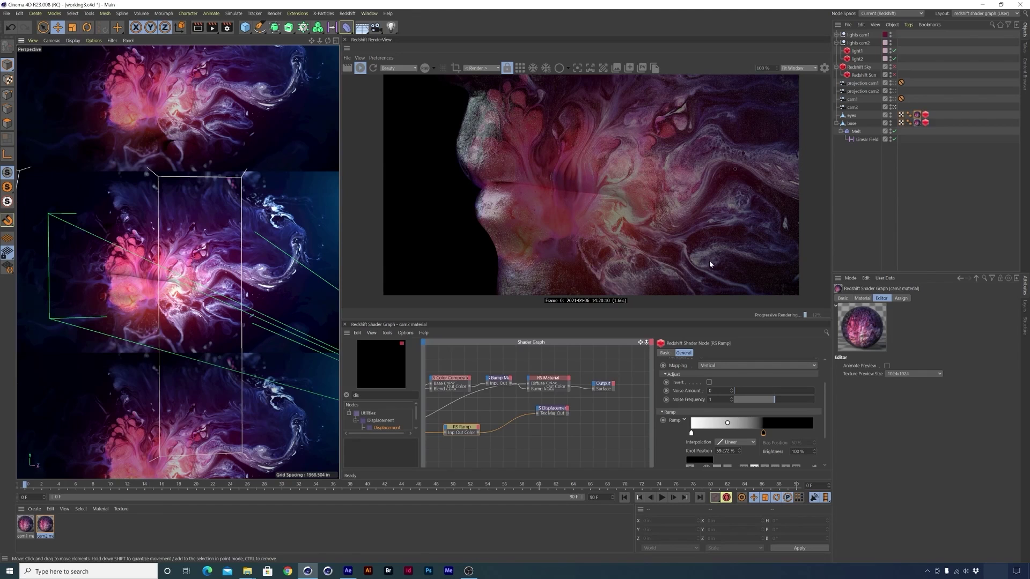
# - Try connecting the Displacement node to the output's Displacement input with a displacement scale of 0.5
pyautogui.click(566, 413)
pyautogui.moveTo(568, 413); pyautogui.dragTo(593, 388)
pyautogui.click(607, 390)
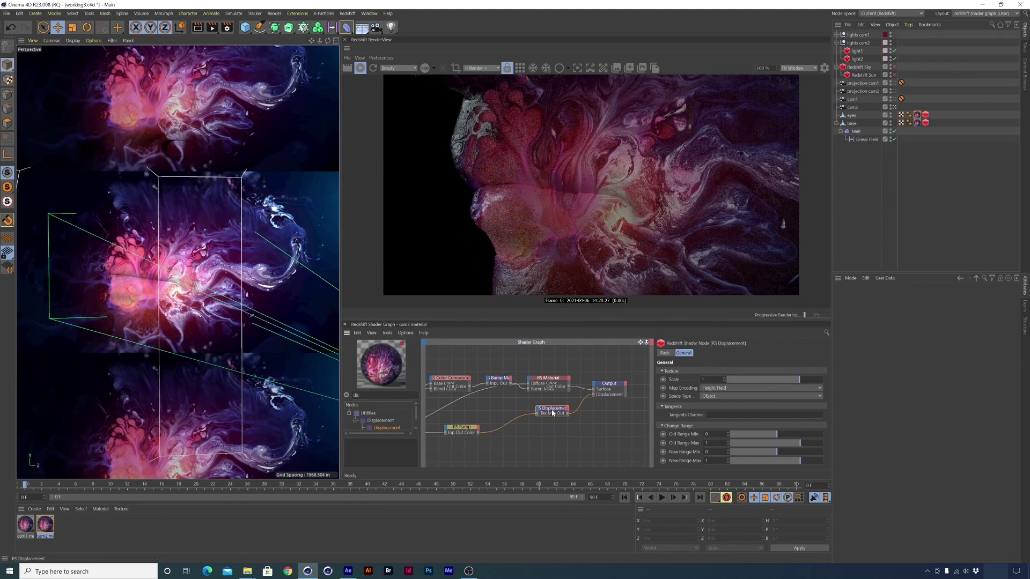
pyautogui.write('0.5')
pyautogui.press('Return')
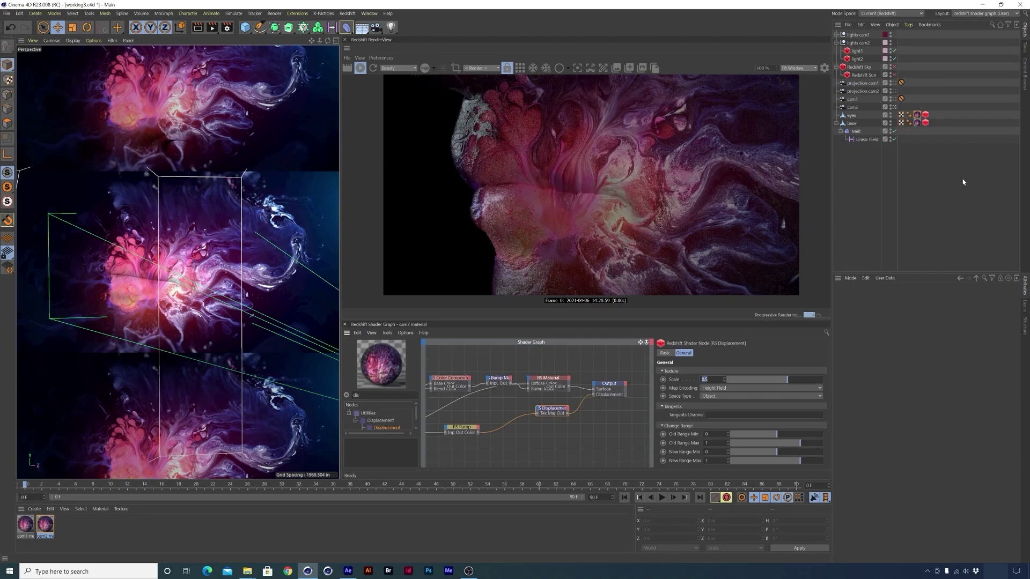
# - Switch the viewport to the default camera and display the head model with Hidden Line shading
pyautogui.click(336, 40)
pyautogui.click(173, 263)
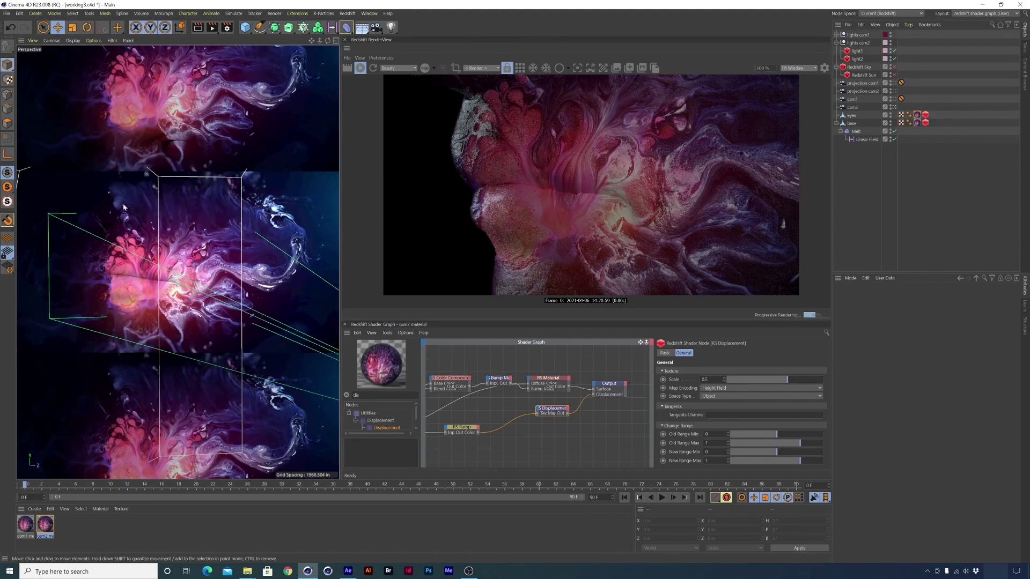
pyautogui.click(52, 41)
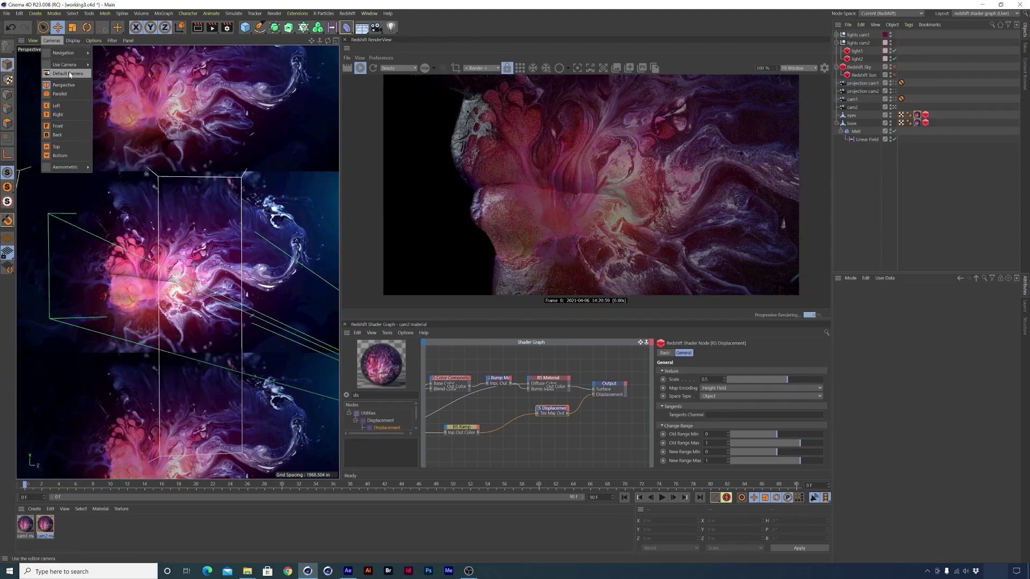
pyautogui.click(64, 74)
pyautogui.click(73, 41)
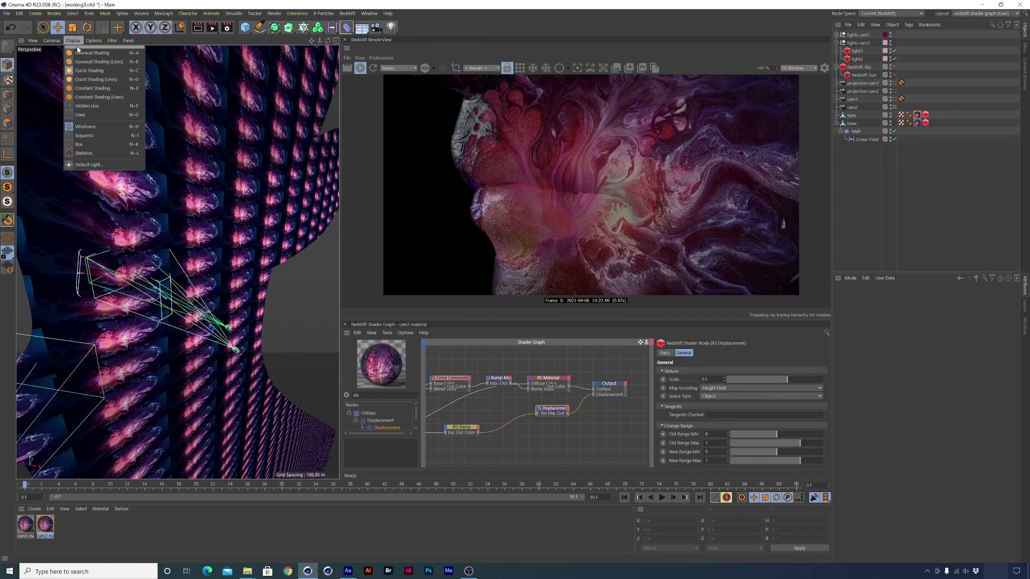
pyautogui.click(97, 109)
pyautogui.keyDown('alt'); pyautogui.moveTo(169, 324); pyautogui.dragTo(151, 340); pyautogui.keyUp('alt')
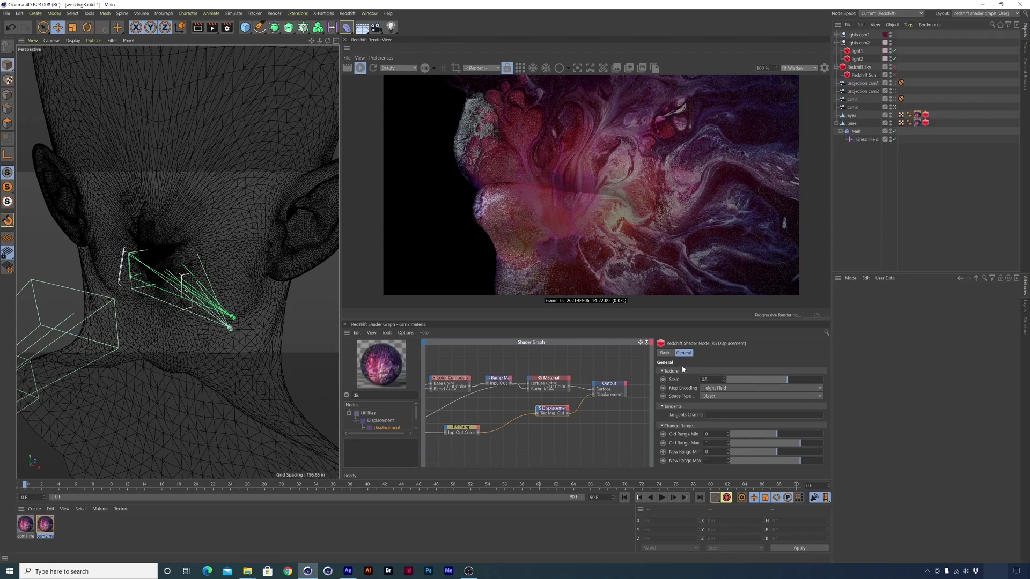
# - Undo the Displacement node's connection to the output in cam2 material
pyautogui.hotkey('ctrl', 'z')
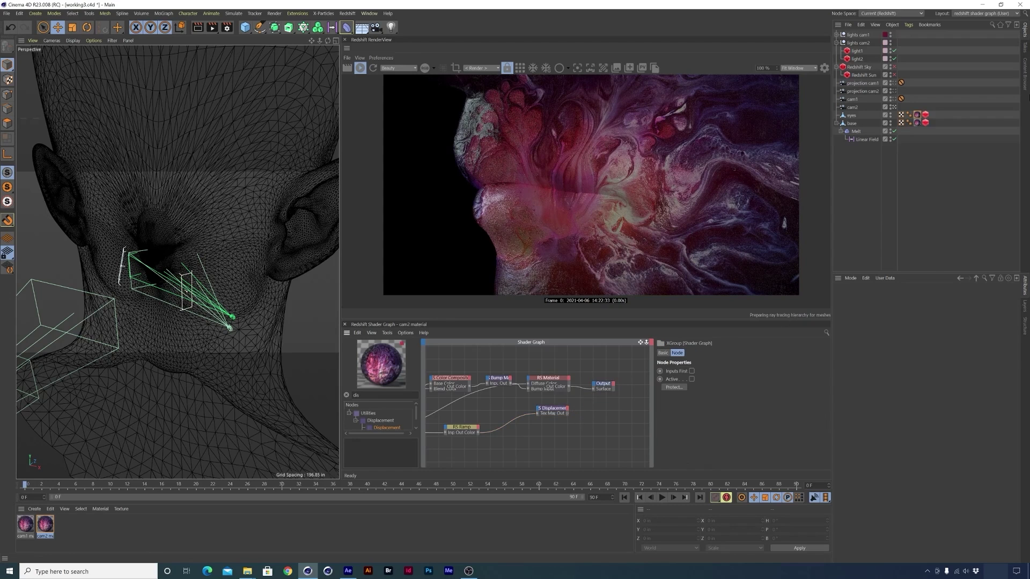
# - Add a new take named "cam2 take" under Main and assign cam2 as its camera
pyautogui.click(1025, 48)
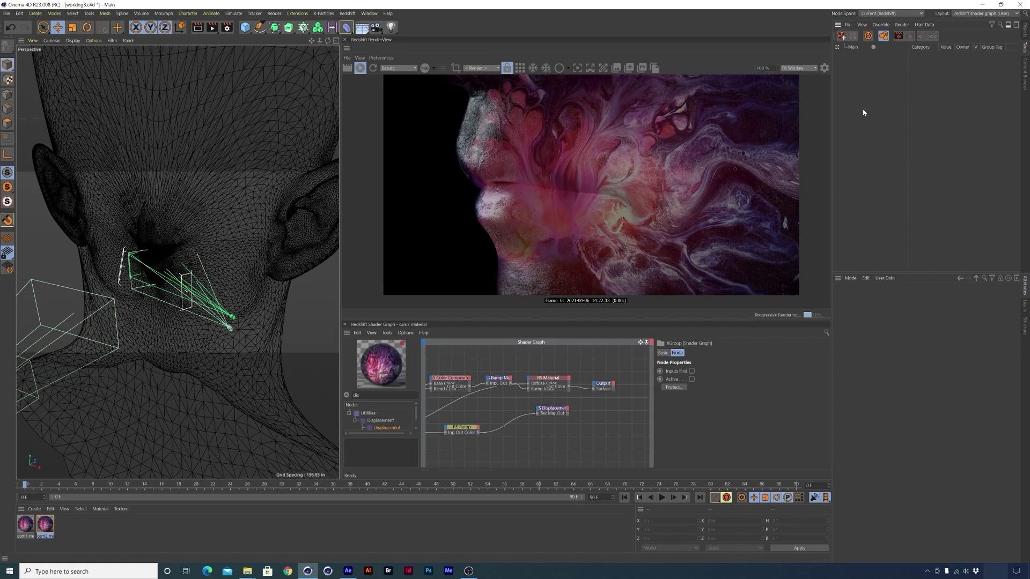
pyautogui.doubleClick(860, 78)
pyautogui.doubleClick(863, 55)
pyautogui.write('cam2 take')
pyautogui.press('Return')
pyautogui.click(891, 55)
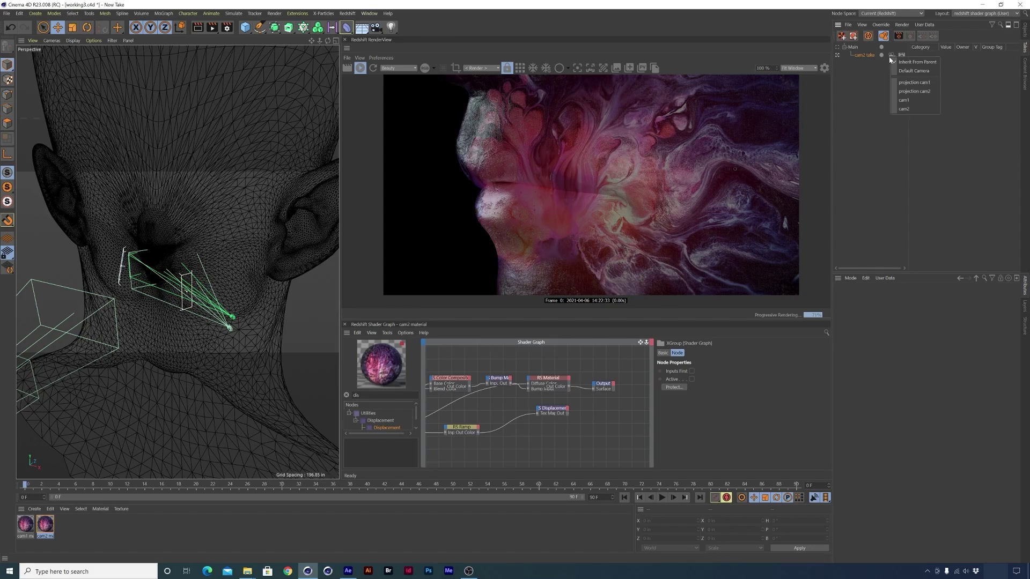
pyautogui.click(905, 109)
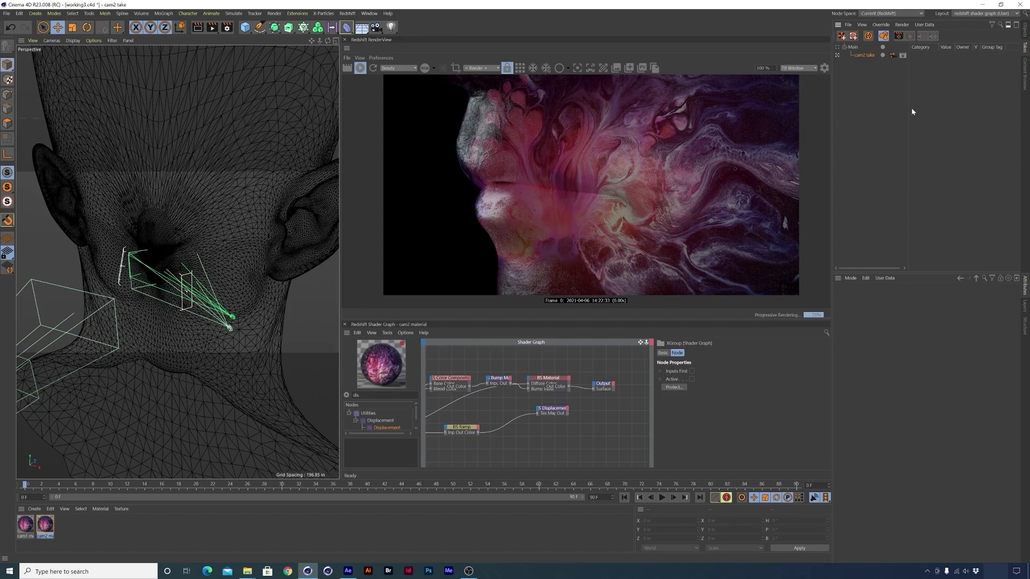
# - Rename the render setting "My Render Setting" as "cam2 render"
pyautogui.moveTo(908, 72); pyautogui.dragTo(922, 72)
pyautogui.click(902, 55)
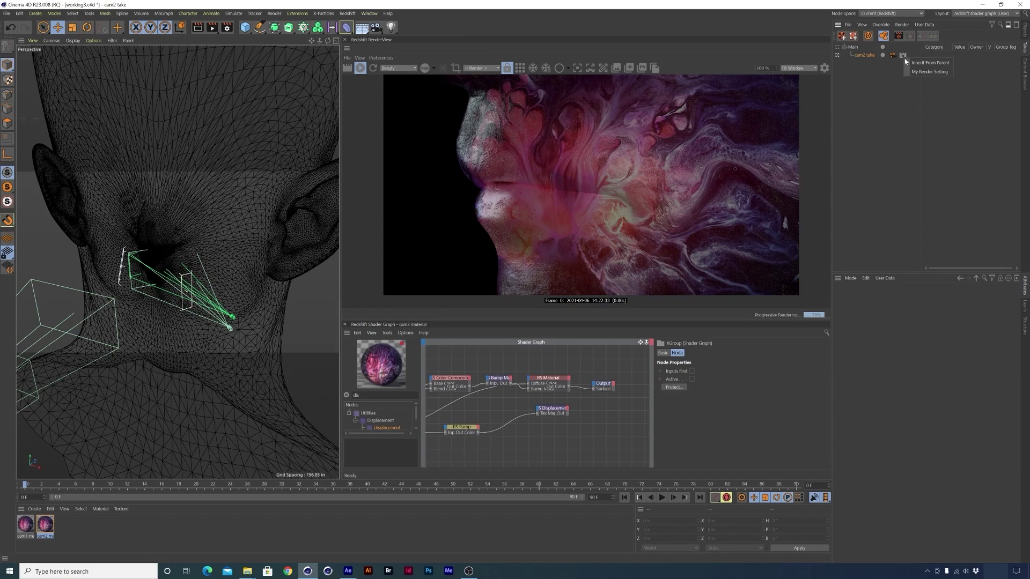
pyautogui.click(899, 71)
pyautogui.click(227, 26)
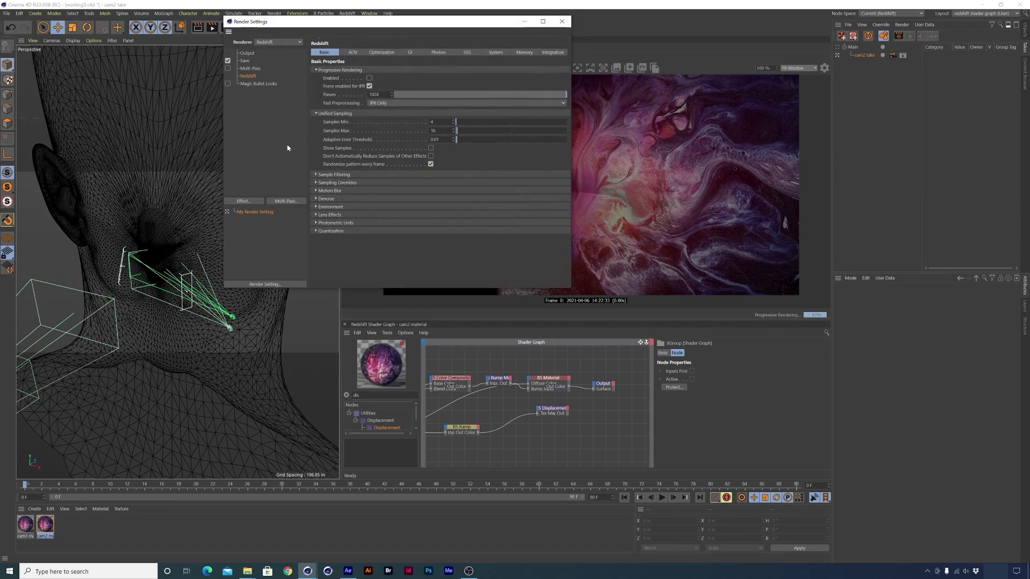
pyautogui.doubleClick(260, 212)
pyautogui.write('cam2')
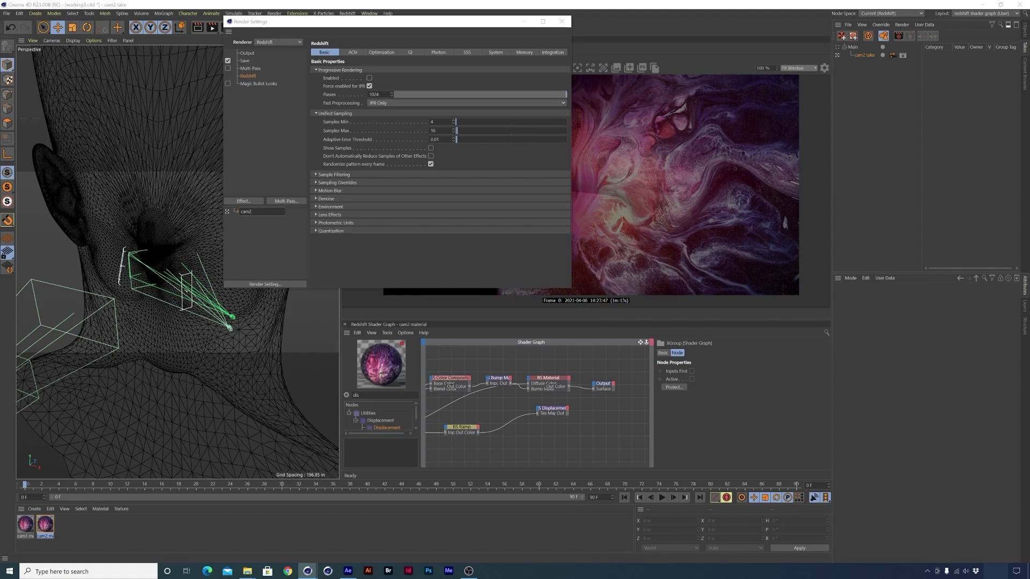
pyautogui.write('ende')
pyautogui.press('Return')
# - Duplicate the cam2 render setting and name the copy "cam1 render"
pyautogui.keyDown('ctrl'); pyautogui.moveTo(259, 213); pyautogui.dragTo(252, 220); pyautogui.keyUp('ctrl')
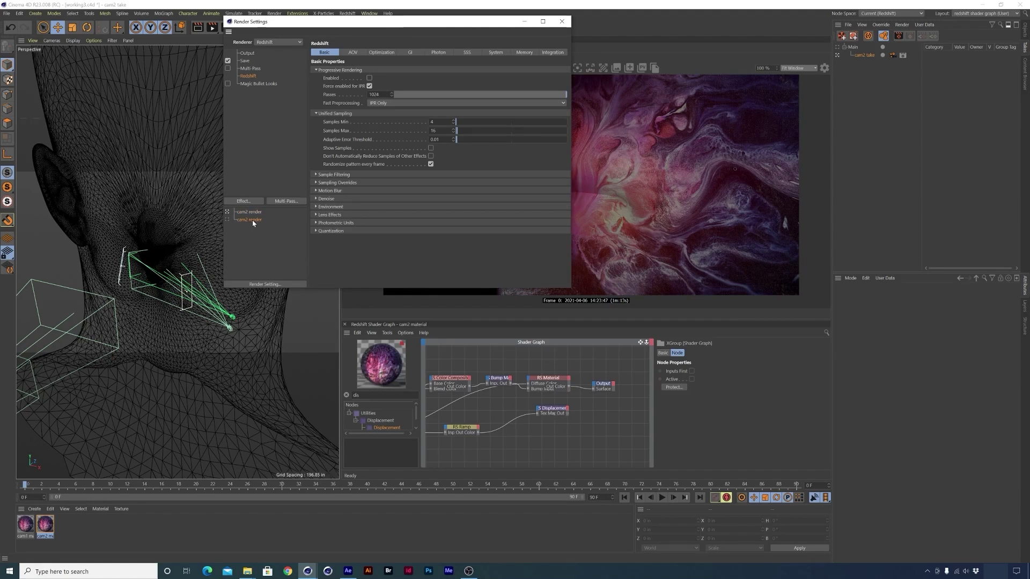
pyautogui.doubleClick(252, 220)
pyautogui.click(252, 220)
pyautogui.press('BackSpace')
pyautogui.write('1')
pyautogui.press('Right')
pyautogui.press('Right')
pyautogui.press('Right')
pyautogui.press('Right')
pyautogui.press('Right')
pyautogui.press('Right')
pyautogui.write('r')
pyautogui.press('Return')
# - Set the regular image save file of the cam2 render setting to "cam2 image"
pyautogui.click(250, 211)
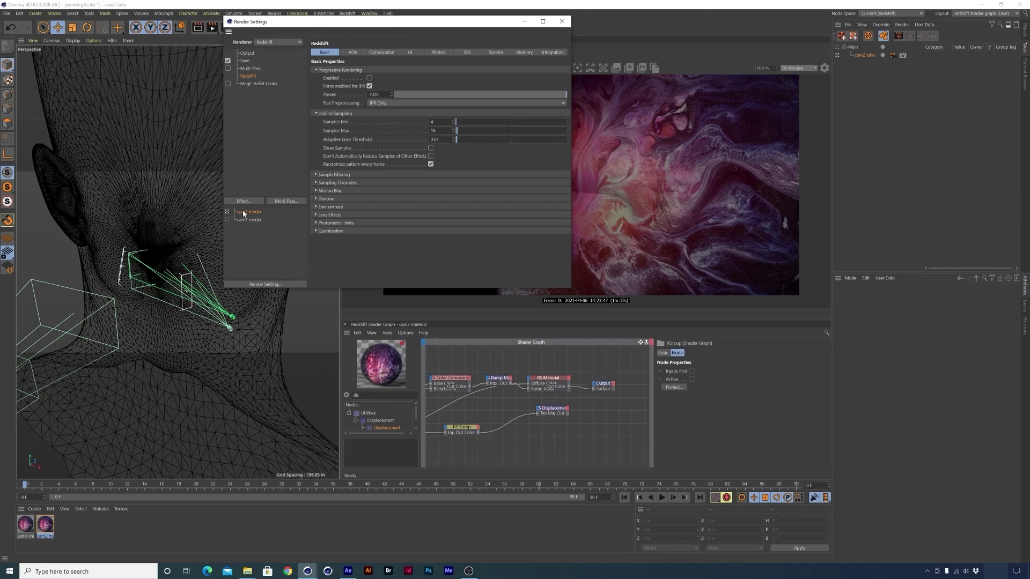
pyautogui.click(246, 60)
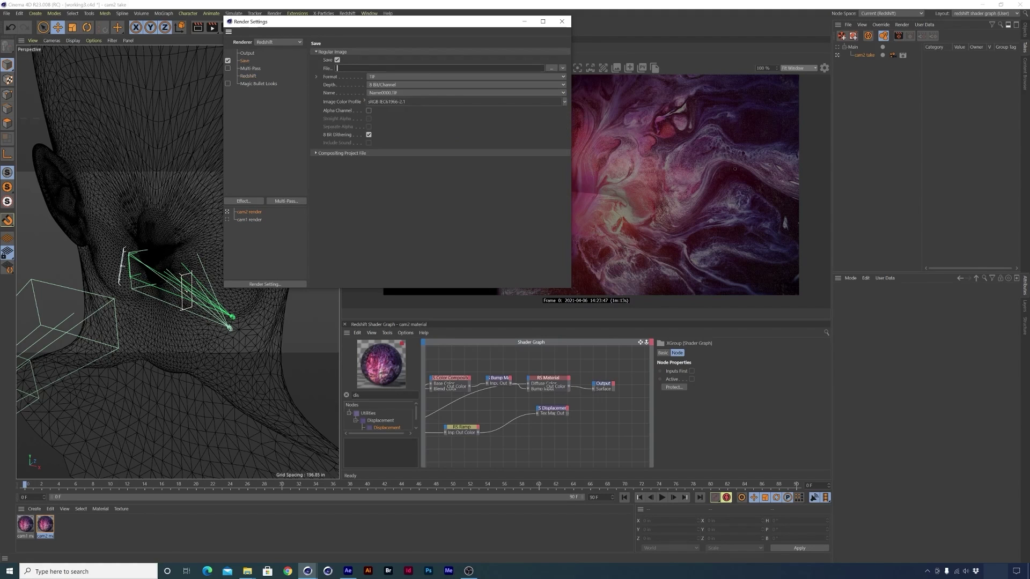
pyautogui.click(343, 69)
pyautogui.write('cam2 image')
pyautogui.press('Return')
# - Set the regular image save file of the cam1 render setting to "cam1 image"
pyautogui.click(249, 219)
pyautogui.write('cam1 imag')
pyautogui.press('Return')
pyautogui.moveTo(376, 22); pyautogui.dragTo(218, 142)
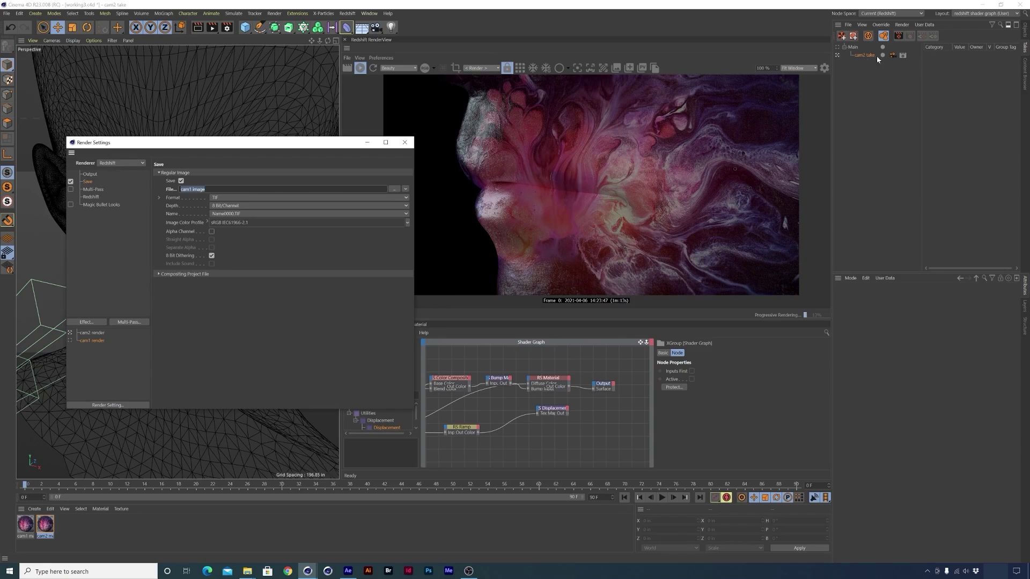
# - Assign the cam2 render setting to cam2 take
pyautogui.click(893, 55)
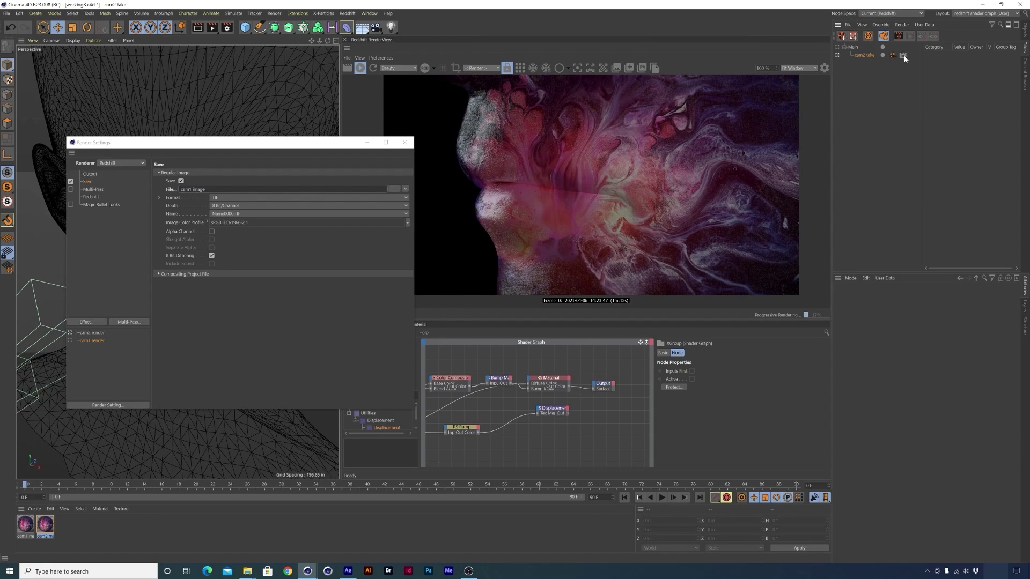
pyautogui.click(903, 56)
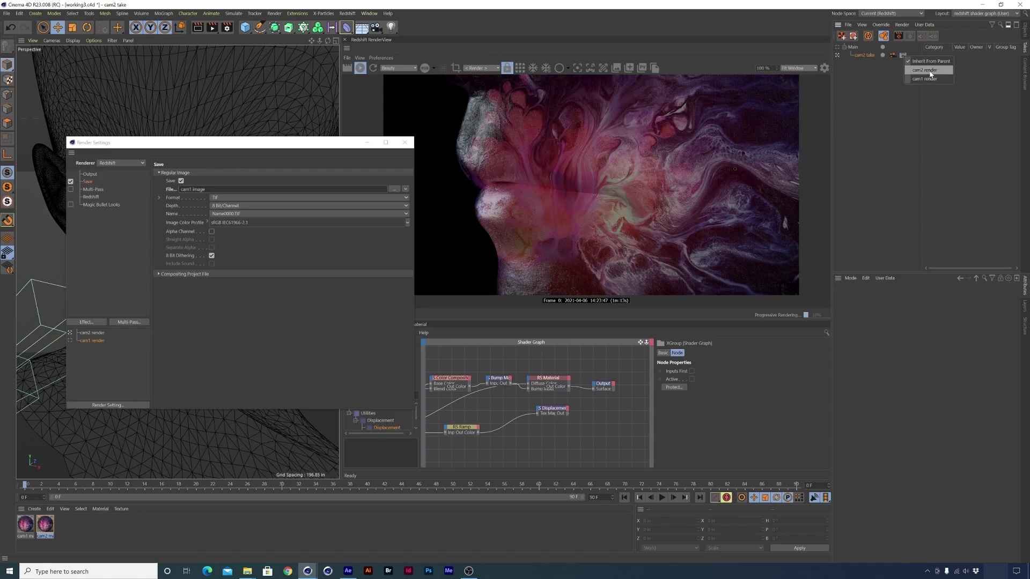
pyautogui.click(940, 72)
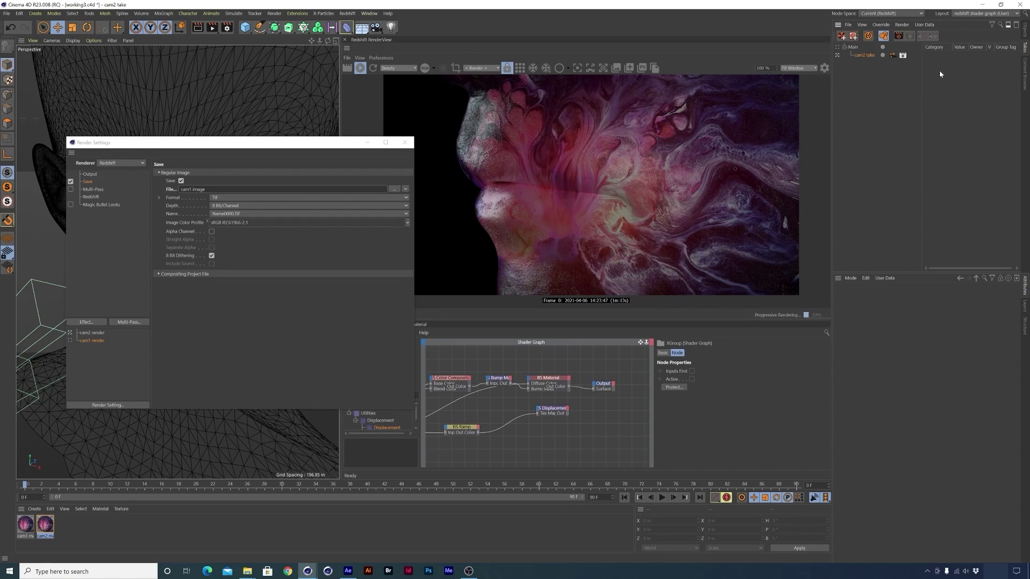
# - Add a second take named "cam1 take" under Main and assign cam1 as its camera
pyautogui.doubleClick(863, 74)
pyautogui.doubleClick(863, 64)
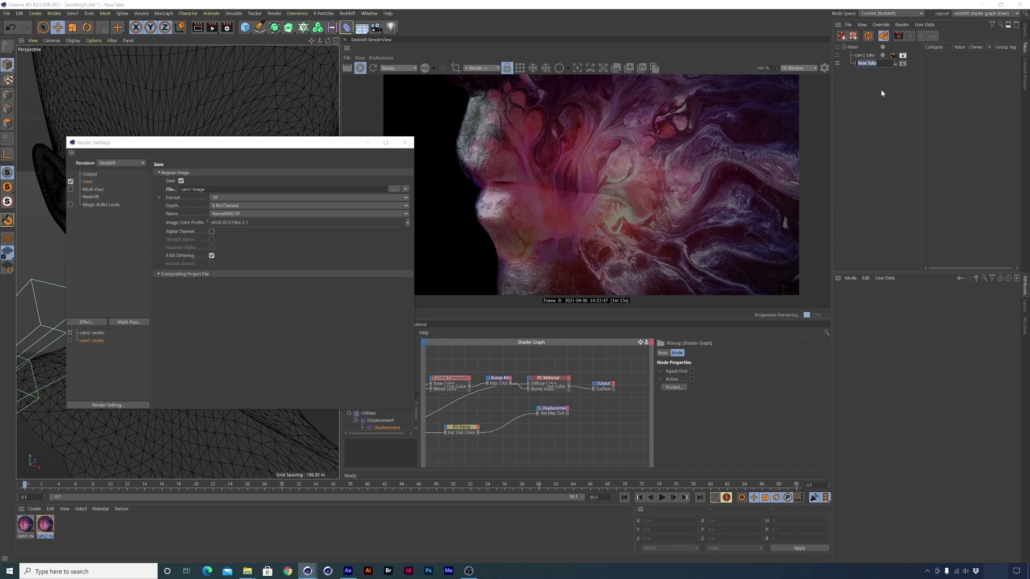
pyautogui.write('cam1 take')
pyautogui.press('Return')
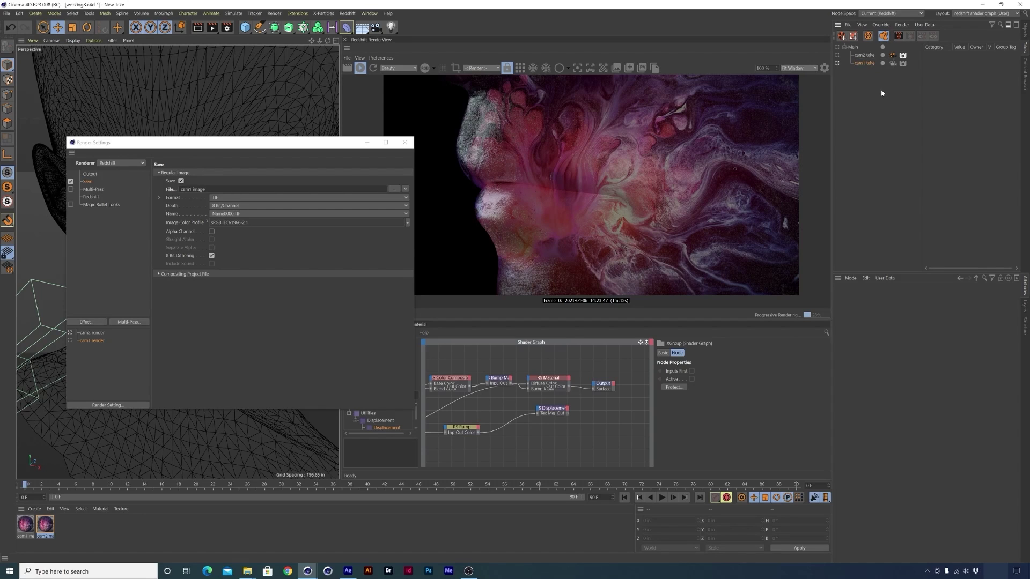
pyautogui.click(893, 65)
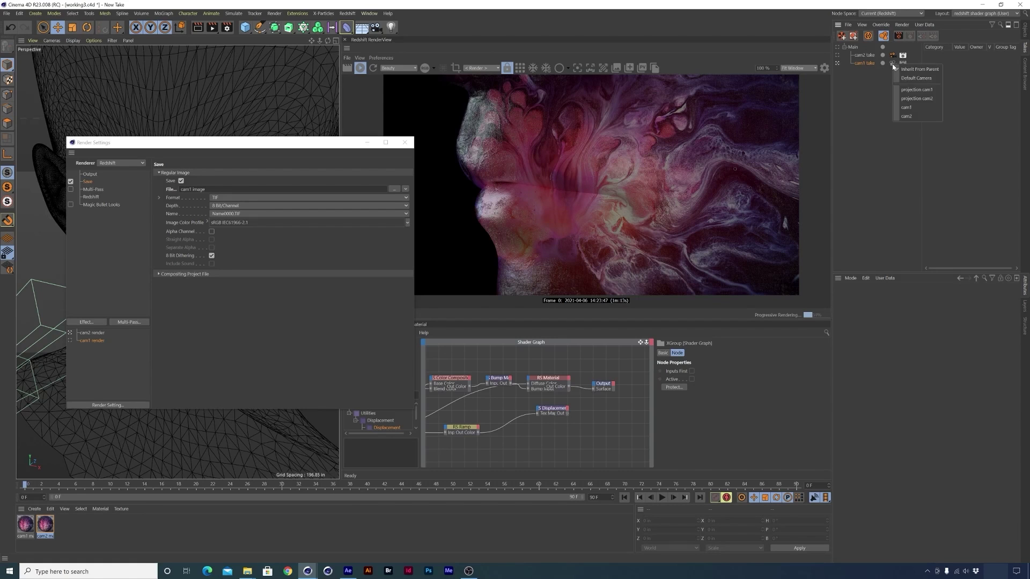
pyautogui.click(918, 110)
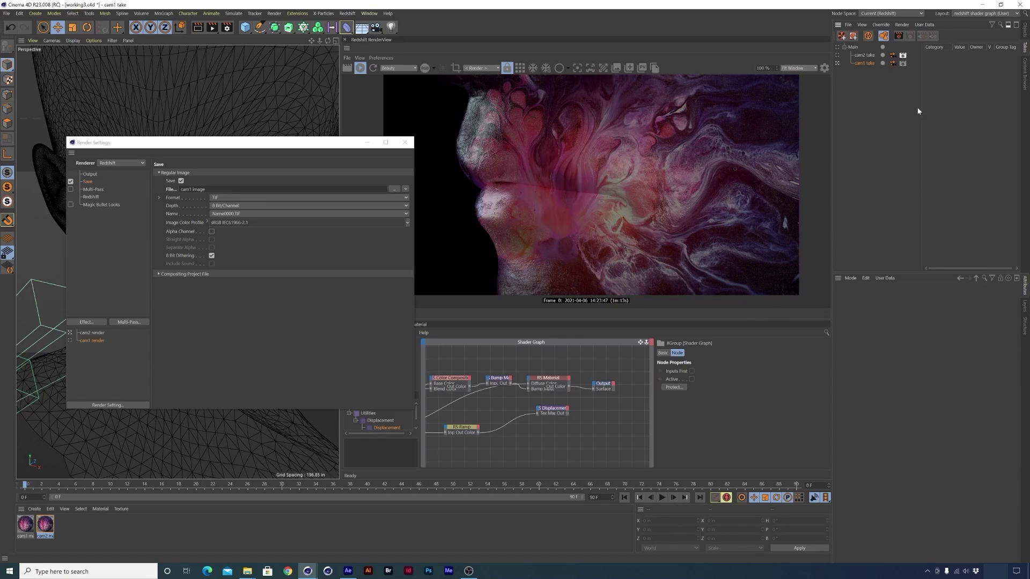
# - Assign the cam1 render setting to cam1 take, close the render settings and check the take's camera choice
pyautogui.click(903, 63)
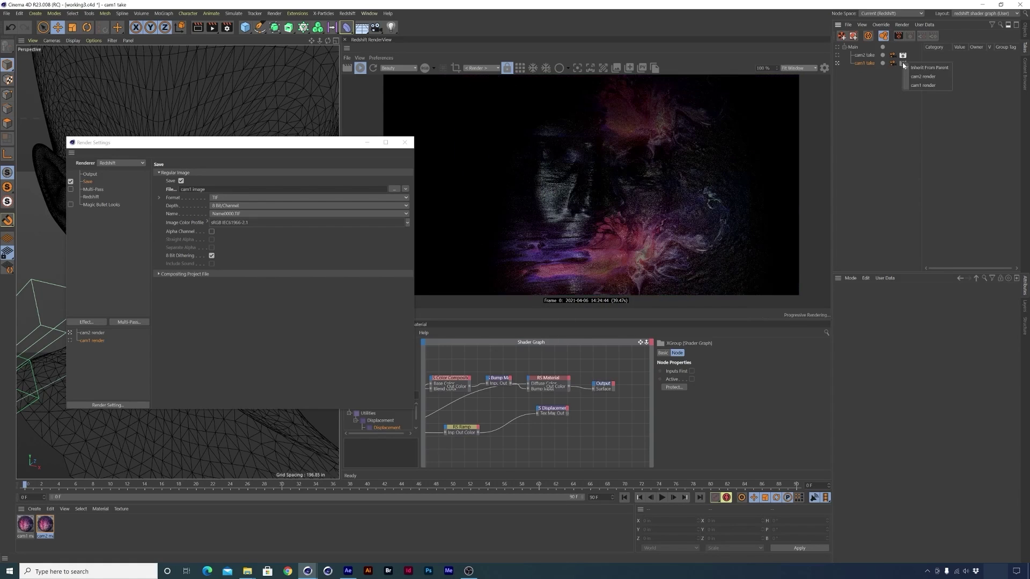
pyautogui.click(923, 86)
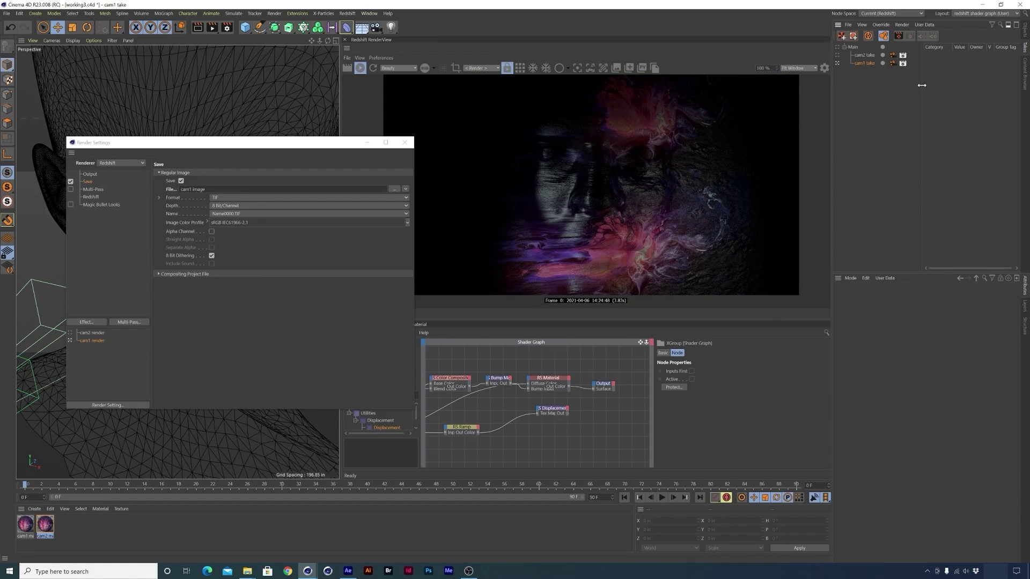
pyautogui.click(404, 142)
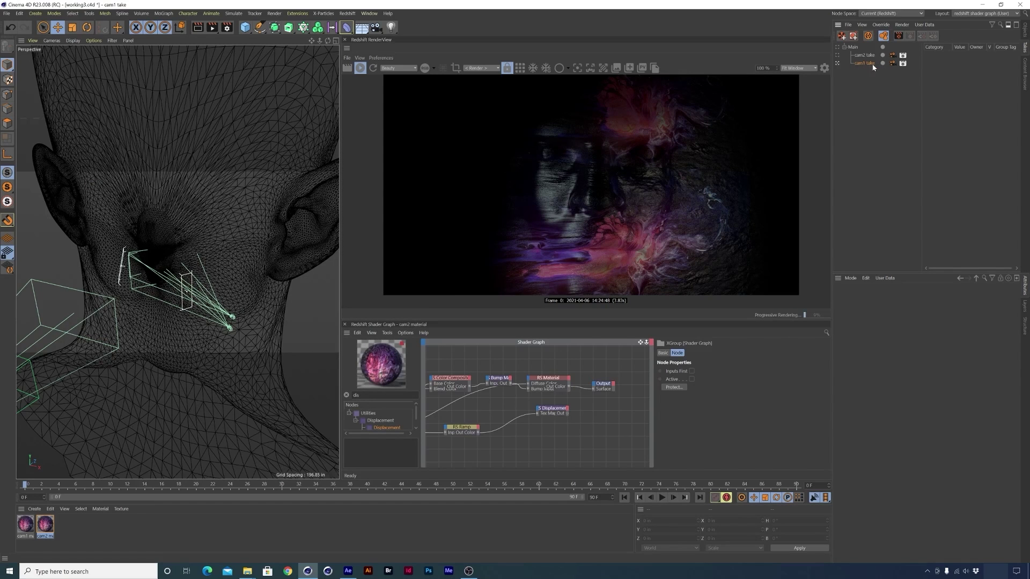
pyautogui.click(893, 63)
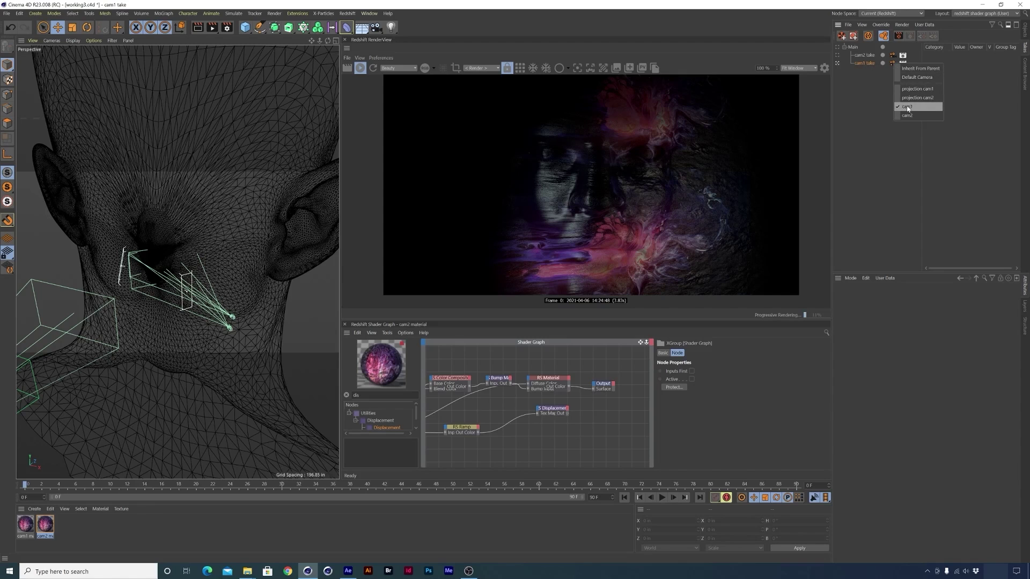
pyautogui.click(871, 82)
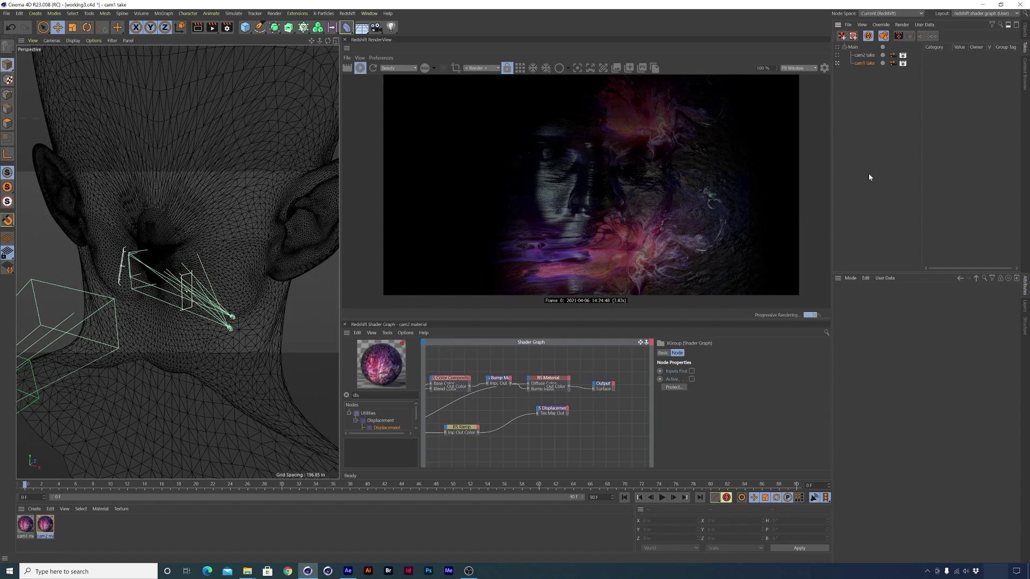
# - Set cam1 material and projection cam1 in the material tags of the eyes and base
pyautogui.click(1024, 30)
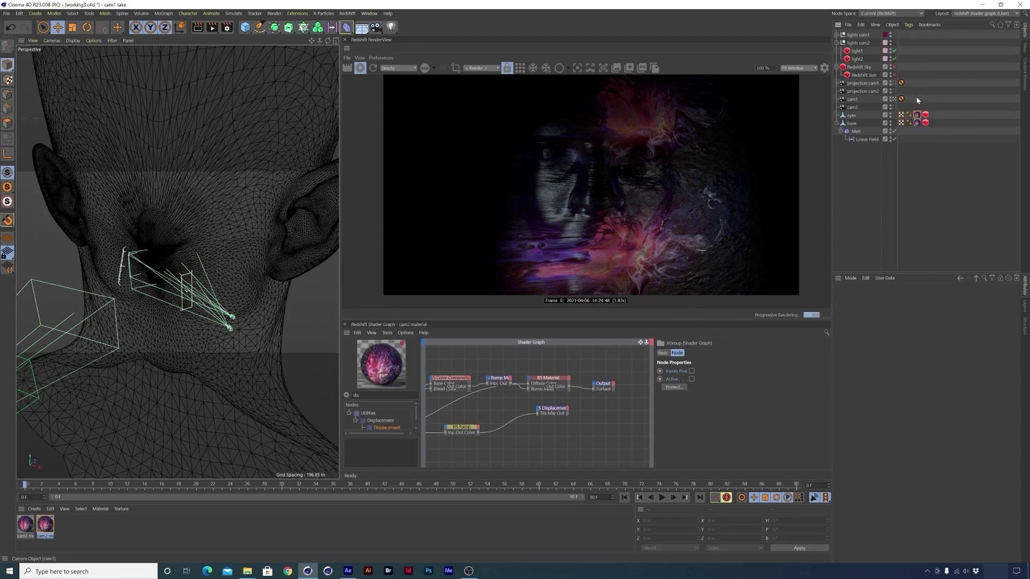
pyautogui.click(917, 114)
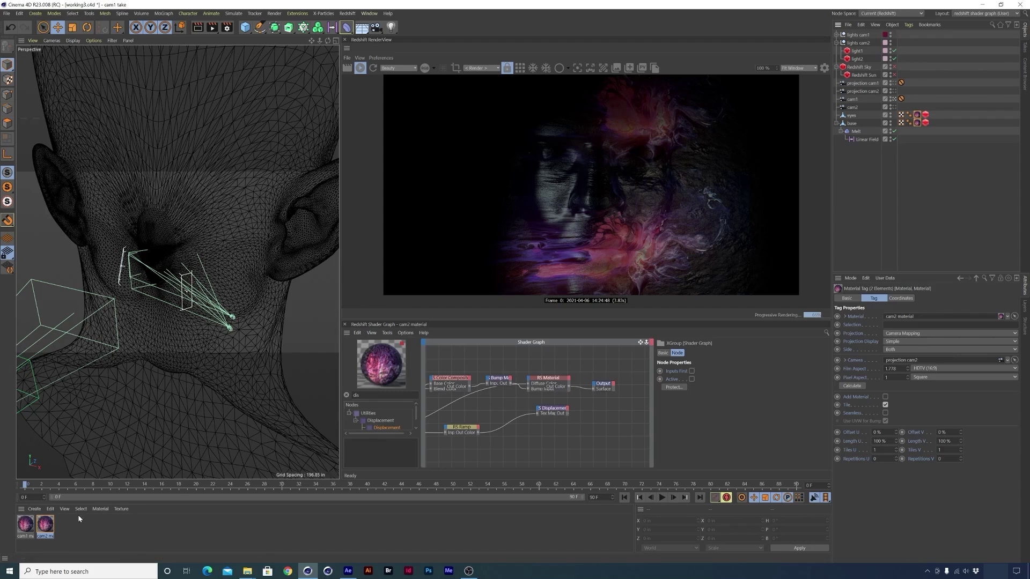
pyautogui.moveTo(29, 529); pyautogui.dragTo(908, 316)
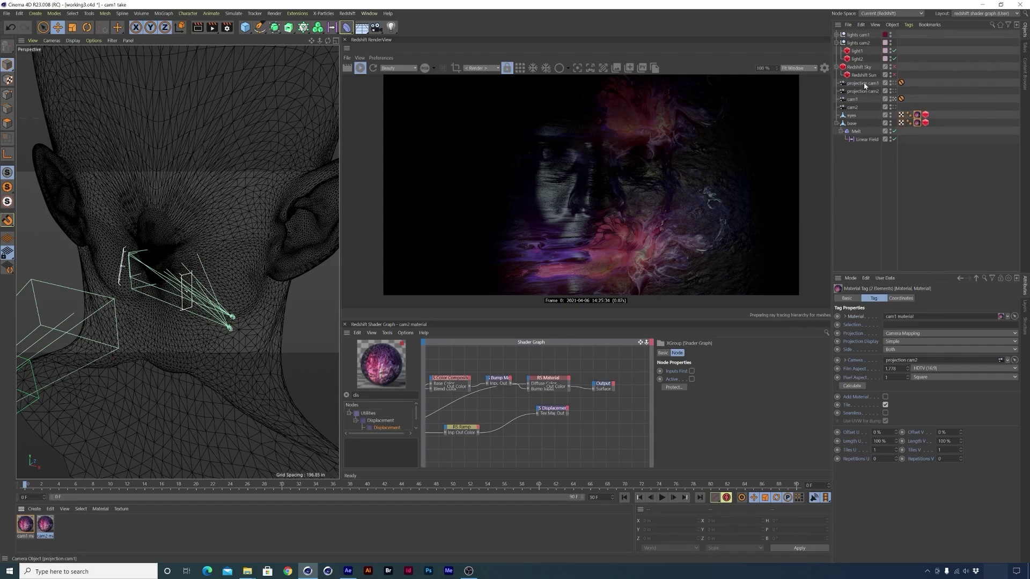
pyautogui.moveTo(862, 84); pyautogui.dragTo(910, 361)
pyautogui.click(924, 165)
pyautogui.click(28, 526)
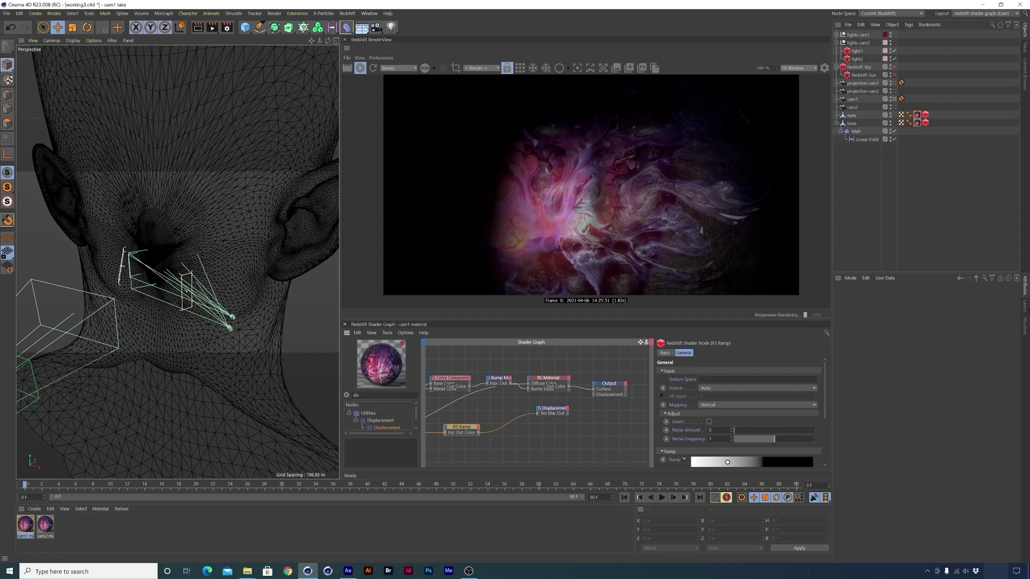
# - Show the lights cam1 layer and hide the lights cam2 layer in cam1 take, and turn off Auto Take
pyautogui.click(1024, 311)
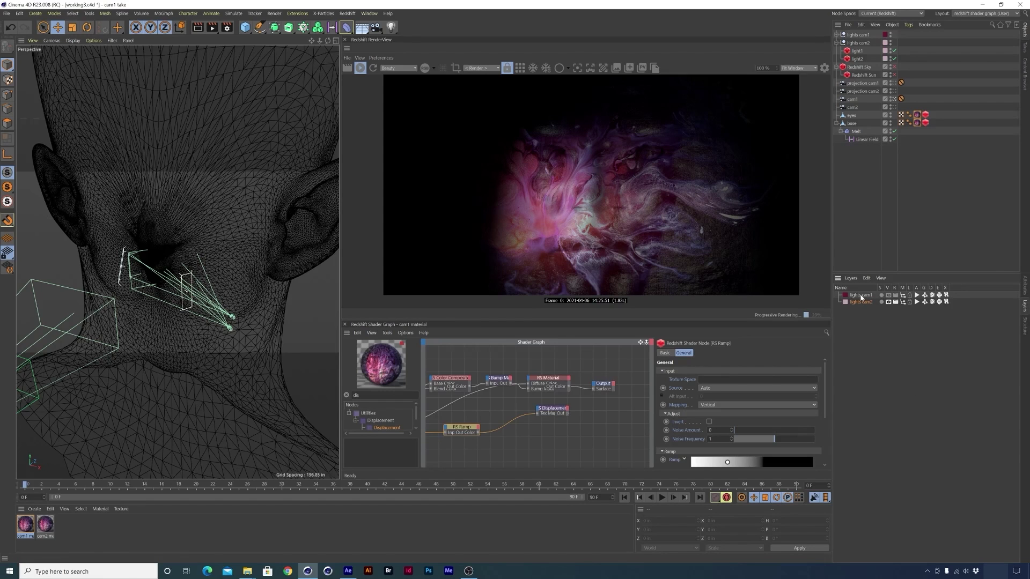
pyautogui.click(890, 295)
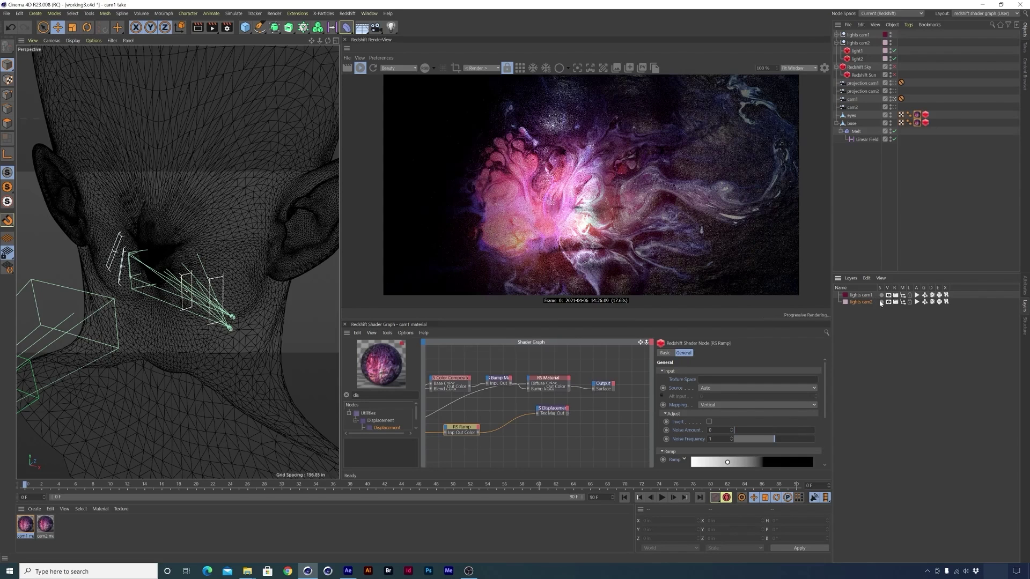
pyautogui.click(889, 302)
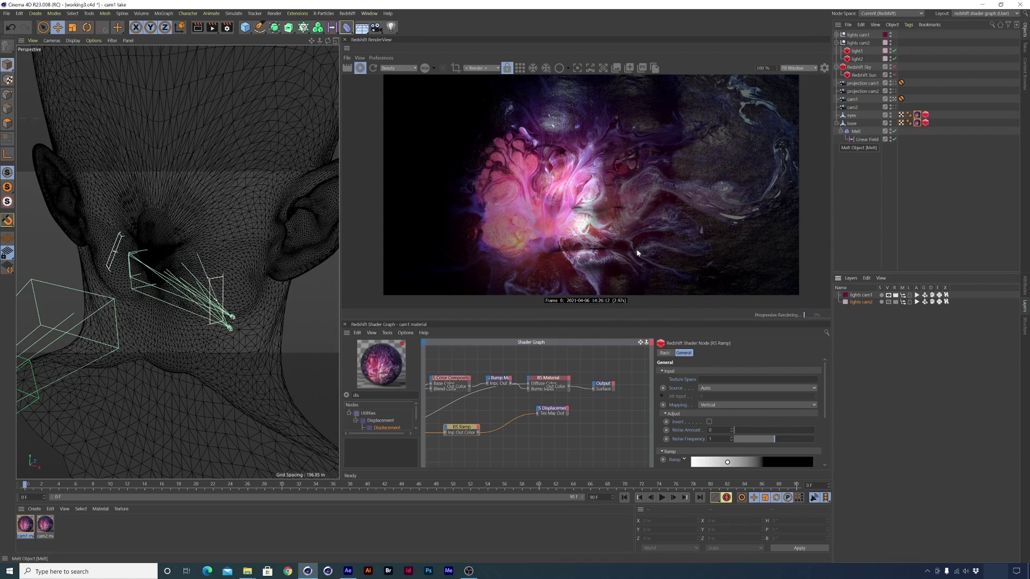
pyautogui.click(1023, 48)
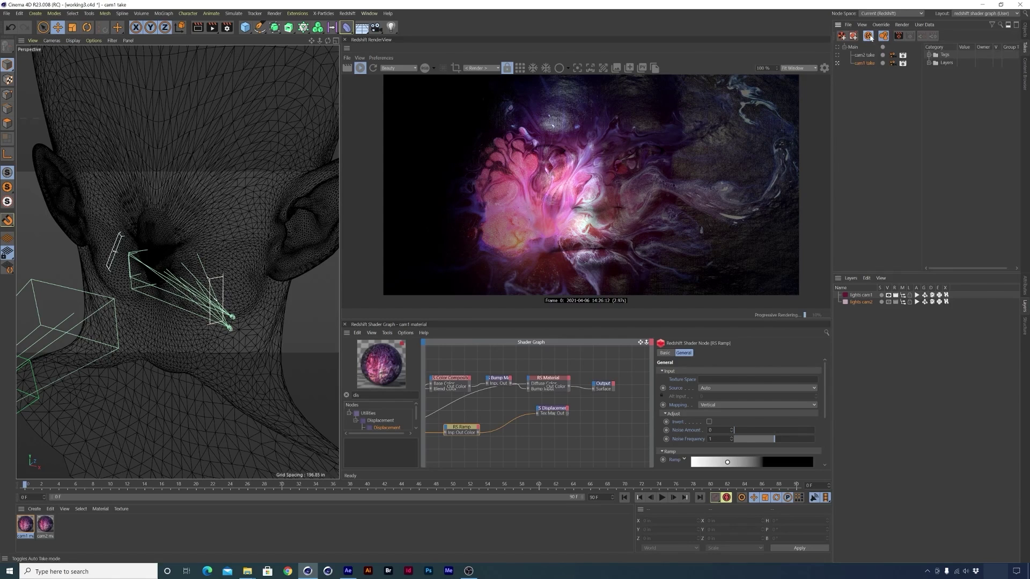
pyautogui.click(868, 36)
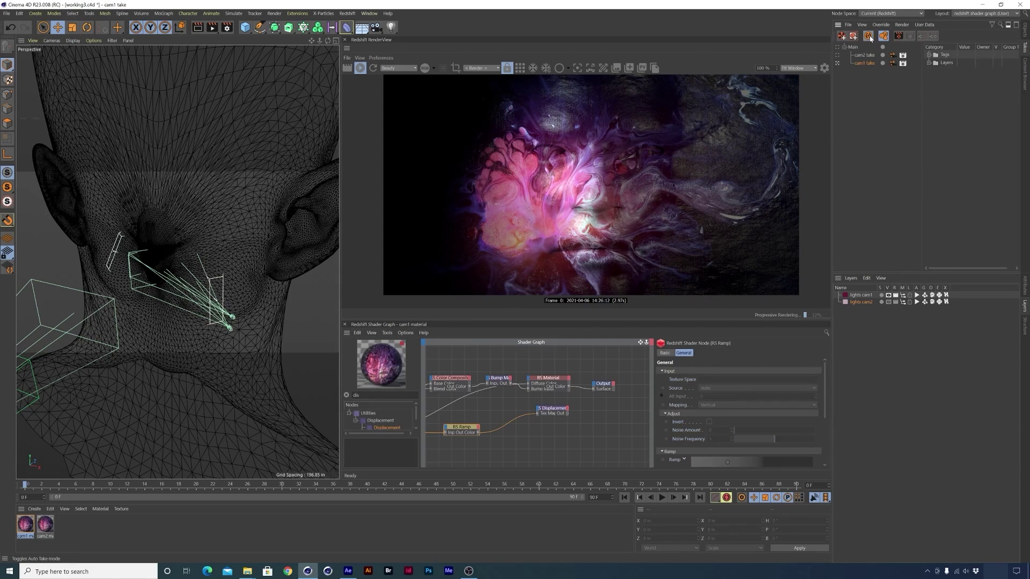
# - Expand all tag and layer overrides of cam1 take and examine their values and owners
pyautogui.click(928, 54)
pyautogui.click(936, 70)
pyautogui.click(936, 63)
pyautogui.click(941, 70)
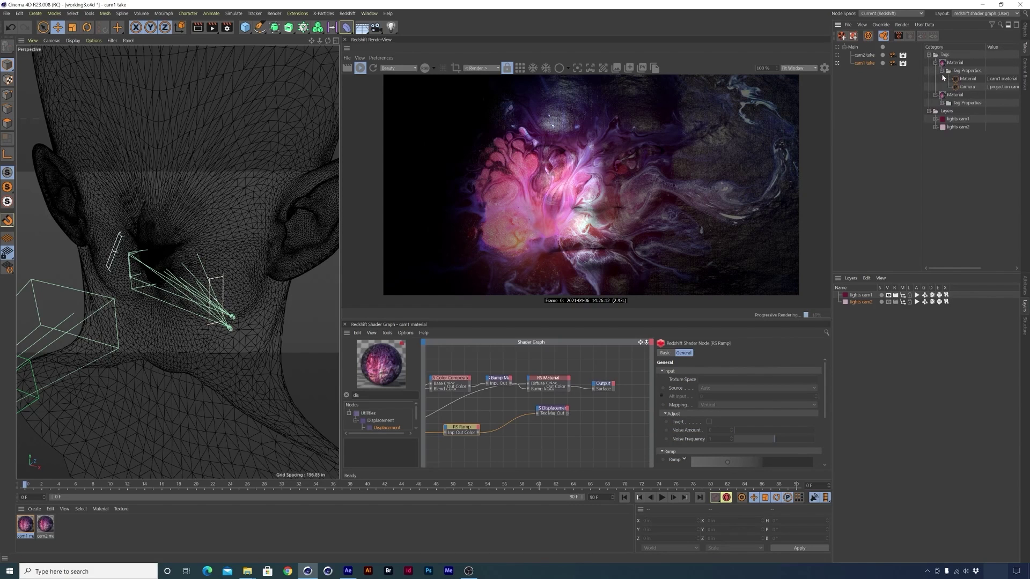
pyautogui.click(942, 103)
pyautogui.click(934, 143)
pyautogui.click(935, 135)
pyautogui.click(942, 144)
pyautogui.click(942, 176)
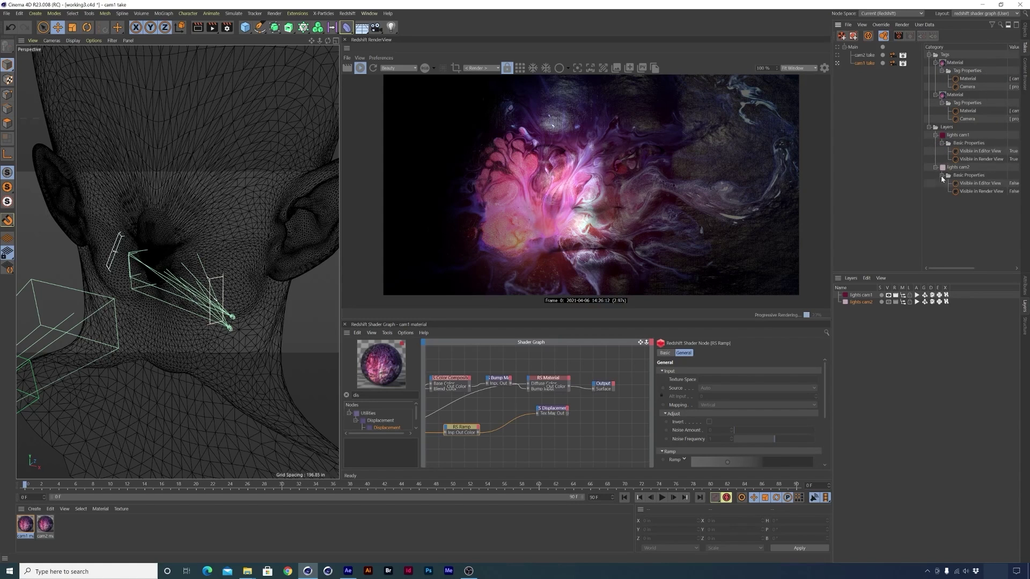
pyautogui.moveTo(921, 178); pyautogui.dragTo(918, 178)
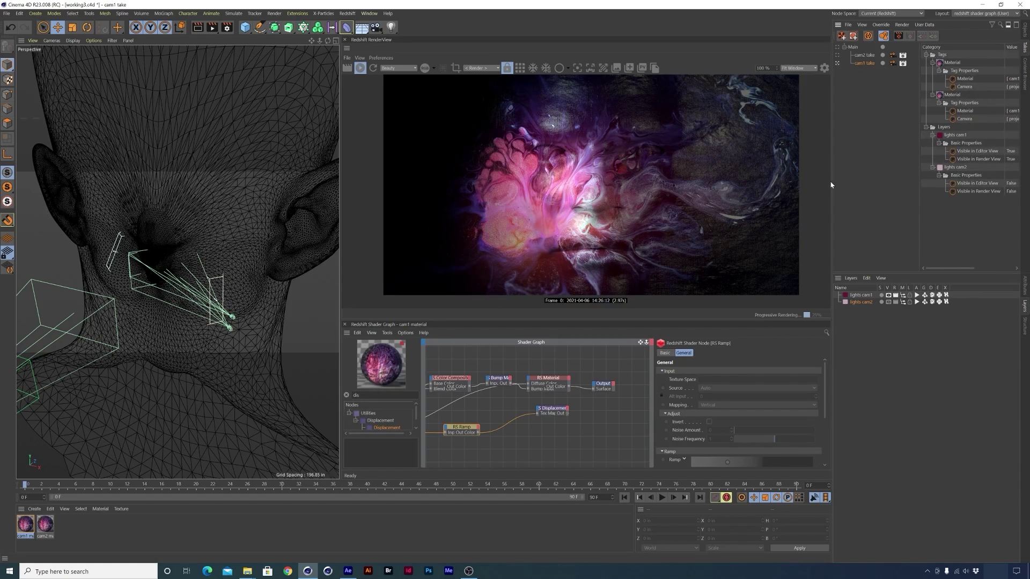
pyautogui.moveTo(834, 185); pyautogui.dragTo(718, 189)
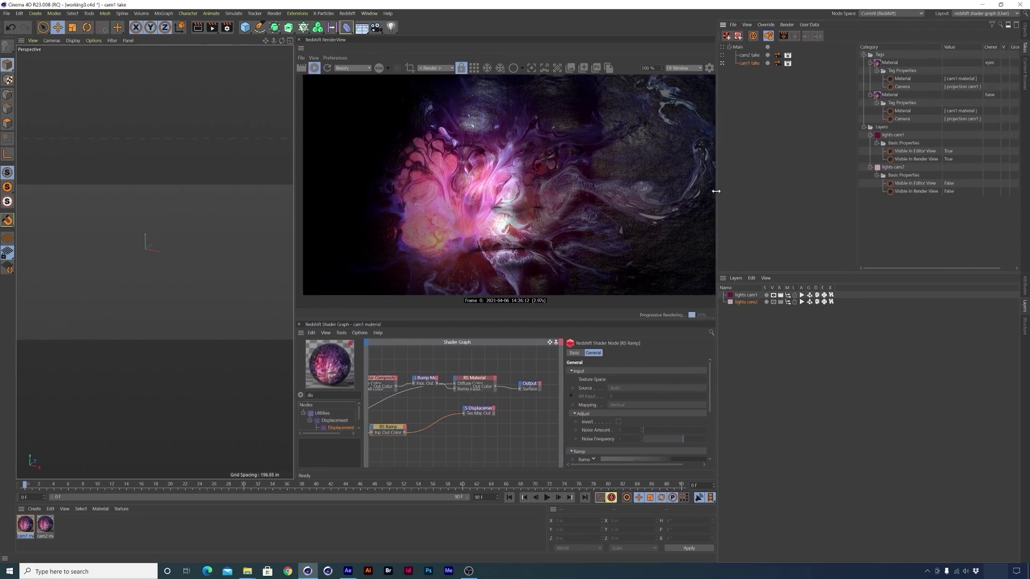
pyautogui.moveTo(877, 209); pyautogui.dragTo(816, 210)
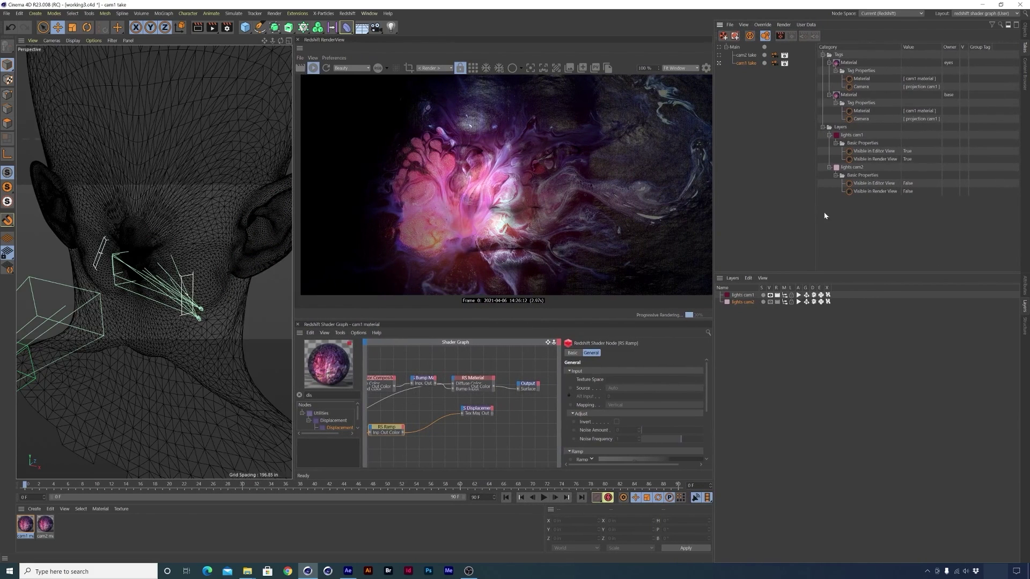
pyautogui.click(862, 72)
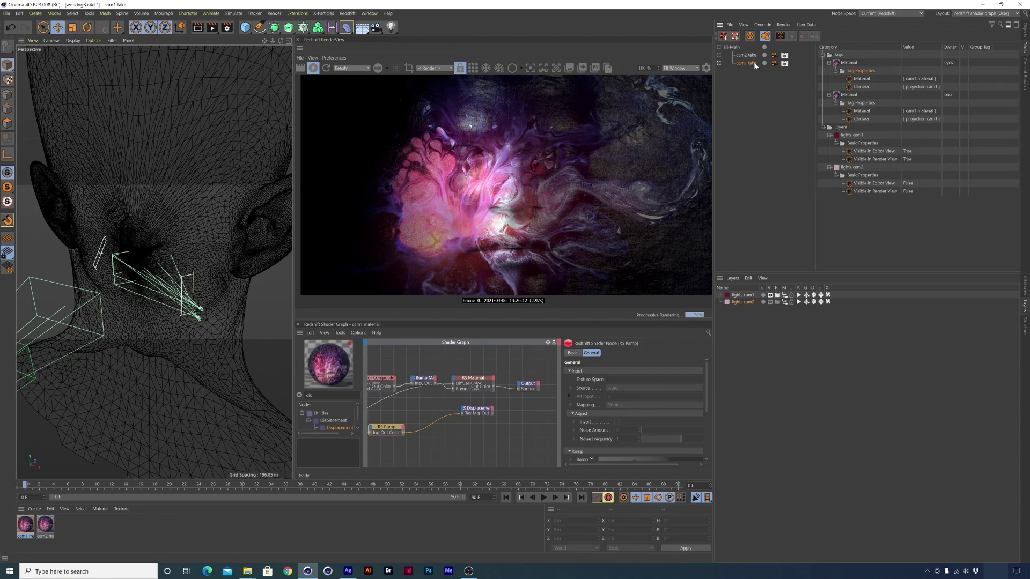
# - Make cam2 take the active take and keep cam1 render as the render setting of cam1 take
pyautogui.click(719, 55)
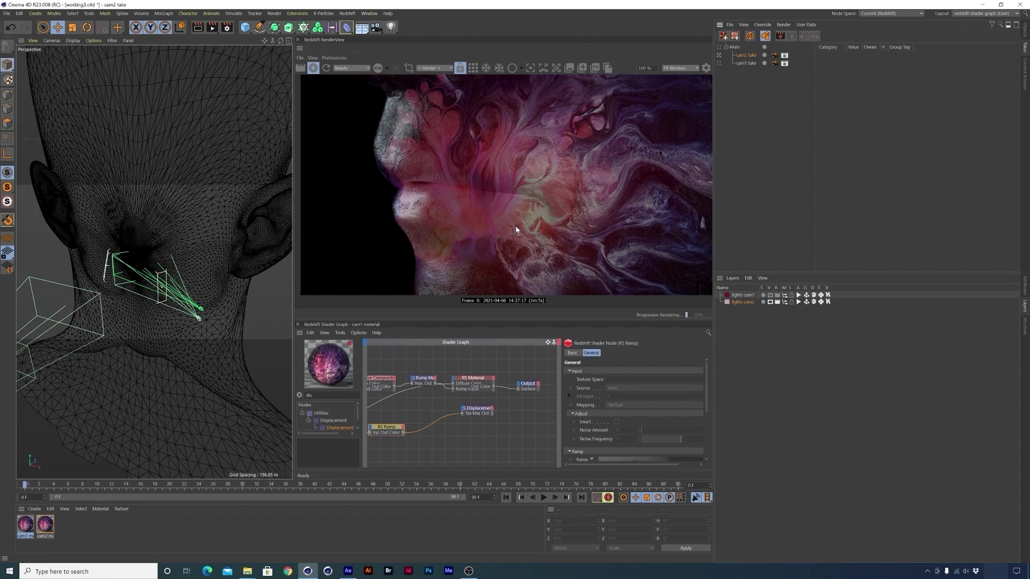
pyautogui.click(785, 63)
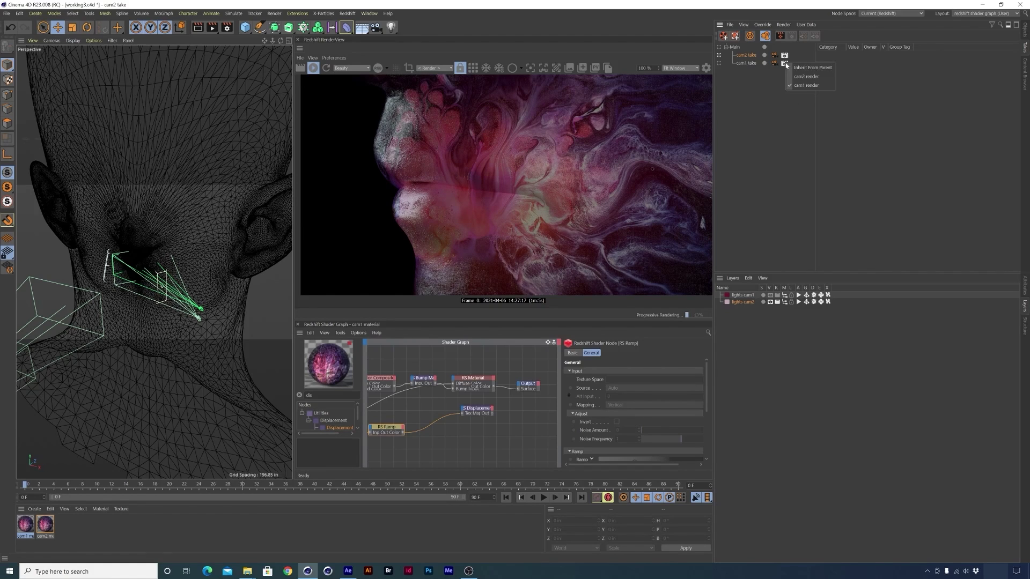
pyautogui.click(805, 85)
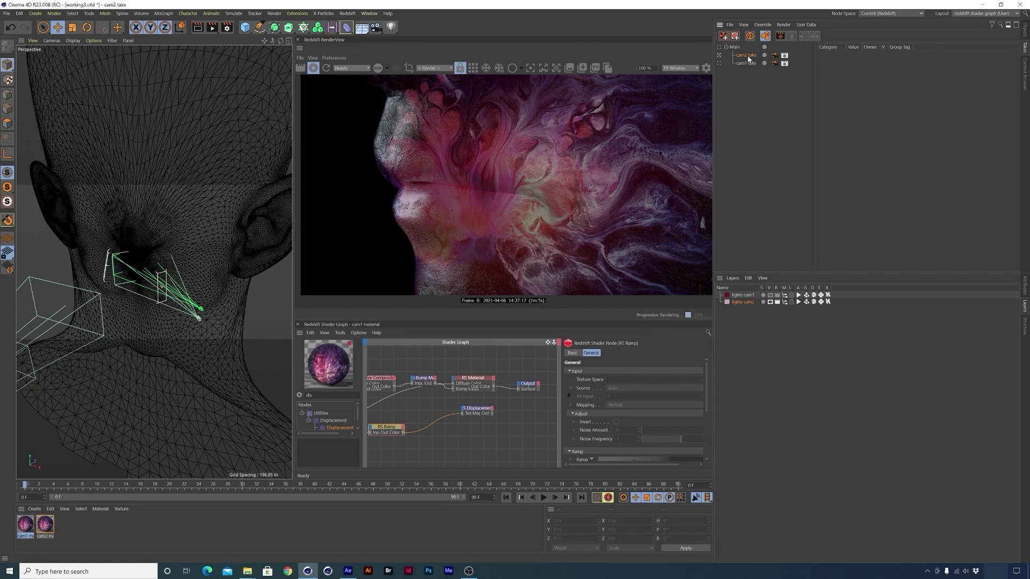
# - Add cam2 take to the render queue and delete the two older working3.c4d jobs from it
pyautogui.click(210, 28)
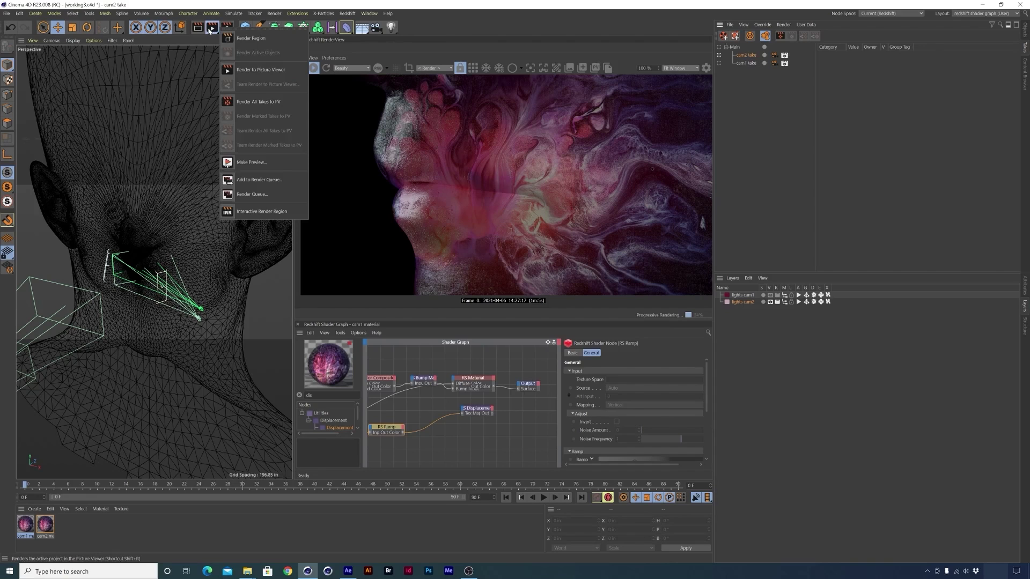
pyautogui.click(261, 180)
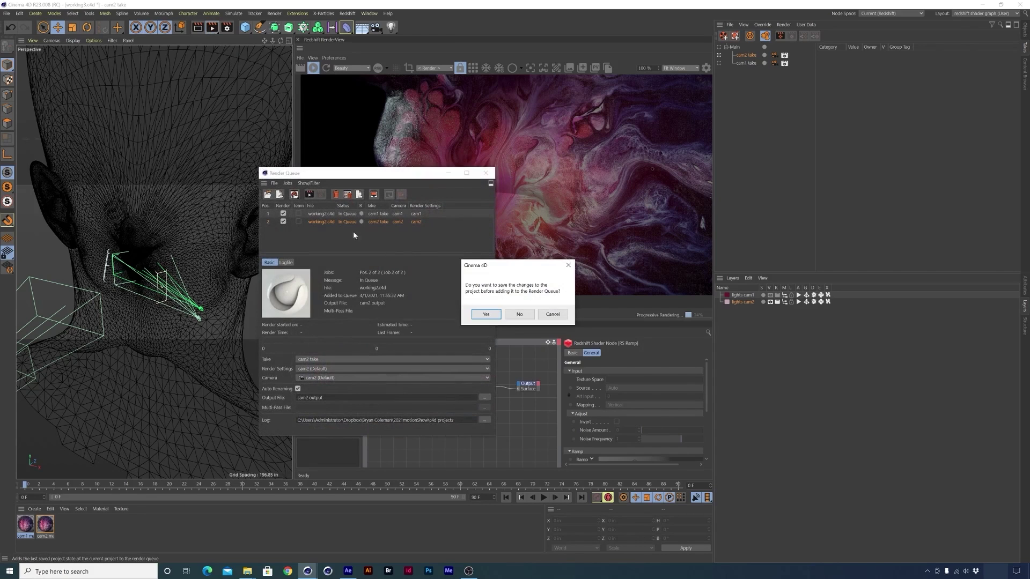
pyautogui.click(526, 313)
pyautogui.keyDown('shift'); pyautogui.click(325, 215); pyautogui.keyUp('shift')
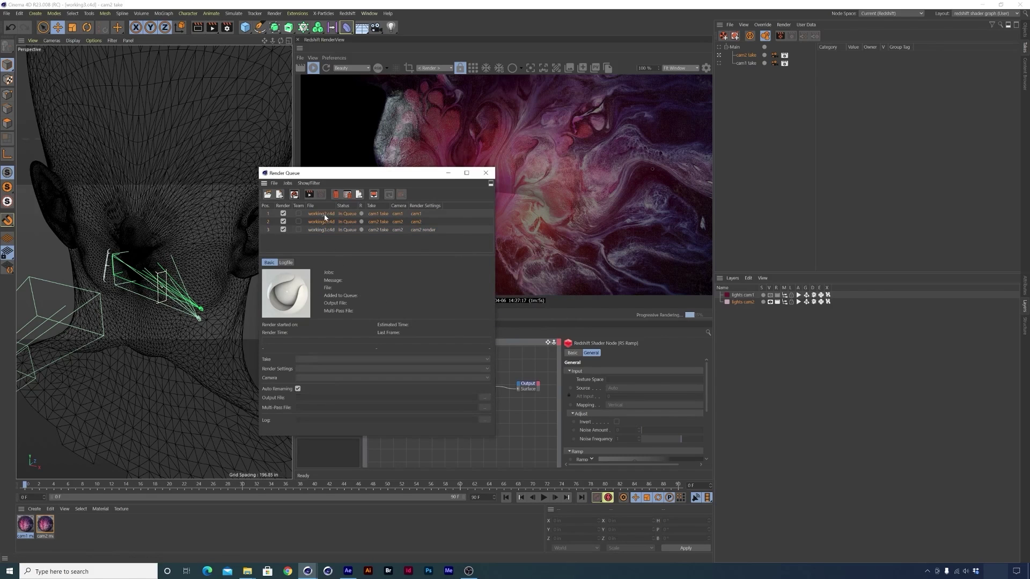
pyautogui.press('Delete')
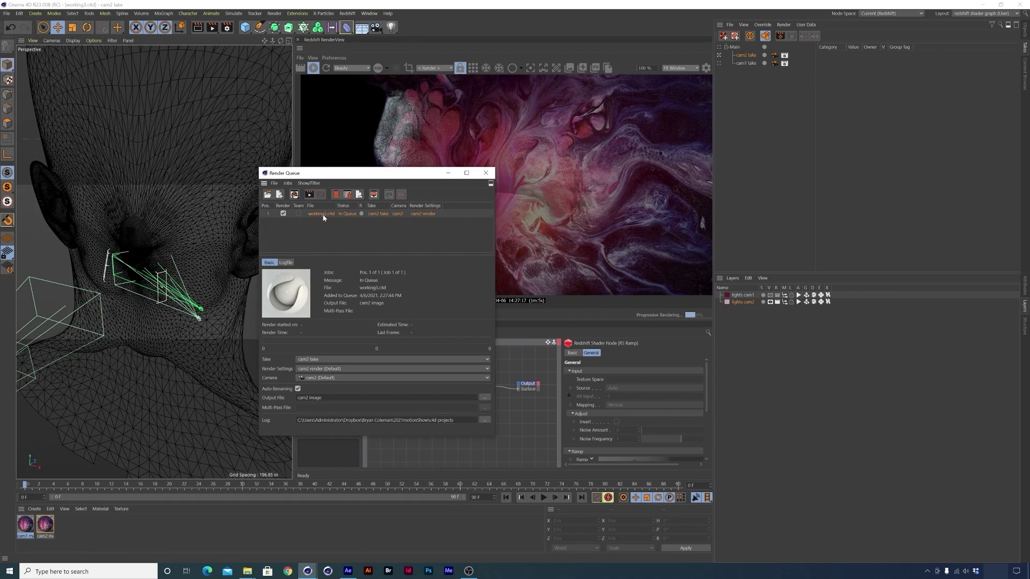
# - Enlarge the Render Queue window and check the cam2 job's take, render settings and camera choices
pyautogui.moveTo(382, 181); pyautogui.dragTo(370, 185)
pyautogui.moveTo(482, 245); pyautogui.dragTo(627, 246)
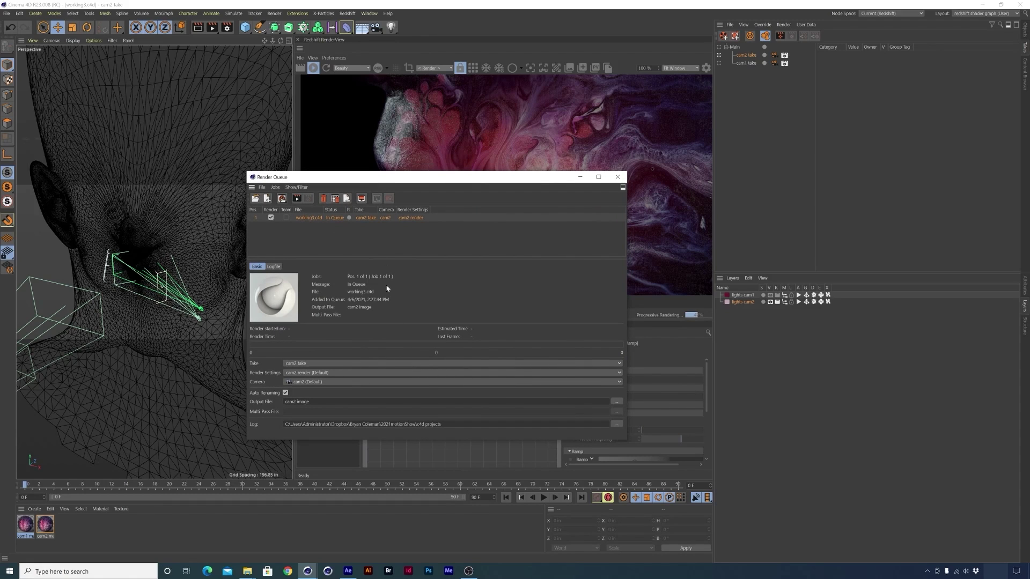
pyautogui.click(317, 363)
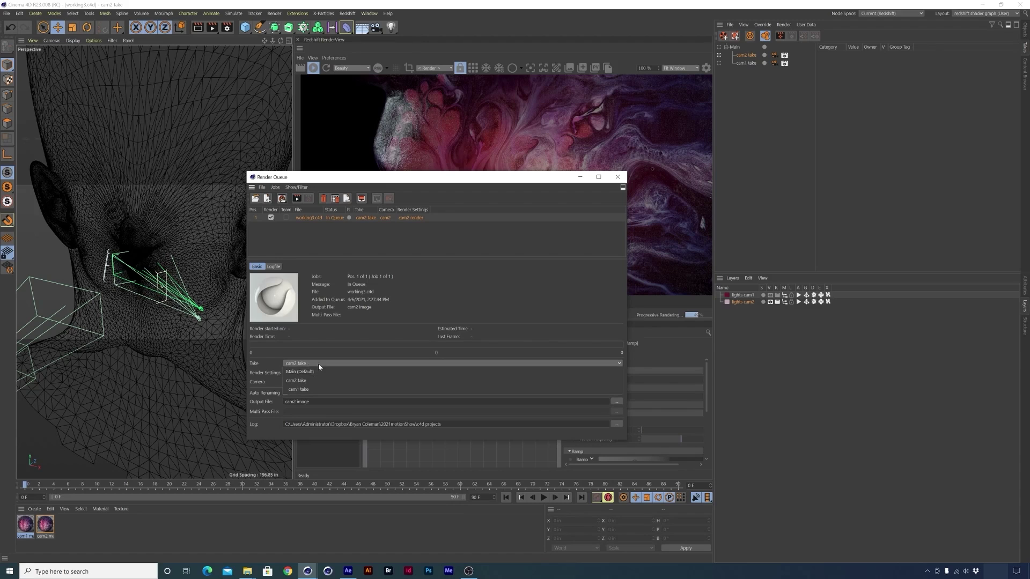
pyautogui.click(290, 380)
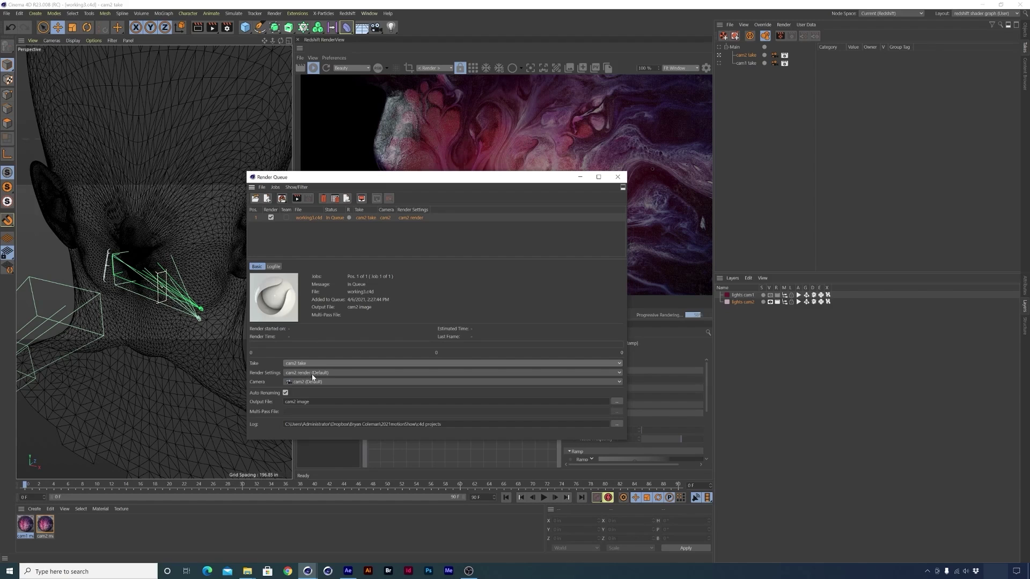
pyautogui.click(309, 382)
pyautogui.click(290, 382)
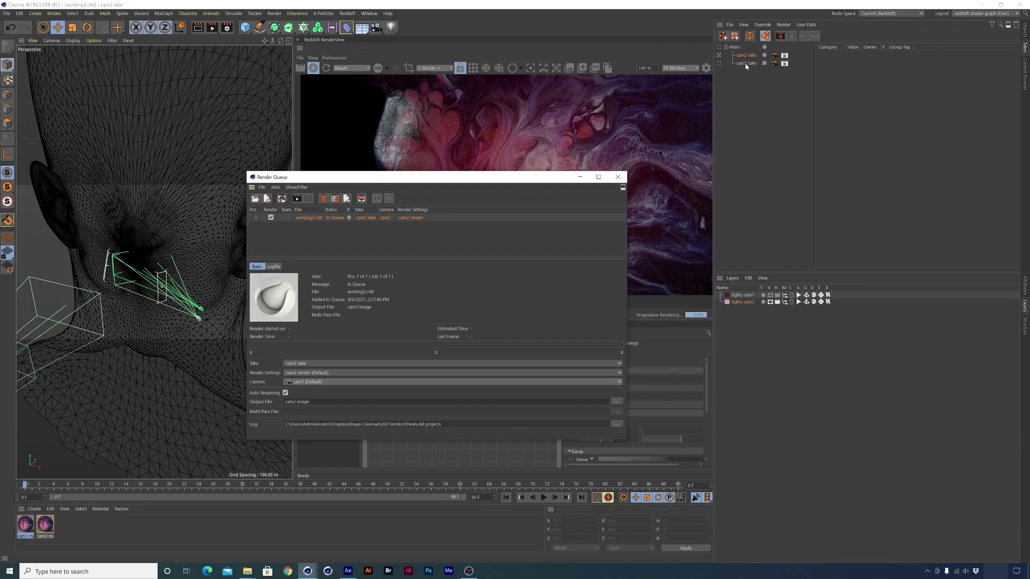
# - Activate cam1 take and add it to the render queue as a second job, saving the project changes
pyautogui.click(718, 63)
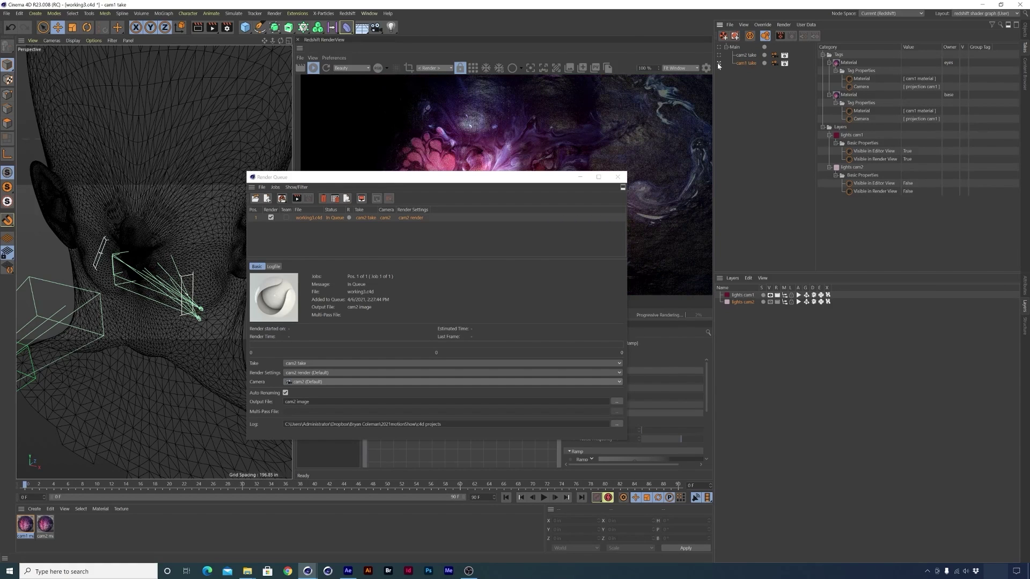
pyautogui.click(212, 27)
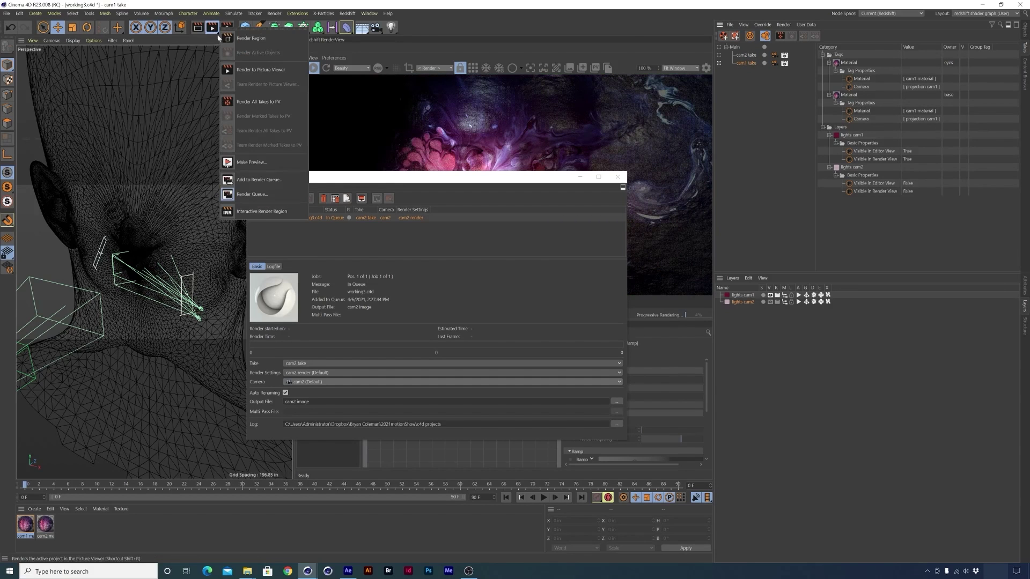
pyautogui.click(261, 180)
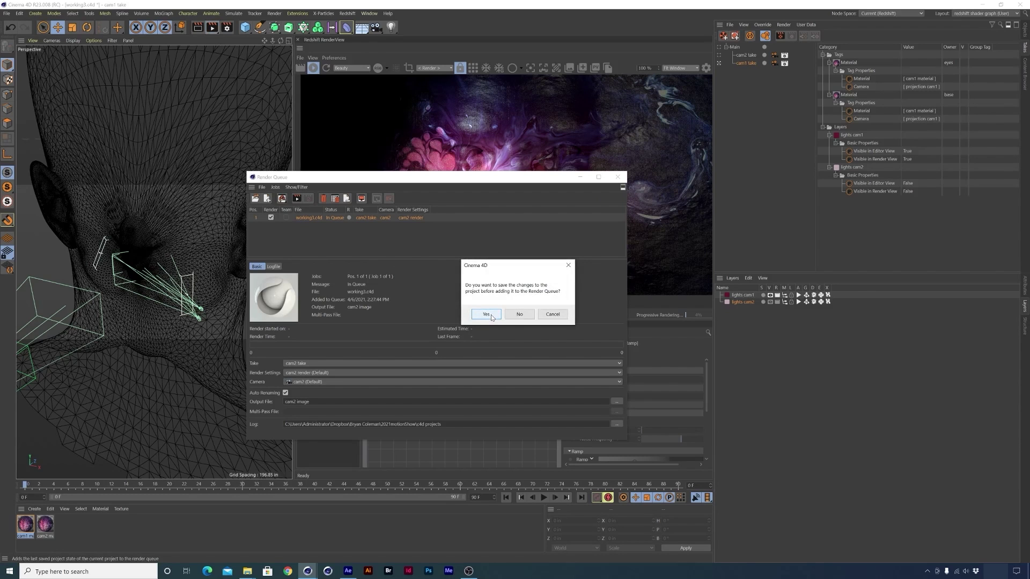
pyautogui.click(486, 314)
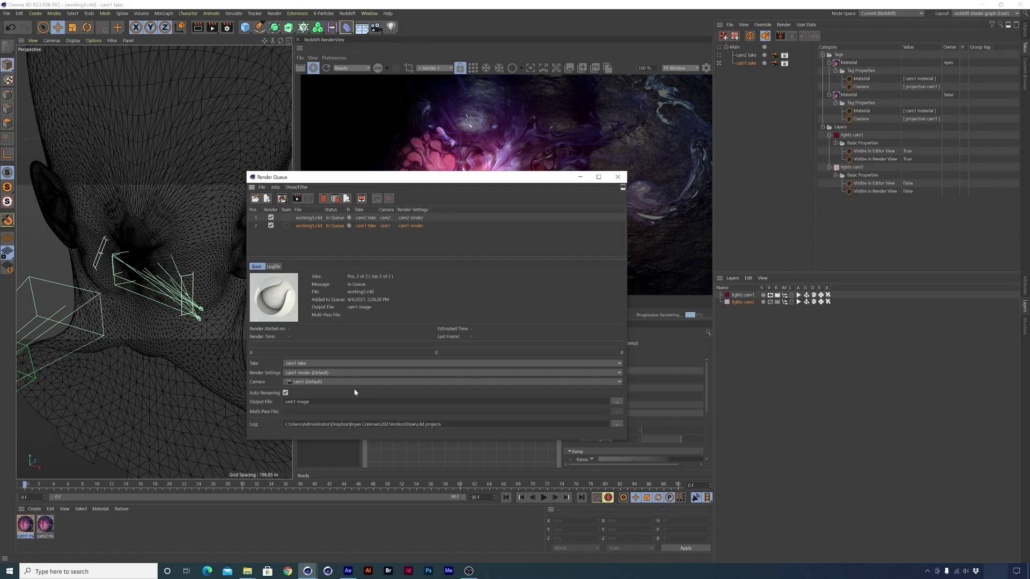
pyautogui.moveTo(455, 179); pyautogui.dragTo(295, 306)
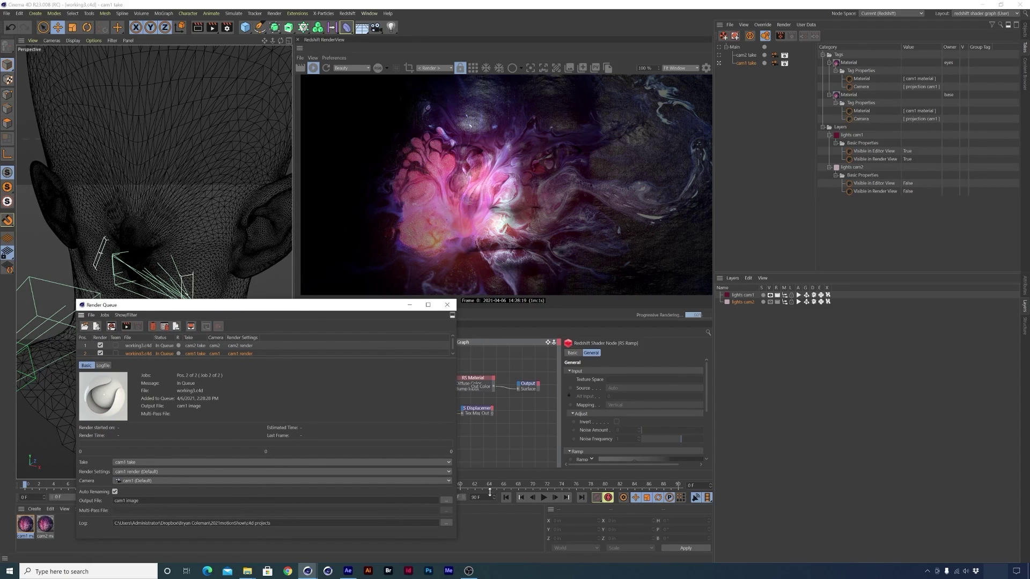
pyautogui.moveTo(453, 540); pyautogui.dragTo(458, 551)
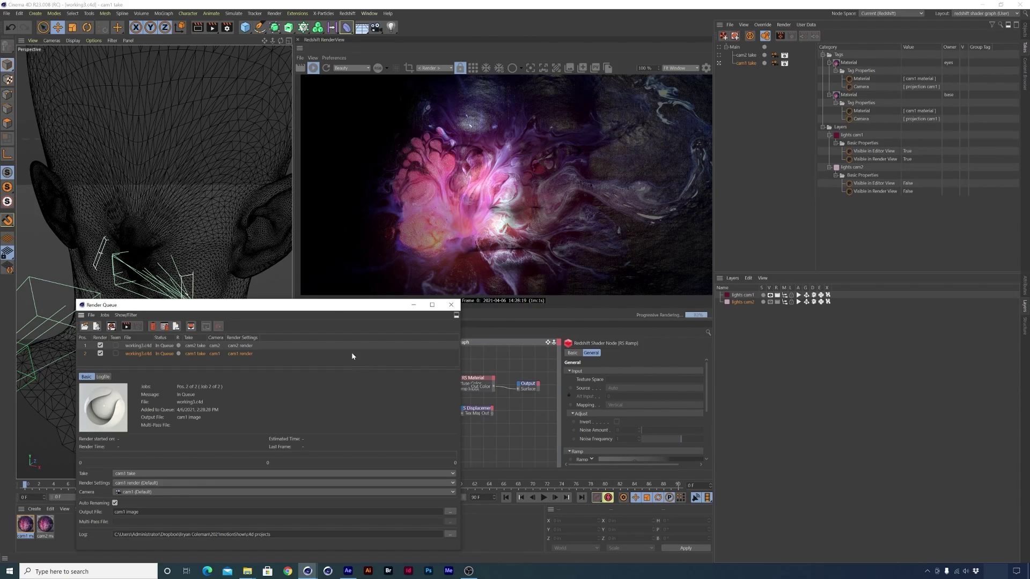
pyautogui.moveTo(332, 310); pyautogui.dragTo(332, 316)
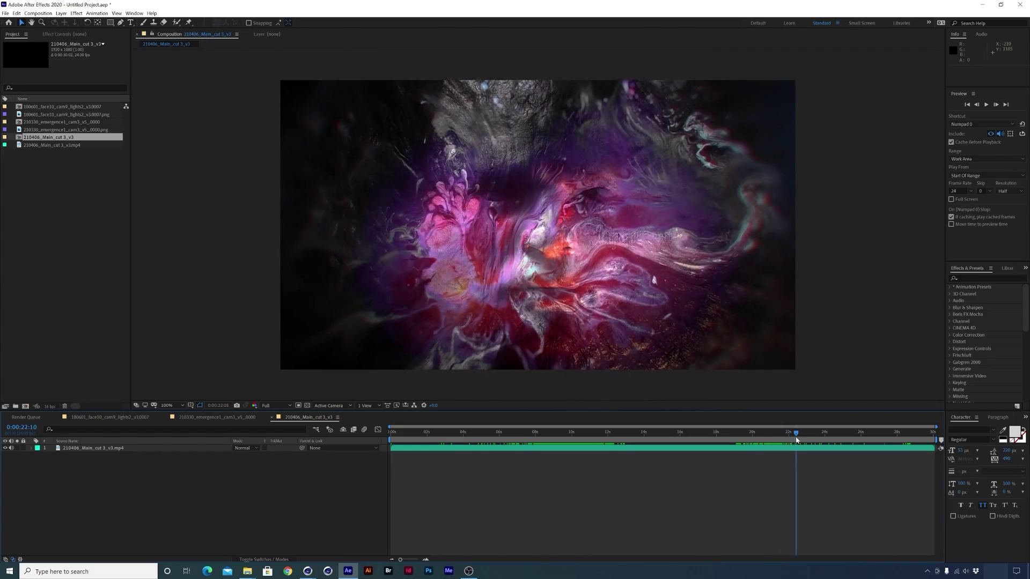
# - In After Effects, scrub the main cut back to about 0:00:20:11 and open the face10 still's composition
pyautogui.moveTo(800, 443); pyautogui.dragTo(760, 450)
pyautogui.click(632, 345)
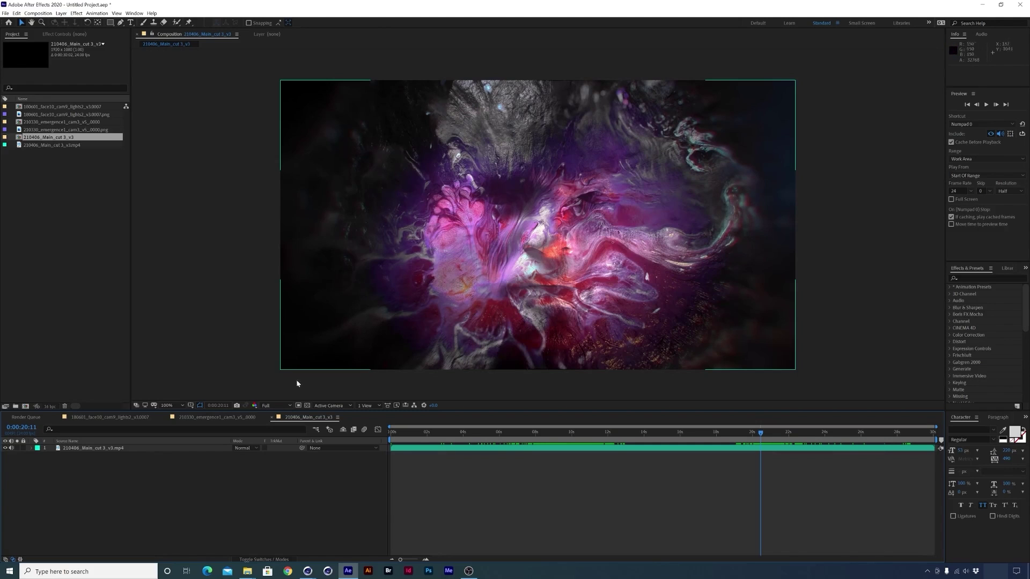
pyautogui.click(127, 421)
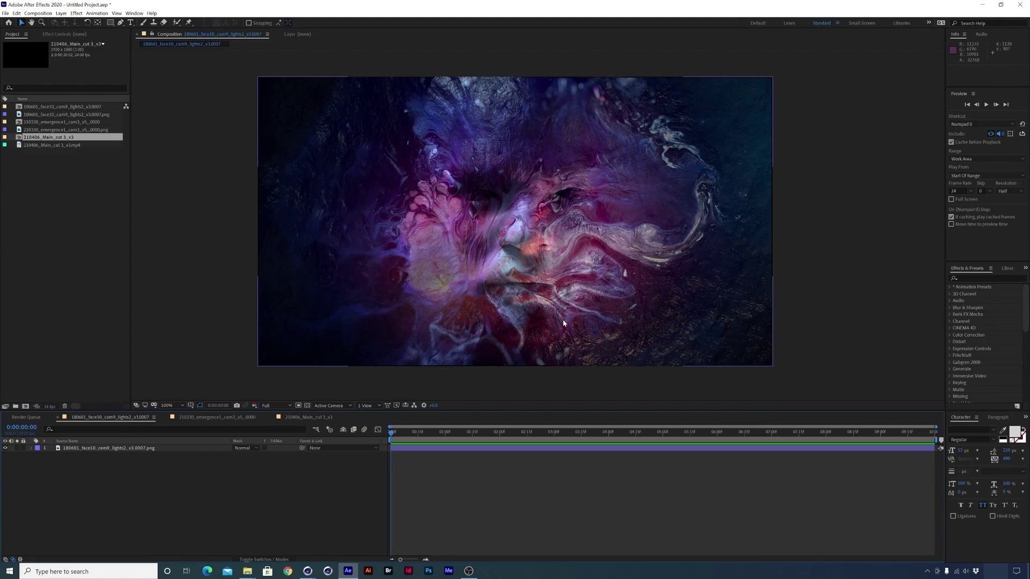
pyautogui.moveTo(451, 318); pyautogui.dragTo(468, 324)
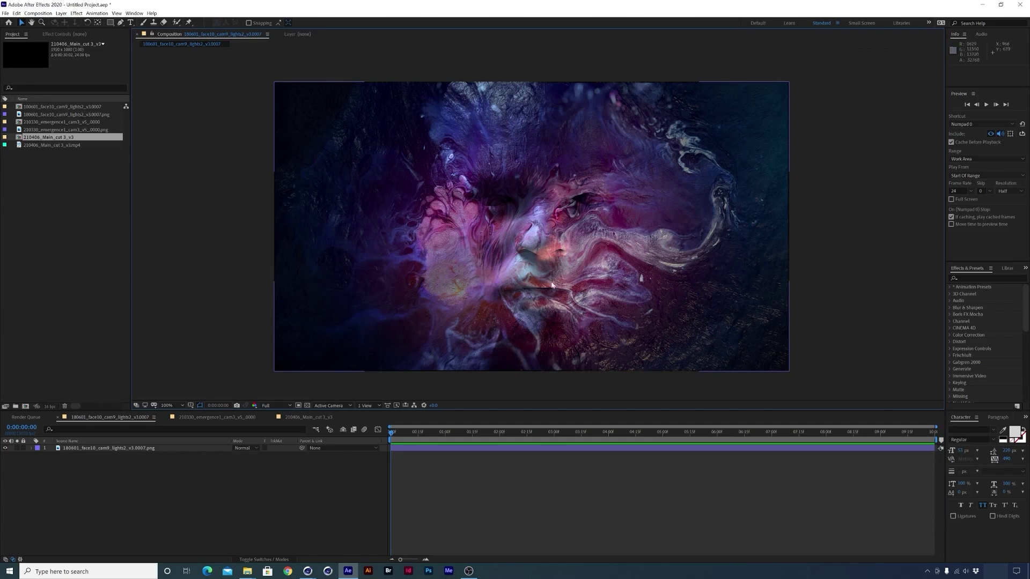
# - Add an adjustment layer above the face10 PNG layer in the composition
pyautogui.click(85, 447)
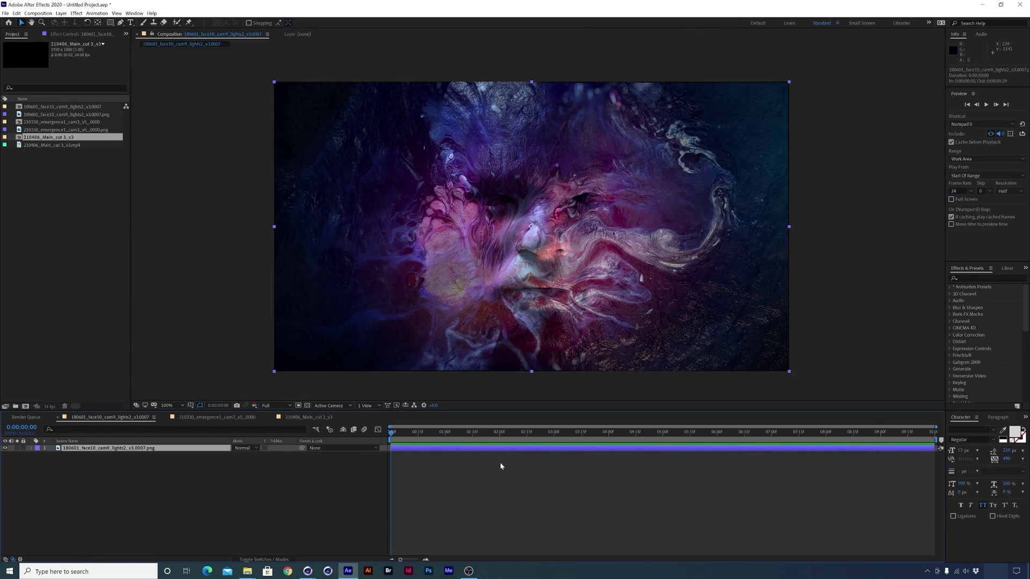
pyautogui.click(492, 490)
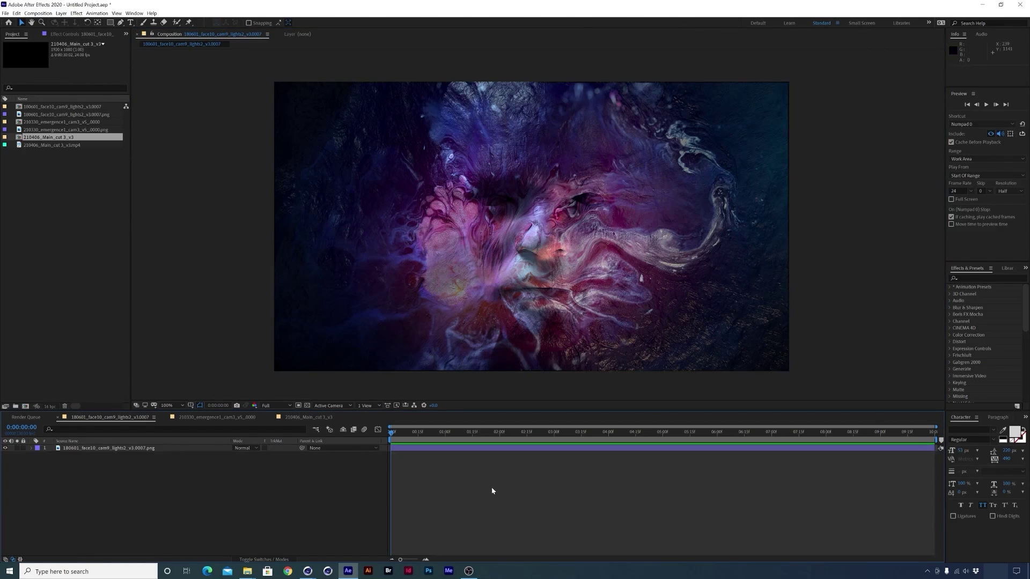
pyautogui.click(129, 452)
pyautogui.click(501, 513)
pyautogui.hotkey('ctrl', 'alt', 'y')
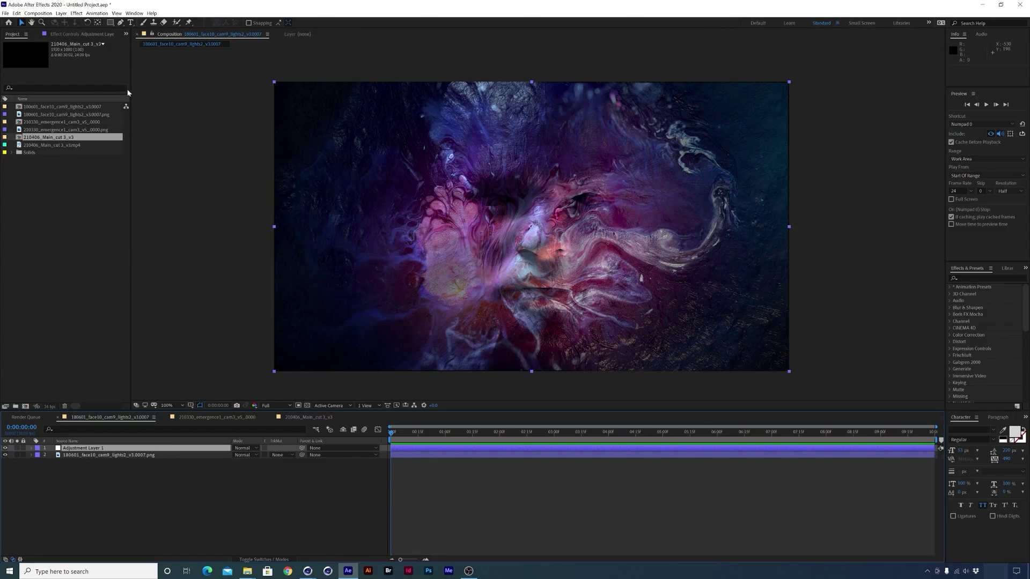
pyautogui.click(61, 14)
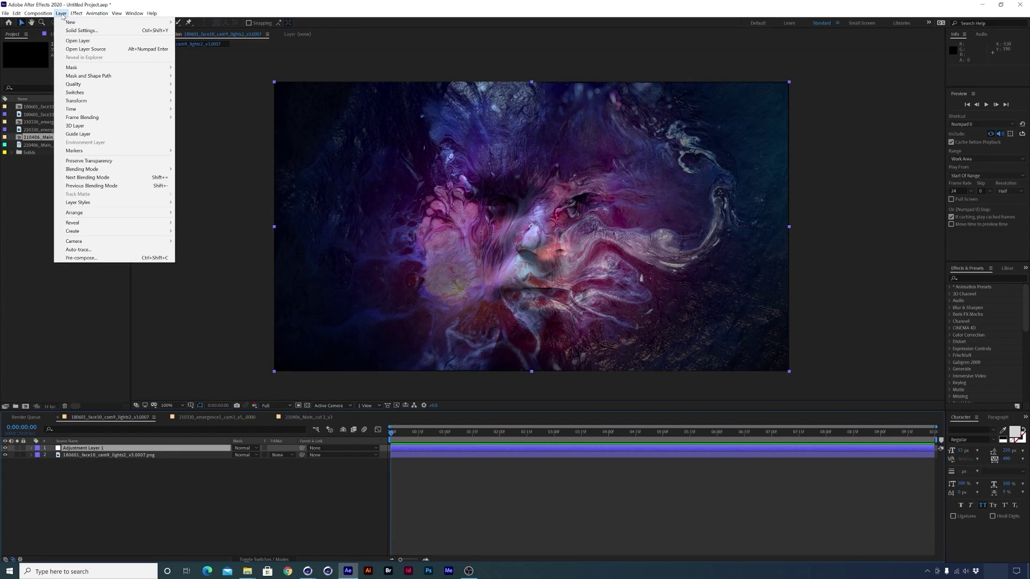
pyautogui.moveTo(67, 22)
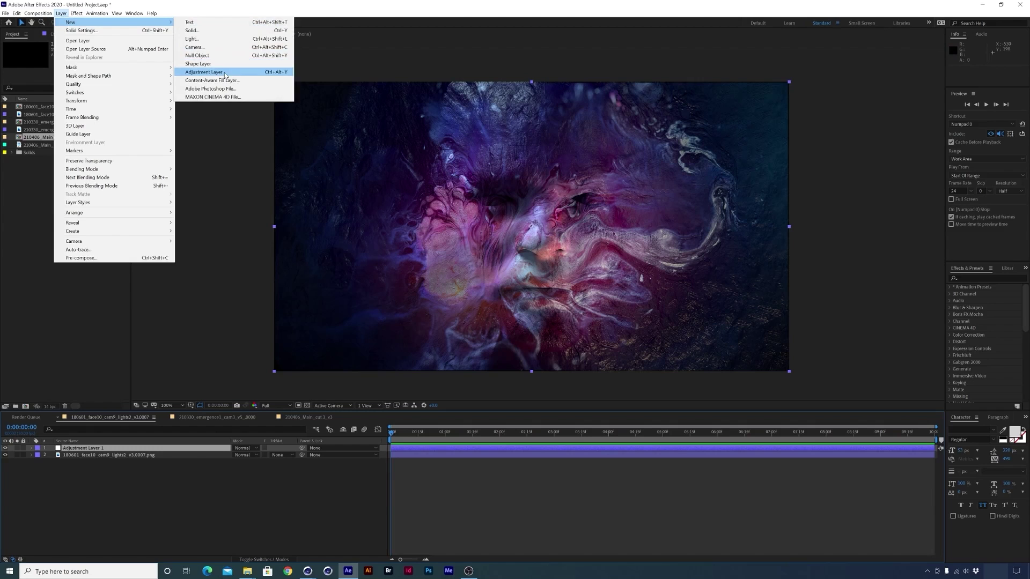
pyautogui.click(436, 508)
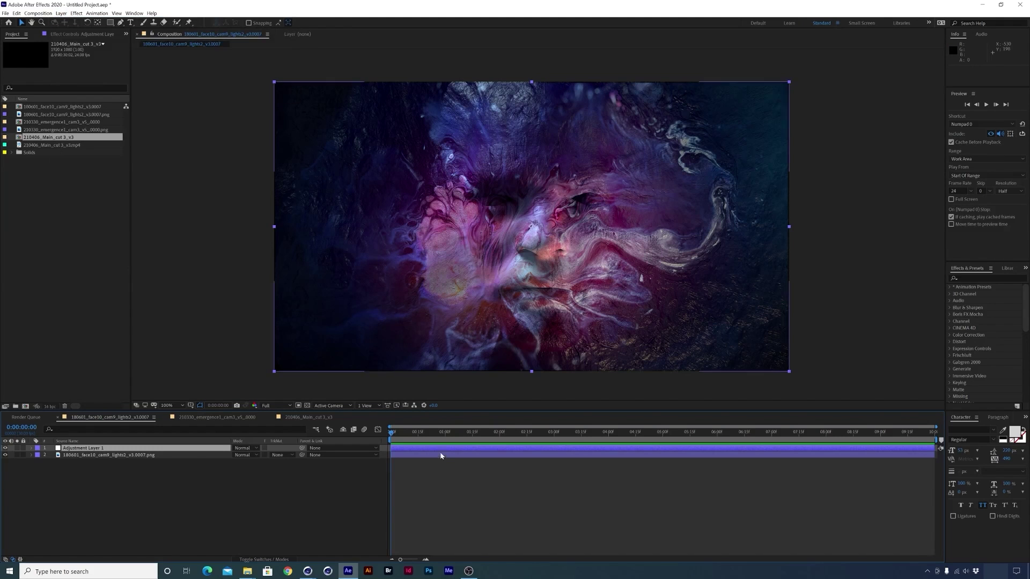
# - Apply a Levels effect to the adjustment layer, lowering the input white, raising the input black and adjusting gamma for more contrast
pyautogui.click(975, 279)
pyautogui.write('levels')
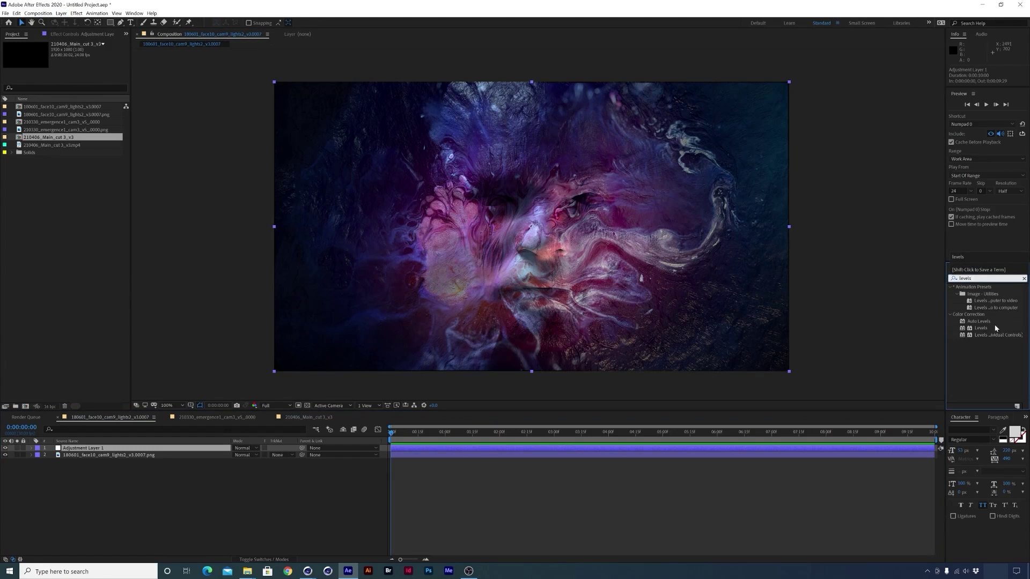
pyautogui.moveTo(996, 328); pyautogui.dragTo(678, 294)
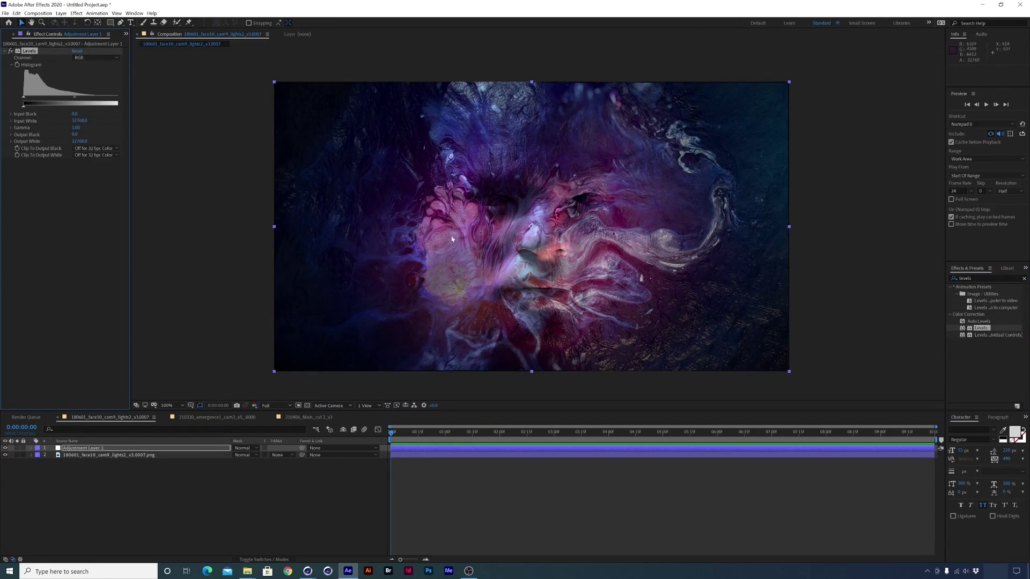
pyautogui.moveTo(130, 129); pyautogui.dragTo(114, 101)
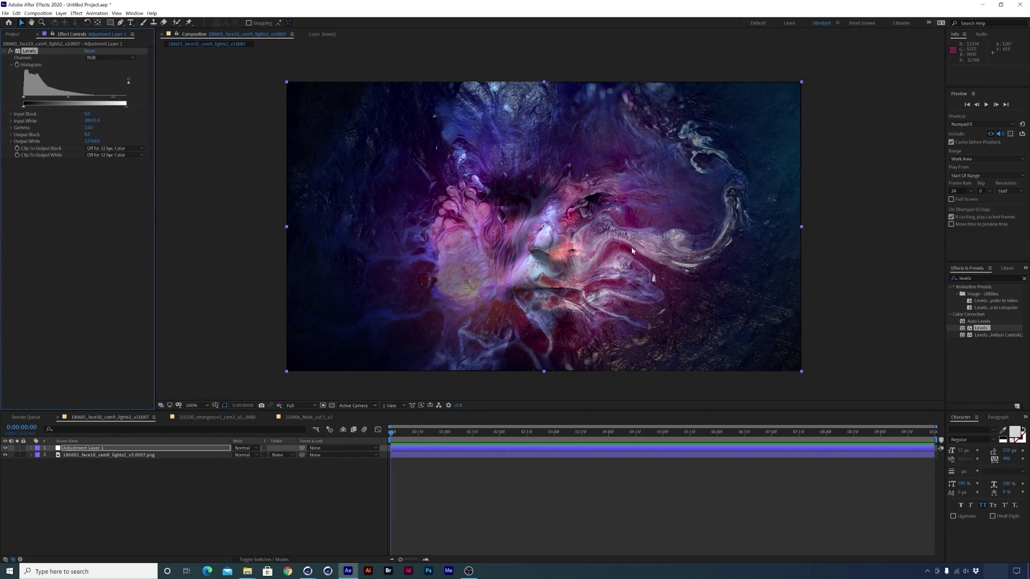
pyautogui.moveTo(68, 99); pyautogui.dragTo(29, 99)
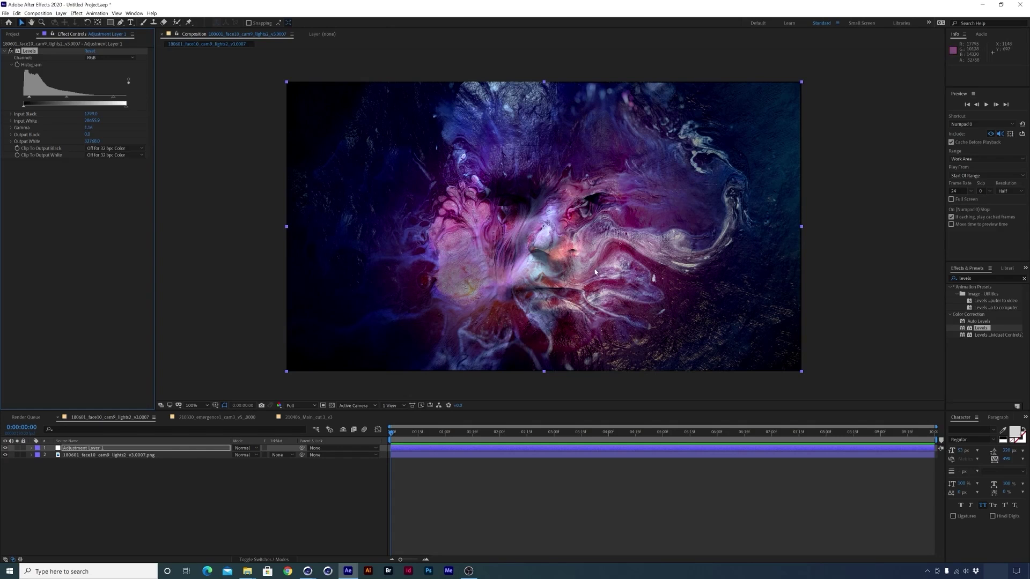
# - Add a Color Balance effect below Levels and adjust its shadows: raise red, lower green slightly and raise blue slightly
pyautogui.click(983, 278)
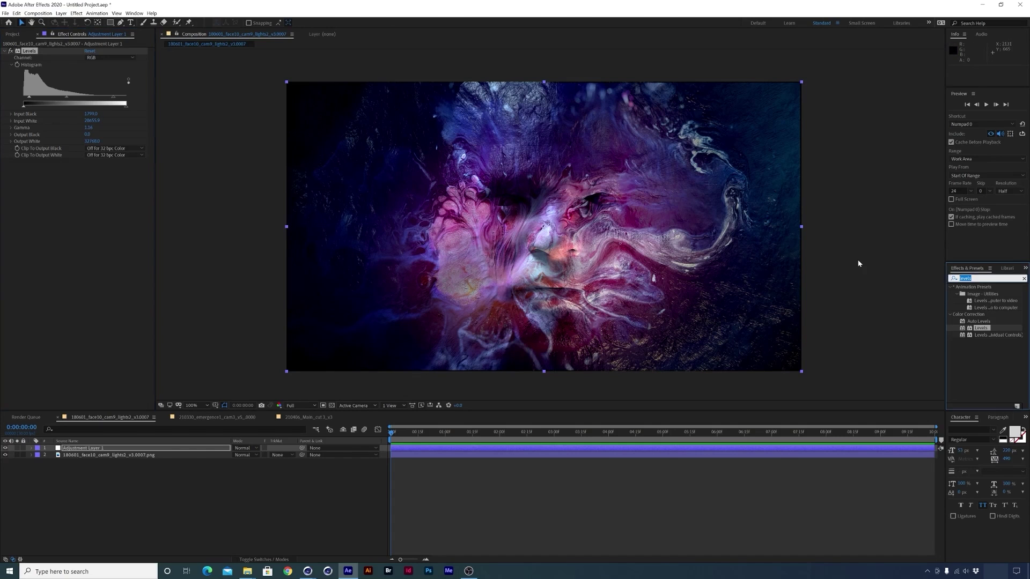
pyautogui.write('color ba')
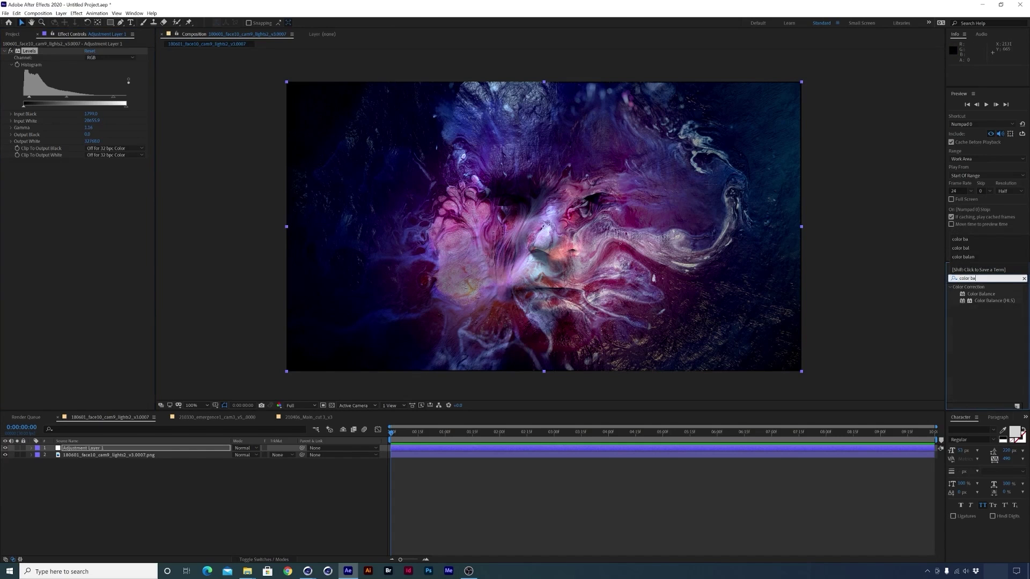
pyautogui.moveTo(981, 294); pyautogui.dragTo(111, 222)
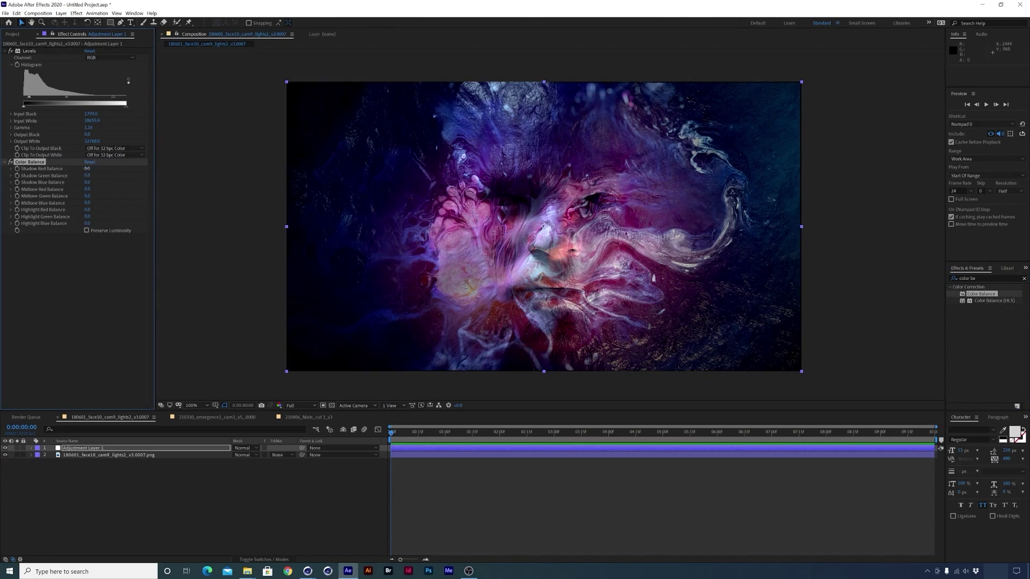
pyautogui.moveTo(91, 169); pyautogui.dragTo(92, 171)
pyautogui.moveTo(88, 168); pyautogui.dragTo(98, 171)
pyautogui.moveTo(87, 175)
pyautogui.mouseDown()
pyautogui.moveTo(76, 177)
pyautogui.moveTo(86, 177)
pyautogui.mouseUp()
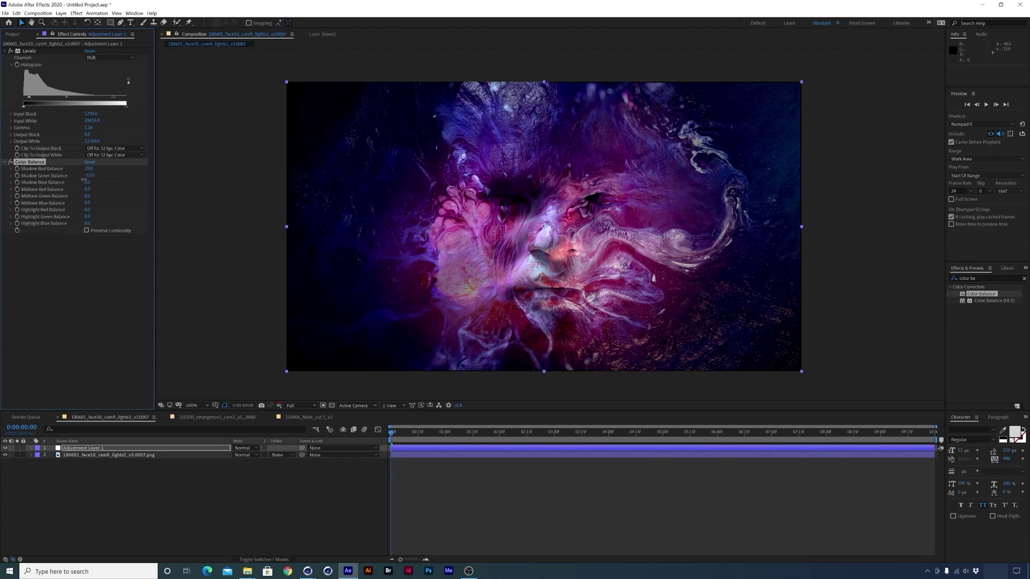
pyautogui.moveTo(87, 181); pyautogui.dragTo(92, 186)
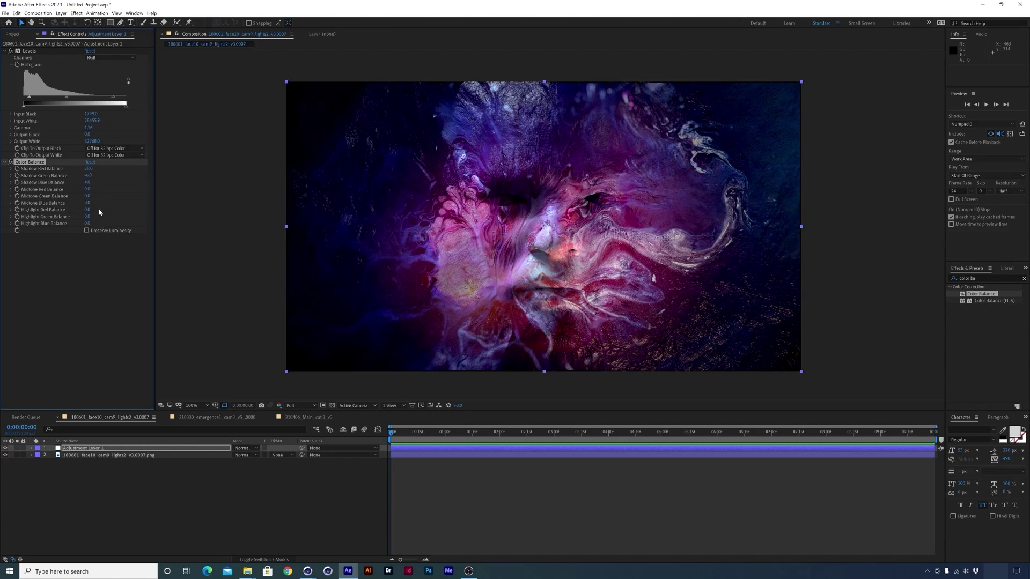
# - Set the Color Balance effect's Highlight Red Balance to about 10
pyautogui.click(87, 209)
pyautogui.write('19')
pyautogui.press('Return')
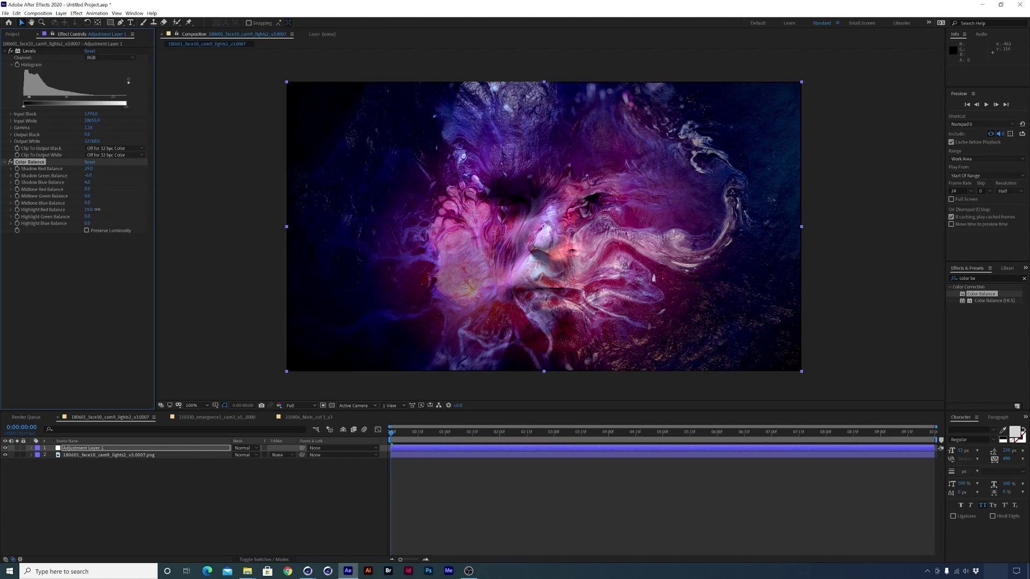
pyautogui.moveTo(94, 210); pyautogui.dragTo(94, 210)
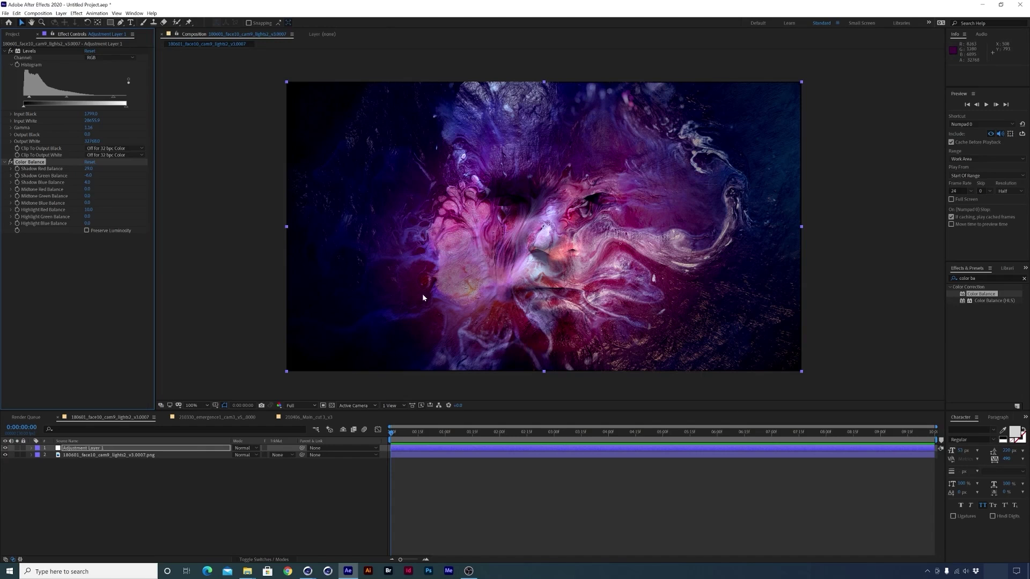
# - Add a Curves effect below Color Balance and lift the upper part of the RGB curve slightly
pyautogui.hotkey('ctrl', '5')
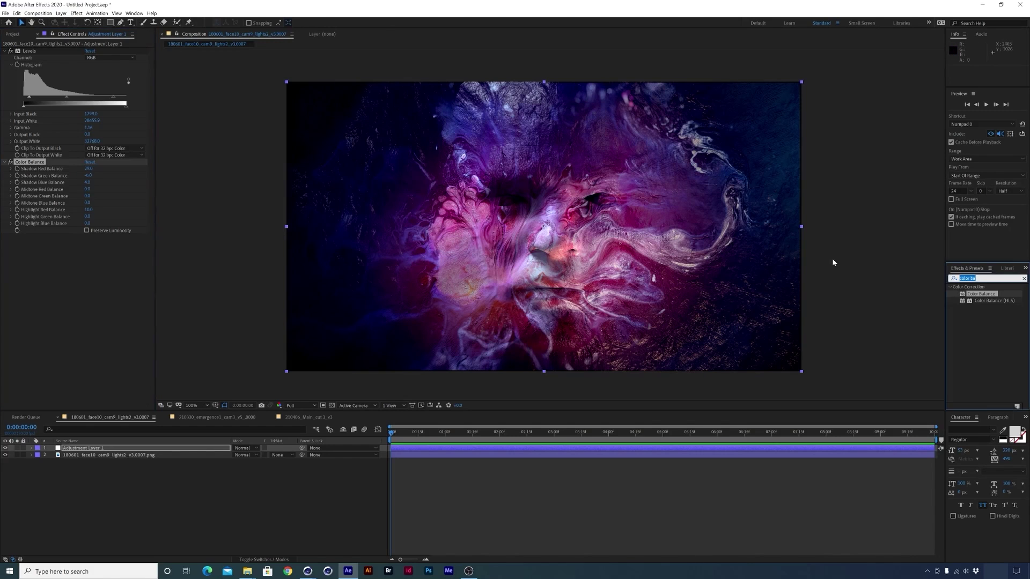
pyautogui.write('curve')
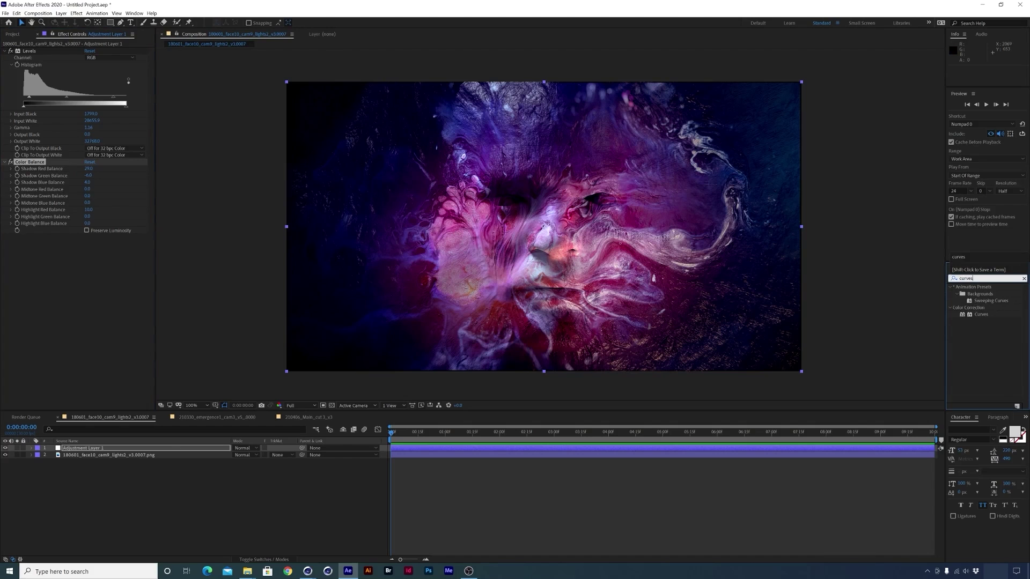
pyautogui.write('s')
pyautogui.moveTo(981, 314); pyautogui.dragTo(105, 273)
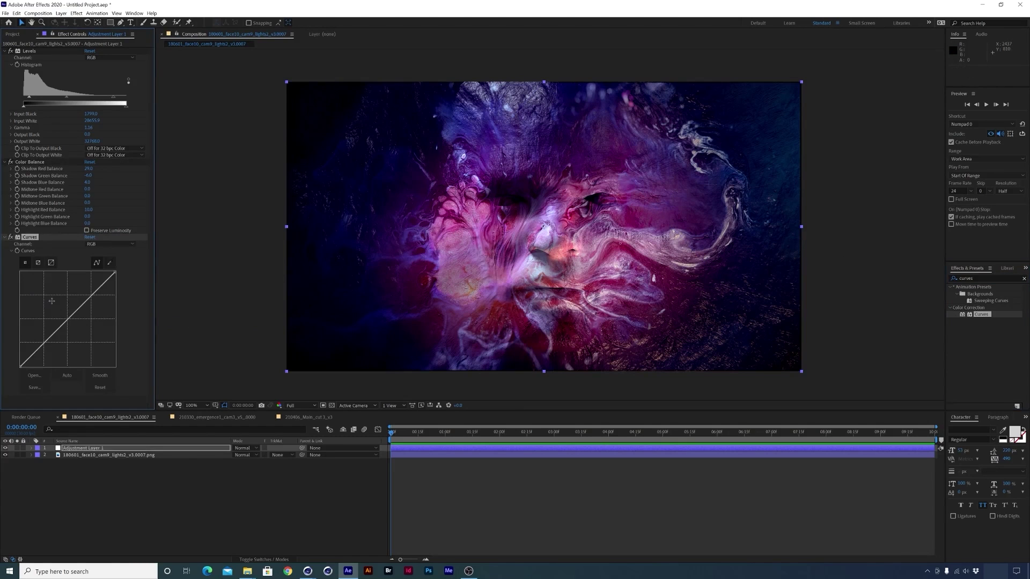
pyautogui.click(88, 303)
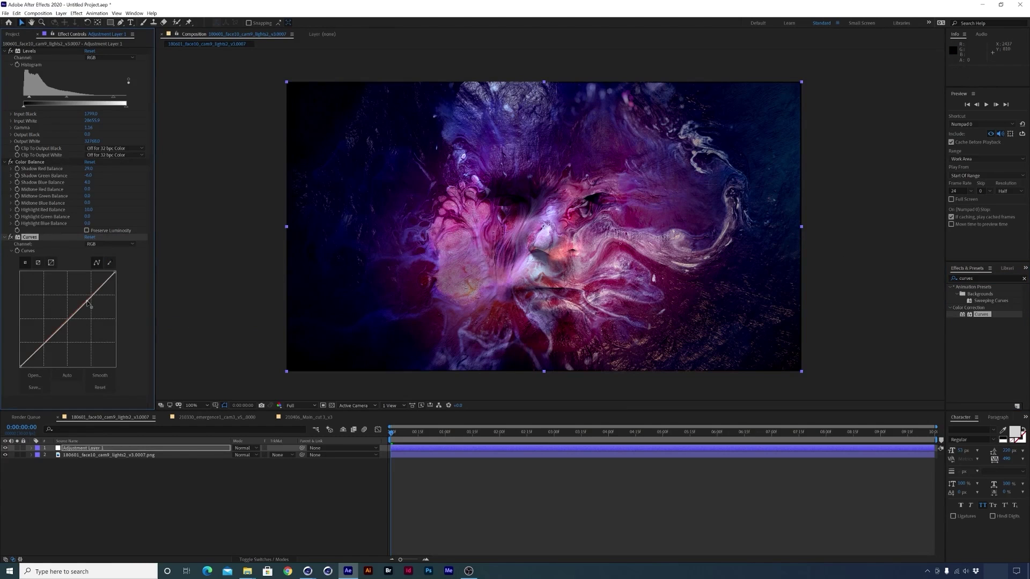
pyautogui.moveTo(87, 301); pyautogui.dragTo(86, 298)
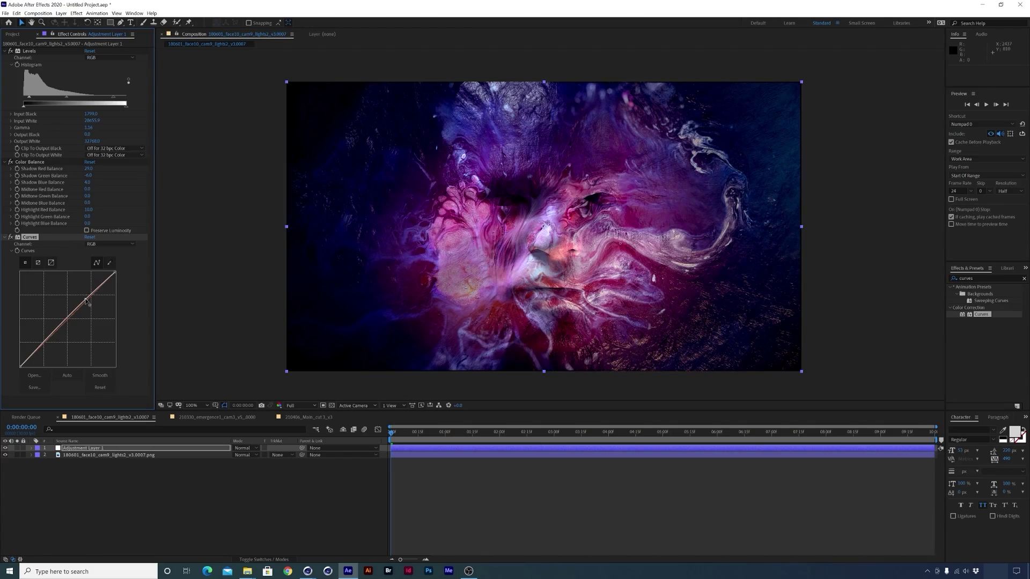
pyautogui.hotkey('alt', '3')
pyautogui.moveTo(47, 347); pyautogui.dragTo(47, 349)
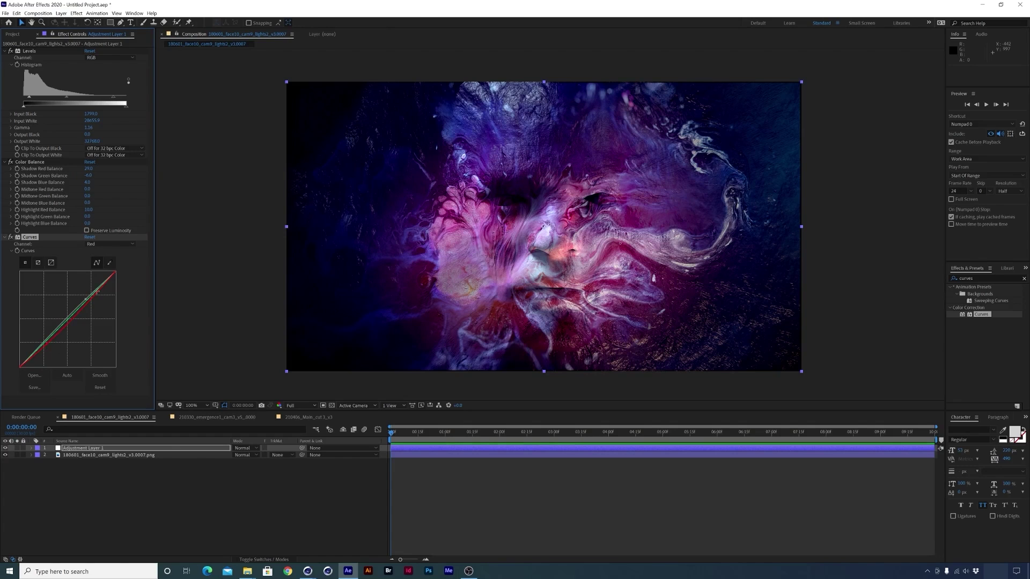
pyautogui.hotkey('ctrl', 'z')
# - Use the RGB channel in Curves and pull the lower part of the curve down slightly to deepen the shadows
pyautogui.click(108, 244)
pyautogui.click(104, 252)
pyautogui.moveTo(44, 339); pyautogui.dragTo(47, 345)
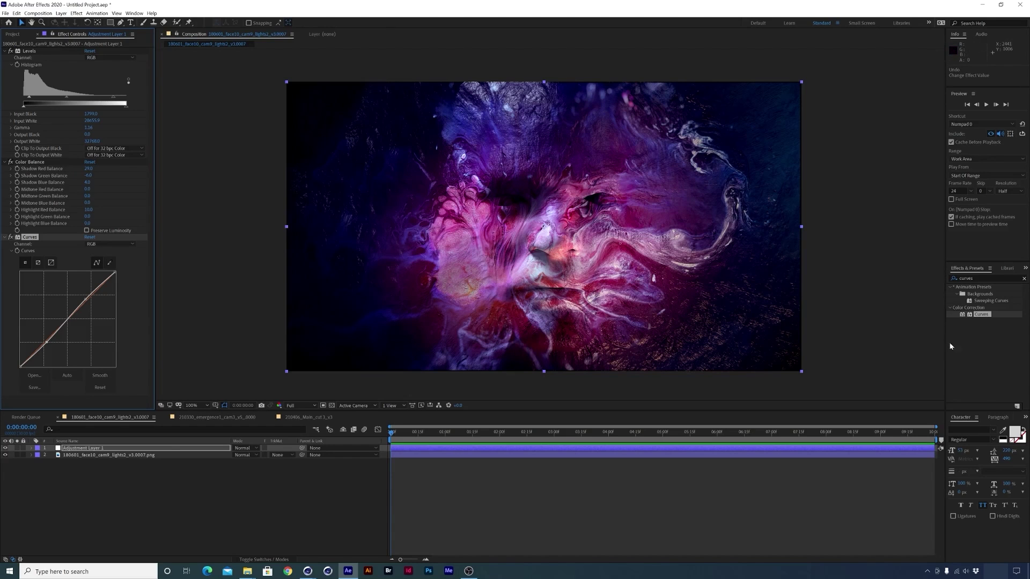
# - Apply a Hue/Saturation effect to the adjustment layer and place it between Color Balance and Curves
pyautogui.click(977, 278)
pyautogui.write('hue')
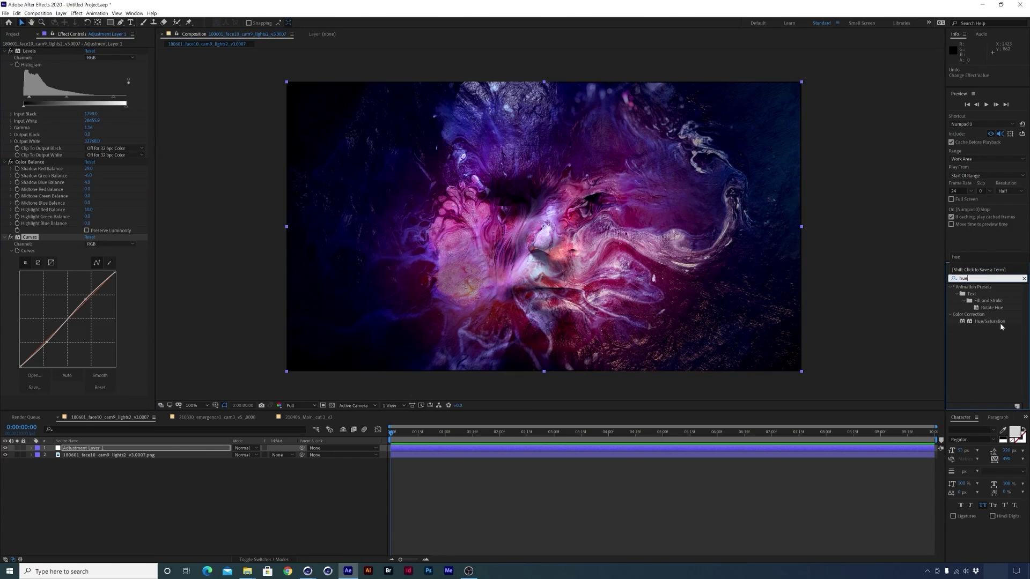
pyautogui.moveTo(1000, 322); pyautogui.dragTo(327, 364)
pyautogui.moveTo(28, 289); pyautogui.dragTo(54, 129)
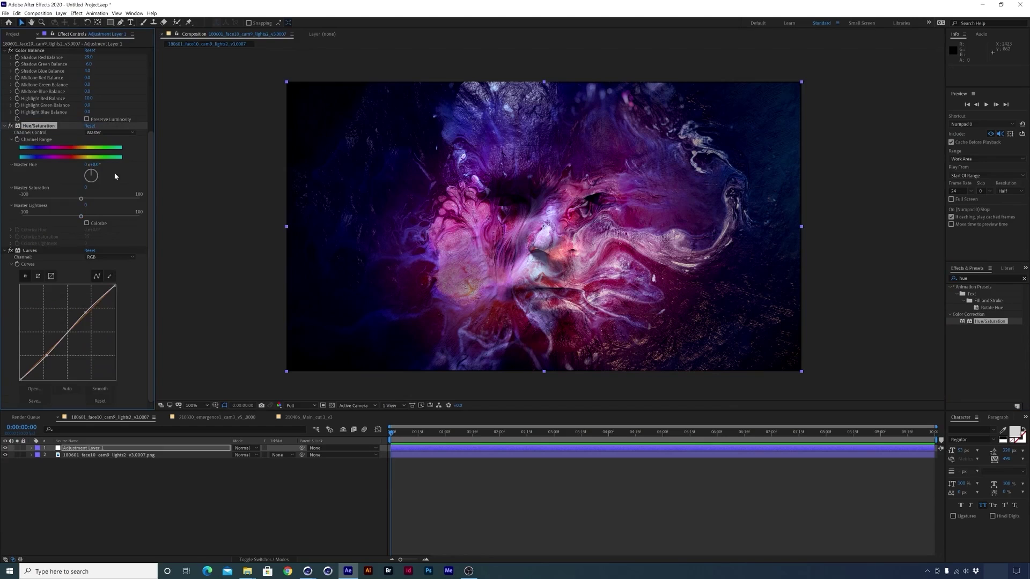
# - Set the Hue/Saturation channel control to Blues and reduce Blue Saturation to -100
pyautogui.click(103, 132)
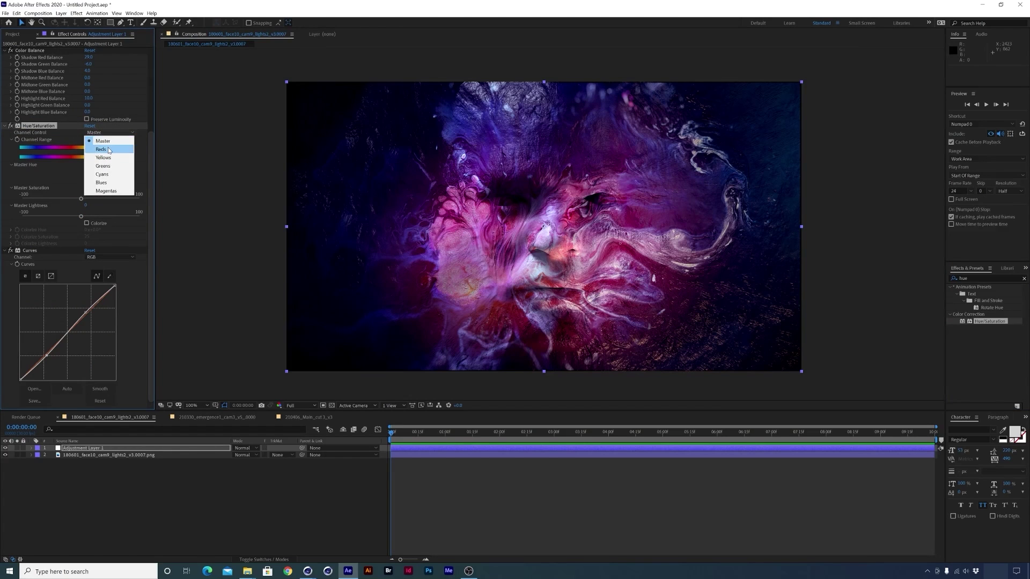
pyautogui.click(102, 182)
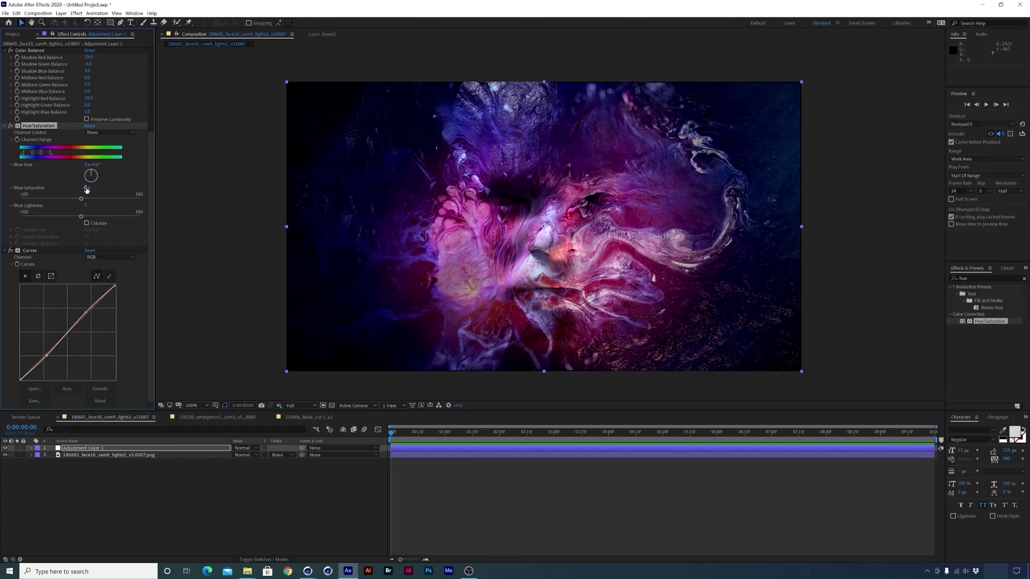
pyautogui.moveTo(86, 188); pyautogui.dragTo(22, 199)
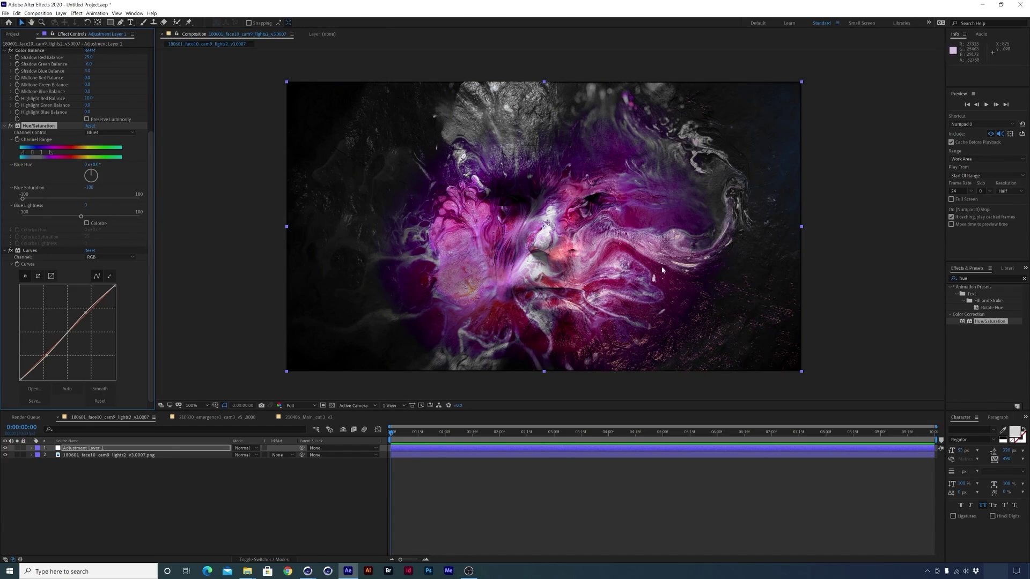
# - Find the Selective Color effect and apply it to the adjustment layer
pyautogui.click(970, 278)
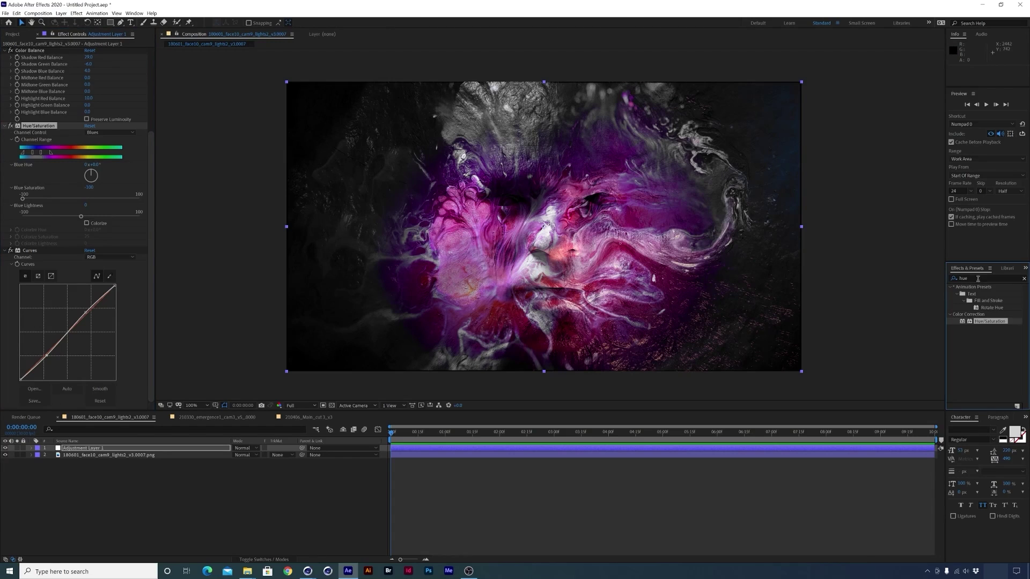
pyautogui.hotkey('ctrl', 'a')
pyautogui.write('sele')
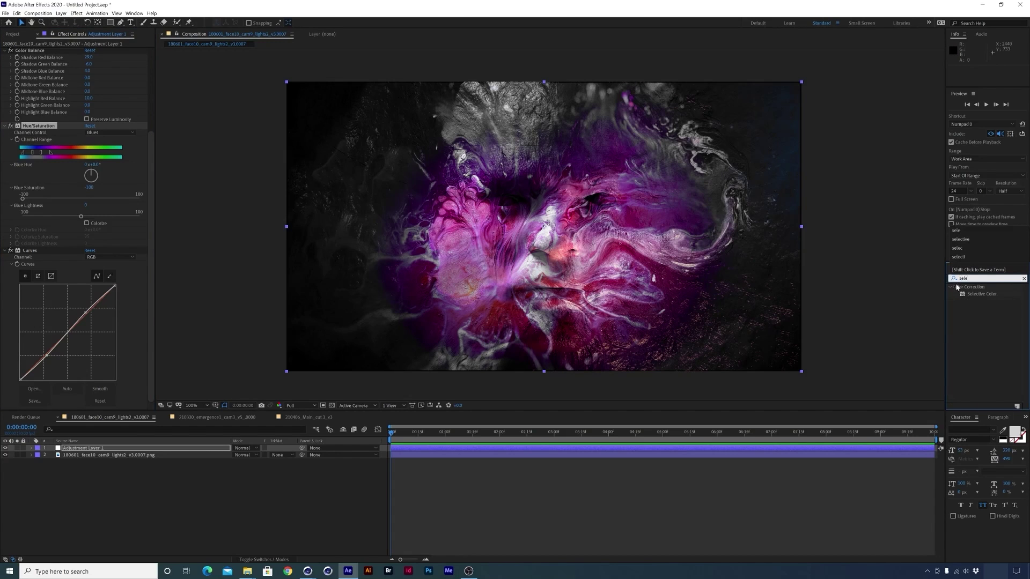
pyautogui.moveTo(976, 295); pyautogui.dragTo(422, 449)
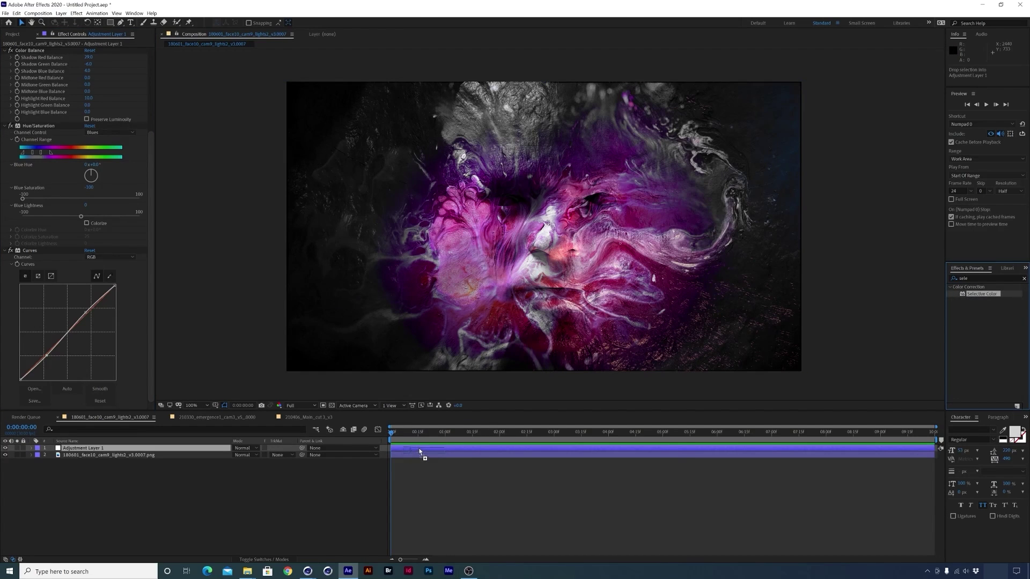
# - Adjust the Magentas in Selective Color, raising cyan, magenta and black slightly and lowering yellow
pyautogui.click(124, 371)
pyautogui.click(114, 422)
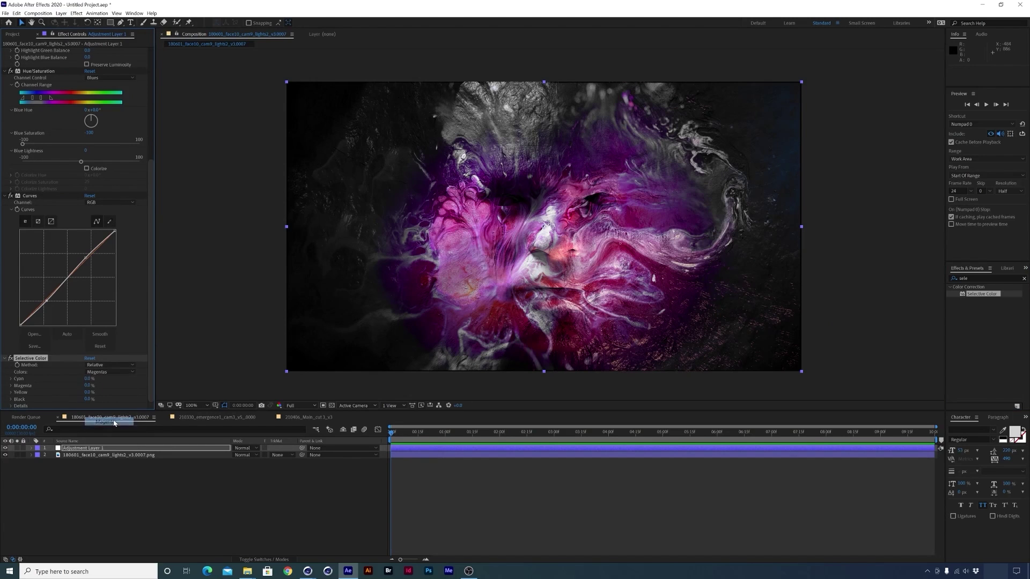
pyautogui.moveTo(89, 378)
pyautogui.mouseDown()
pyautogui.moveTo(113, 378)
pyautogui.moveTo(67, 389)
pyautogui.moveTo(108, 385)
pyautogui.moveTo(87, 385)
pyautogui.mouseUp()
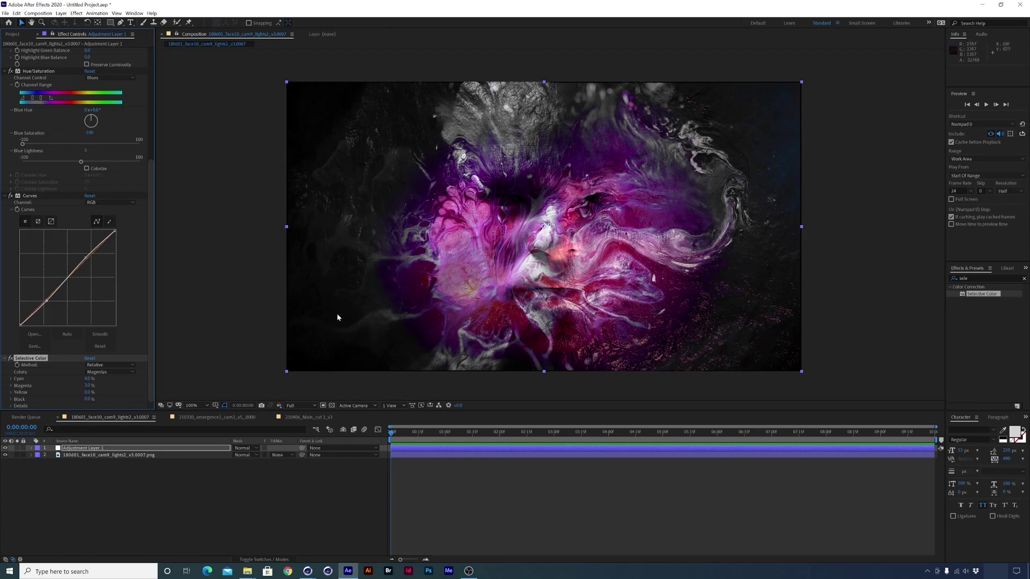
pyautogui.moveTo(81, 394); pyautogui.dragTo(72, 397)
pyautogui.moveTo(96, 400); pyautogui.dragTo(89, 401)
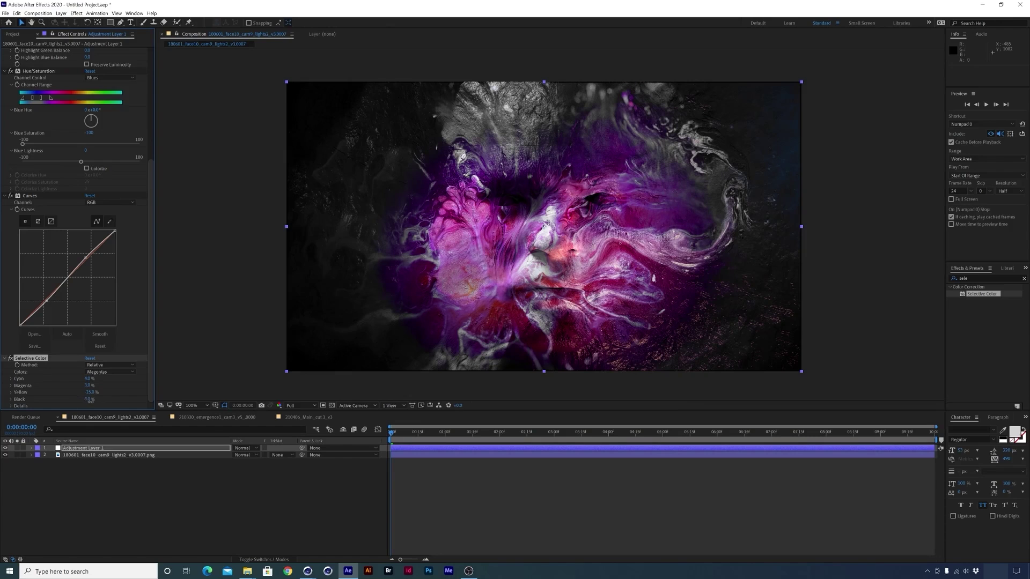
# - Adjust the Reds in Selective Color, lowering cyan and yellow and raising magenta
pyautogui.click(110, 372)
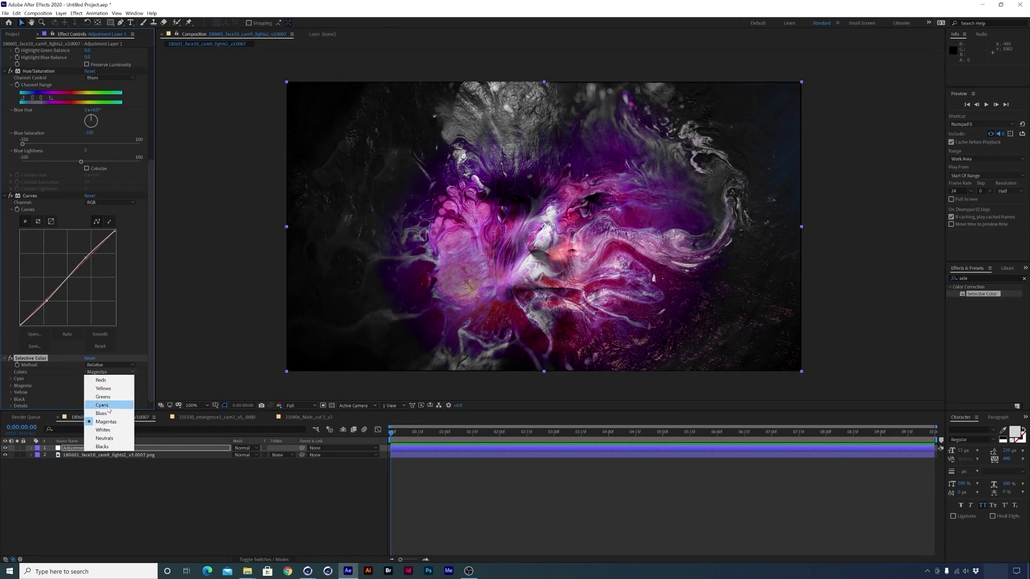
pyautogui.click(110, 380)
pyautogui.moveTo(89, 379)
pyautogui.mouseDown()
pyautogui.moveTo(107, 378)
pyautogui.moveTo(79, 395)
pyautogui.mouseUp()
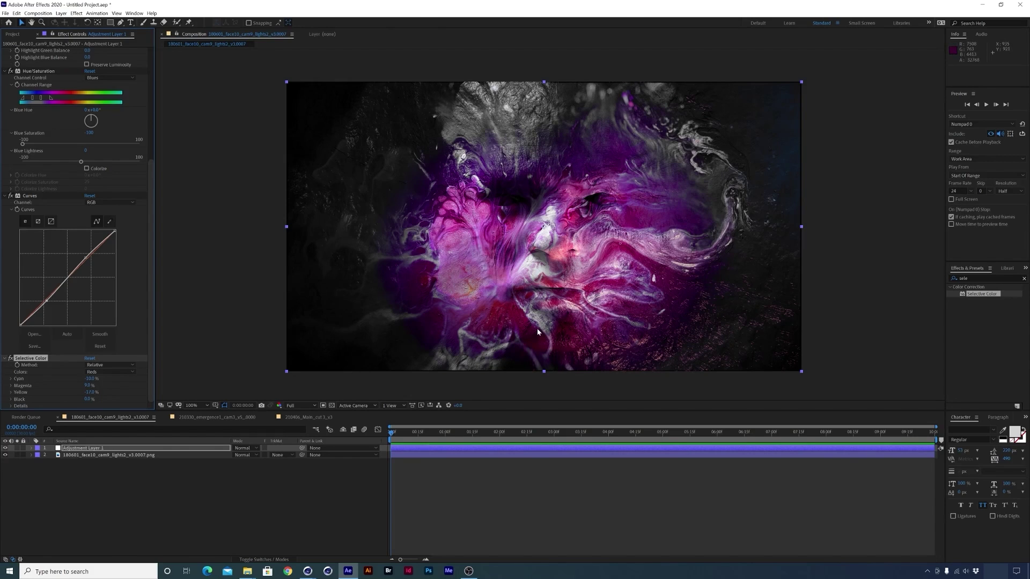
# - Return to the start of the effect stack and list the adjustment layer's effects in the timeline
pyautogui.moveTo(153, 227); pyautogui.dragTo(157, 109)
pyautogui.press('e')
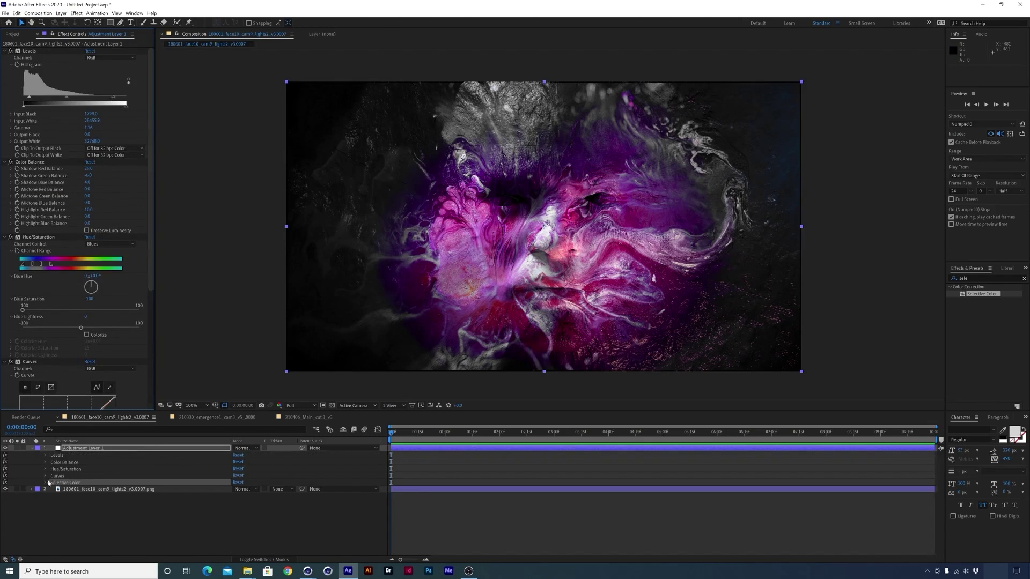
# - Duplicate the graded adjustment layer, hide the original and list the effects of the copy
pyautogui.press('F2')
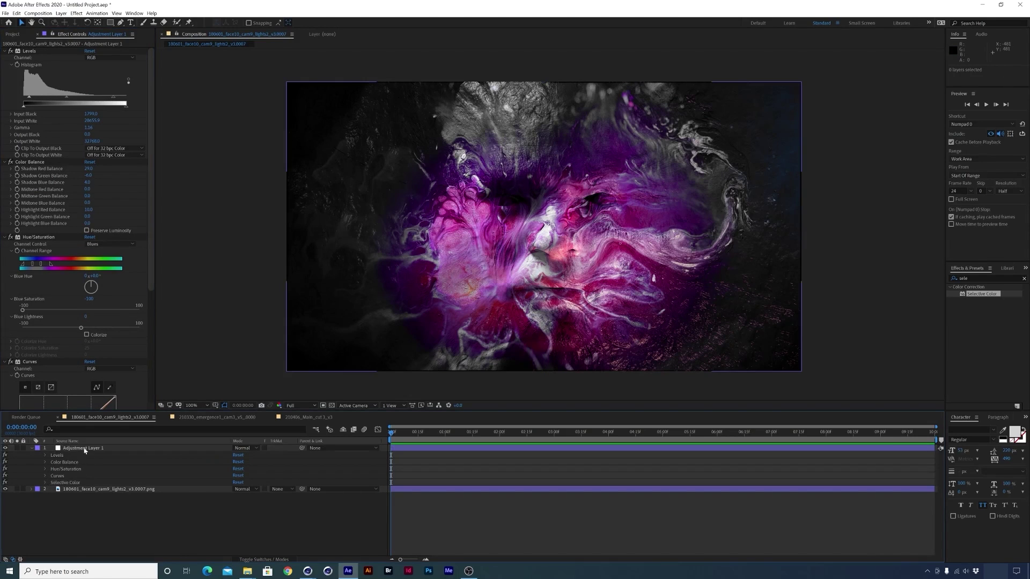
pyautogui.click(84, 449)
pyautogui.hotkey('ctrl', 'd')
pyautogui.click(4, 454)
pyautogui.press('e')
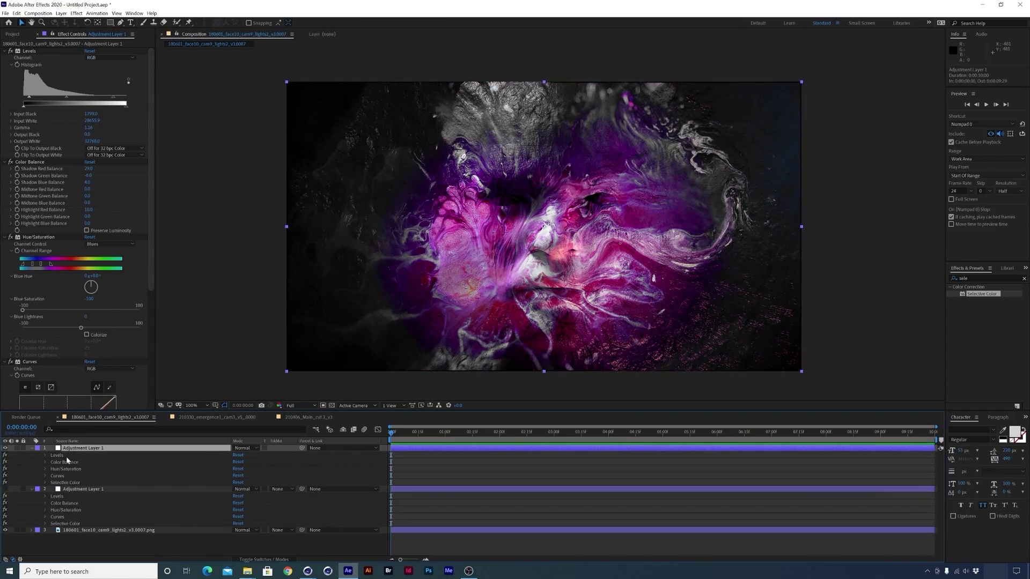
# - Delete all effects from Levels to Selective Color on the upper adjustment layer and collapse the hidden original
pyautogui.click(65, 455)
pyautogui.keyDown('shift'); pyautogui.click(64, 482); pyautogui.keyUp('shift')
pyautogui.press('Delete')
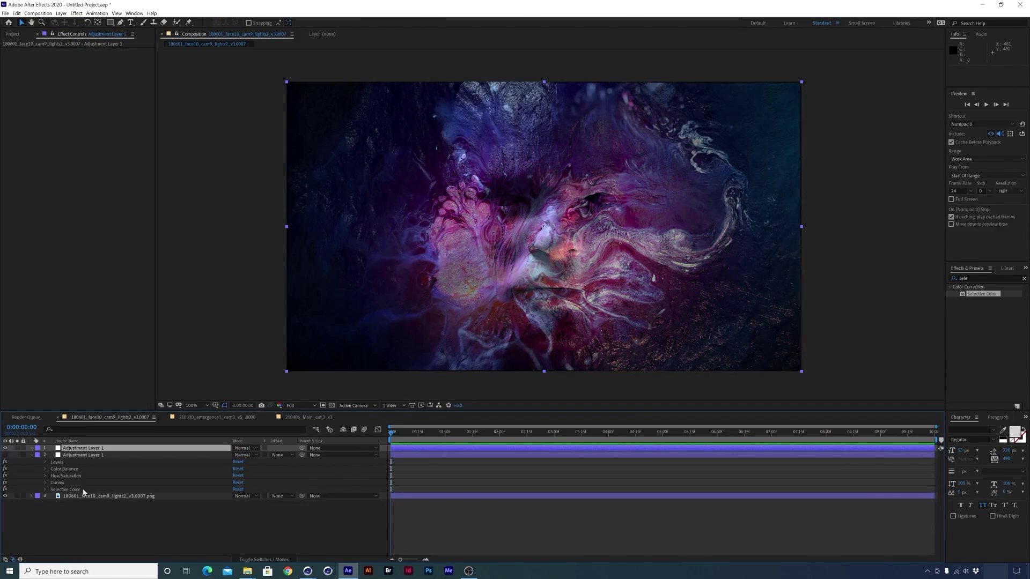
pyautogui.click(31, 456)
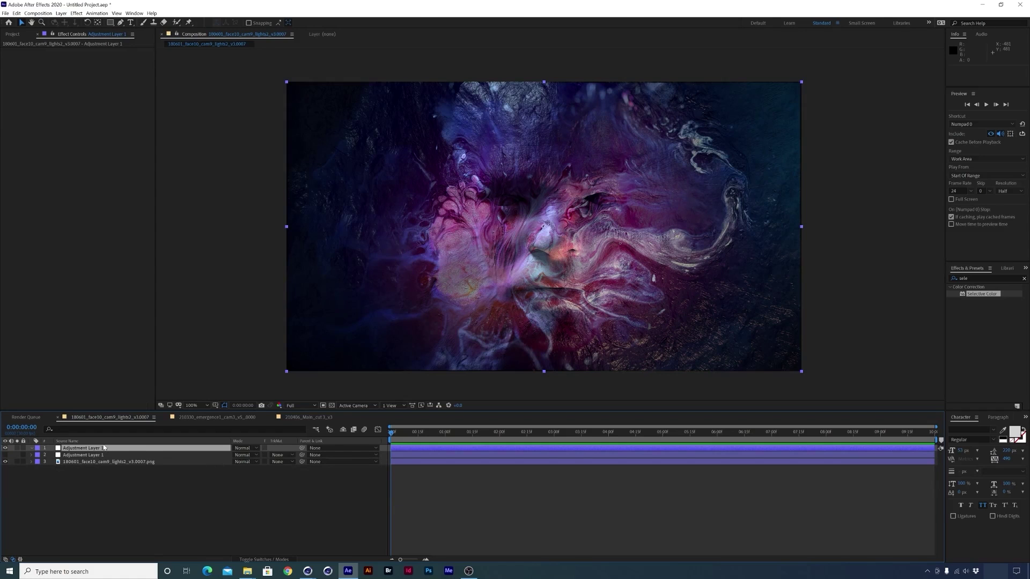
# - Search the effects for "looks" and apply Magic Bullet Looks to the empty adjustment layer
pyautogui.click(999, 281)
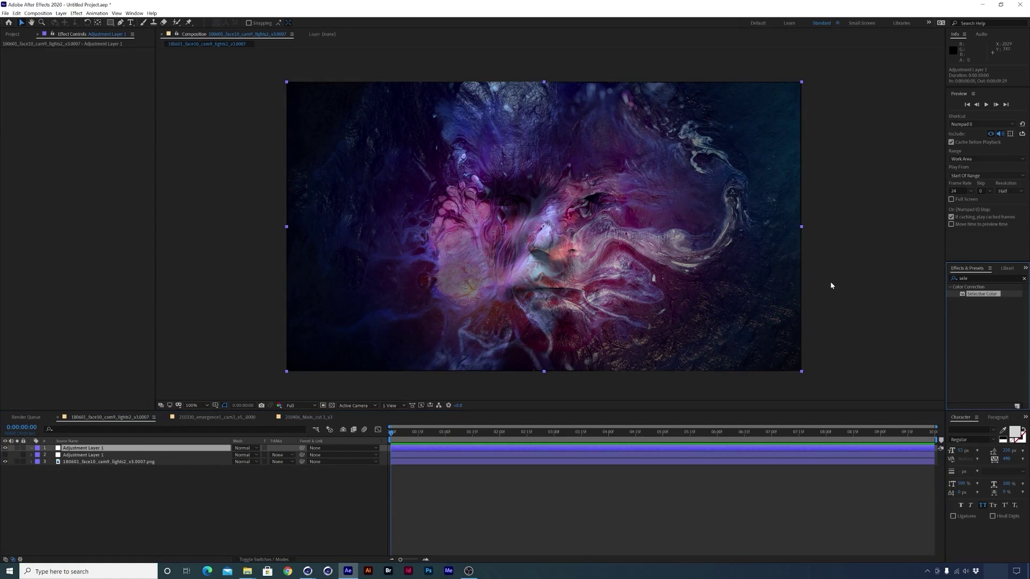
pyautogui.click(963, 278)
pyautogui.write('looks')
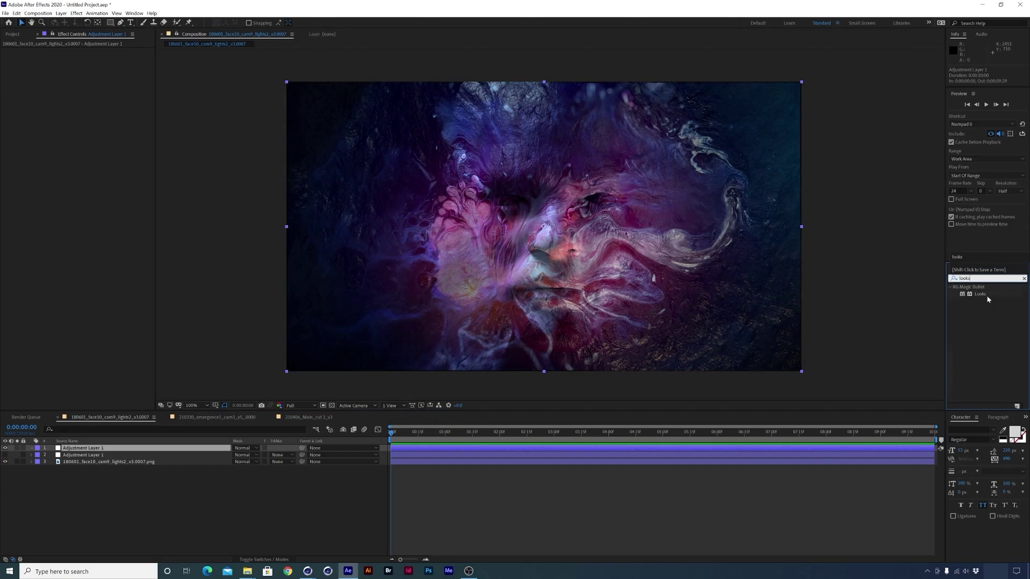
pyautogui.moveTo(981, 294); pyautogui.dragTo(670, 305)
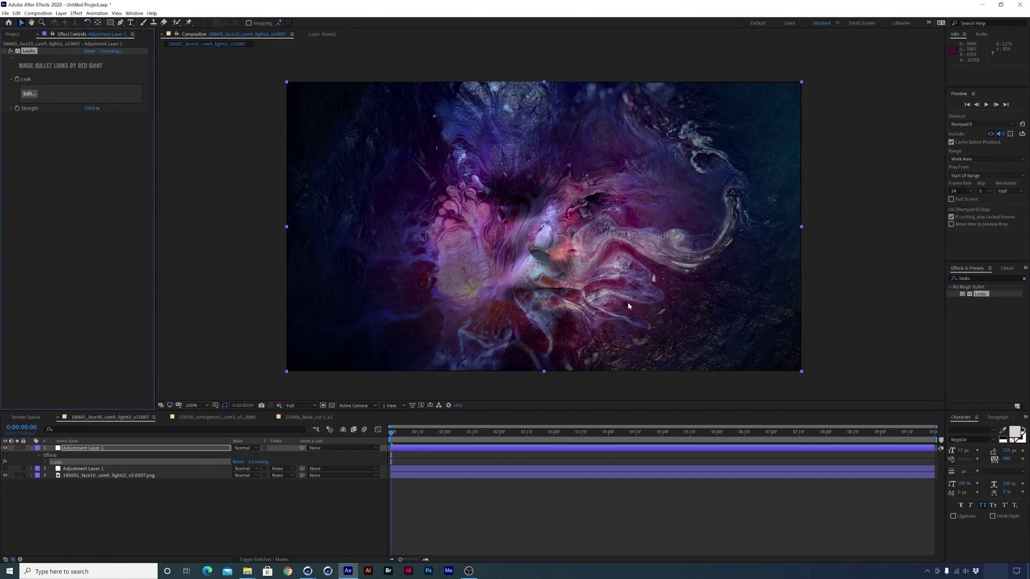
# - Open the Looks editor and preview the Grading Headstarts presets, including Minimal Grade Headstart, 3 Way Grade, 3 Way Grade to Film and 4 Way Grade
pyautogui.click(30, 93)
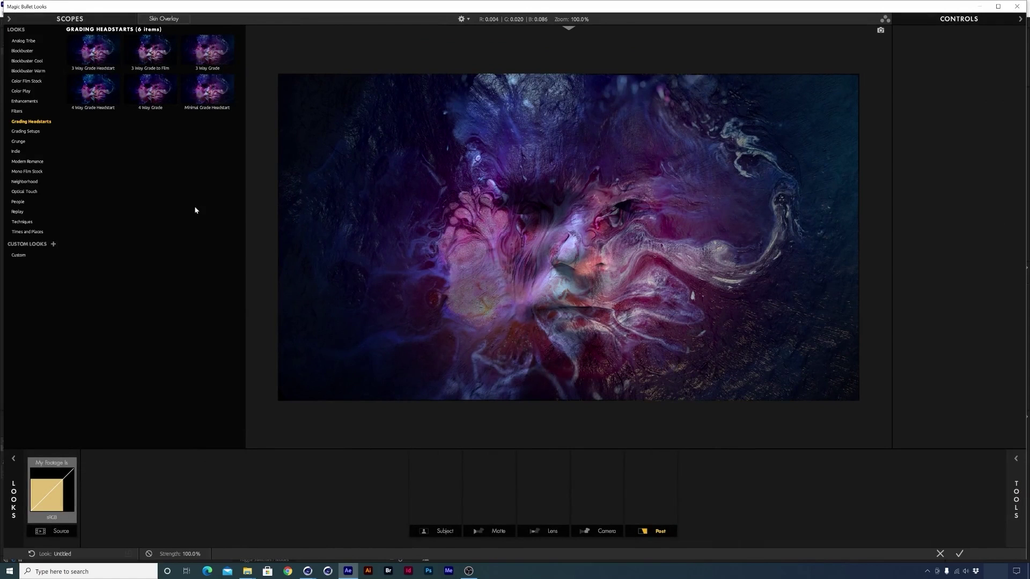
pyautogui.click(204, 95)
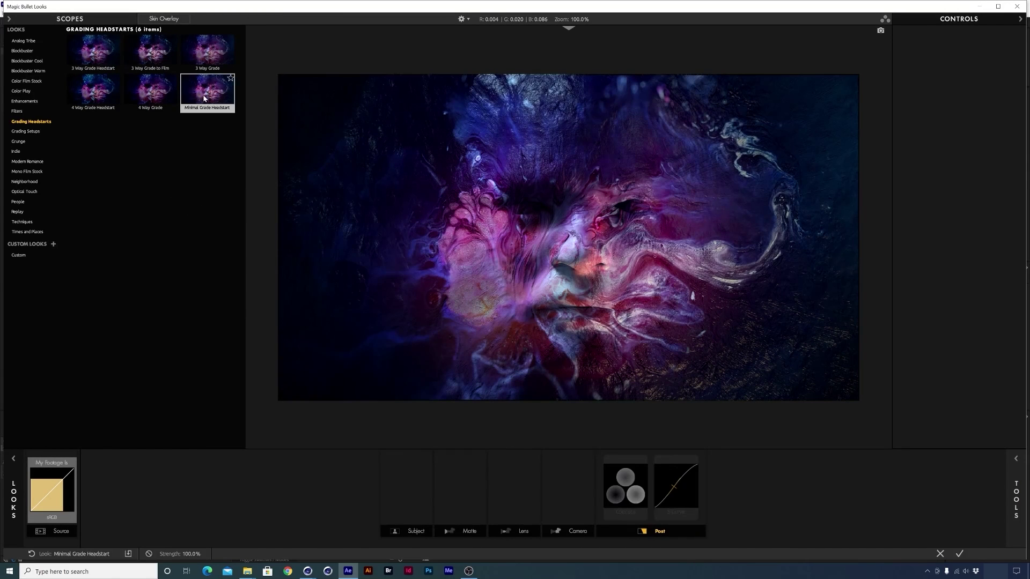
pyautogui.click(208, 52)
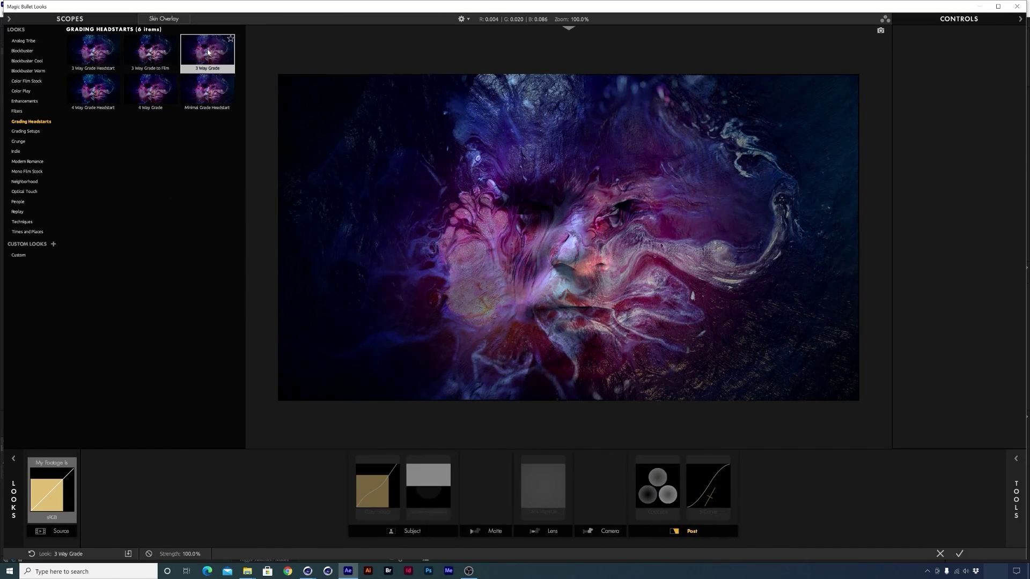
pyautogui.click(155, 52)
pyautogui.click(145, 92)
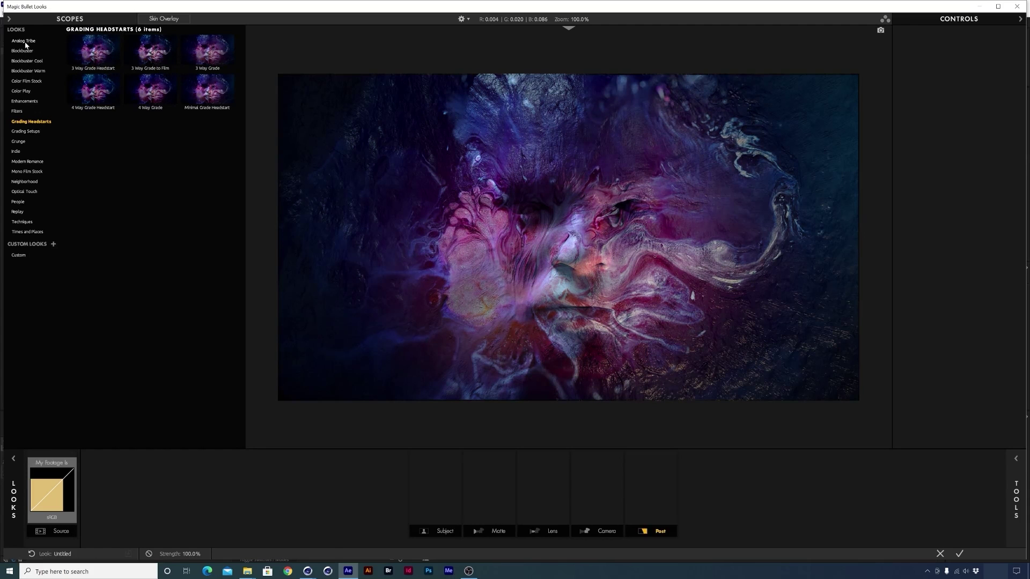
# - Preview the Analog Tribe looks Transaxle, Tuition, Sandborn, Ice Pick and Fungus Farm on the face render
pyautogui.click(24, 41)
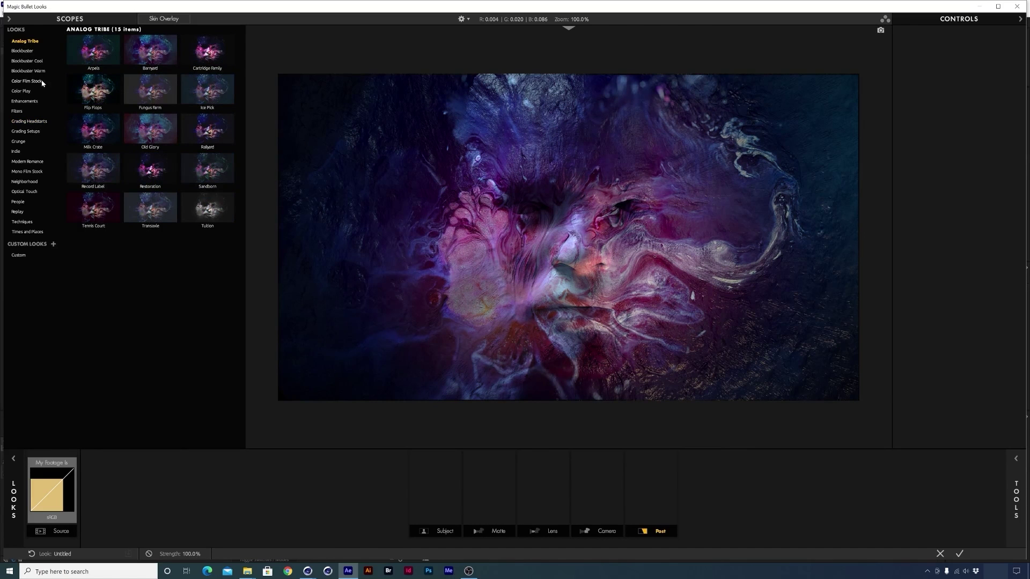
pyautogui.click(161, 217)
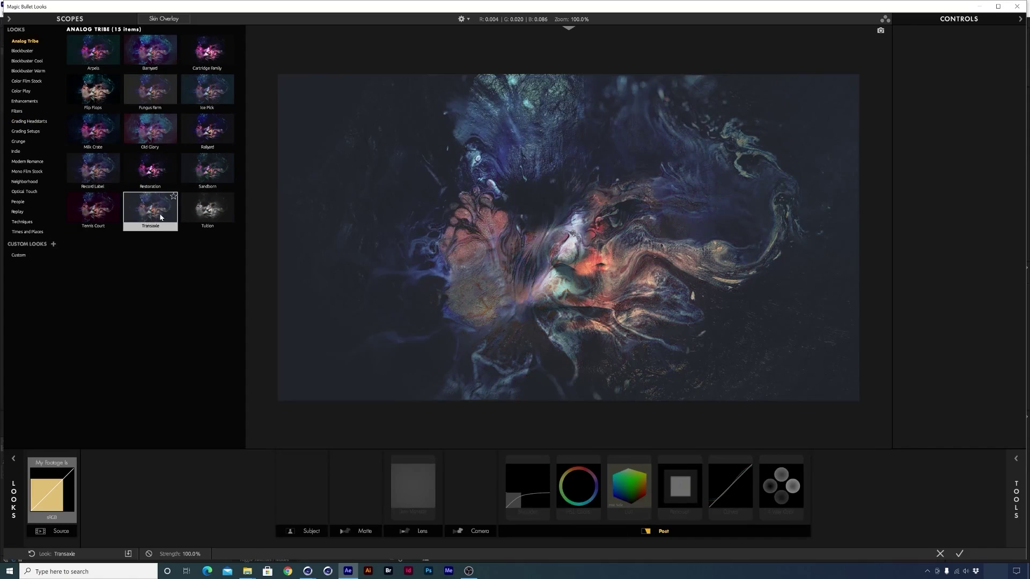
pyautogui.click(197, 215)
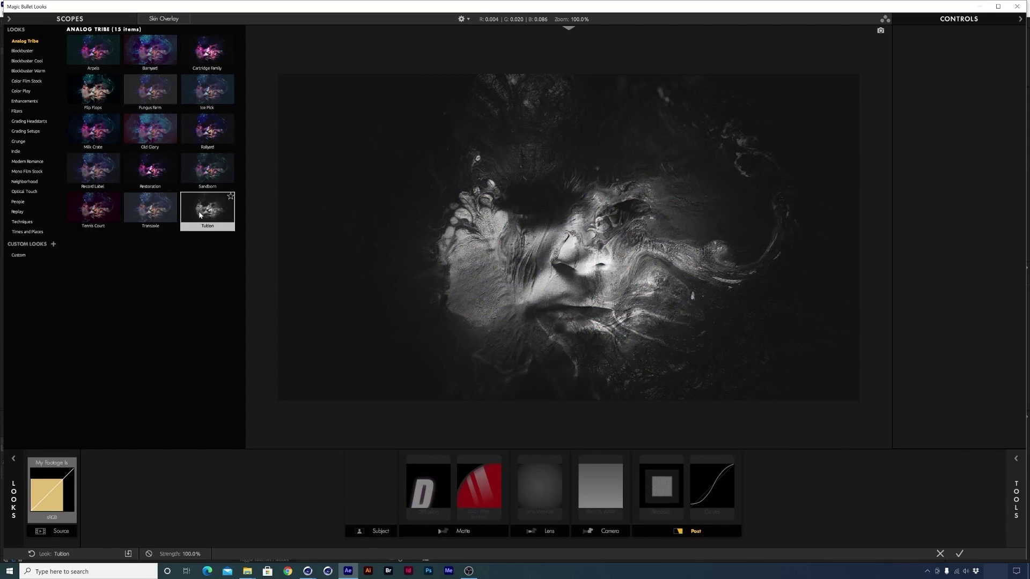
pyautogui.click(205, 169)
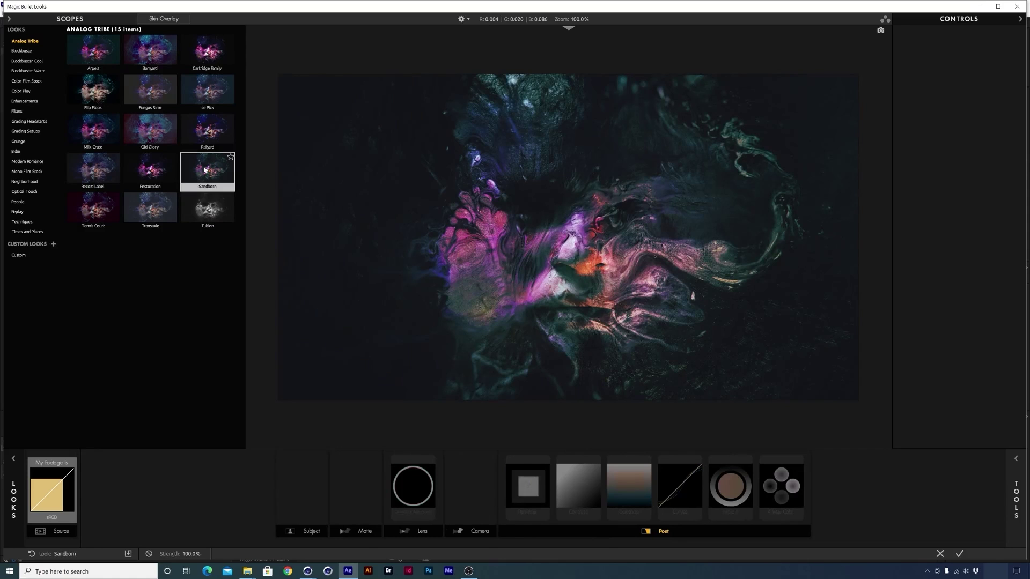
pyautogui.click(209, 90)
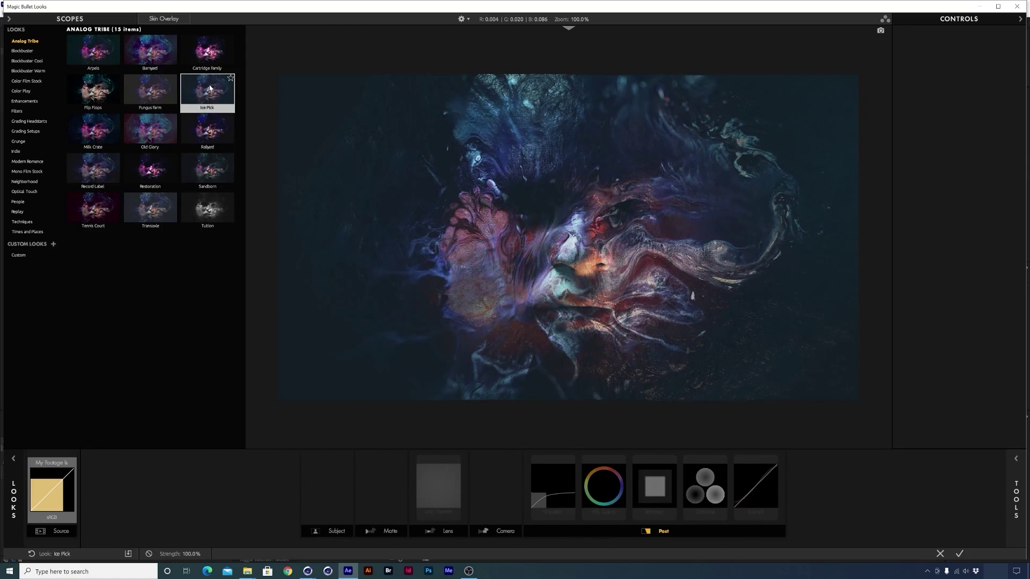
pyautogui.click(151, 93)
# - Preview Blockbuster looks on the face render, including Live Die and Thames
pyautogui.click(23, 51)
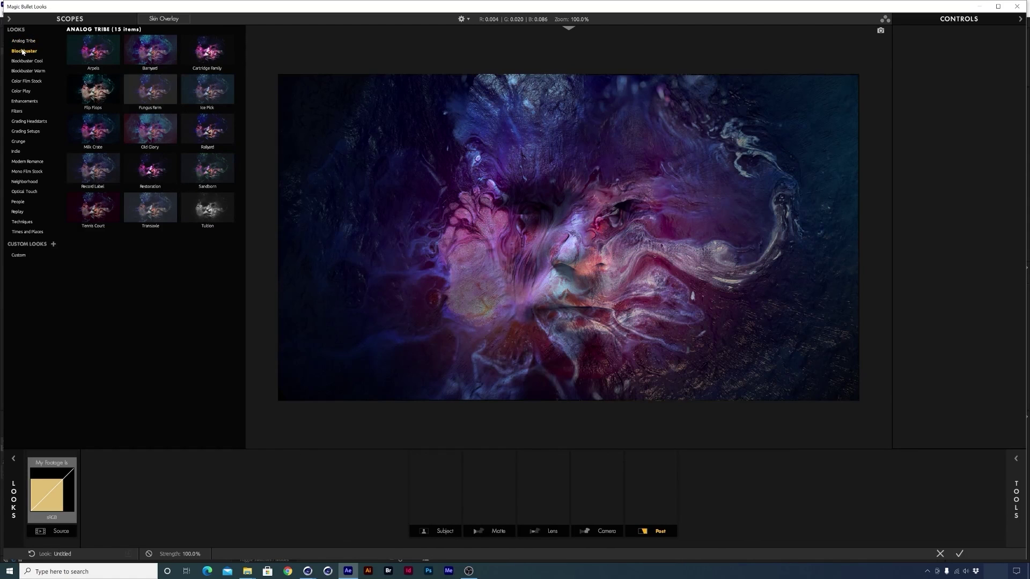
pyautogui.click(151, 143)
pyautogui.click(207, 165)
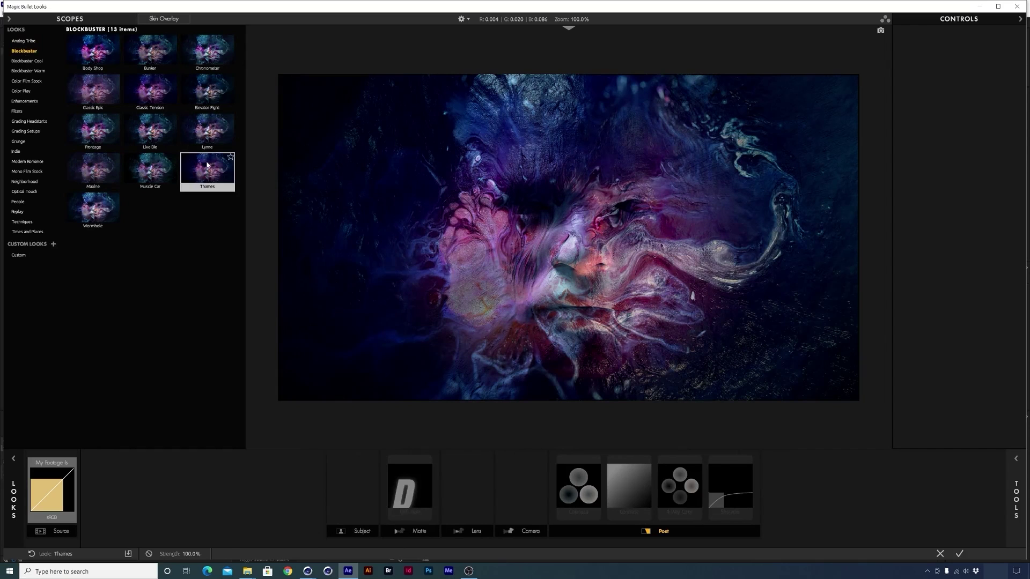
# - Browse the preset thumbnails of the Blockbuster Cool, Blockbuster Warm, Color Film Stock and Color Play categories
pyautogui.click(38, 63)
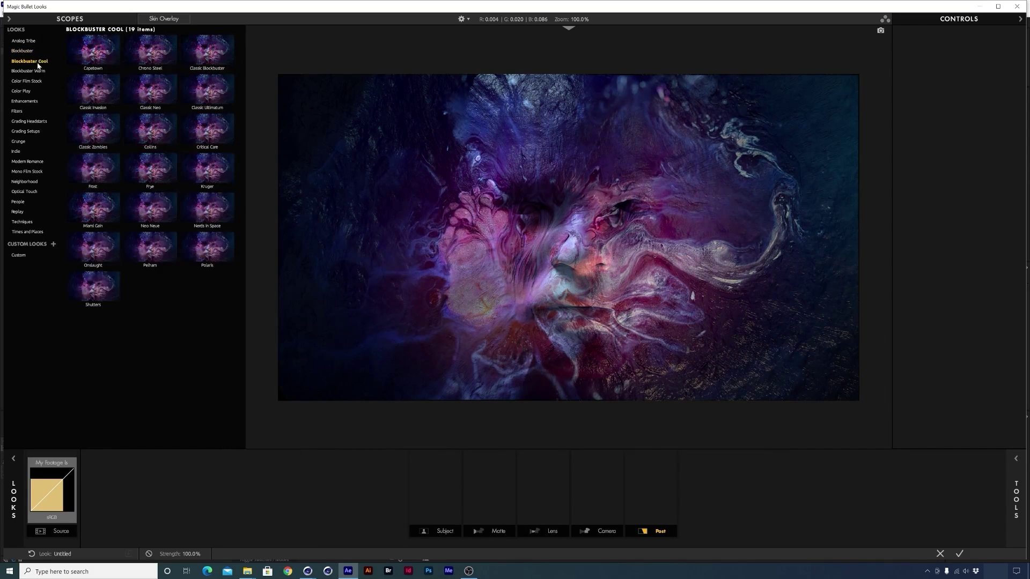
pyautogui.click(37, 72)
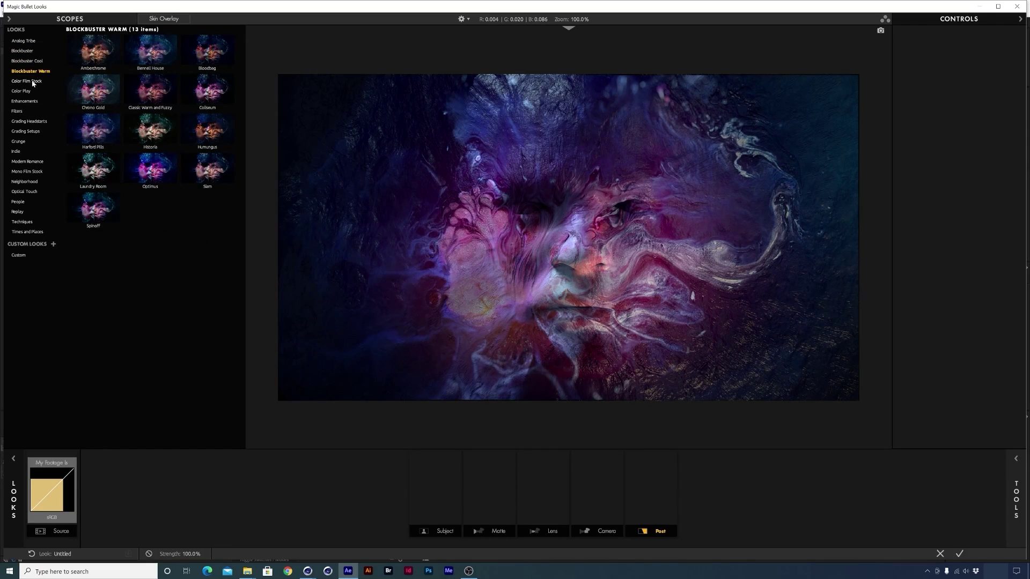
pyautogui.click(32, 81)
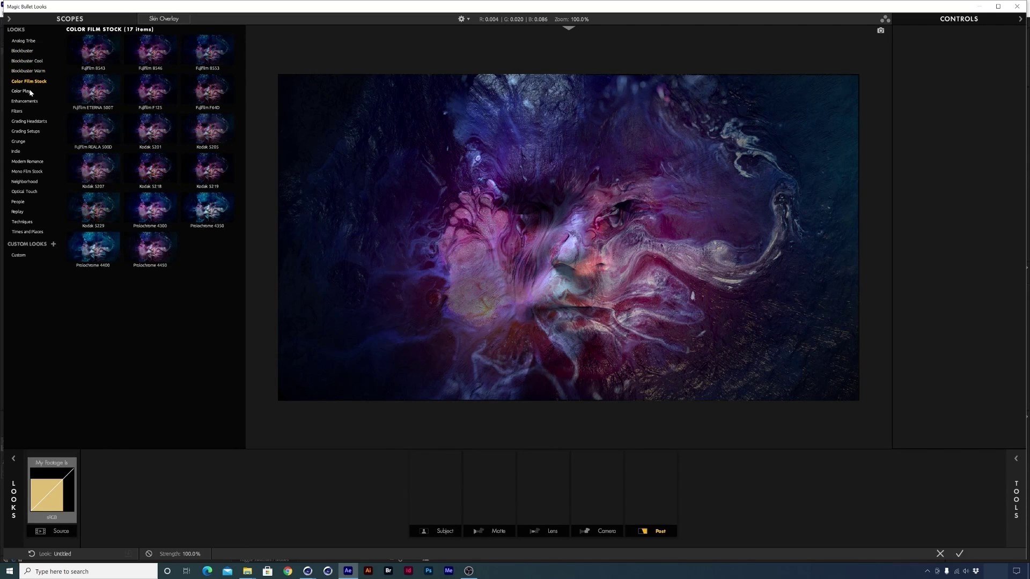
pyautogui.click(30, 91)
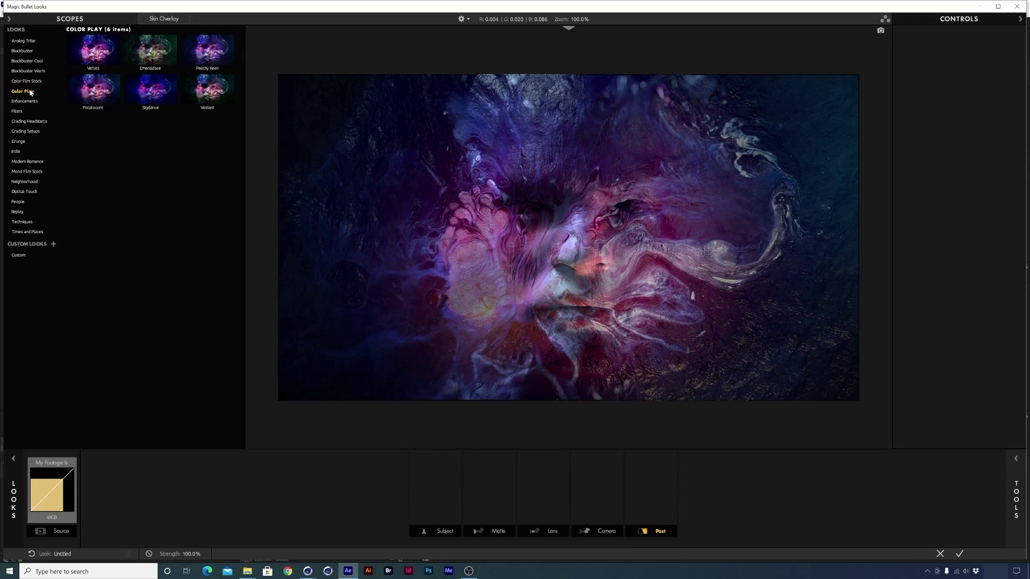
# - Preview the Enhancements looks on the face render, including Punch in the Dark and Vibrance Thing
pyautogui.click(24, 101)
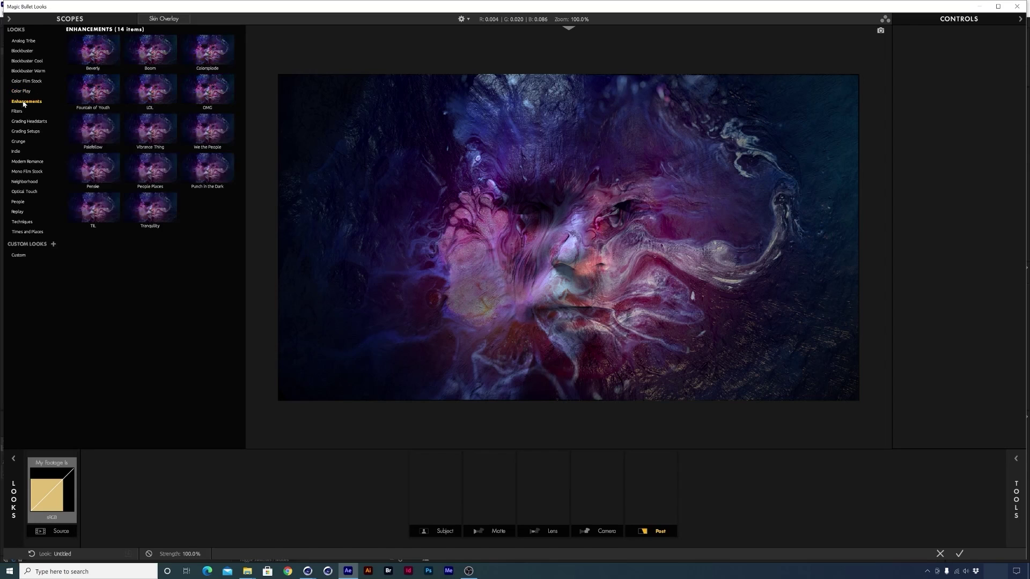
pyautogui.click(213, 171)
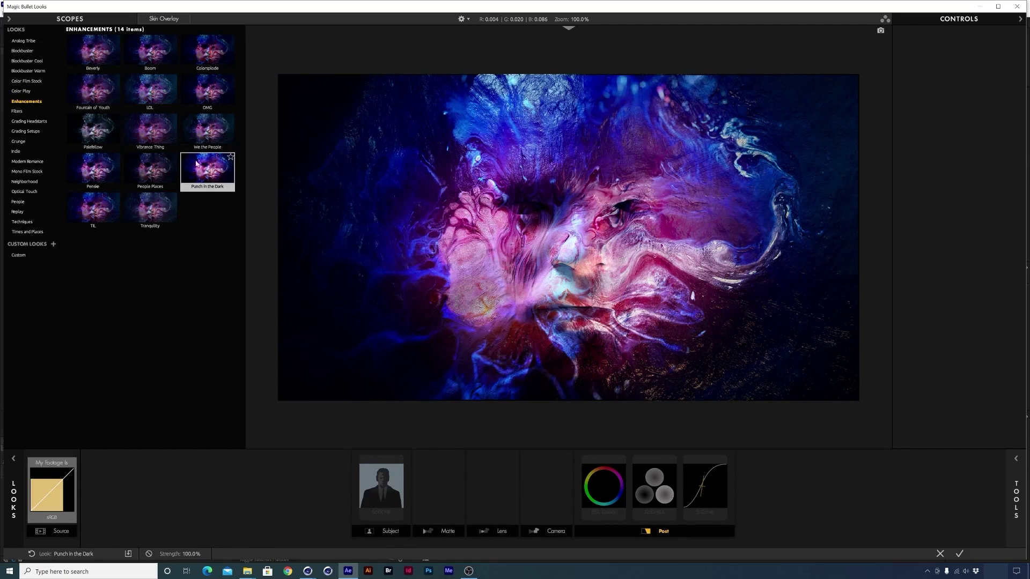
pyautogui.click(99, 142)
pyautogui.click(156, 127)
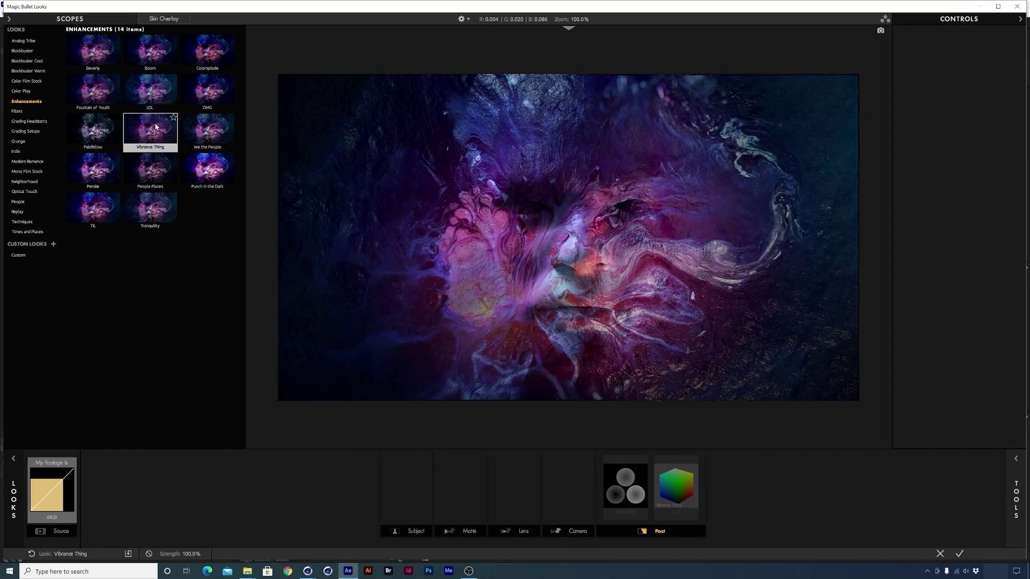
# - Preview the Filters looks Greyhound, Silvertone, Tanzania, Too Many SEATACs and Sierra, and leave the Looks editor without applying one
pyautogui.click(22, 111)
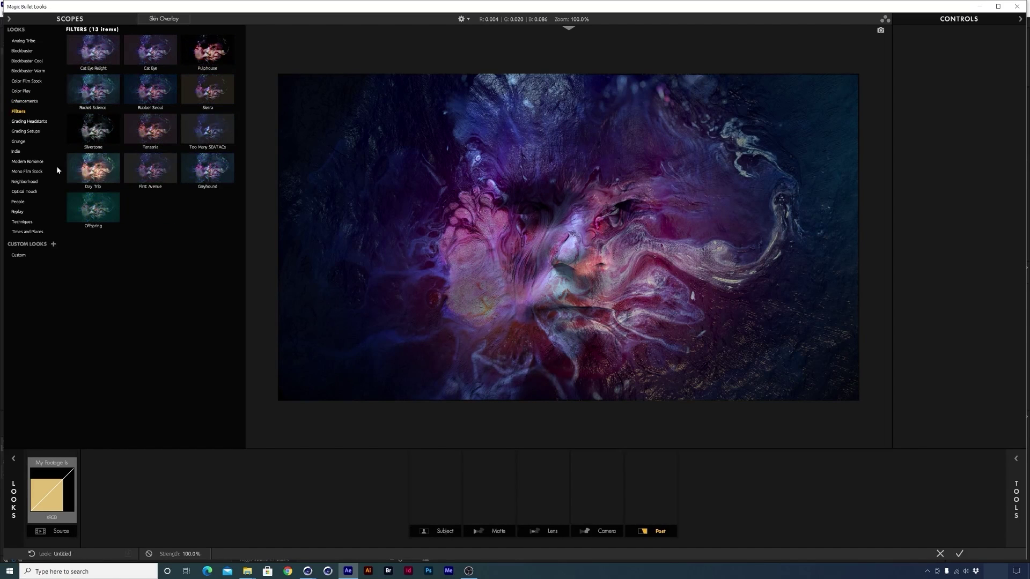
pyautogui.click(198, 180)
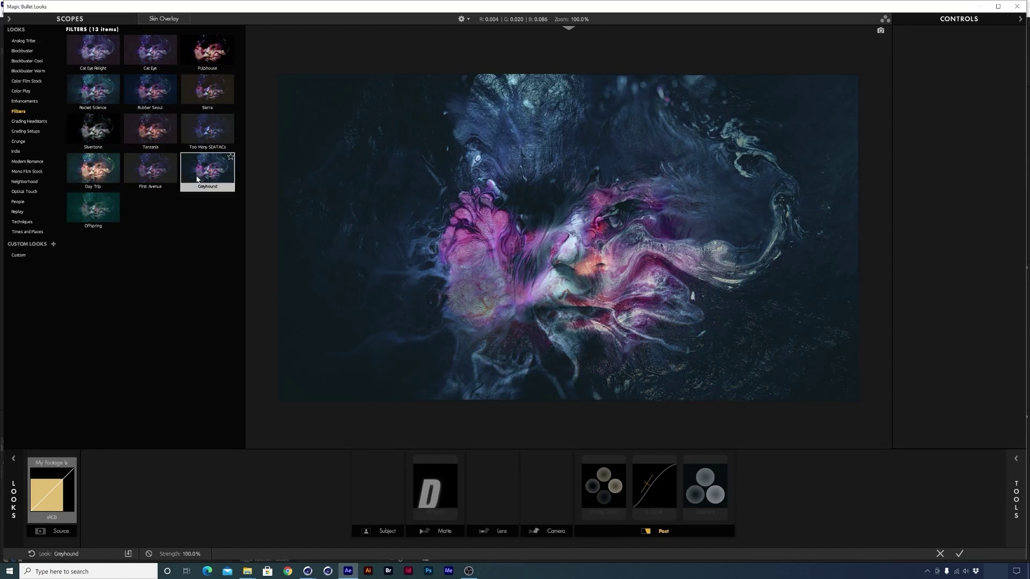
pyautogui.click(94, 133)
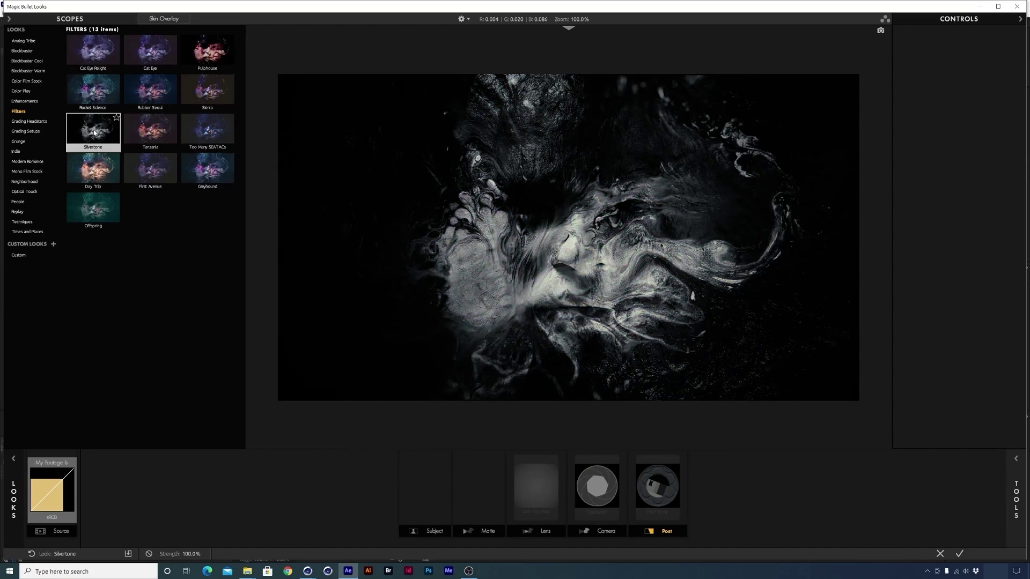
pyautogui.click(155, 134)
pyautogui.click(217, 133)
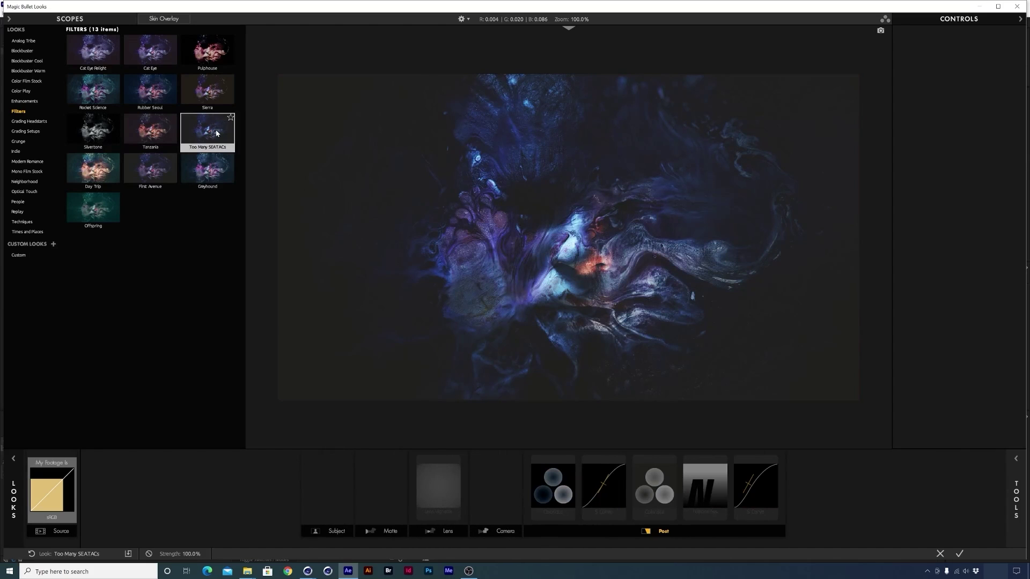
pyautogui.click(213, 85)
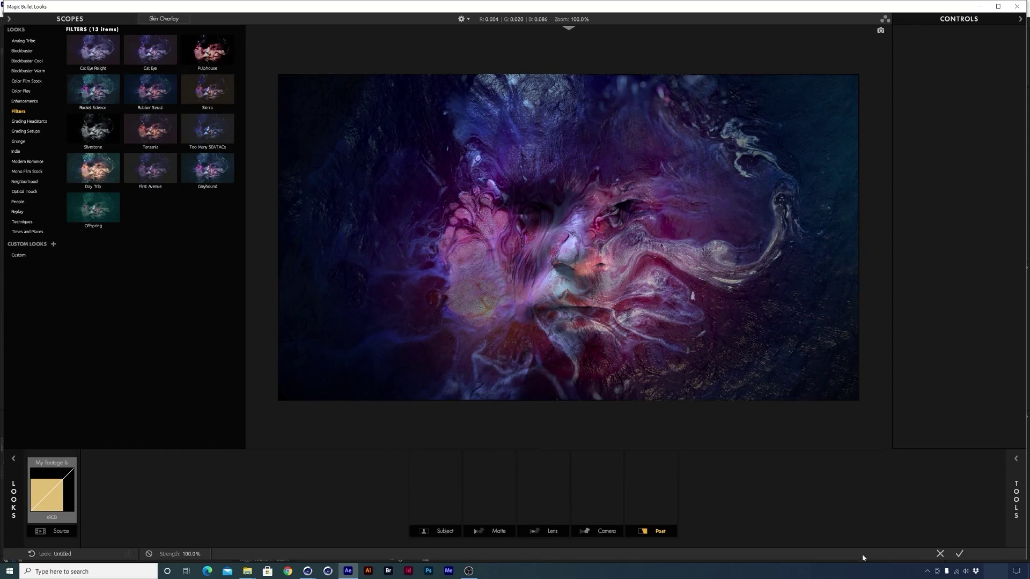
pyautogui.click(940, 552)
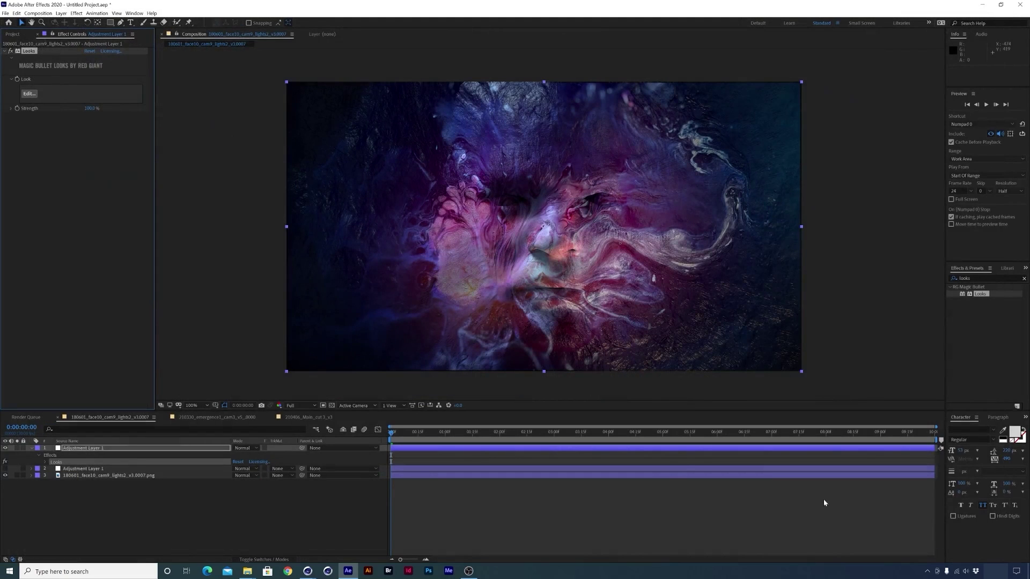